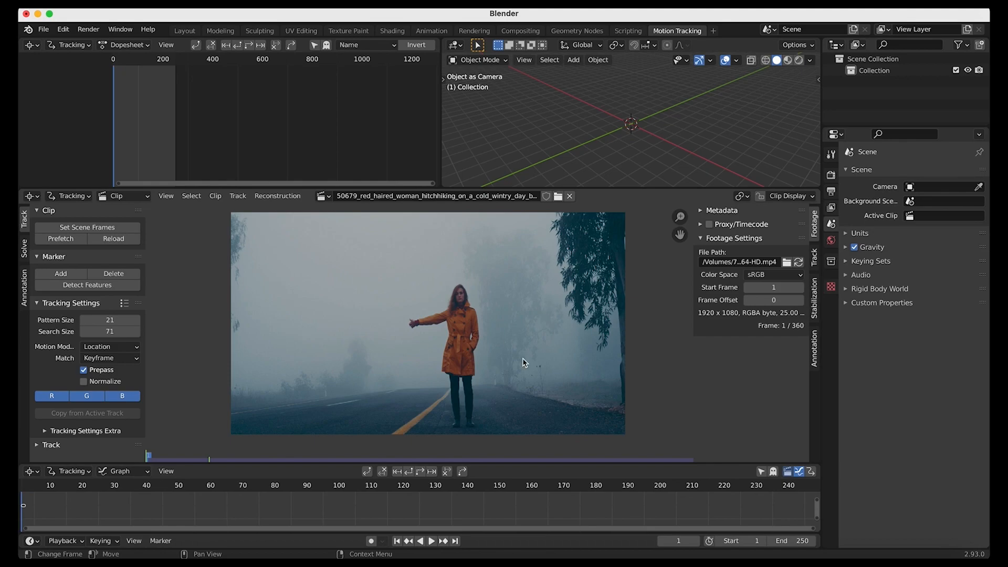
Step: Match the scene's frame range to the clip and preview the prefetched footage in playback
{"action": "left_click", "coordinate": [84, 233]}
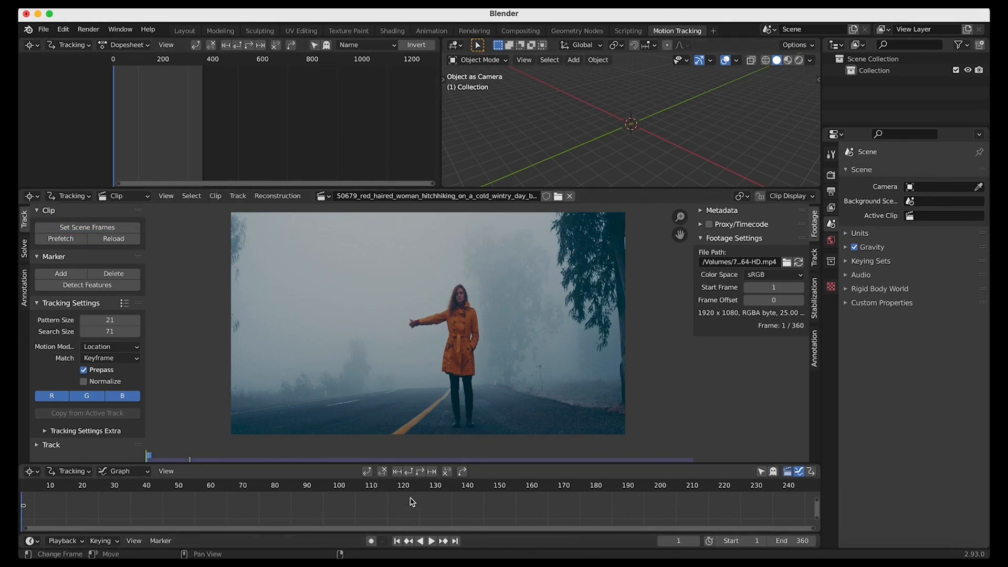
{"action": "scroll", "coordinate": [410, 503], "scroll_direction": "down", "scroll_amount": 6}
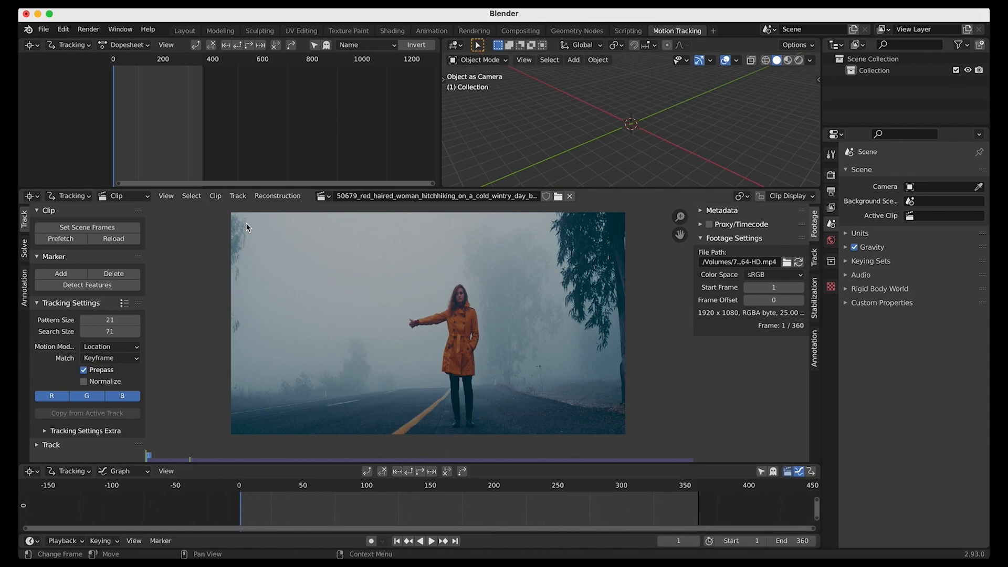
{"action": "left_click", "coordinate": [62, 239]}
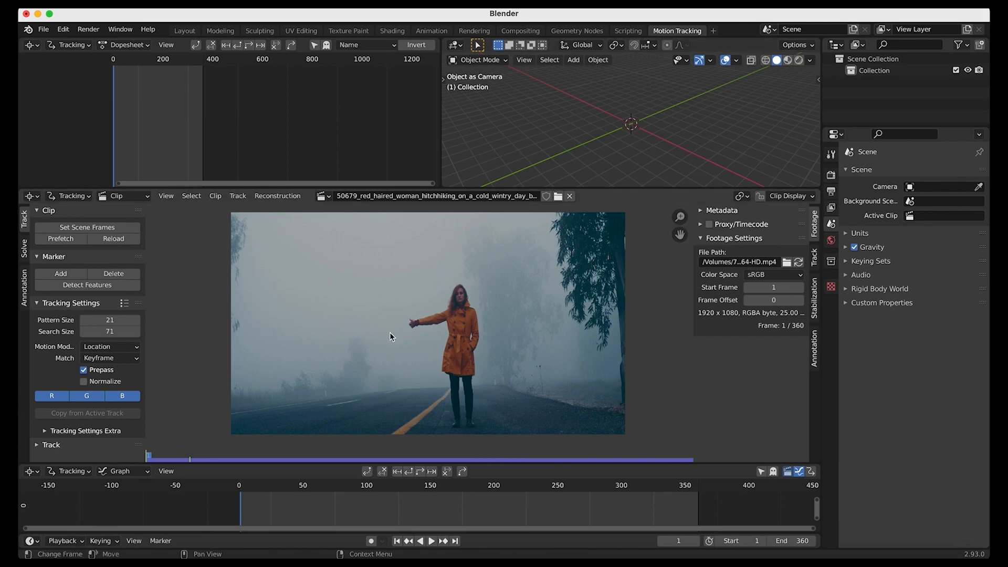
{"action": "key", "text": "space"}
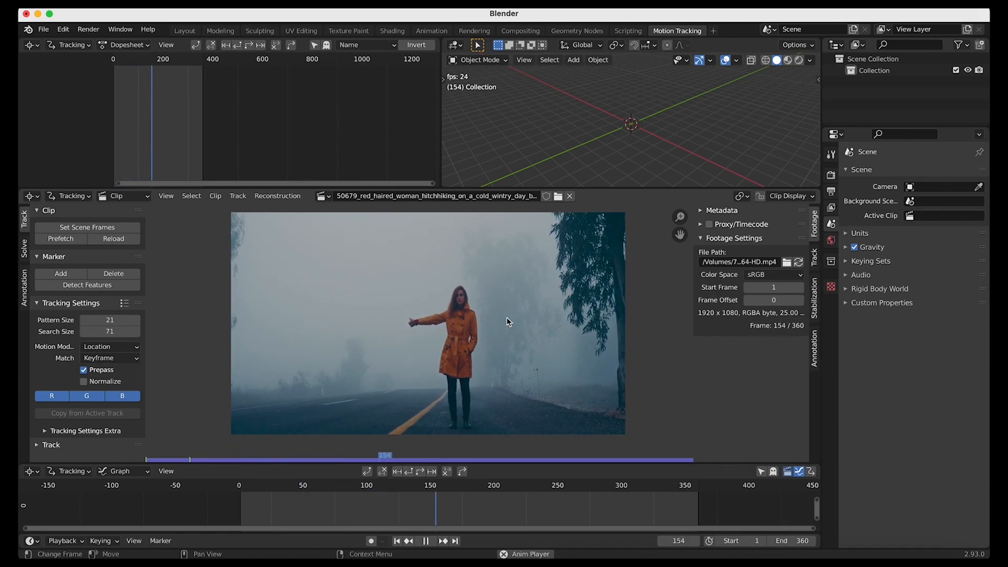
{"action": "key", "text": "space"}
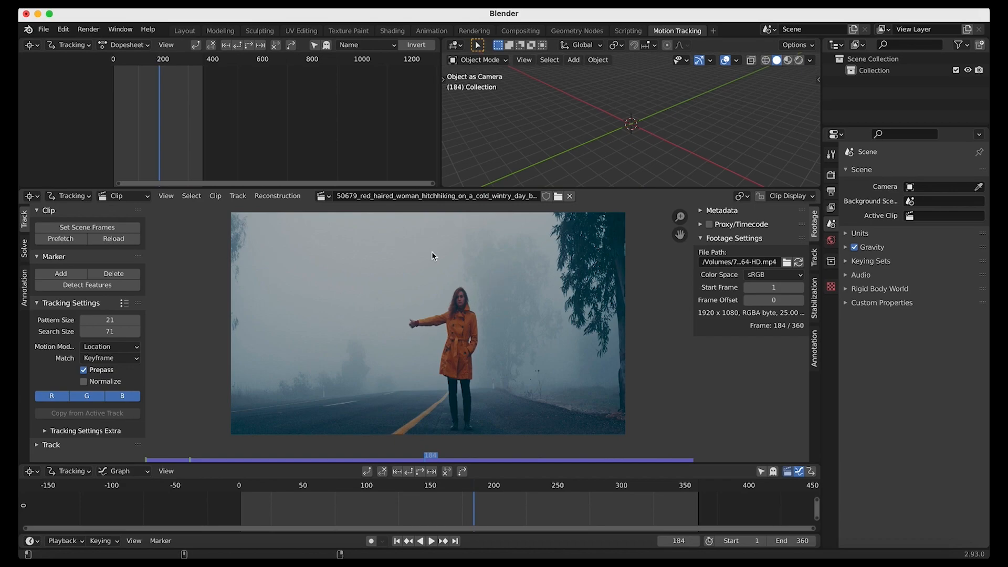
Step: Apply the Blurry Footage preset to the tracking settings
{"action": "left_click", "coordinate": [125, 303]}
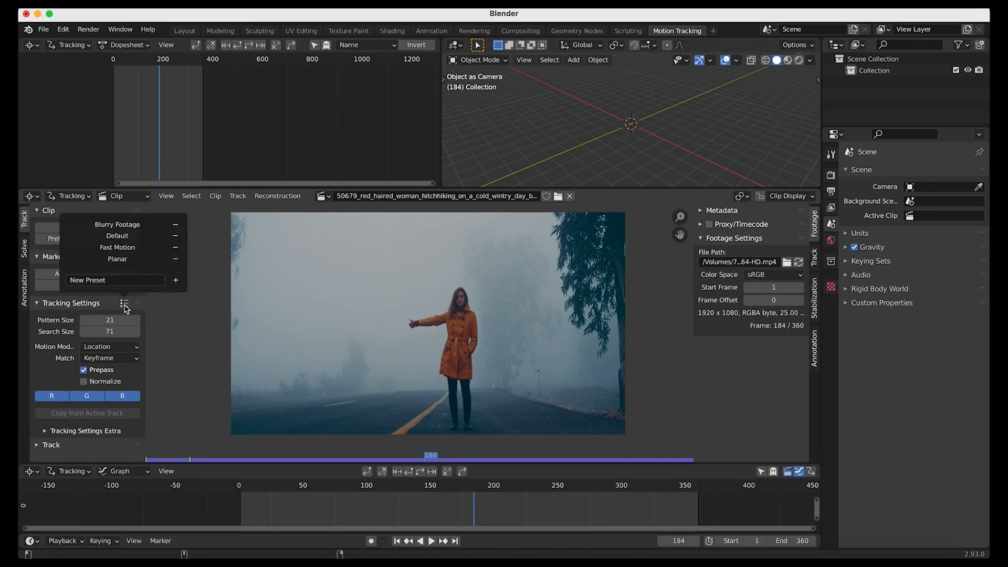
{"action": "left_click", "coordinate": [120, 227]}
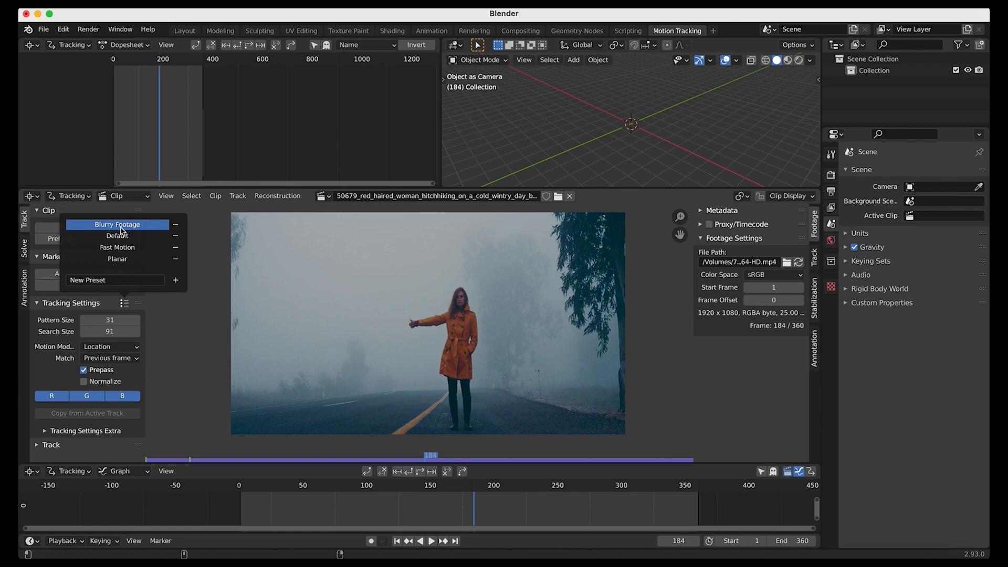
Step: Advance the clip to frame 198 and place a tracking marker at the base of the white roadside post left of the woman
{"action": "scroll", "coordinate": [294, 336], "scroll_direction": "up", "scroll_amount": 5}
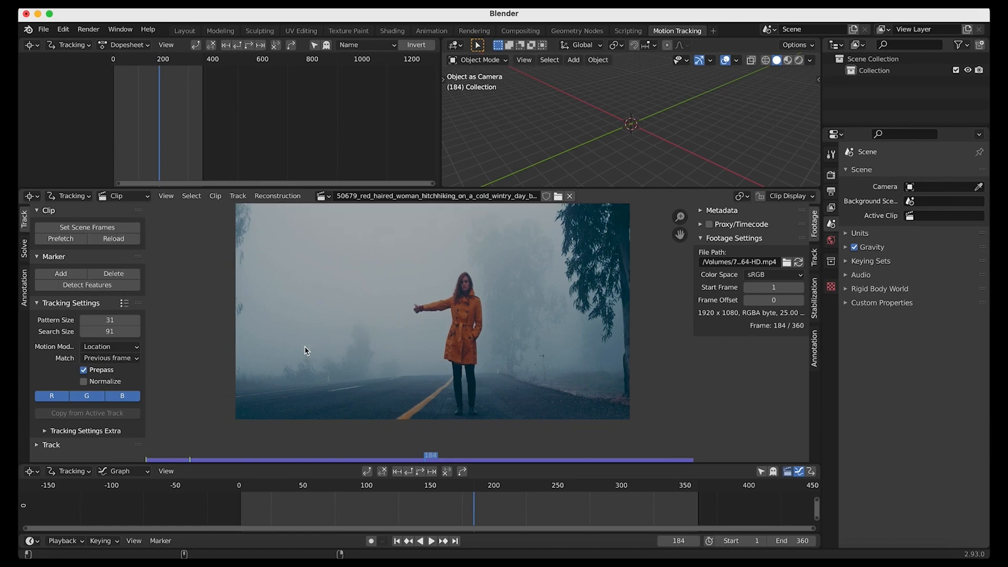
{"action": "scroll", "coordinate": [308, 351], "scroll_direction": "up", "scroll_amount": 3}
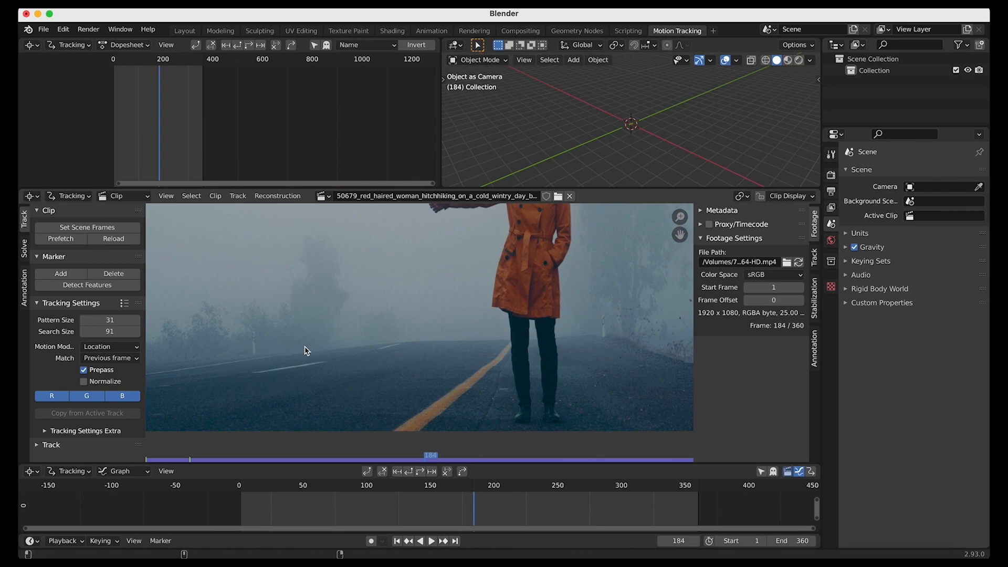
{"action": "scroll", "coordinate": [309, 352], "scroll_direction": "right", "scroll_amount": 6}
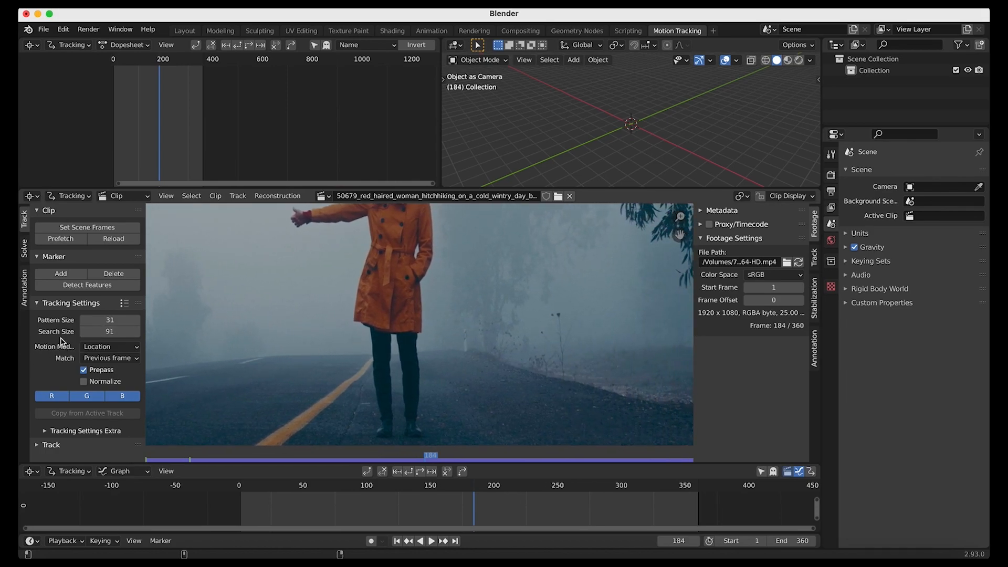
{"action": "key", "text": "space"}
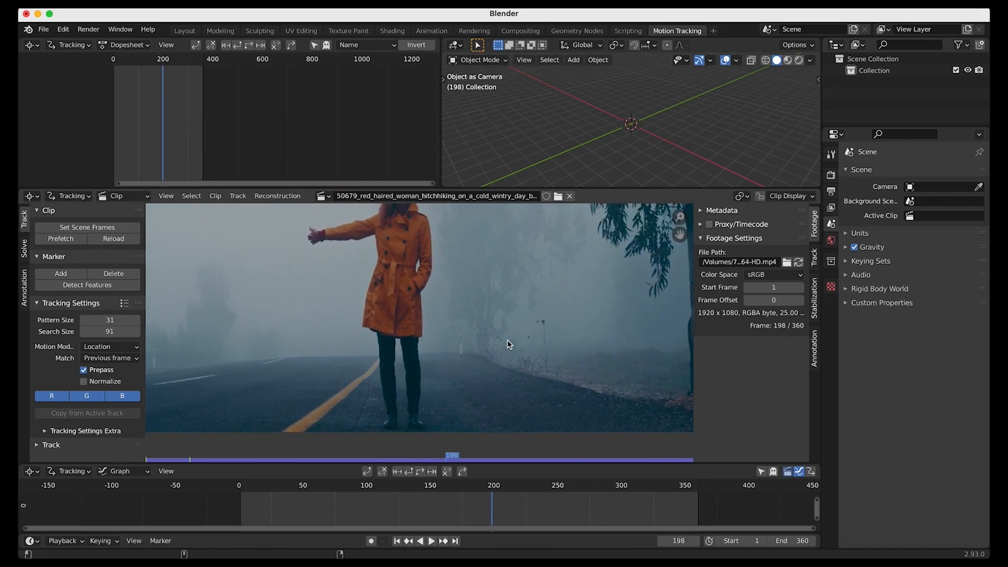
{"action": "scroll", "coordinate": [509, 345], "scroll_direction": "left", "scroll_amount": 5}
{"action": "scroll", "coordinate": [509, 345], "scroll_direction": "down", "scroll_amount": 2}
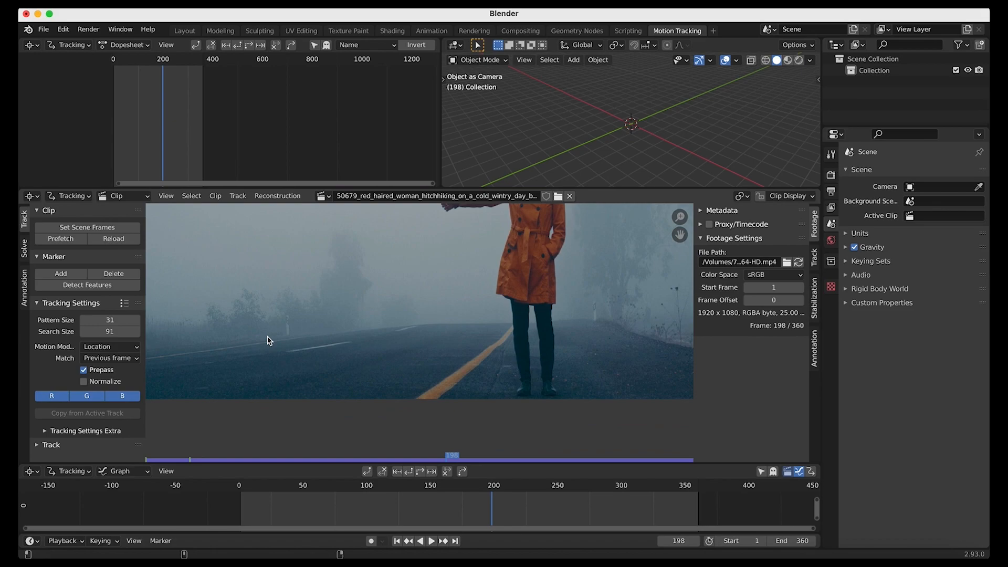
{"action": "scroll", "coordinate": [269, 341], "scroll_direction": "up", "scroll_amount": 3}
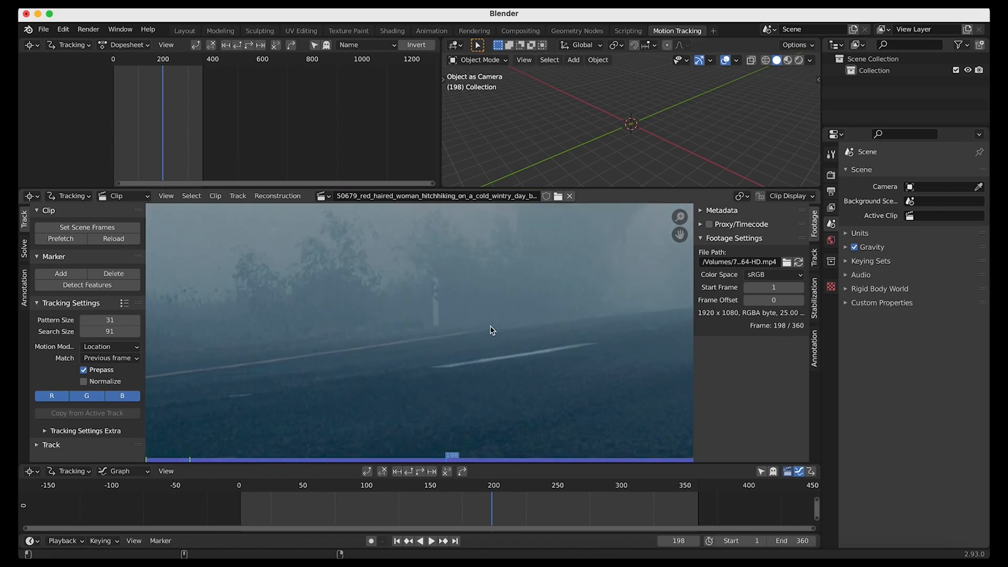
{"action": "left_click", "coordinate": [435, 324], "text": "ctrl"}
Step: Place a second tracking marker at the base of the white roadside post right of the woman
{"action": "scroll", "coordinate": [570, 336], "scroll_direction": "right", "scroll_amount": 8}
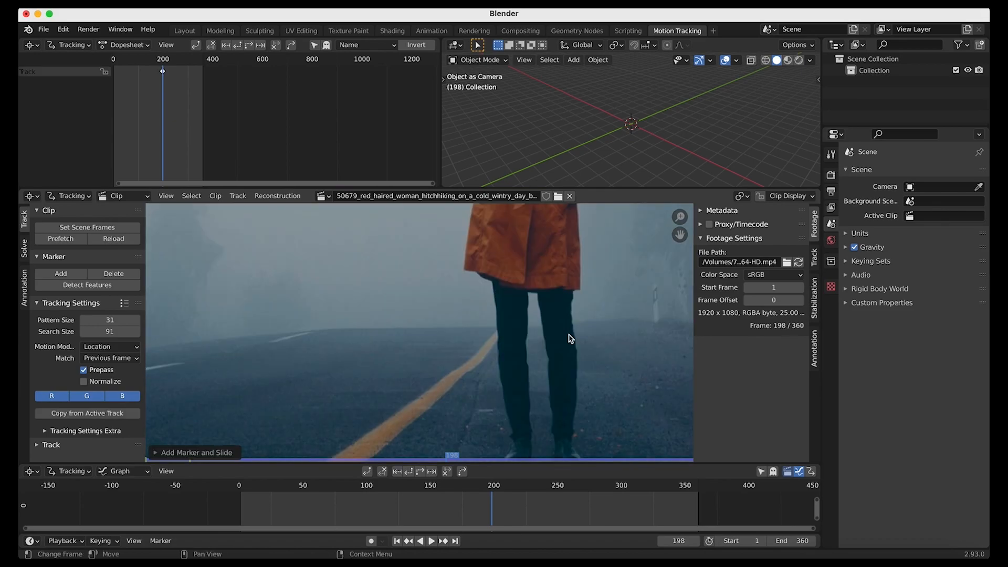
{"action": "scroll", "coordinate": [571, 339], "scroll_direction": "up", "scroll_amount": 2}
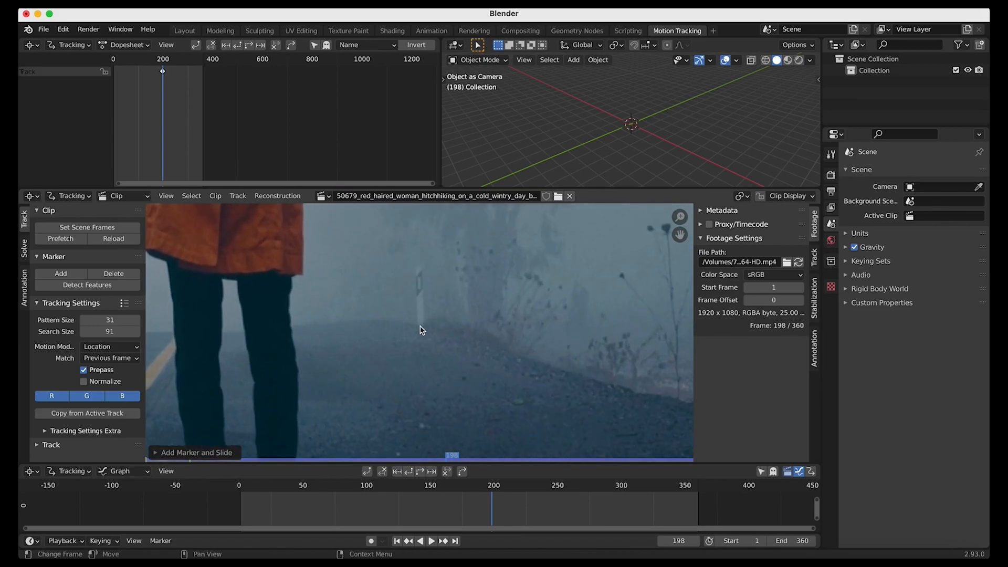
{"action": "left_click", "coordinate": [418, 327], "text": "ctrl"}
Step: Enable Normalize and track both markers backwards and forwards through the whole clip
{"action": "left_click", "coordinate": [83, 382]}
{"action": "scroll", "coordinate": [413, 322], "scroll_direction": "down", "scroll_amount": 3}
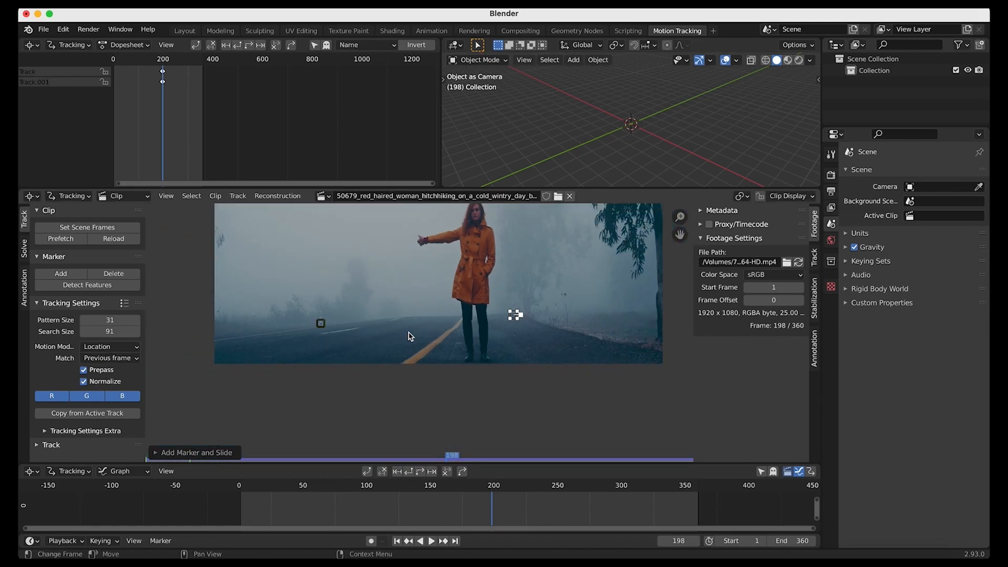
{"action": "left_click", "coordinate": [420, 471]}
{"action": "left_click", "coordinate": [421, 471]}
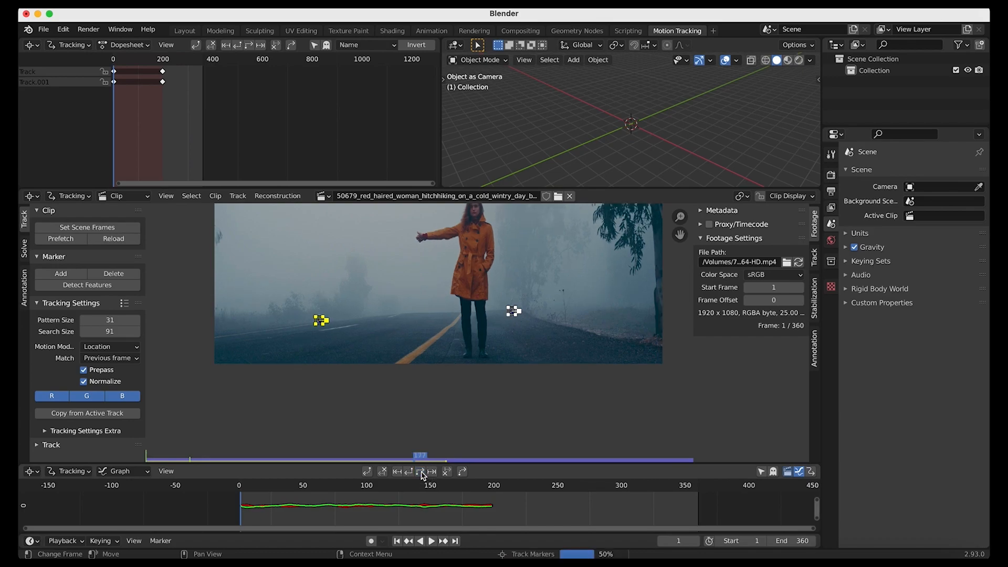
Step: Configure the camera solve to use Tripod motion and refine the Focal Length
{"action": "middle_click_drag", "start_coordinate": [445, 336], "coordinate": [435, 359]}
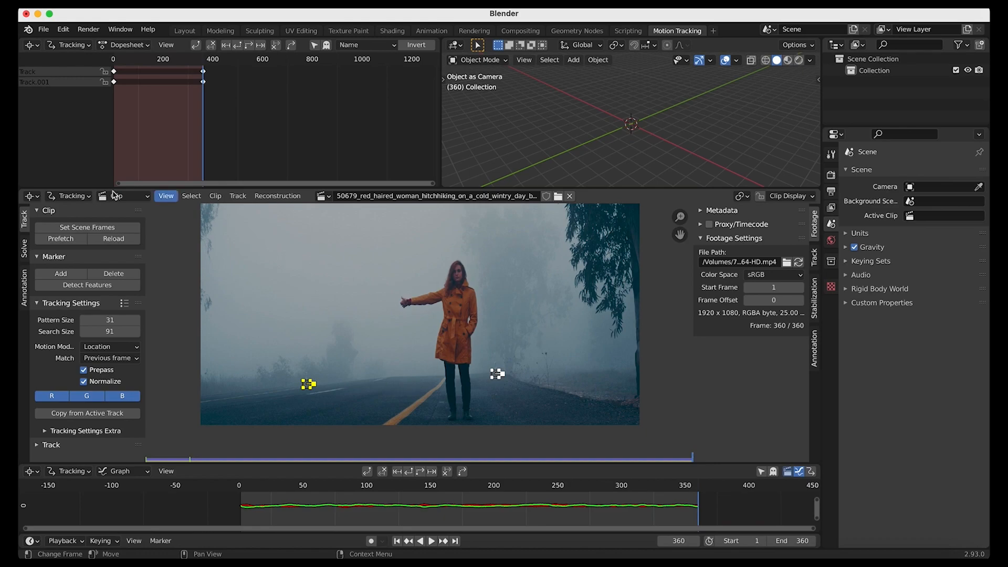
{"action": "left_click", "coordinate": [24, 253]}
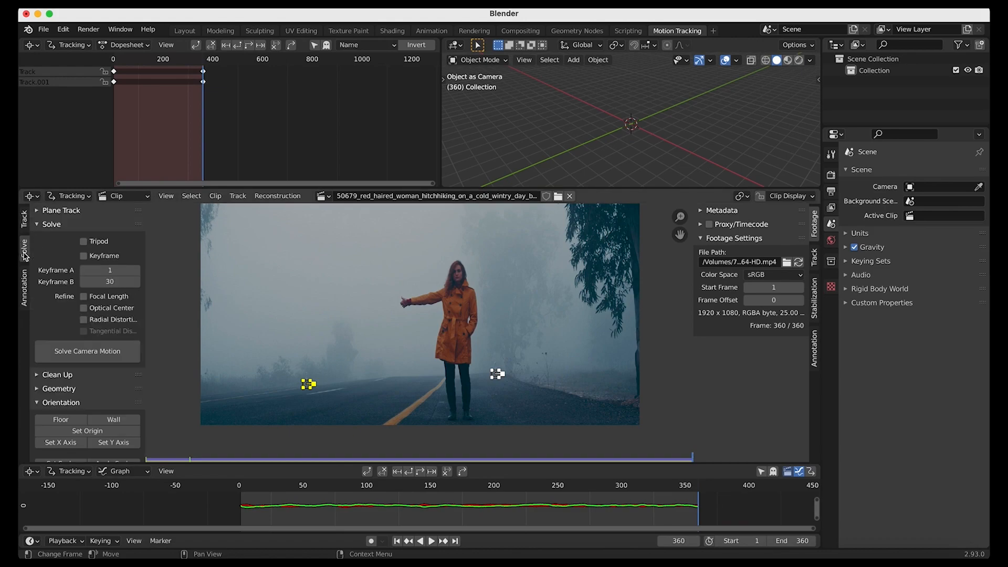
{"action": "left_click", "coordinate": [83, 242]}
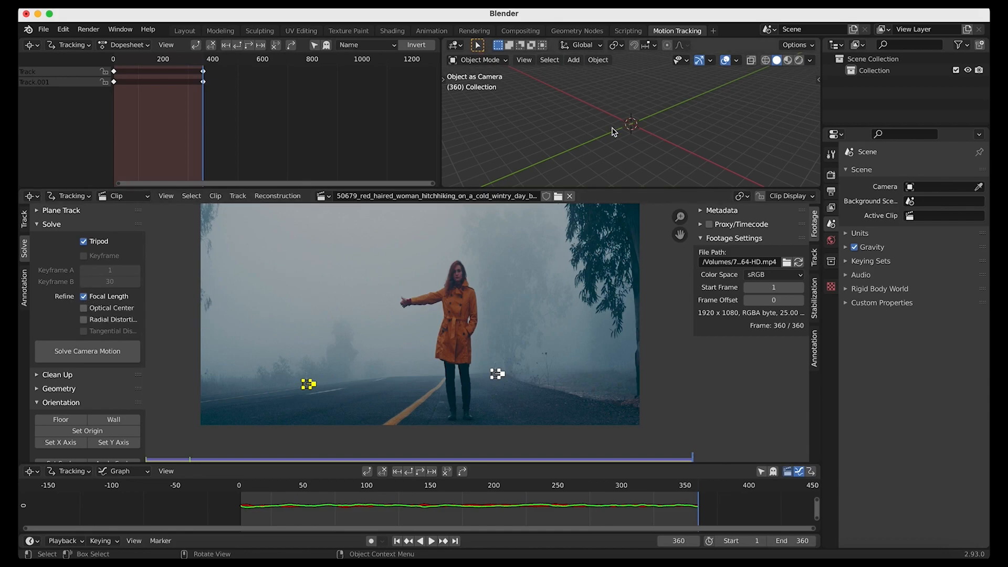
Step: Add a camera to the scene and solve the camera motion
{"action": "key", "text": "shift+a"}
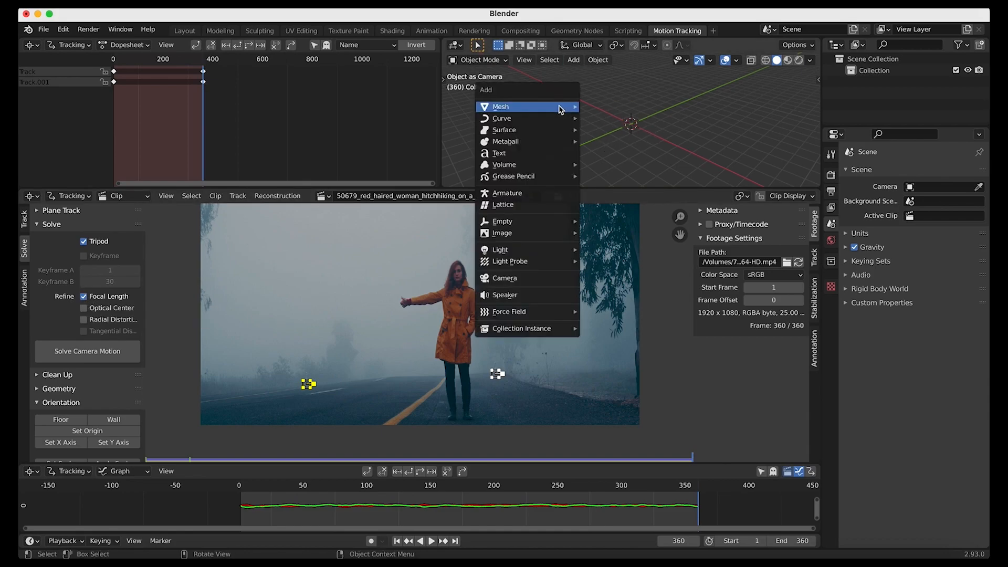
{"action": "left_click", "coordinate": [494, 278]}
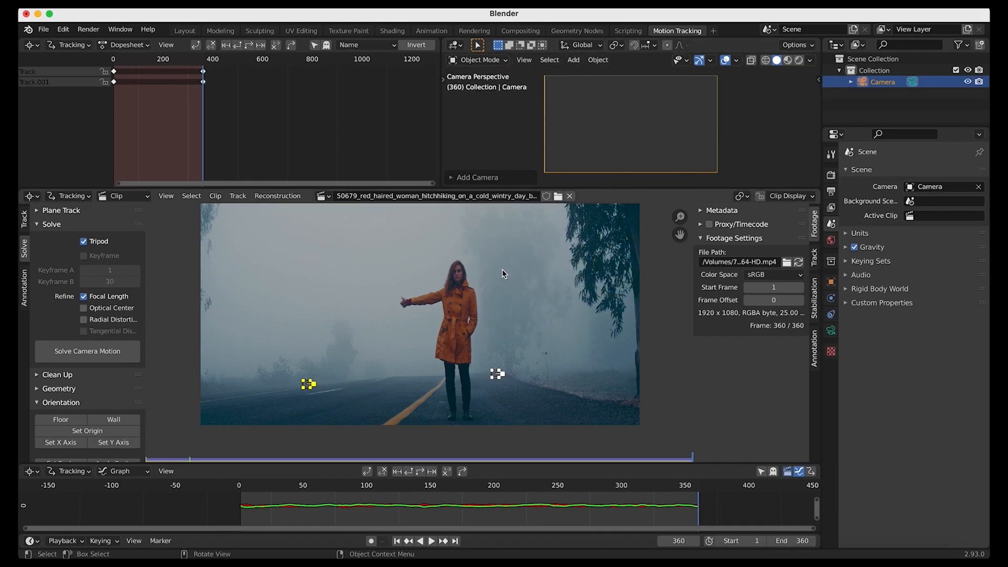
{"action": "left_click", "coordinate": [68, 354]}
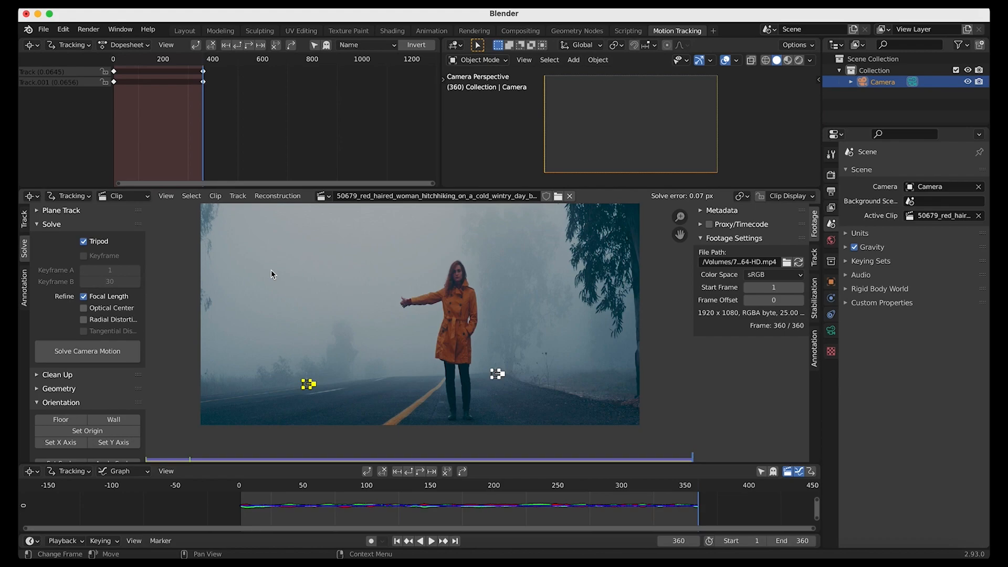
Step: Set the tracked footage as the background of the camera view
{"action": "scroll", "coordinate": [562, 322], "scroll_direction": "up", "scroll_amount": 2}
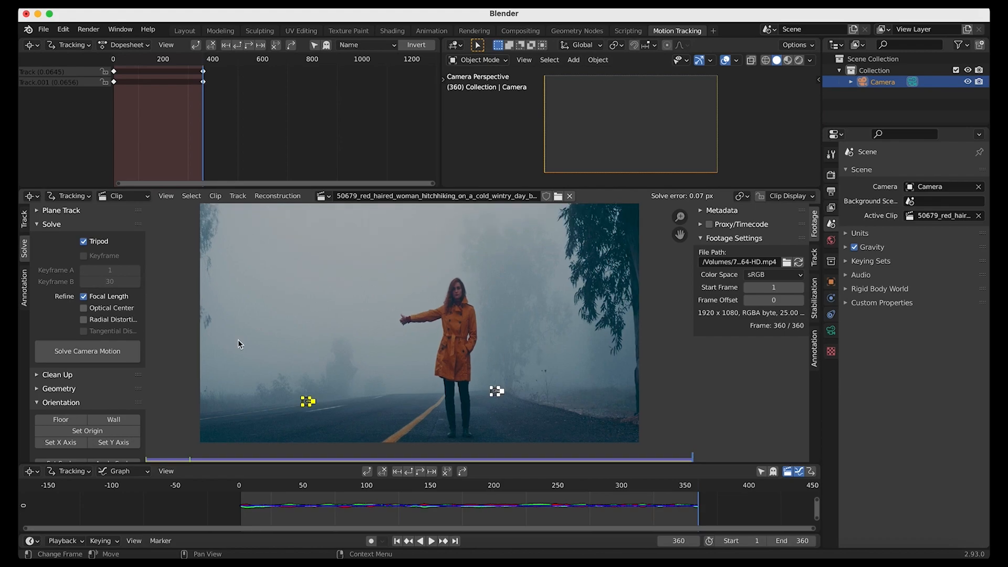
{"action": "scroll", "coordinate": [36, 406], "scroll_direction": "down", "scroll_amount": 3}
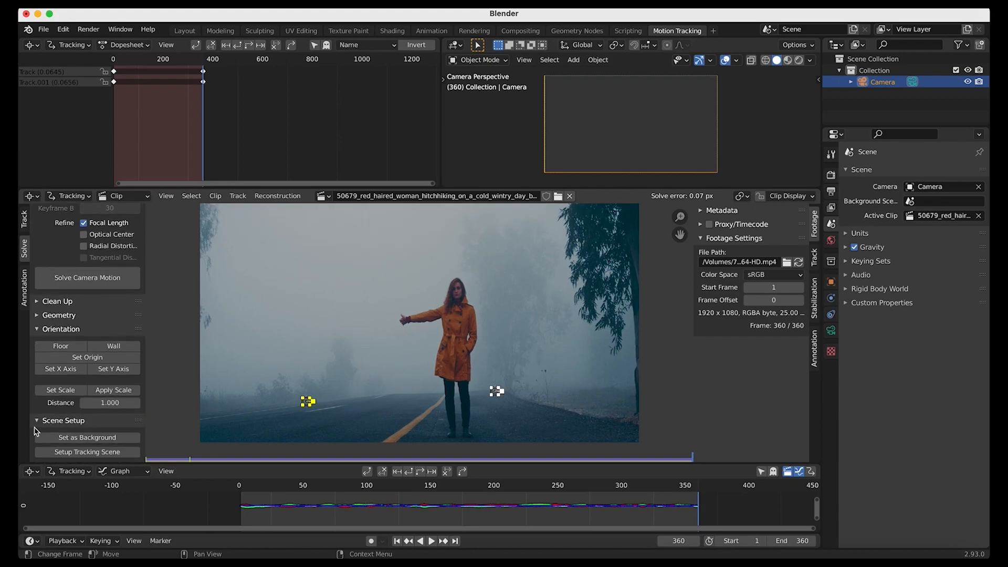
{"action": "left_click", "coordinate": [84, 438]}
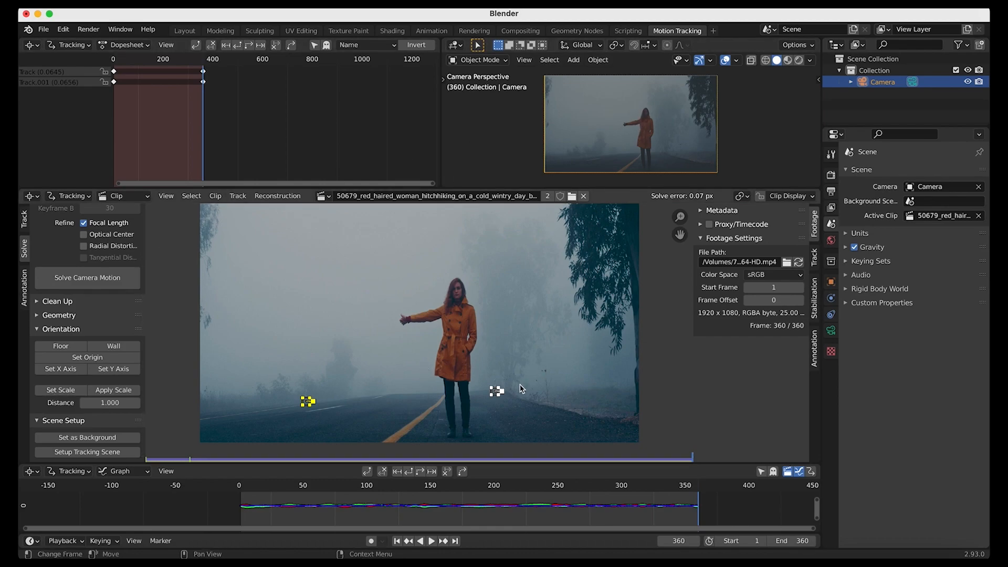
Step: Set the scene origin to the track on the roadside post right of the woman
{"action": "left_click", "coordinate": [497, 391]}
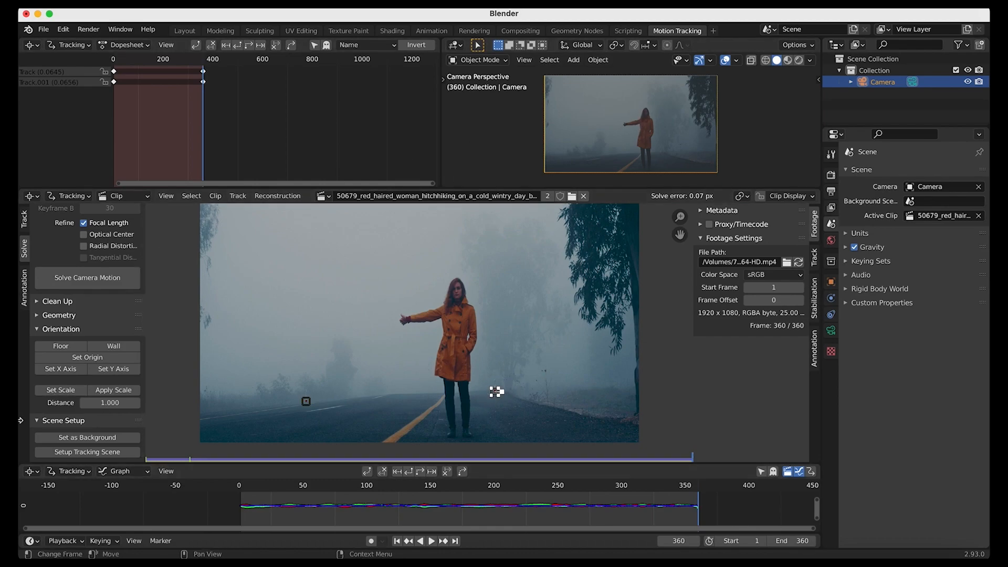
{"action": "left_click", "coordinate": [76, 359]}
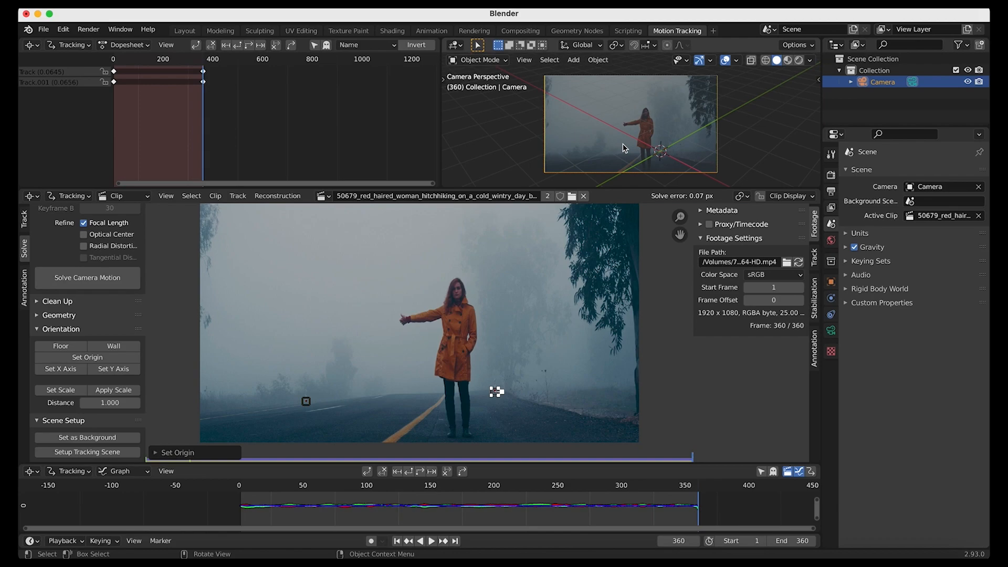
{"action": "key", "text": "super+z"}
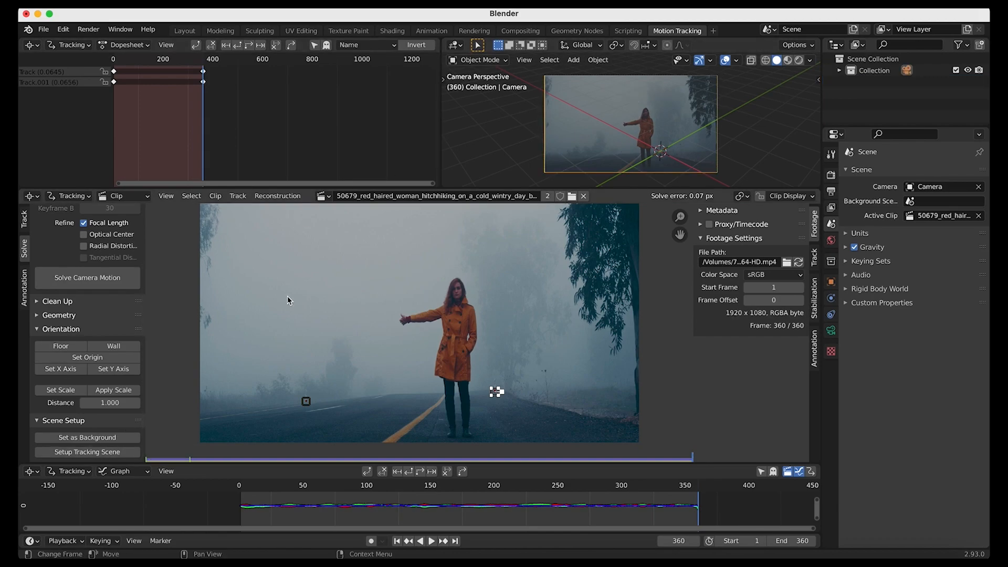
Step: Set up the tracking scene and select its generated cube and ground plane in turn
{"action": "left_click", "coordinate": [82, 454]}
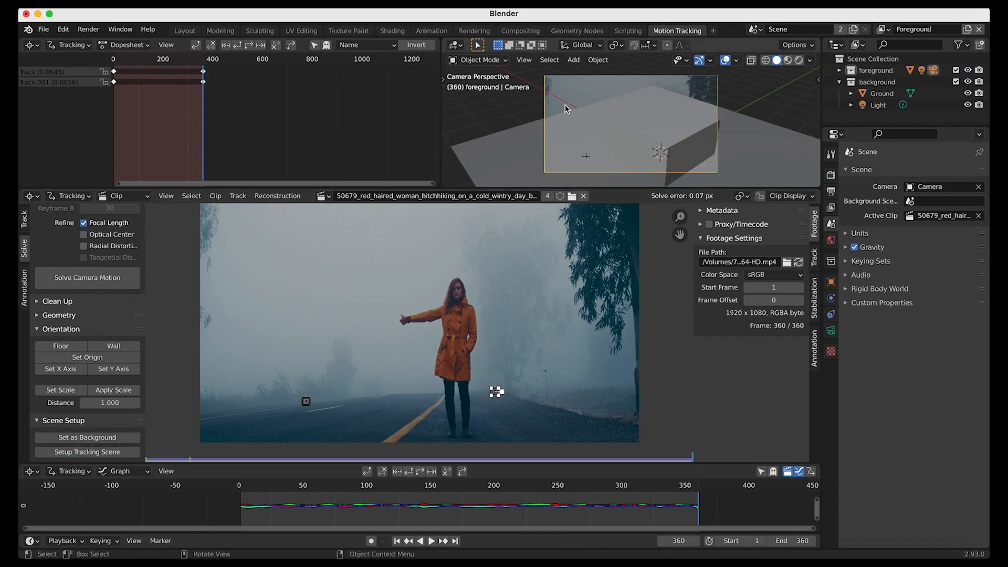
{"action": "left_click", "coordinate": [649, 143]}
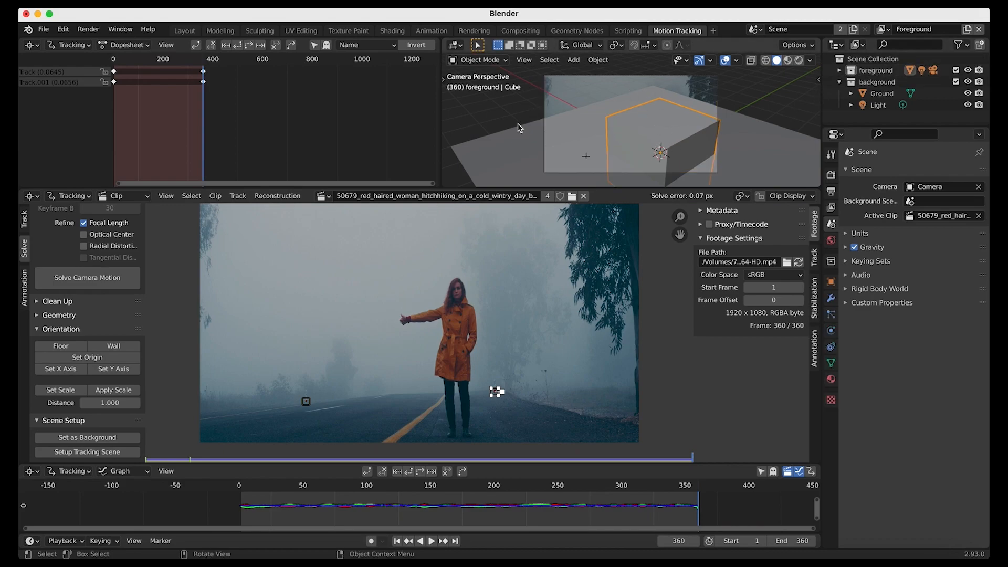
{"action": "left_click", "coordinate": [568, 127]}
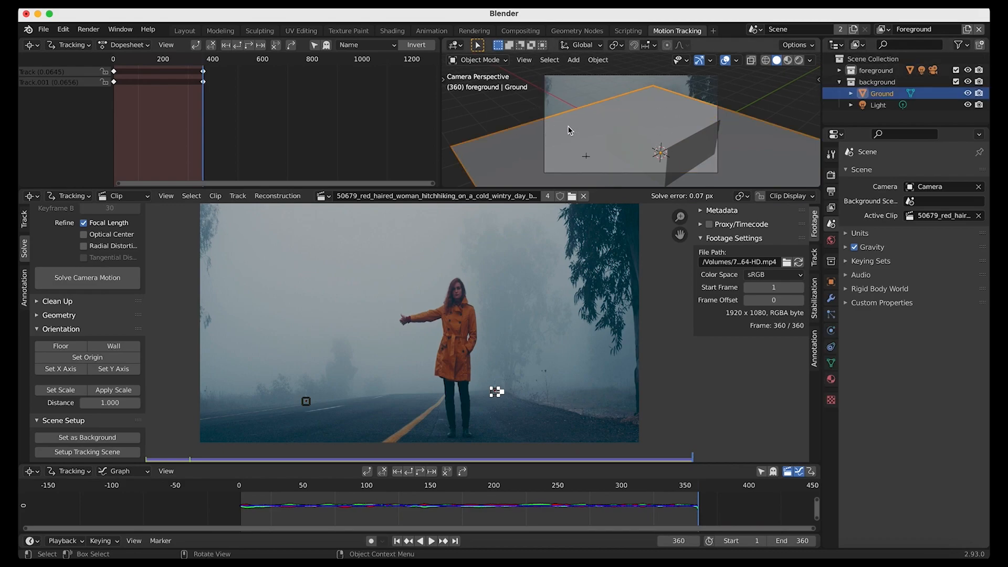
Step: Check the available view layers, keep Foreground active, and open the Compositing workspace to examine the generated nodes
{"action": "left_click", "coordinate": [884, 29]}
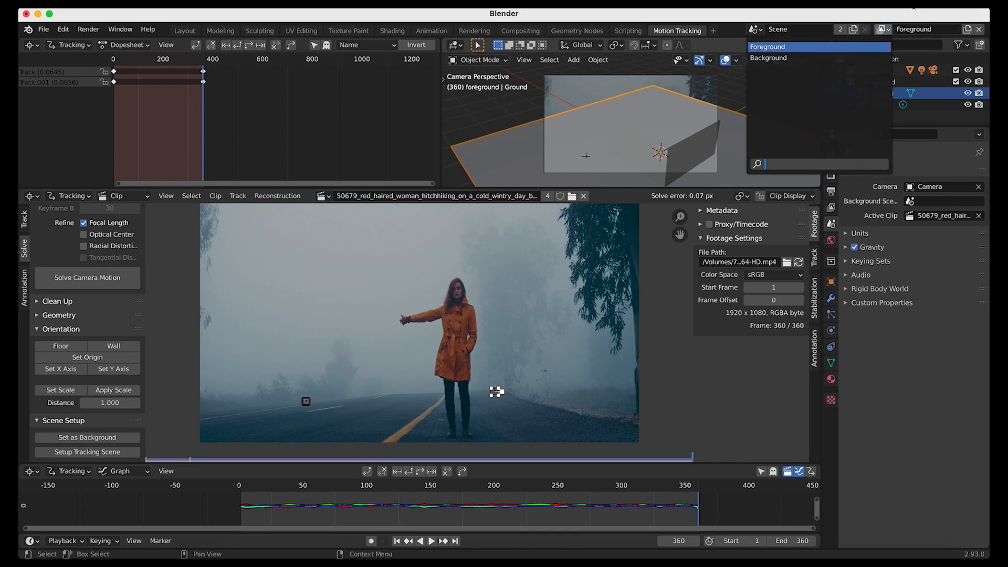
{"action": "left_click", "coordinate": [881, 47]}
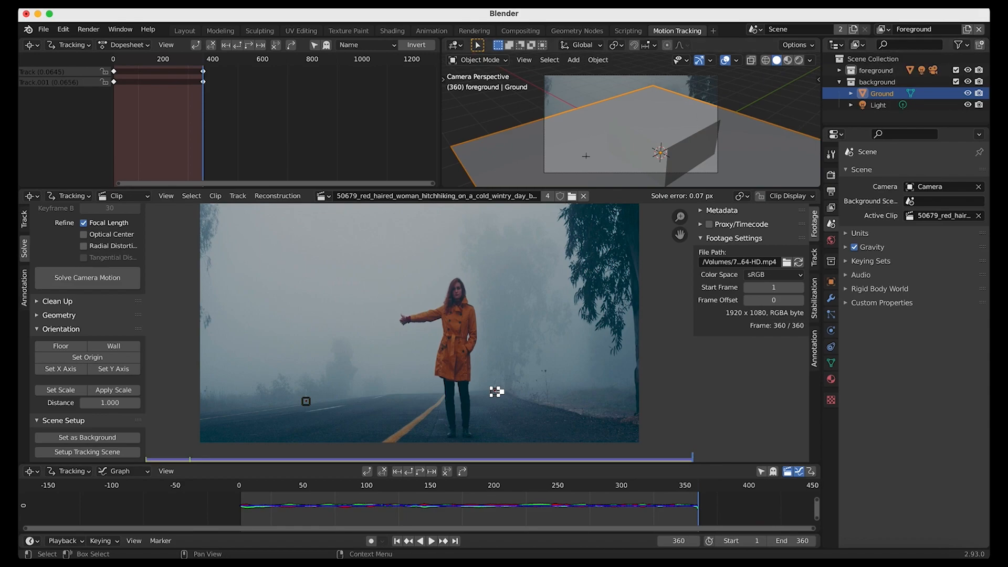
{"action": "left_click", "coordinate": [84, 452]}
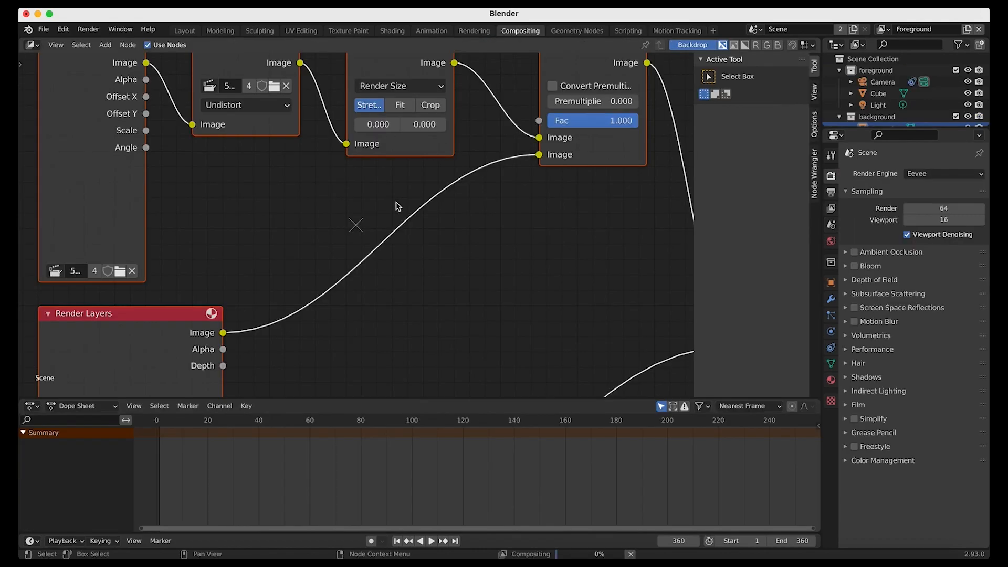
Step: Examine the generated compositing node tree from the movie clip and render layers through to the output nodes
{"action": "scroll", "coordinate": [397, 206], "scroll_direction": "down", "scroll_amount": 4}
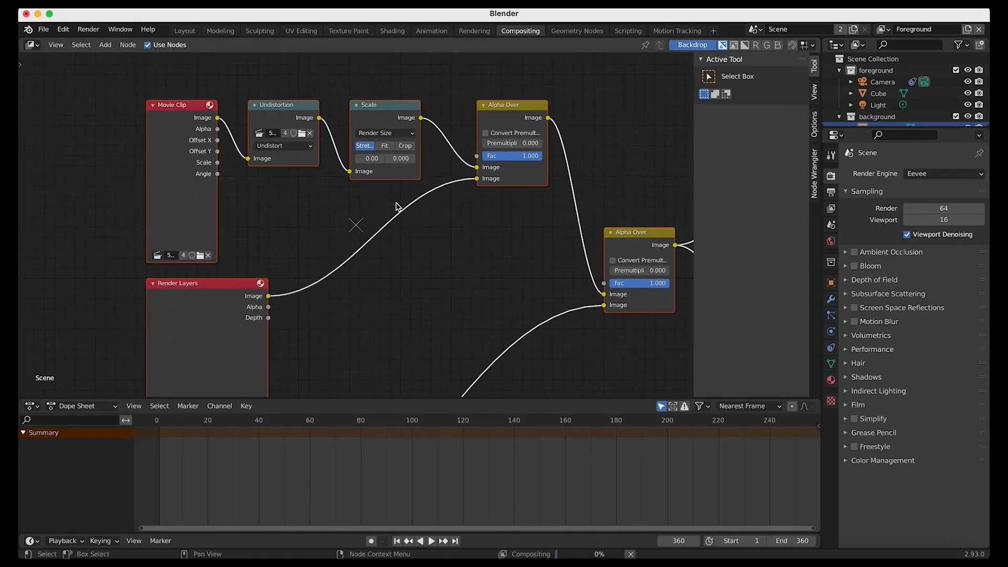
{"action": "scroll", "coordinate": [397, 207], "scroll_direction": "down", "scroll_amount": 4}
{"action": "scroll", "coordinate": [398, 207], "scroll_direction": "right", "scroll_amount": 4}
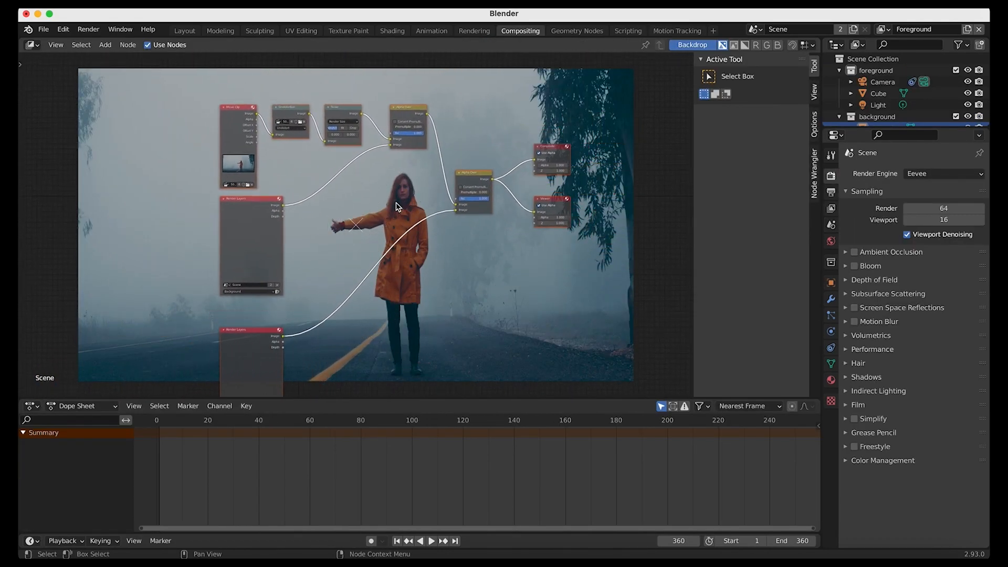
{"action": "scroll", "coordinate": [398, 207], "scroll_direction": "down", "scroll_amount": 2}
{"action": "scroll", "coordinate": [398, 206], "scroll_direction": "up", "scroll_amount": 2}
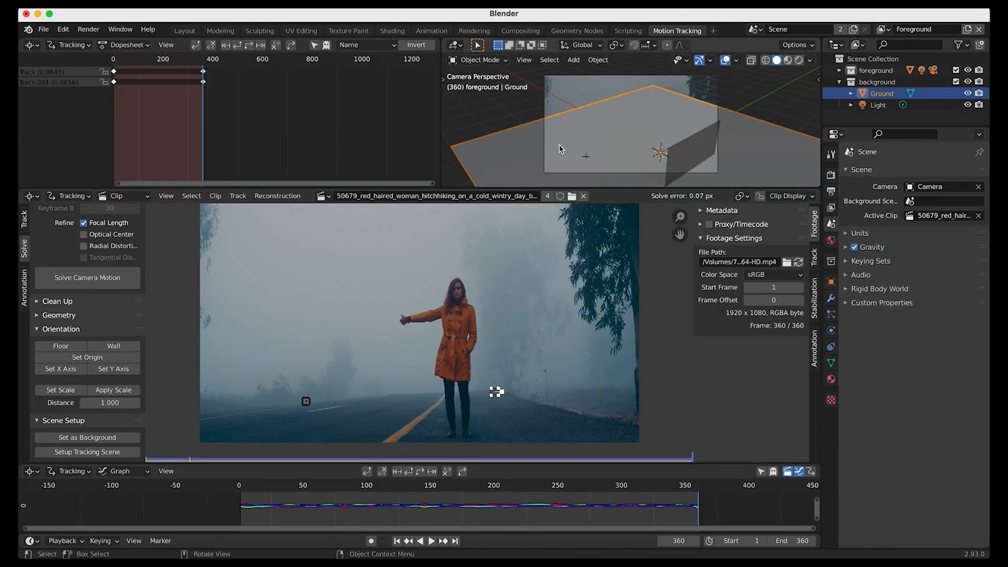
Step: Select the camera in the Layout workspace and enable the Motion Tracking viewport overlay
{"action": "left_click", "coordinate": [184, 30]}
{"action": "scroll", "coordinate": [310, 213], "scroll_direction": "left", "scroll_amount": 15}
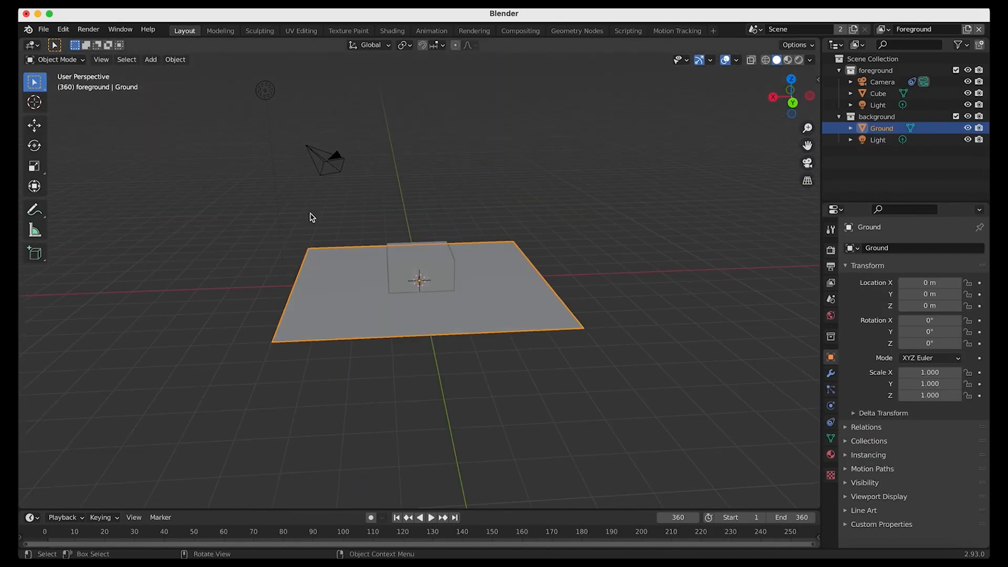
{"action": "scroll", "coordinate": [309, 214], "scroll_direction": "left", "scroll_amount": 5}
{"action": "left_click", "coordinate": [265, 231]}
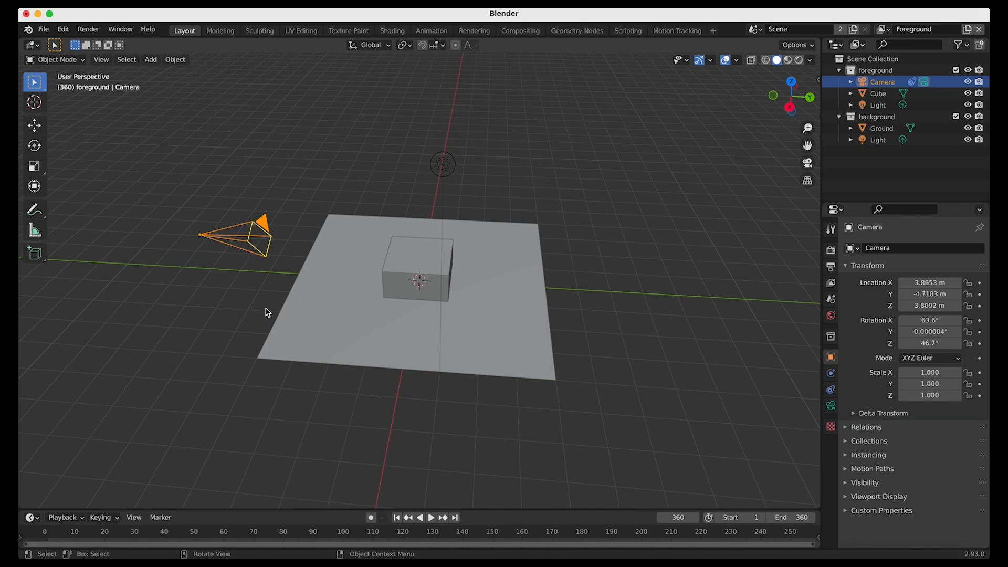
{"action": "left_click", "coordinate": [737, 61]}
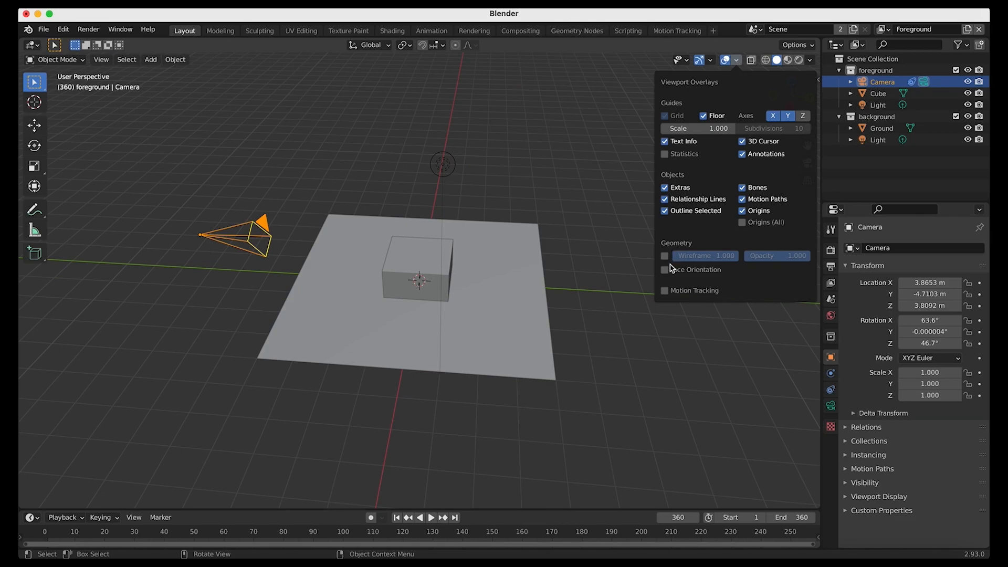
{"action": "left_click", "coordinate": [665, 291]}
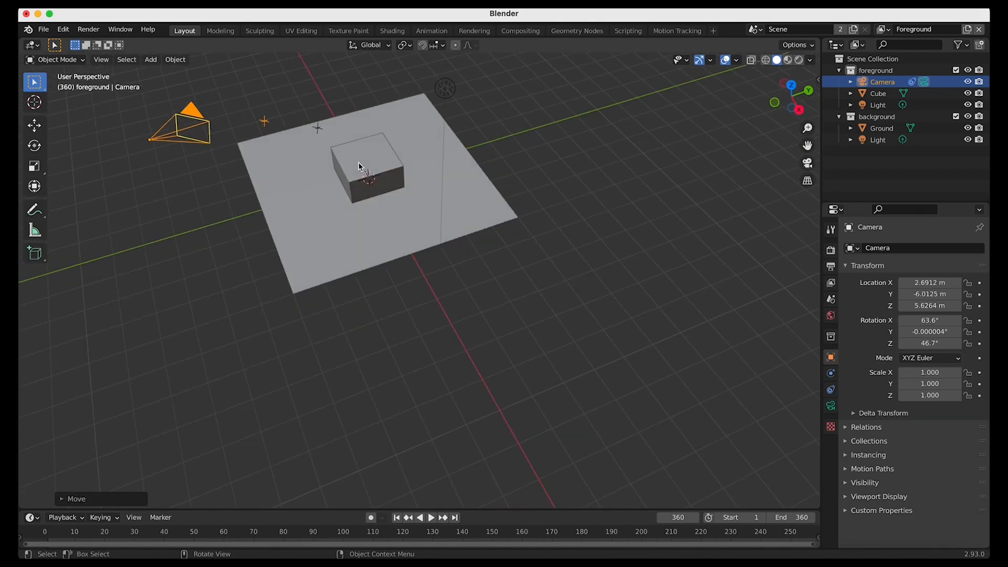
Step: Look through the camera, lower it to about 1.8 m and rotate it freely to about 90° on X, facing the horizon
{"action": "middle_click_drag", "start_coordinate": [358, 162], "coordinate": [282, 132]}
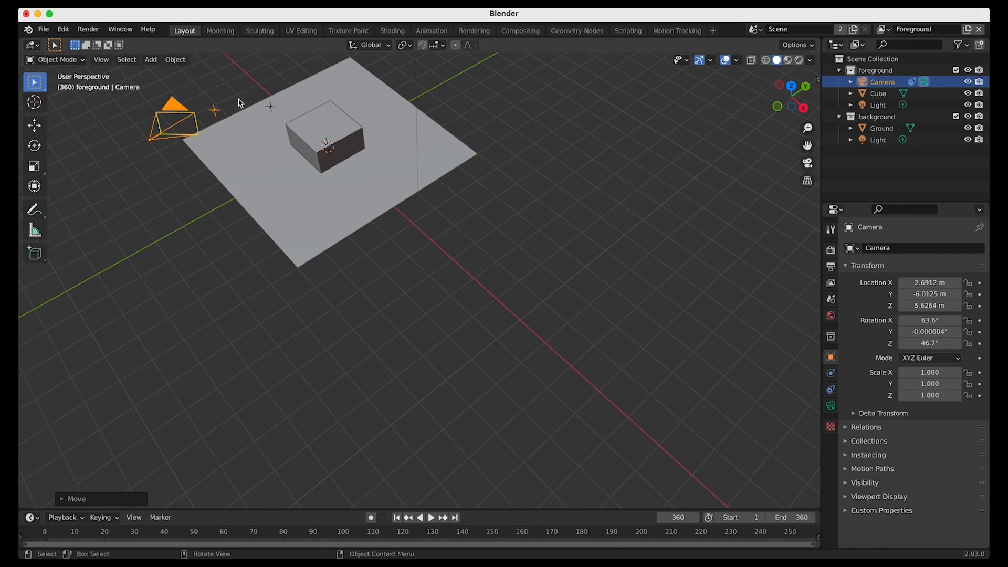
{"action": "scroll", "coordinate": [401, 125], "scroll_direction": "right", "scroll_amount": 10}
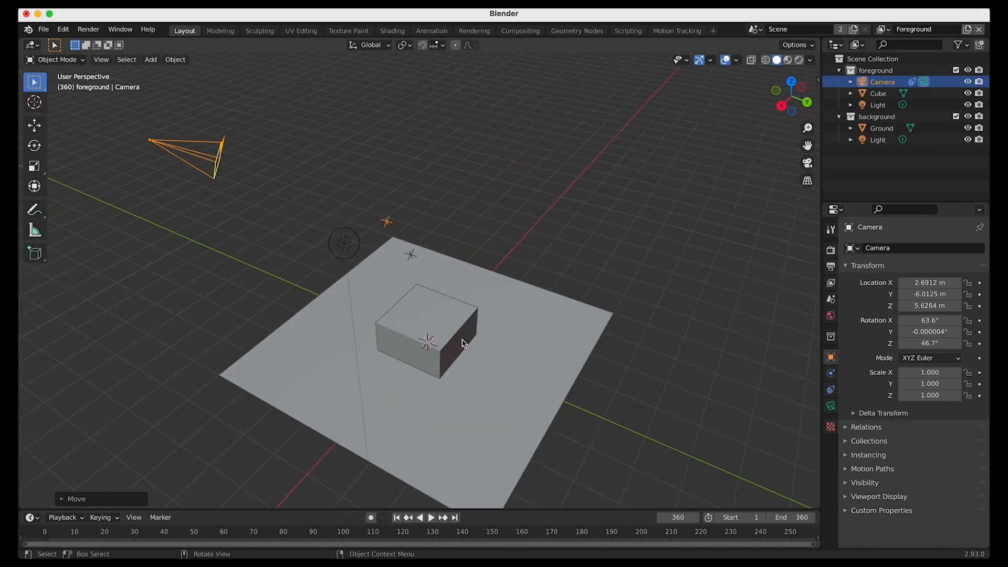
{"action": "left_click", "coordinate": [101, 60]}
{"action": "mouse_move", "coordinate": [124, 193]}
{"action": "left_click", "coordinate": [268, 192]}
{"action": "key", "text": "g"}
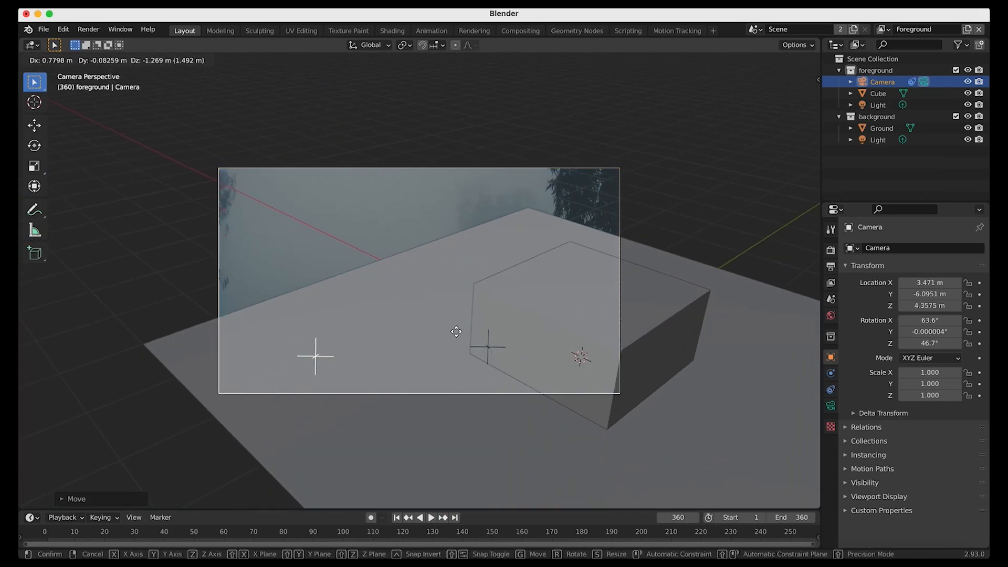
{"action": "left_click", "coordinate": [647, 158]}
{"action": "key", "text": "r"}
{"action": "key", "text": "r"}
{"action": "left_click", "coordinate": [450, 203]}
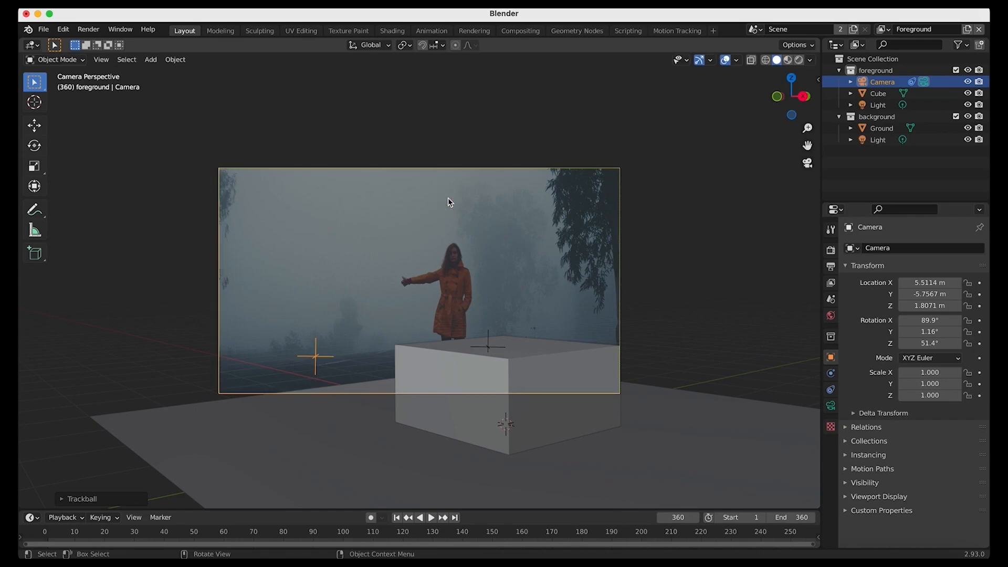
Step: Reposition the camera in front of the cube, turn it to about 82° on Z, and shift it along its local Z axis
{"action": "key", "text": "g"}
{"action": "left_click", "coordinate": [735, 295]}
{"action": "key", "text": "r"}
{"action": "key", "text": "z"}
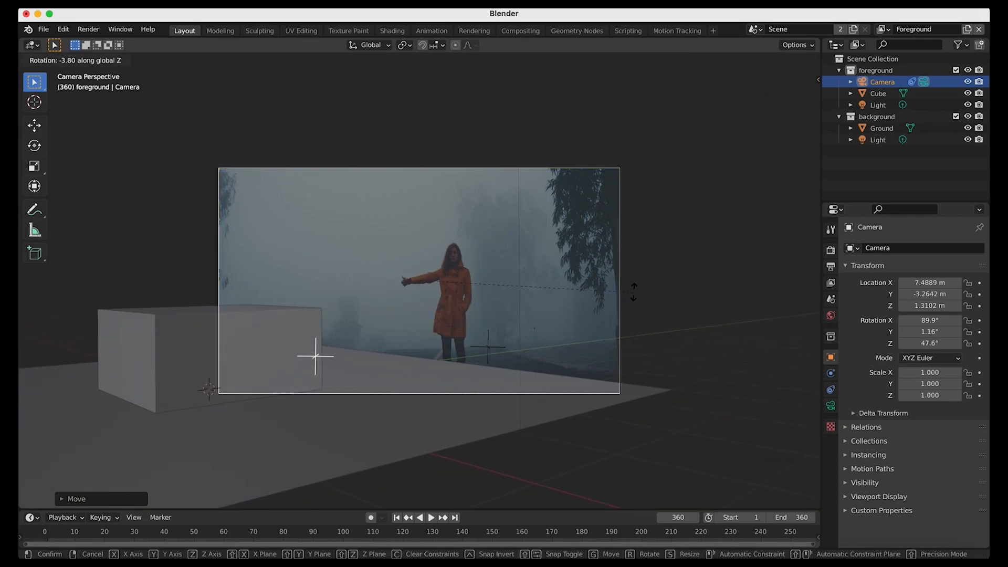
{"action": "left_click", "coordinate": [342, 360]}
{"action": "key", "text": "g"}
{"action": "left_click", "coordinate": [441, 387]}
{"action": "key", "text": "g"}
{"action": "key", "text": "z"}
{"action": "key", "text": "z"}
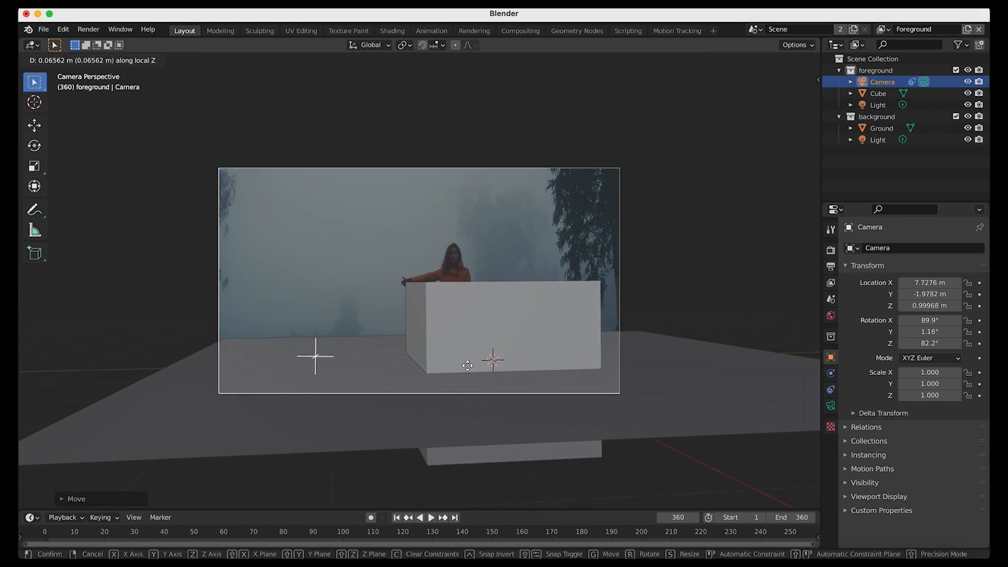
{"action": "left_click", "coordinate": [444, 433]}
Step: Delete the generated cube from the foreground collection
{"action": "left_click", "coordinate": [469, 339]}
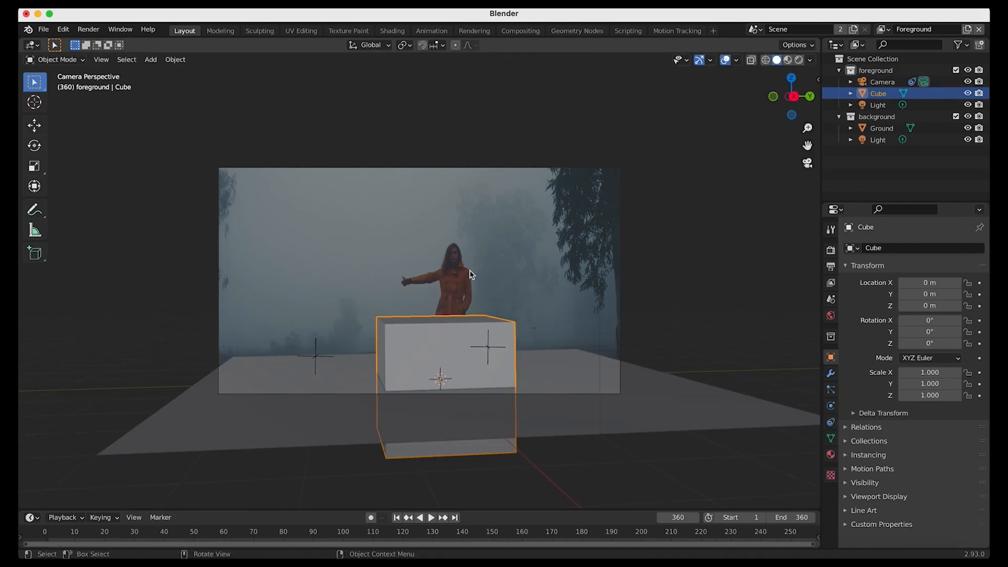
{"action": "key", "text": "x"}
{"action": "left_click", "coordinate": [404, 351]}
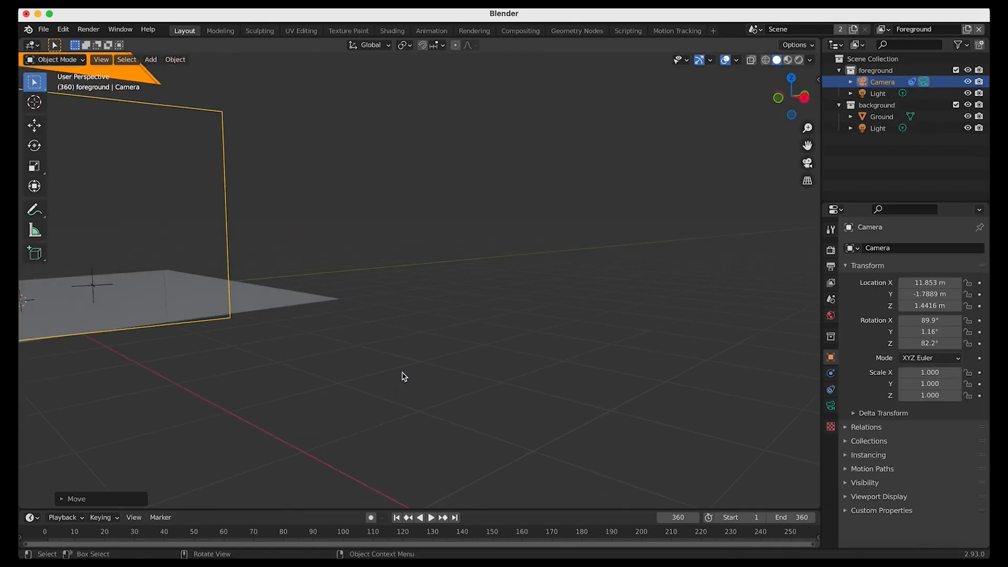
Step: Move the camera closer to the ground plane, to about 7.44, -0.5, 0.81 m, and adjust its rotation about X
{"action": "scroll", "coordinate": [404, 377], "scroll_direction": "down", "scroll_amount": 6}
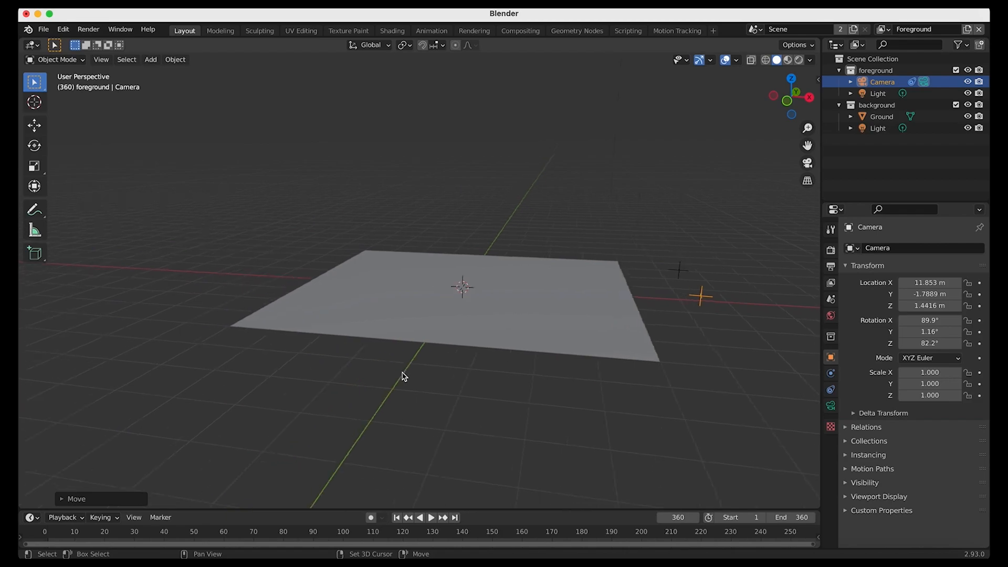
{"action": "scroll", "coordinate": [577, 339], "scroll_direction": "right", "scroll_amount": 5, "text": "shift"}
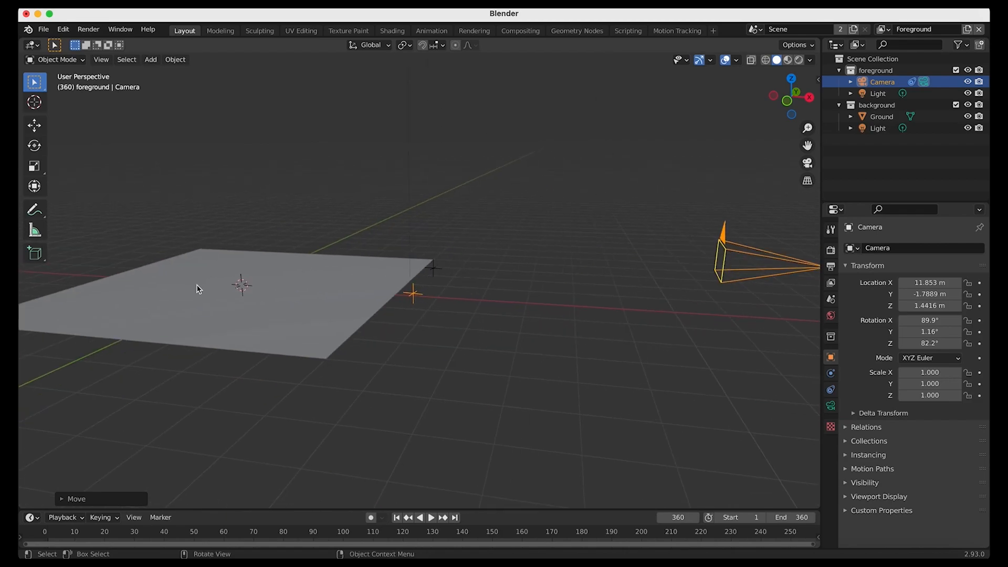
{"action": "key", "text": "g"}
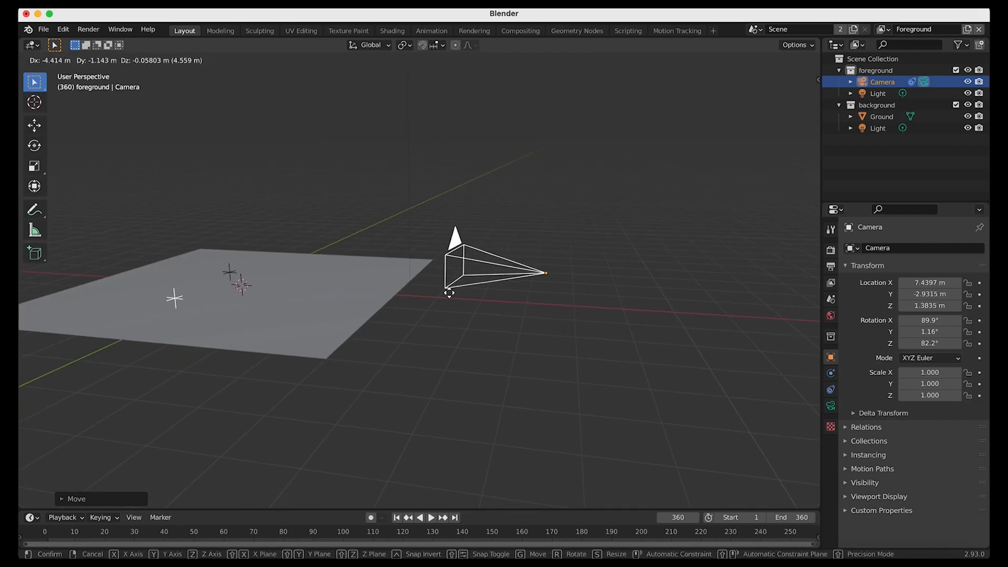
{"action": "left_click", "coordinate": [451, 330]}
{"action": "scroll", "coordinate": [451, 331], "scroll_direction": "left", "scroll_amount": 10}
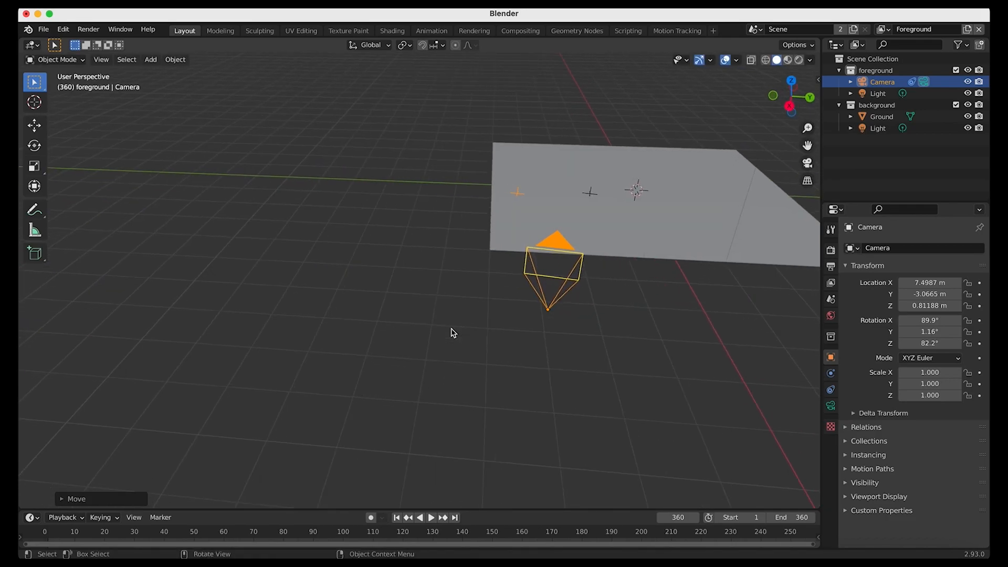
{"action": "key", "text": "g"}
{"action": "key", "text": "y"}
{"action": "left_click", "coordinate": [748, 216]}
{"action": "key", "text": "r"}
{"action": "key", "text": "x"}
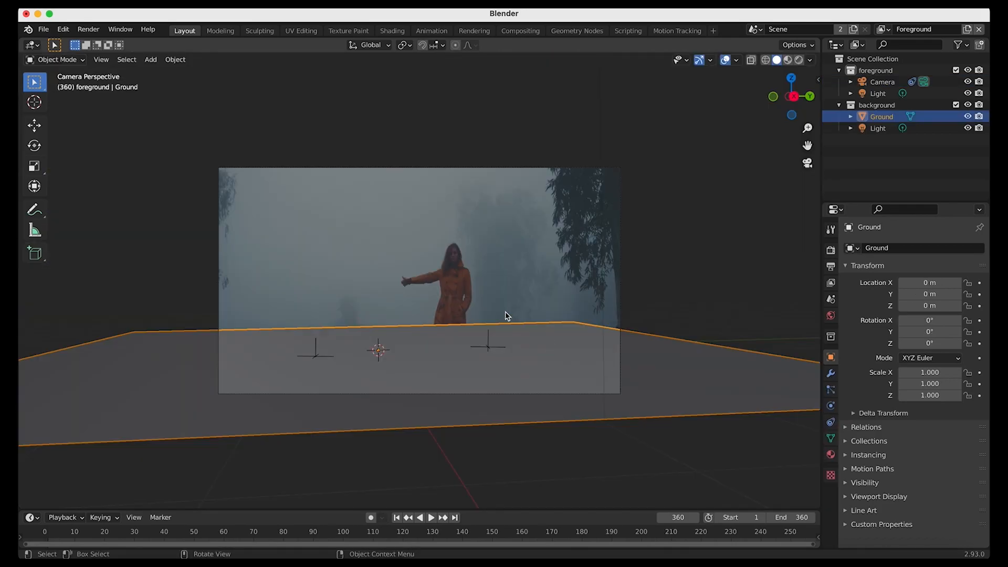
Step: Narrow the ground plane along Y to a scale of about 0.4
{"action": "key", "text": "s"}
{"action": "key", "text": "x"}
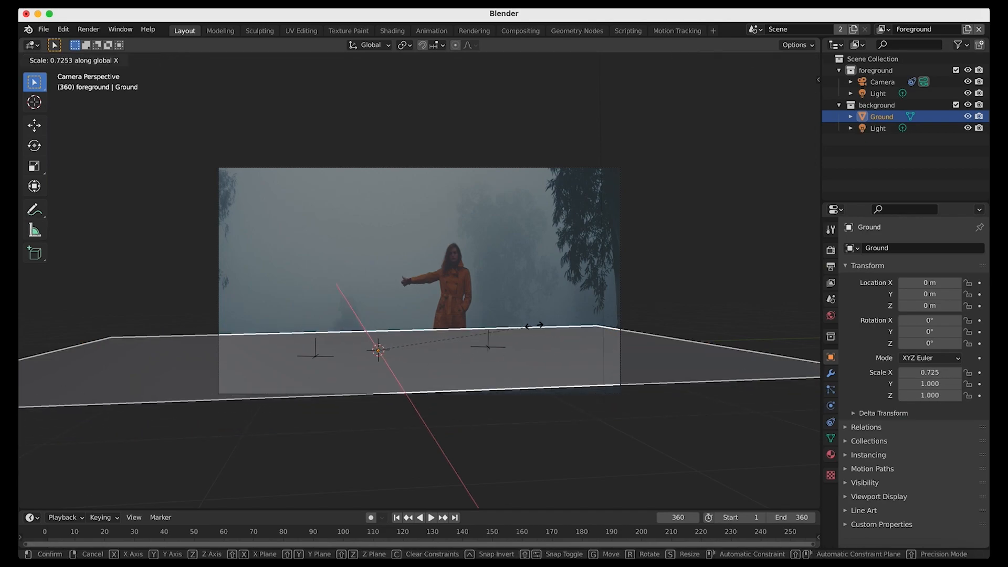
{"action": "key", "text": "y"}
{"action": "left_click", "coordinate": [463, 333]}
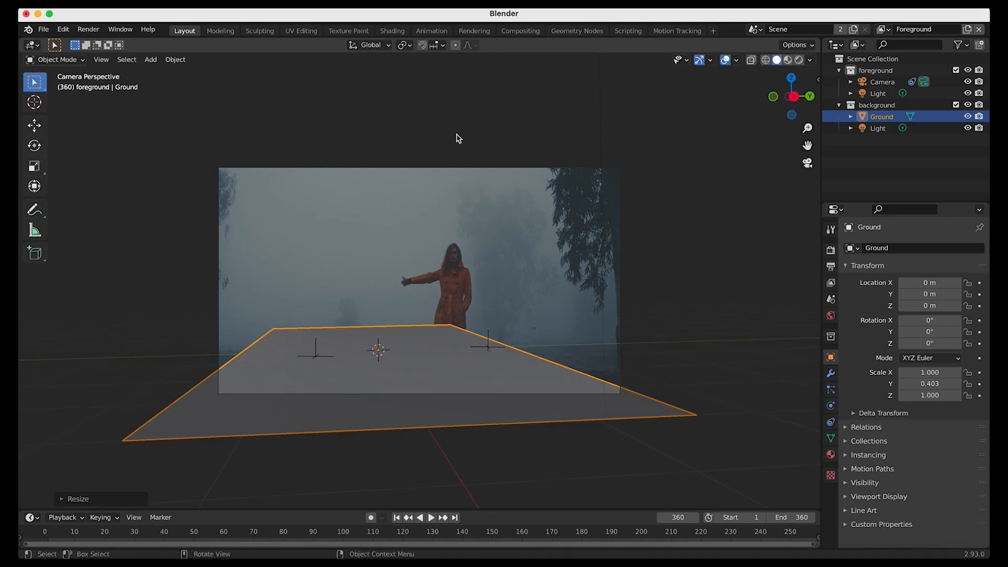
Step: Rotate the camera to about 97° on Z and move it to about 5.14, -0.13, 0.28 m to match the road
{"action": "left_click", "coordinate": [434, 169]}
{"action": "key", "text": "r"}
{"action": "key", "text": "z"}
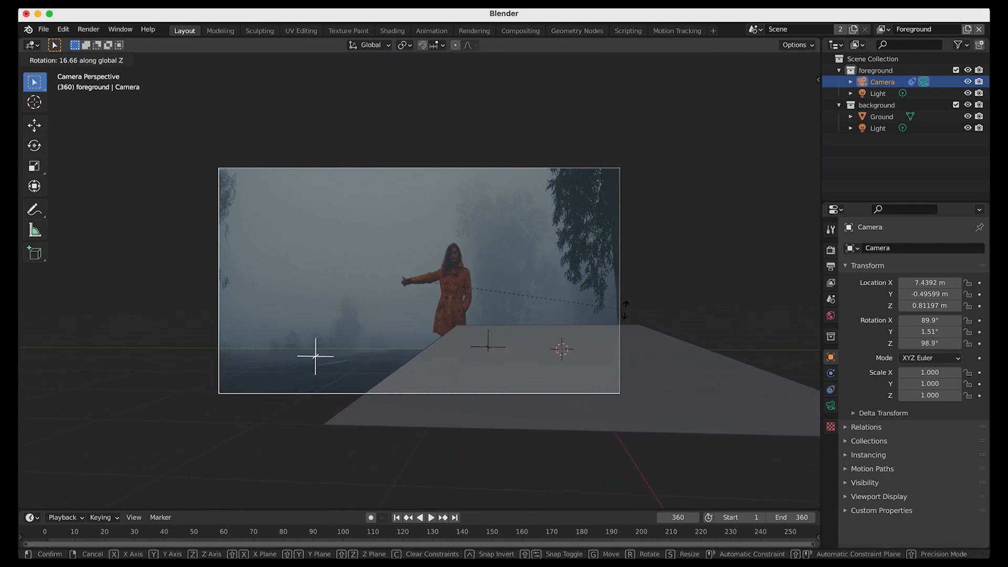
{"action": "key", "text": "g"}
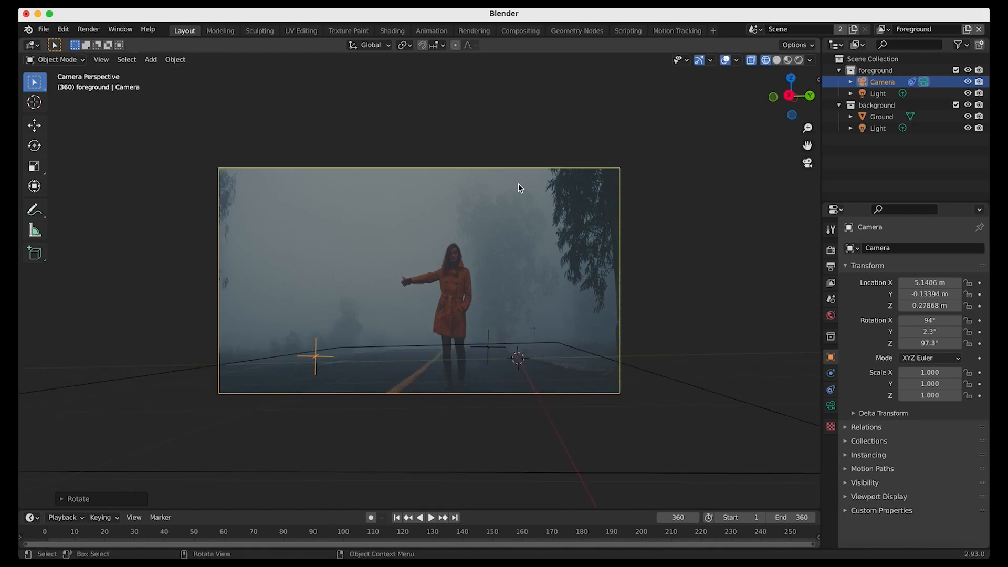
Step: Shift the ground plane to about -0.93 m on Y and tilt it about -1° on X to match the road
{"action": "key", "text": "g"}
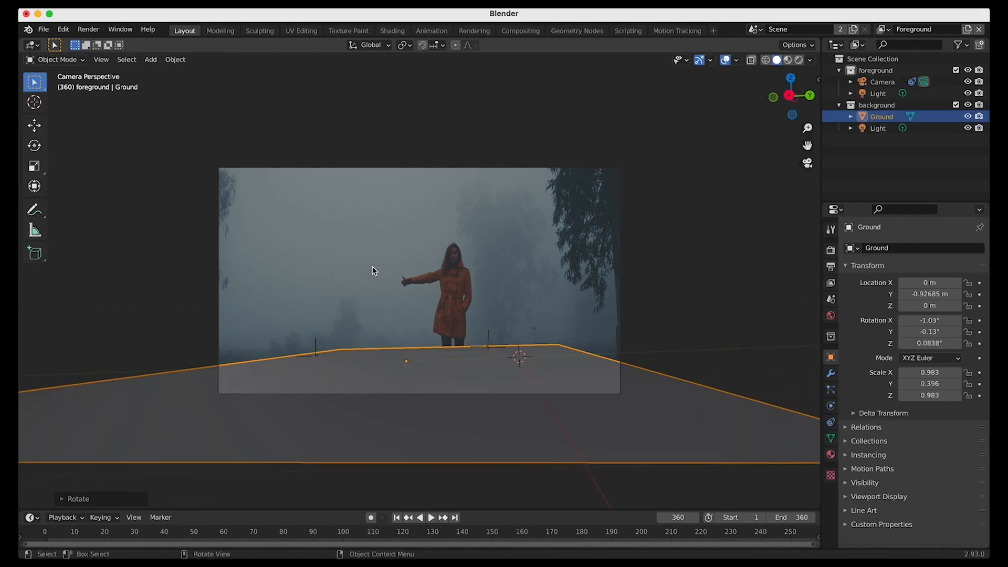
{"action": "key", "text": "z"}
{"action": "left_click", "coordinate": [546, 271]}
Step: Add a mesh plane and raise it to about 3.8 m above the ground plane
{"action": "middle_click_drag", "start_coordinate": [389, 297], "coordinate": [368, 272]}
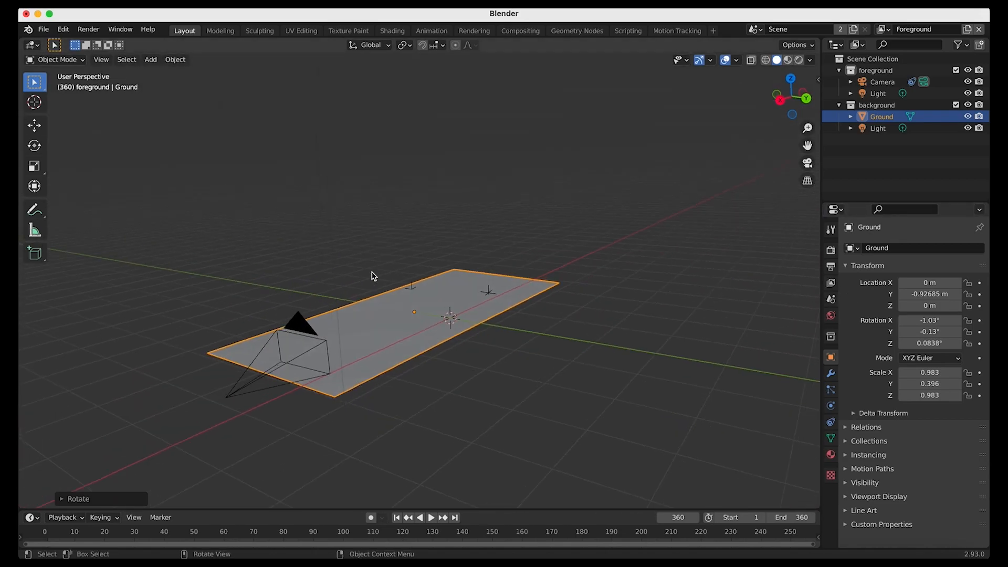
{"action": "key", "text": "shift+a"}
{"action": "mouse_move", "coordinate": [317, 104]}
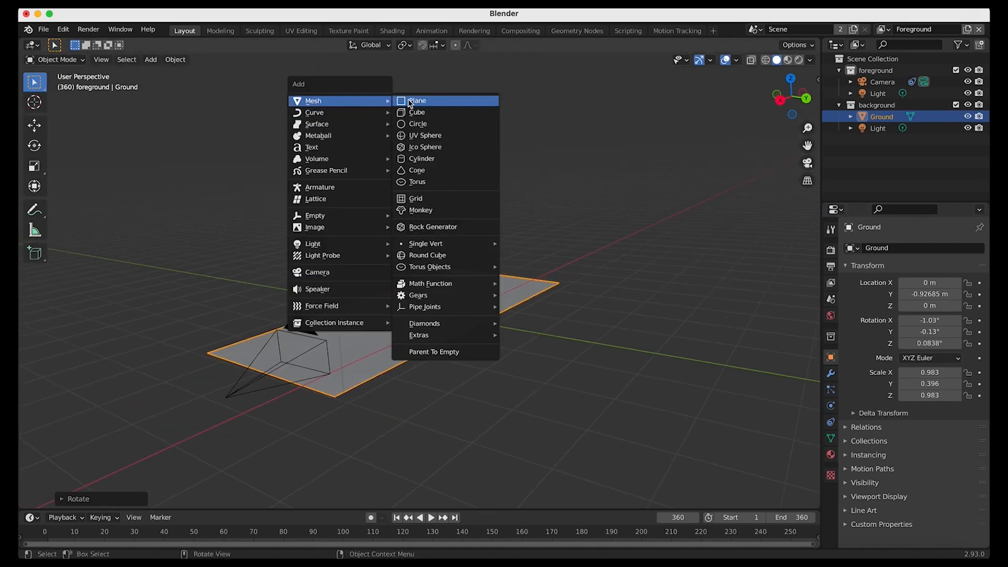
{"action": "left_click", "coordinate": [436, 103]}
{"action": "key", "text": "g"}
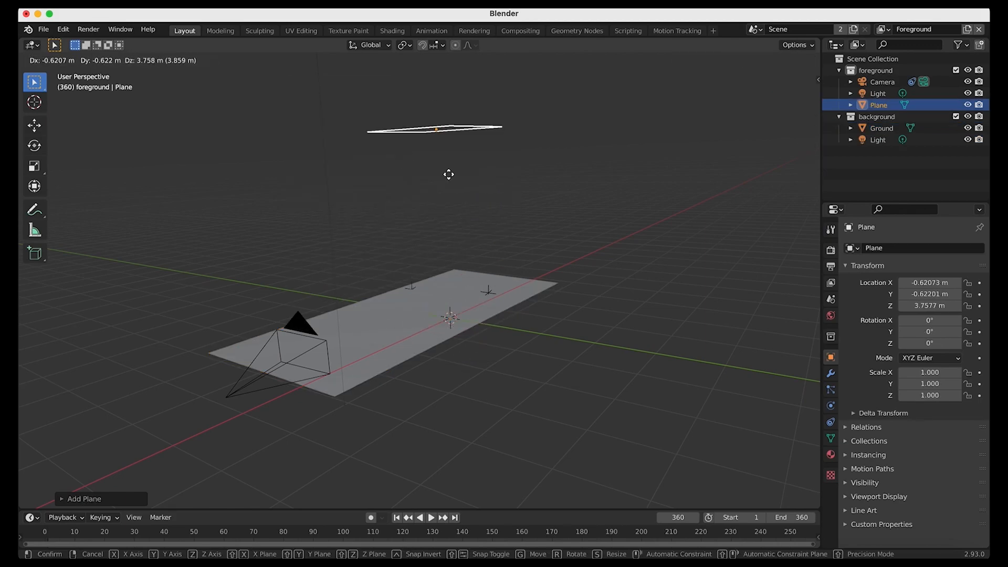
{"action": "left_click", "coordinate": [450, 176]}
Step: Enlarge the raised plane to a scale of about 1.8 and move it to about -0.72, -1.0, 4.18 m
{"action": "middle_click_drag", "start_coordinate": [450, 178], "coordinate": [475, 169]}
{"action": "key", "text": "s"}
{"action": "left_click", "coordinate": [546, 166]}
{"action": "mouse_move", "coordinate": [547, 166]}
{"action": "middle_mouse_down"}
{"action": "mouse_move", "coordinate": [486, 182]}
{"action": "mouse_move", "coordinate": [546, 178]}
{"action": "mouse_move", "coordinate": [535, 178]}
{"action": "middle_mouse_up"}
{"action": "key", "text": "g"}
{"action": "left_click", "coordinate": [511, 126]}
Step: Stretch the raised plane to a scale of about 2.55 on X and 2.68 on Y
{"action": "key", "text": "s"}
{"action": "key", "text": "x"}
{"action": "left_click", "coordinate": [544, 175]}
{"action": "key", "text": "s"}
{"action": "key", "text": "y"}
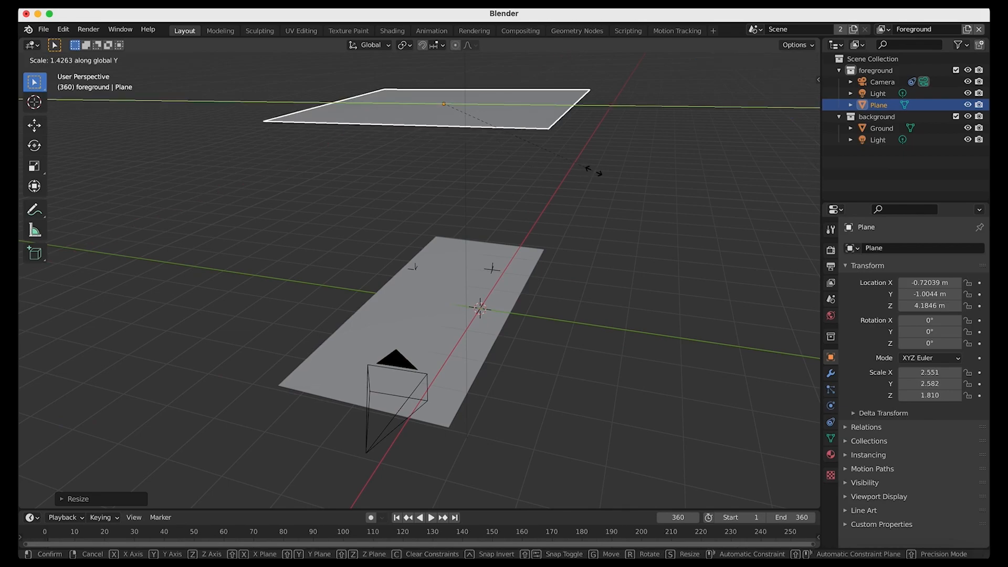
{"action": "left_click", "coordinate": [601, 170]}
{"action": "middle_click_drag", "start_coordinate": [601, 169], "coordinate": [610, 225]}
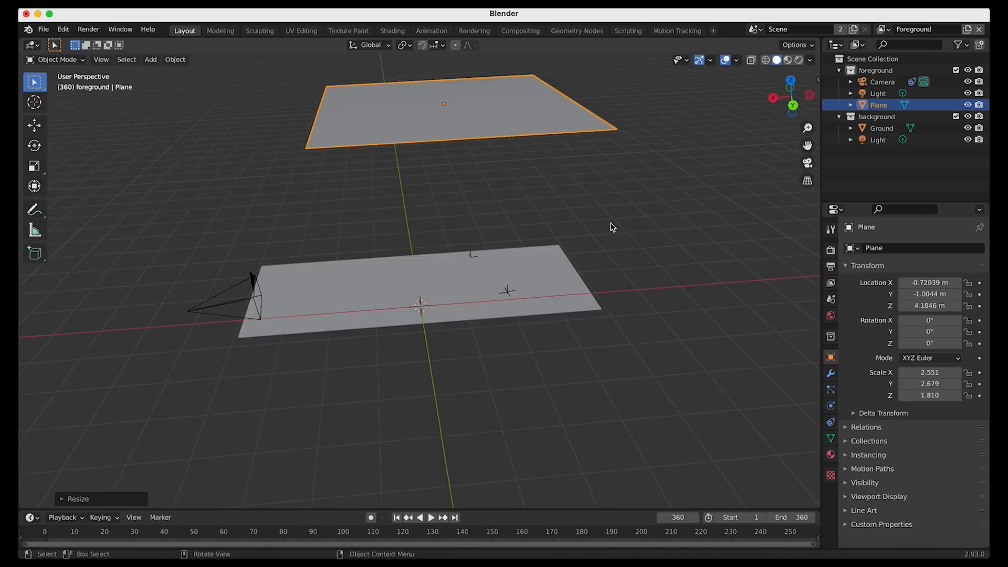
Step: Add an emitter particle system to the raised plane
{"action": "left_click", "coordinate": [831, 391]}
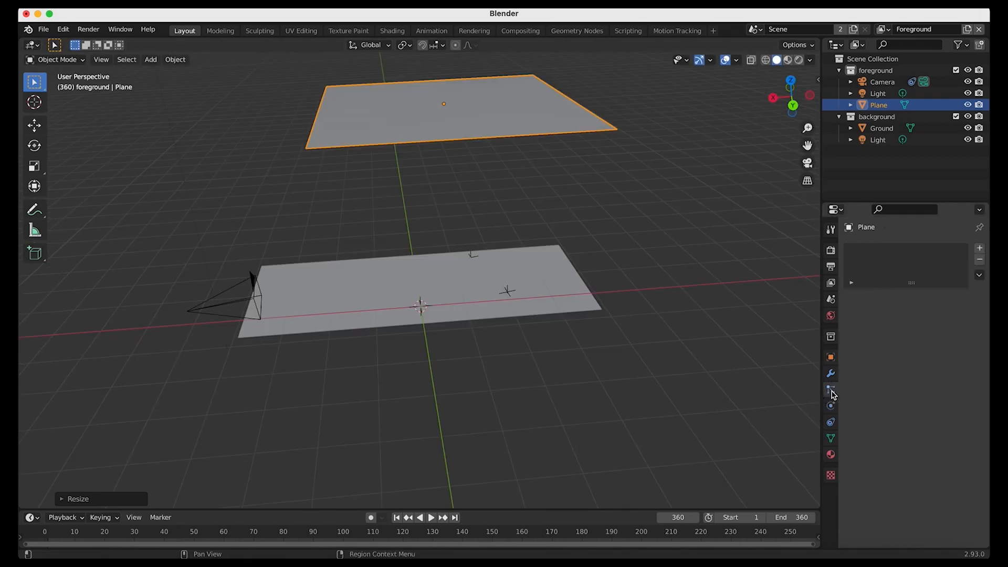
{"action": "left_click", "coordinate": [980, 249]}
{"action": "middle_click_drag", "start_coordinate": [518, 153], "coordinate": [448, 220]}
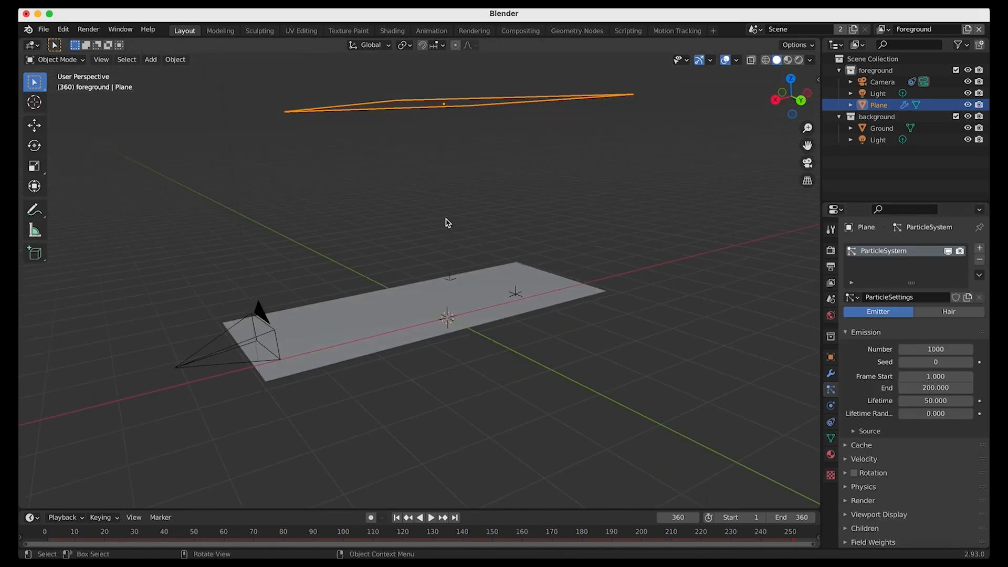
Step: Play the particle simulation up to frame 68 and examine the falling particles around the ground plane and camera
{"action": "key", "text": "space"}
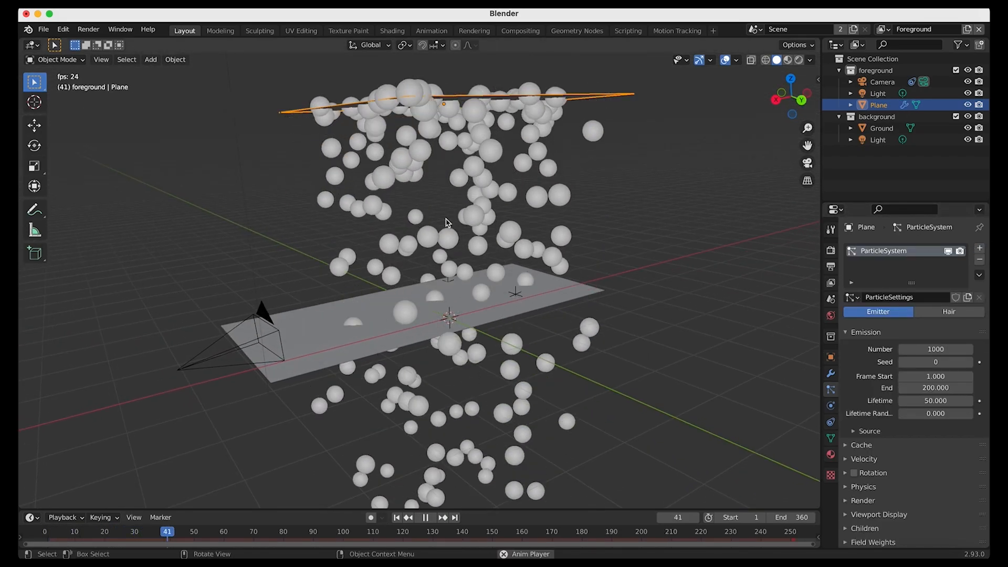
{"action": "key", "text": "space"}
{"action": "scroll", "coordinate": [337, 171], "scroll_direction": "left", "scroll_amount": 10}
{"action": "scroll", "coordinate": [338, 171], "scroll_direction": "down", "scroll_amount": 3}
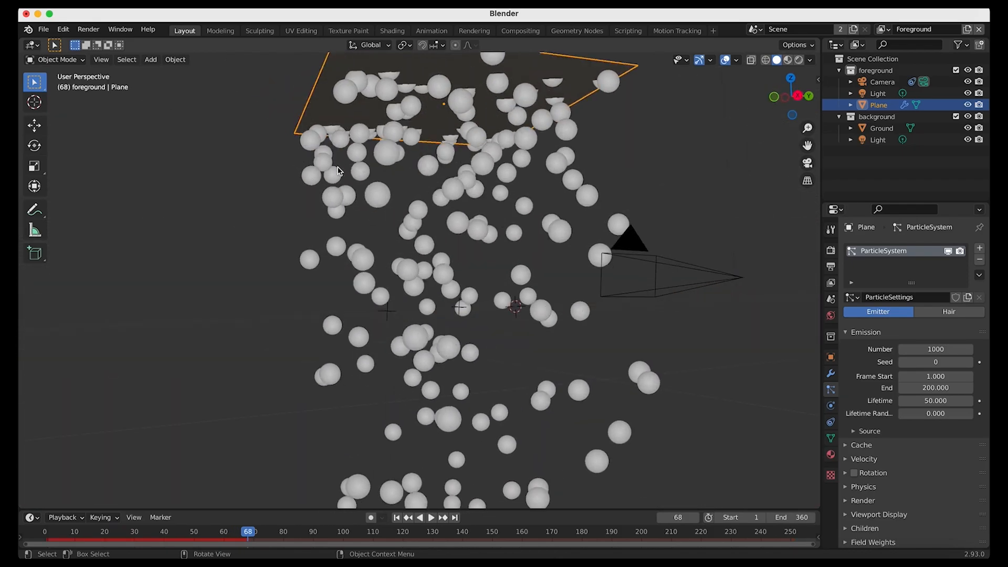
{"action": "scroll", "coordinate": [337, 171], "scroll_direction": "right", "scroll_amount": 10}
{"action": "scroll", "coordinate": [338, 171], "scroll_direction": "up", "scroll_amount": 8}
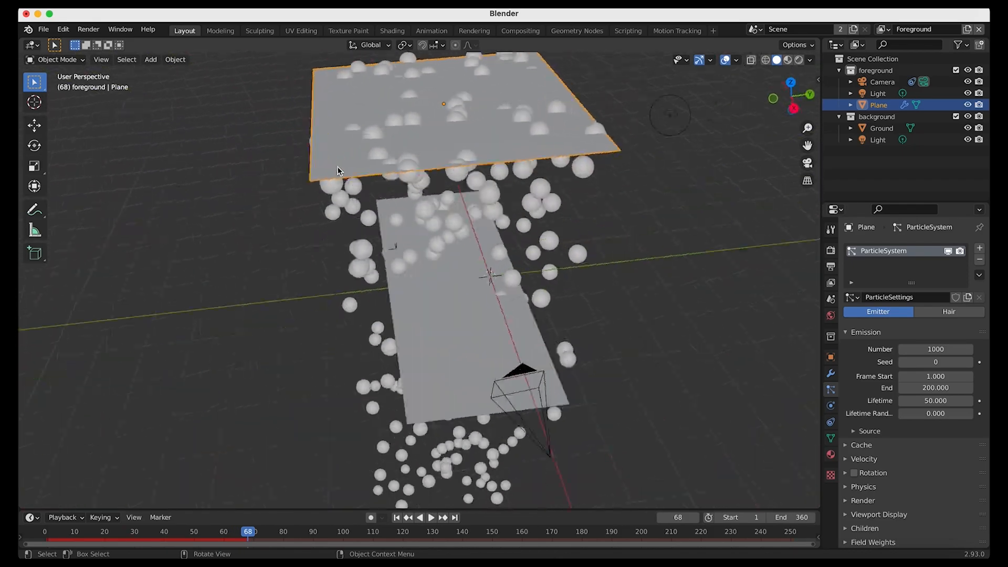
Step: Set the normal velocity of the raised plane's particle system to -1 m/s
{"action": "scroll", "coordinate": [338, 171], "scroll_direction": "down", "scroll_amount": 3}
{"action": "scroll", "coordinate": [436, 192], "scroll_direction": "left", "scroll_amount": 10}
{"action": "scroll", "coordinate": [436, 193], "scroll_direction": "down", "scroll_amount": 5}
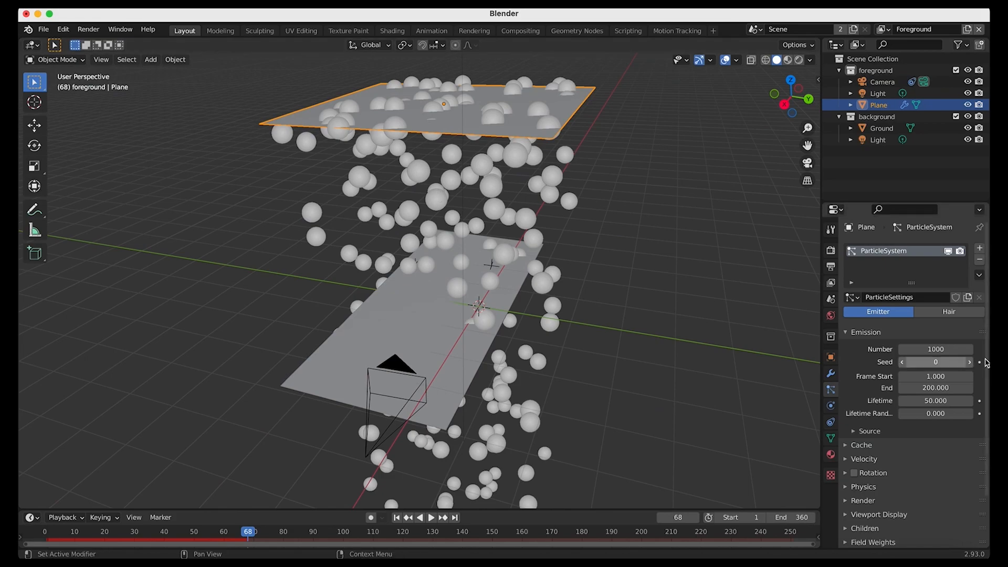
{"action": "left_click", "coordinate": [847, 461]}
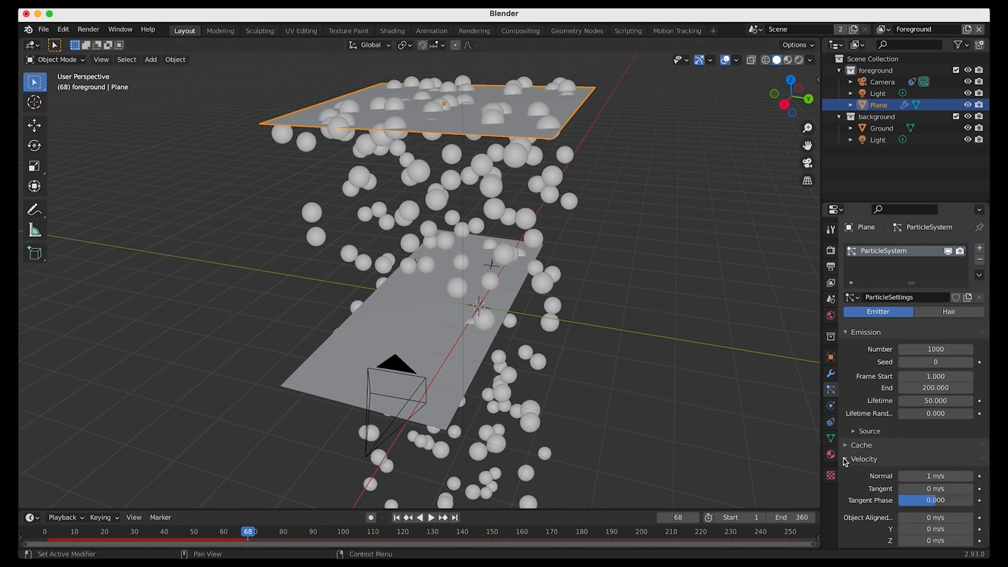
{"action": "scroll", "coordinate": [882, 431], "scroll_direction": "down", "scroll_amount": 4}
{"action": "left_click", "coordinate": [924, 390]}
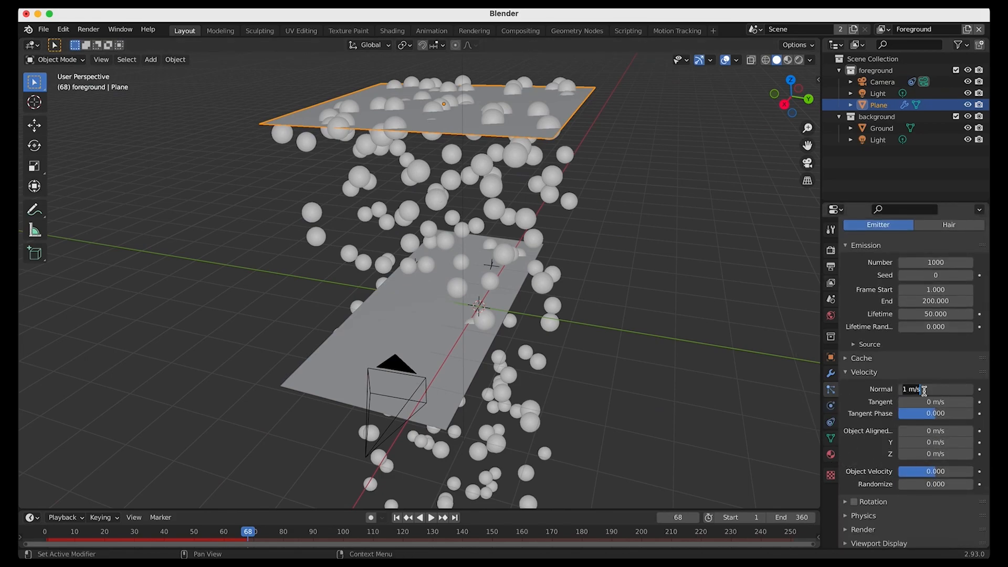
{"action": "type", "text": "0"}
{"action": "key", "text": "Return"}
{"action": "left_click", "coordinate": [923, 387]}
{"action": "type", "text": "-"}
{"action": "key", "text": "Return"}
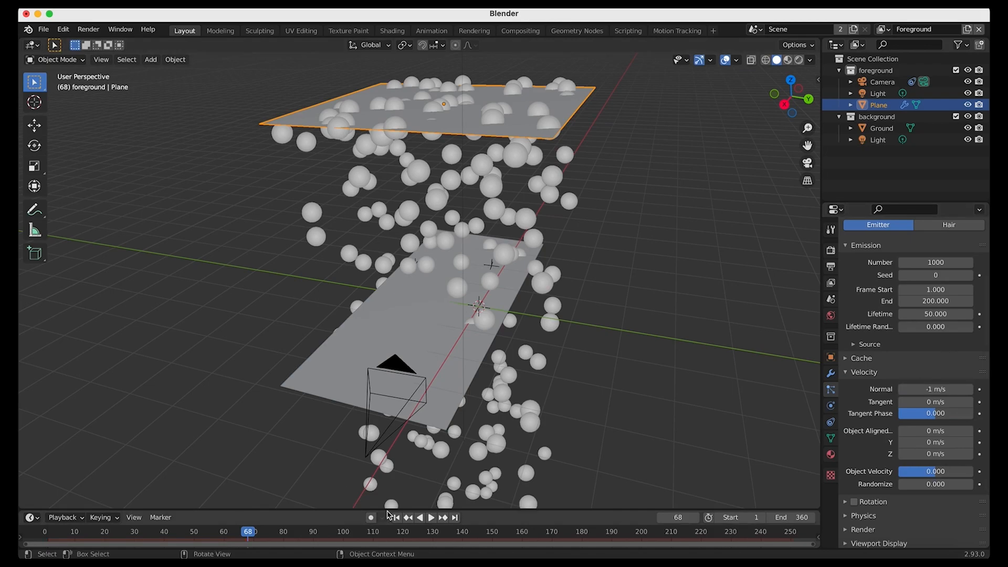
Step: Play the particle simulation from the first frame up to frame 87 and check how the particles fall
{"action": "key", "text": "shift+Left"}
{"action": "key", "text": "space"}
{"action": "scroll", "coordinate": [458, 265], "scroll_direction": "down", "scroll_amount": 5}
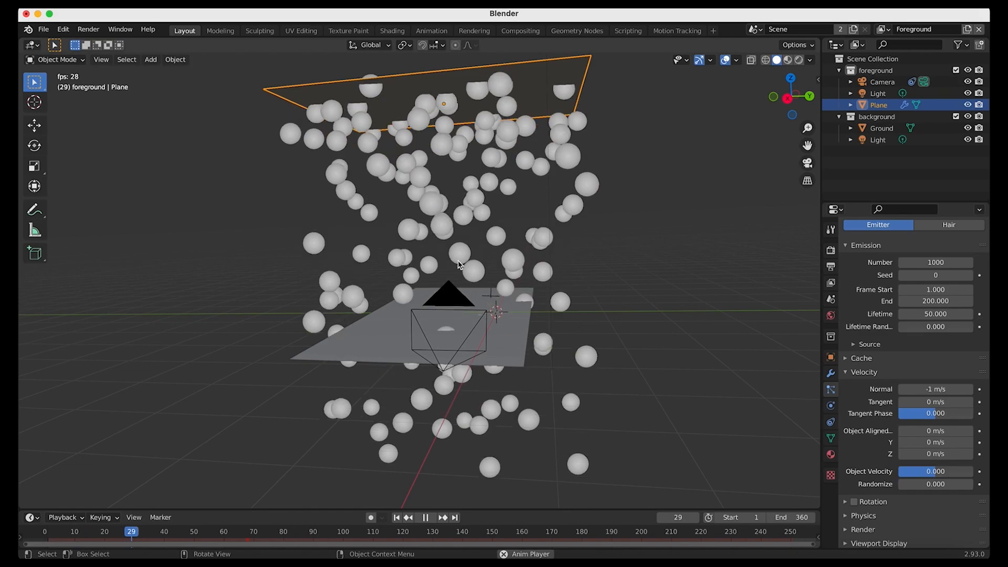
{"action": "key", "text": "space"}
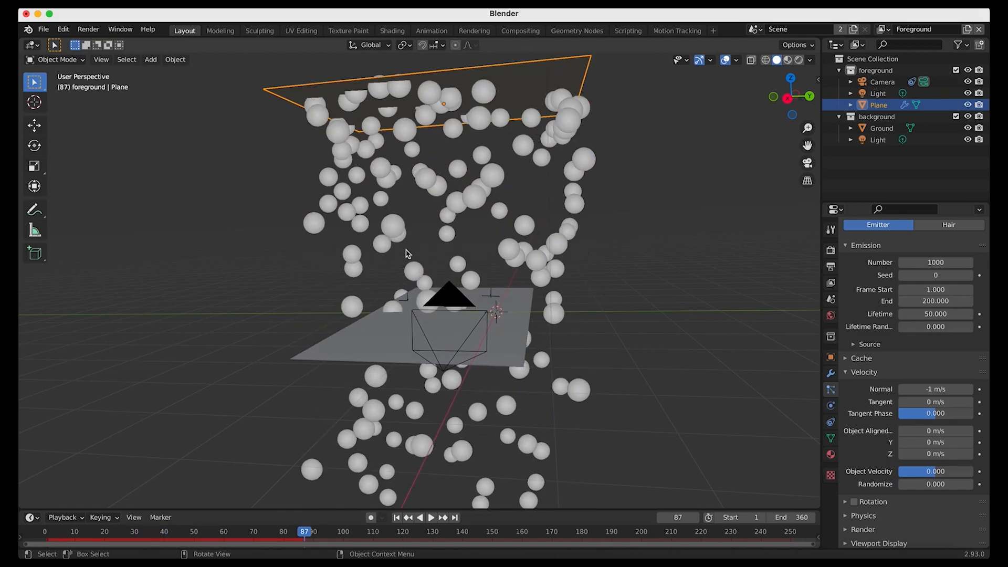
Step: Set the emitter's particle number to 6000 and replay the simulation from the first frame up to frame 77
{"action": "left_click", "coordinate": [937, 263]}
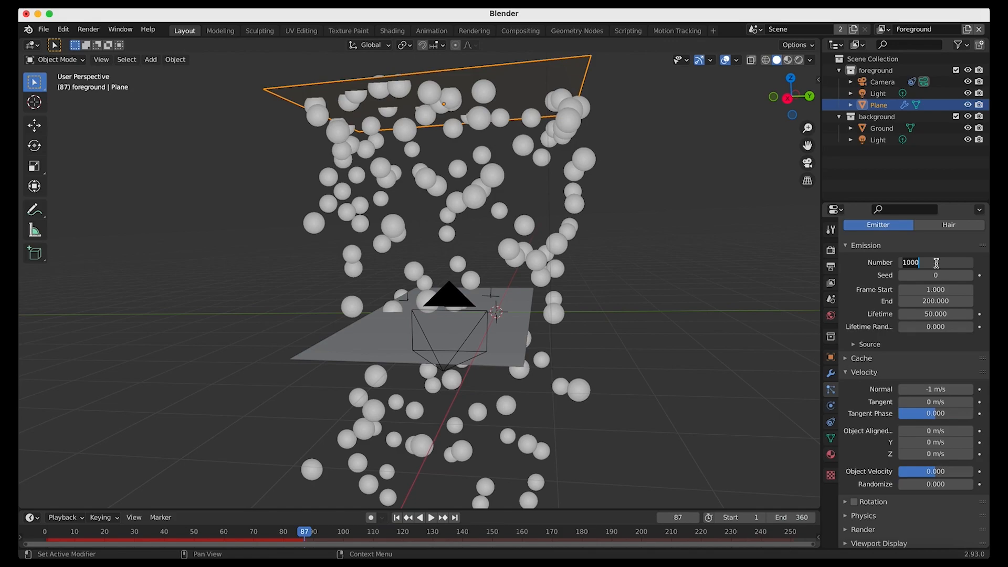
{"action": "type", "text": "6000"}
{"action": "key", "text": "Return"}
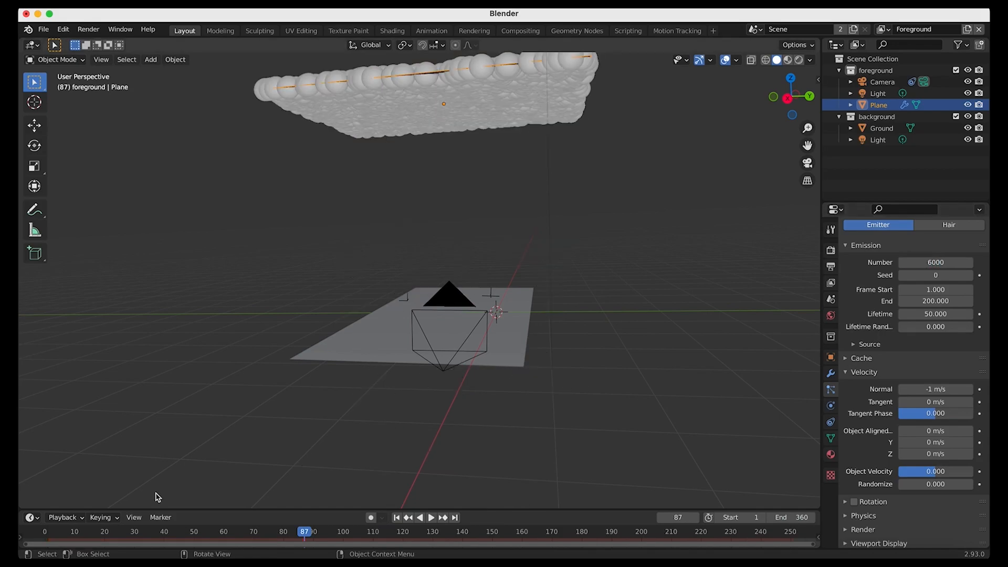
{"action": "left_click", "coordinate": [399, 519]}
{"action": "key", "text": "space"}
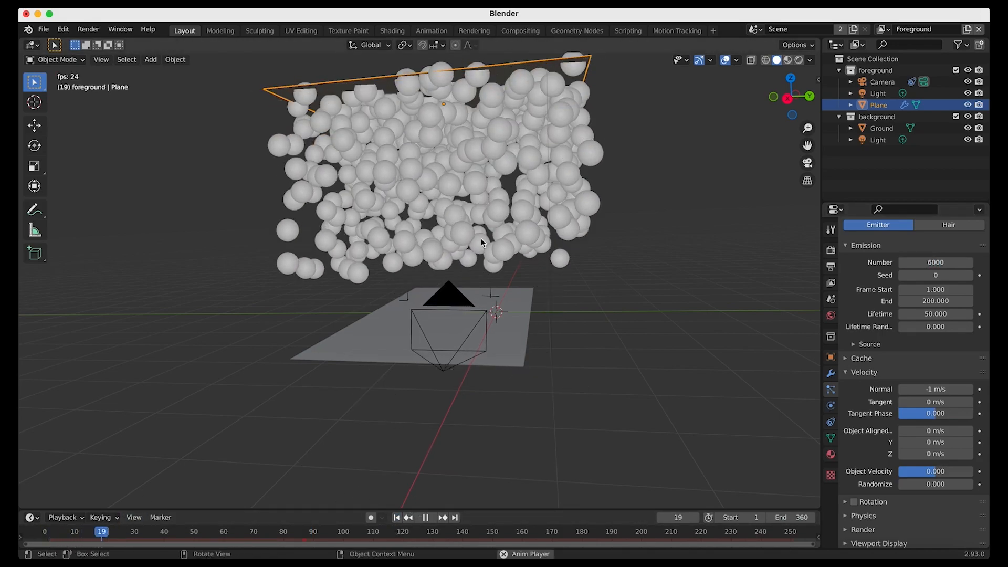
{"action": "key", "text": "space"}
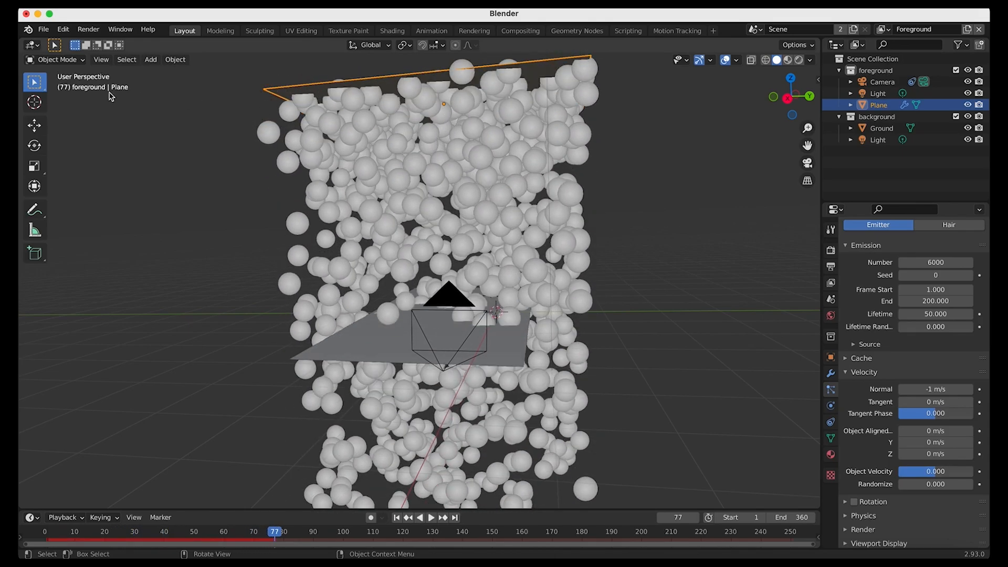
Step: Look through the scene camera and continue the simulation up to frame 110
{"action": "left_click", "coordinate": [103, 60]}
{"action": "mouse_move", "coordinate": [120, 193]}
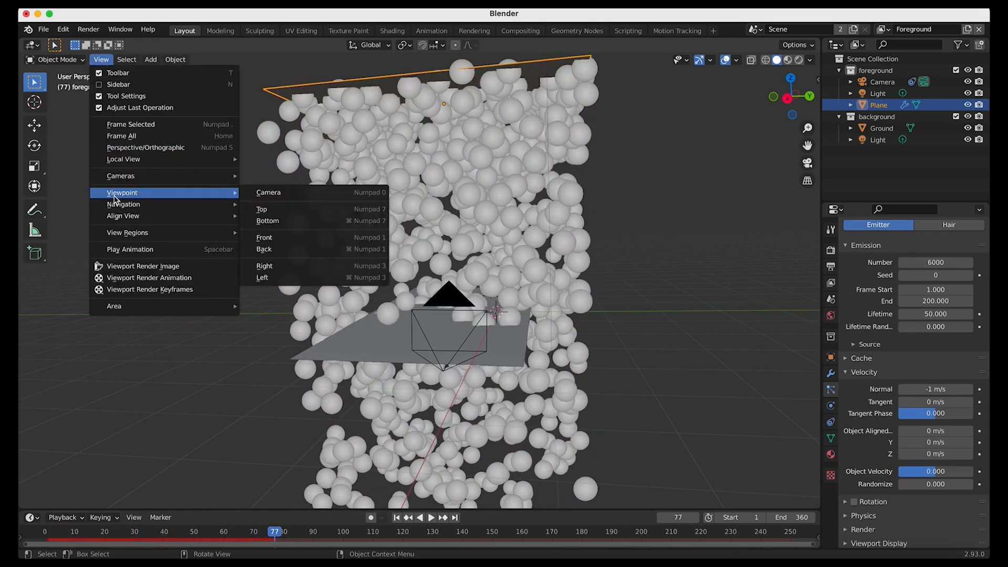
{"action": "left_click", "coordinate": [268, 192]}
{"action": "key", "text": "space"}
{"action": "key", "text": "space"}
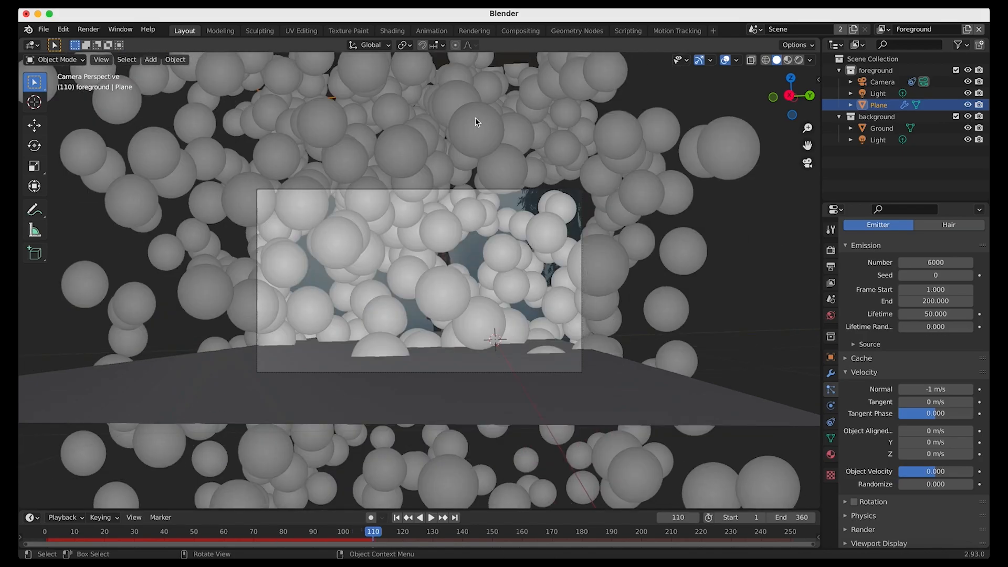
Step: Leave the camera view and examine the denser particle column around the emitter and ground planes from several angles
{"action": "scroll", "coordinate": [418, 285], "scroll_direction": "right", "scroll_amount": 5}
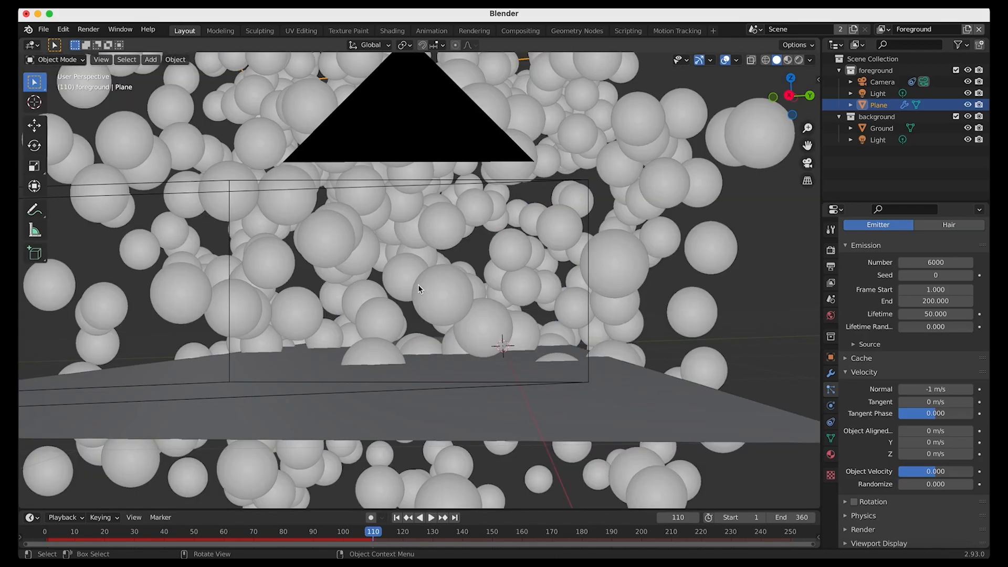
{"action": "scroll", "coordinate": [418, 285], "scroll_direction": "down", "scroll_amount": 8}
{"action": "scroll", "coordinate": [418, 285], "scroll_direction": "left", "scroll_amount": 5}
{"action": "scroll", "coordinate": [418, 285], "scroll_direction": "left", "scroll_amount": 5}
{"action": "scroll", "coordinate": [418, 285], "scroll_direction": "right", "scroll_amount": 10}
{"action": "scroll", "coordinate": [879, 476], "scroll_direction": "down", "scroll_amount": 4}
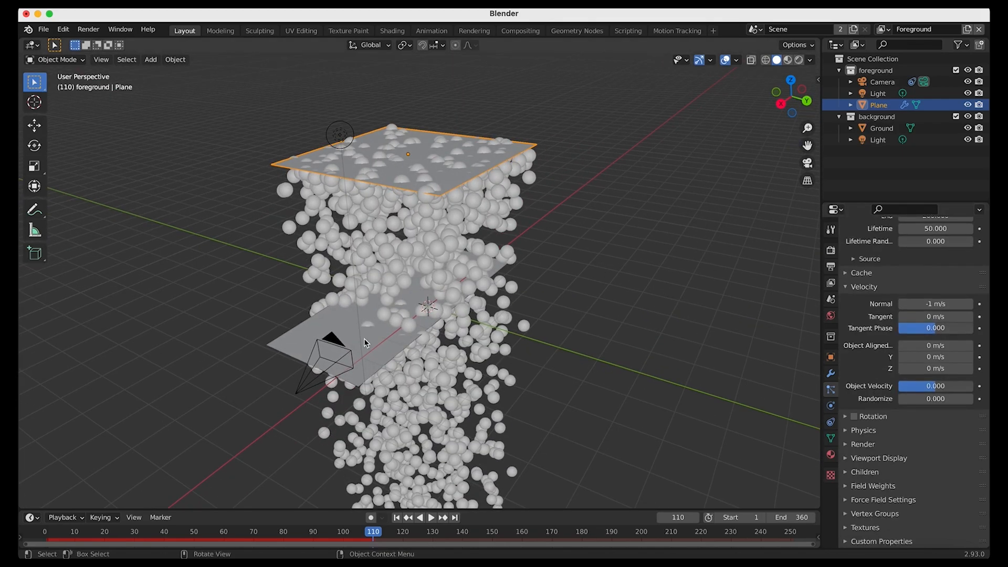
{"action": "scroll", "coordinate": [494, 317], "scroll_direction": "left", "scroll_amount": 8}
{"action": "scroll", "coordinate": [494, 317], "scroll_direction": "right", "scroll_amount": 5}
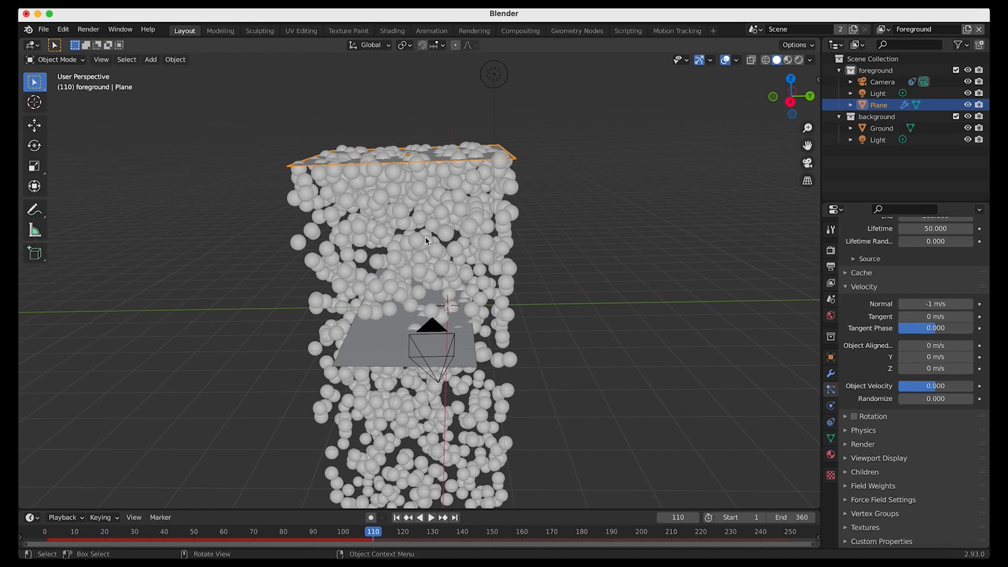
Step: Add an ico sphere at the world origin with 1 subdivision
{"action": "key", "text": "shift+a"}
{"action": "mouse_move", "coordinate": [606, 260]}
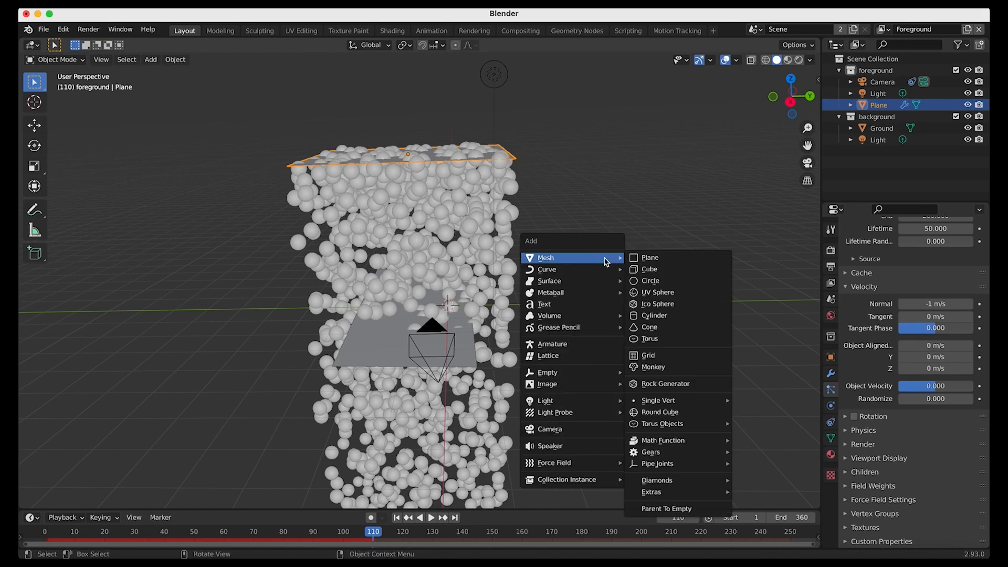
{"action": "left_click", "coordinate": [656, 304]}
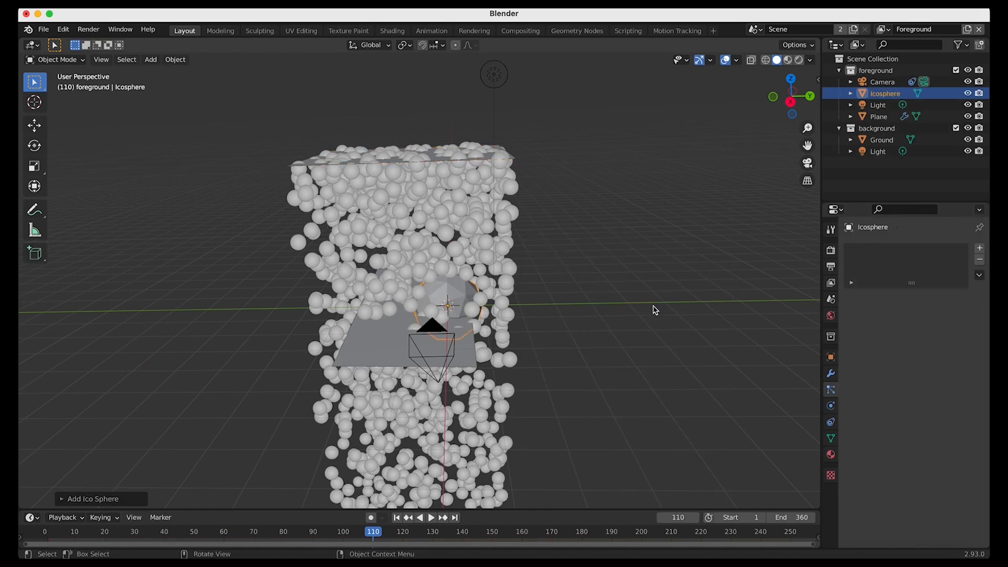
{"action": "left_click", "coordinate": [64, 499]}
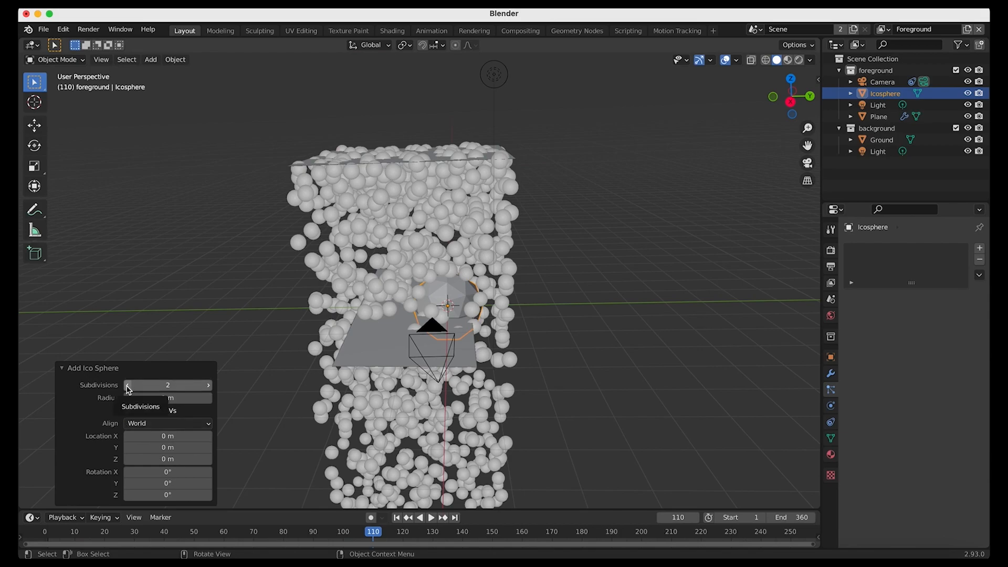
Step: Return to frame 1 and move the ico sphere by about -0.98, 5.12, 2.05 m, beside the planes
{"action": "key", "text": "shift+Left"}
{"action": "key", "text": "g"}
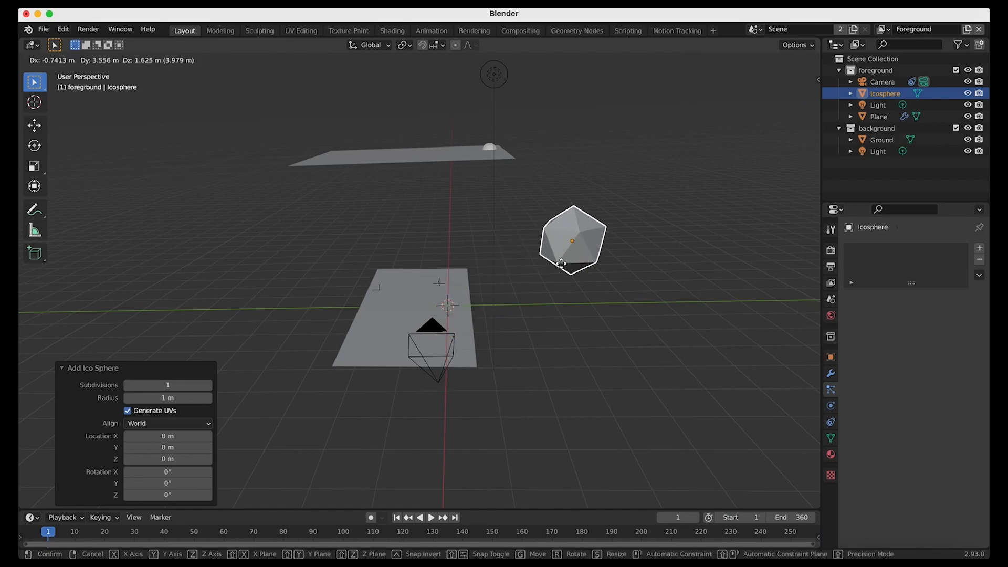
{"action": "left_click", "coordinate": [605, 254]}
Step: Shade the ico sphere smooth and rename it "Rain droplet"
{"action": "scroll", "coordinate": [640, 253], "scroll_direction": "right", "scroll_amount": 10}
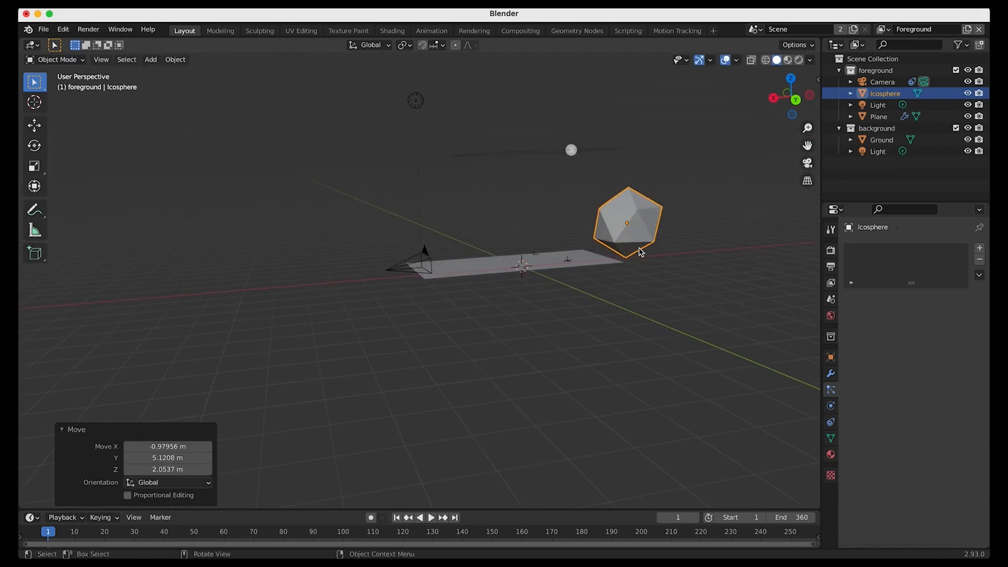
{"action": "scroll", "coordinate": [640, 254], "scroll_direction": "left", "scroll_amount": 8}
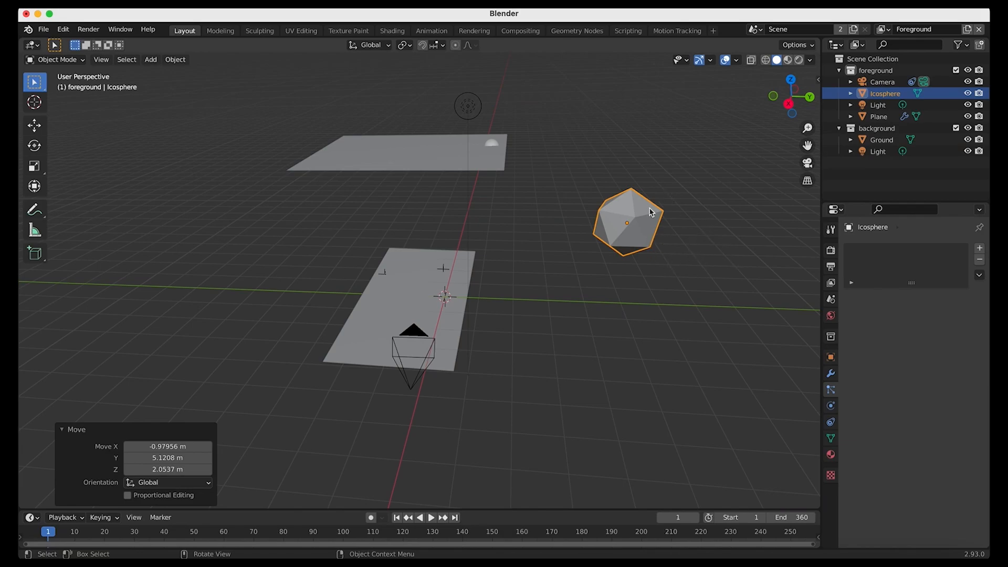
{"action": "scroll", "coordinate": [626, 251], "scroll_direction": "right", "scroll_amount": 10}
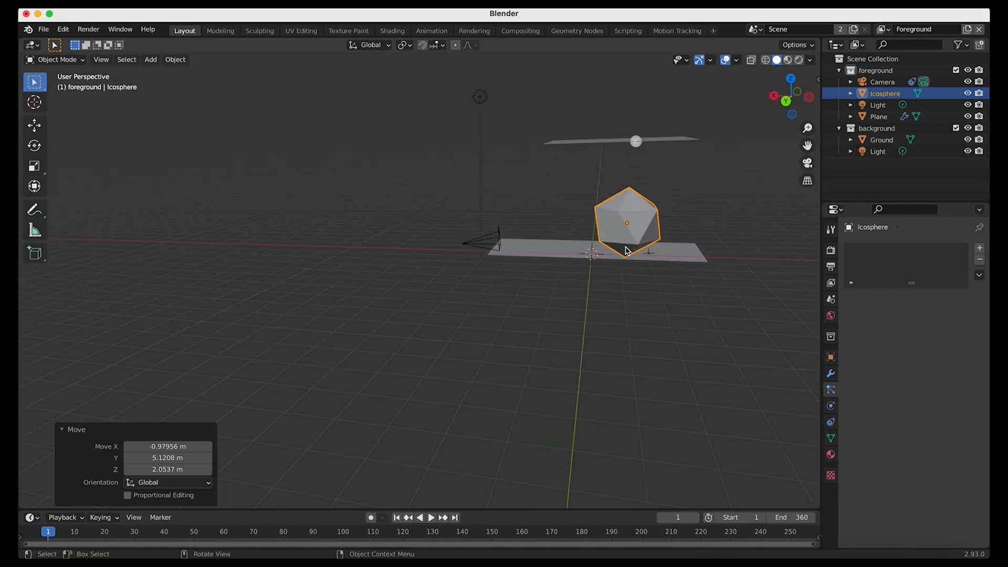
{"action": "scroll", "coordinate": [625, 251], "scroll_direction": "left", "scroll_amount": 15}
{"action": "scroll", "coordinate": [626, 251], "scroll_direction": "right", "scroll_amount": 15}
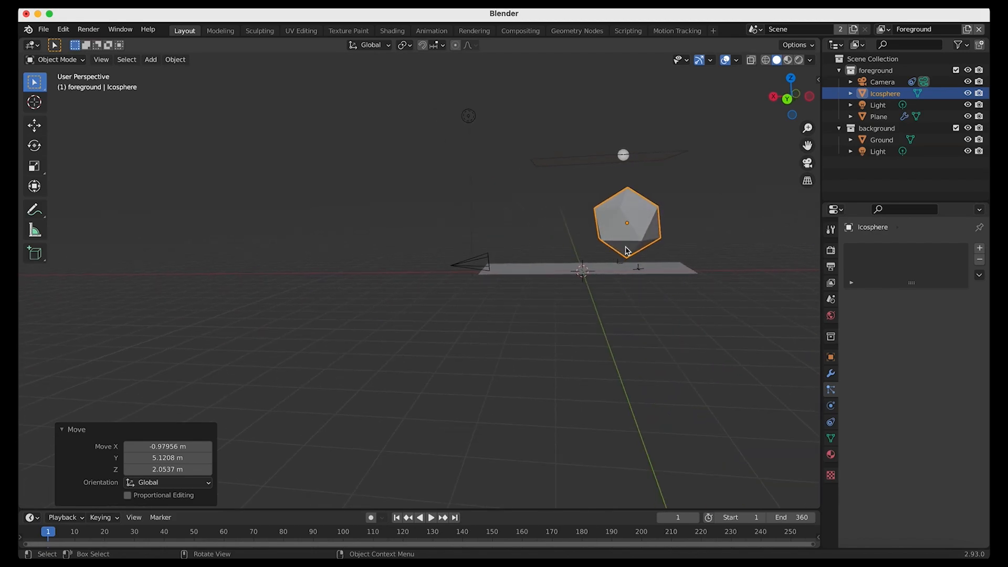
{"action": "scroll", "coordinate": [625, 251], "scroll_direction": "left", "scroll_amount": 10}
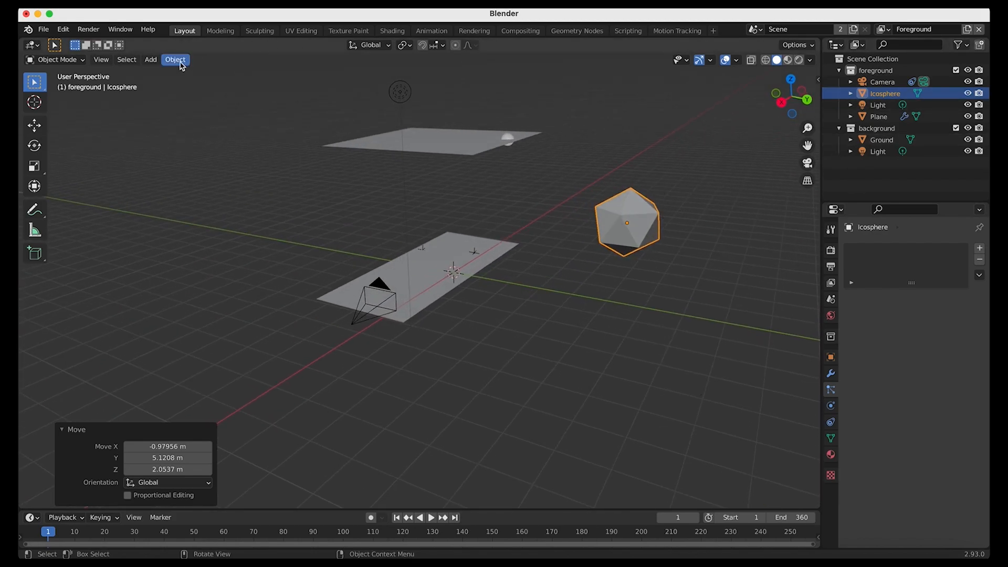
{"action": "left_click", "coordinate": [175, 59]}
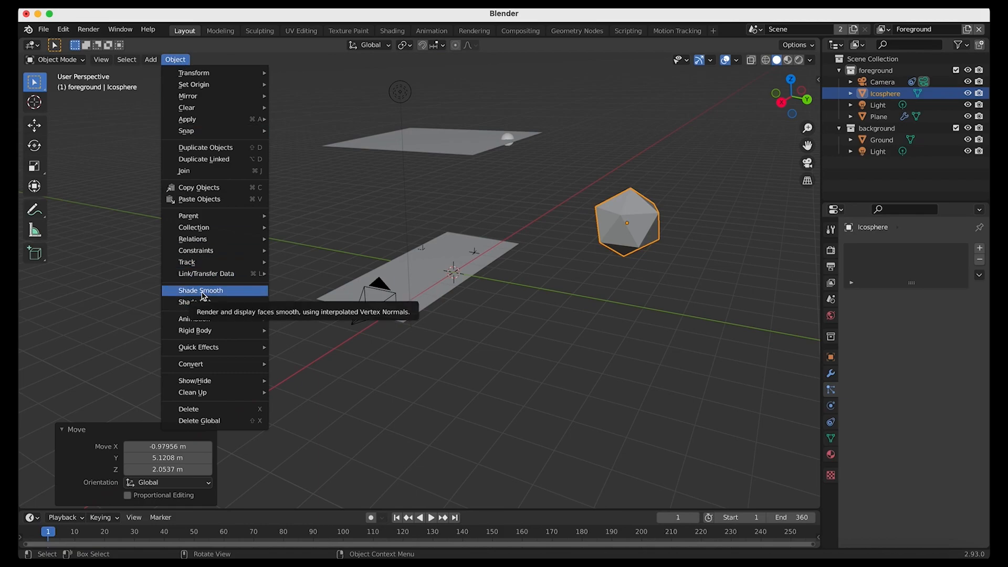
{"action": "left_click", "coordinate": [204, 296]}
{"action": "double_click", "coordinate": [883, 94]}
{"action": "type", "text": "Rain dro"}
{"action": "type", "text": "plet"}
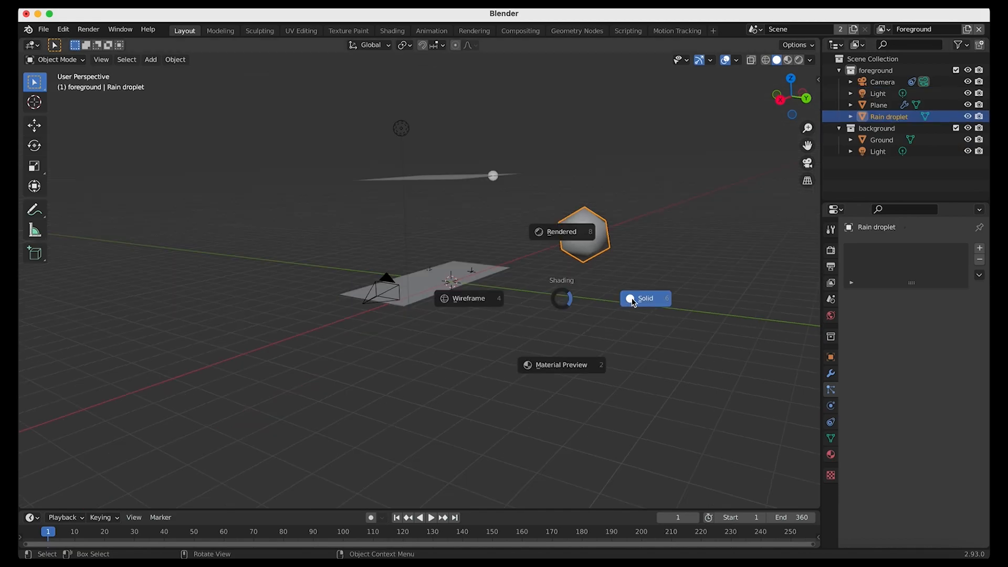
Step: Switch the viewport to rendered shading and inspect the rain droplet up close
{"action": "left_click", "coordinate": [633, 299]}
{"action": "key", "text": "z"}
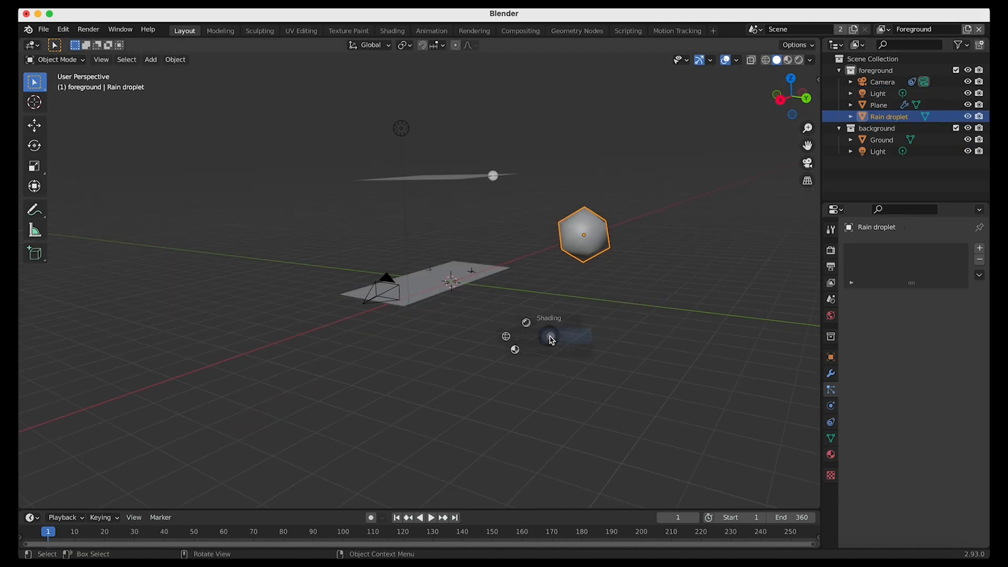
{"action": "left_click", "coordinate": [506, 290]}
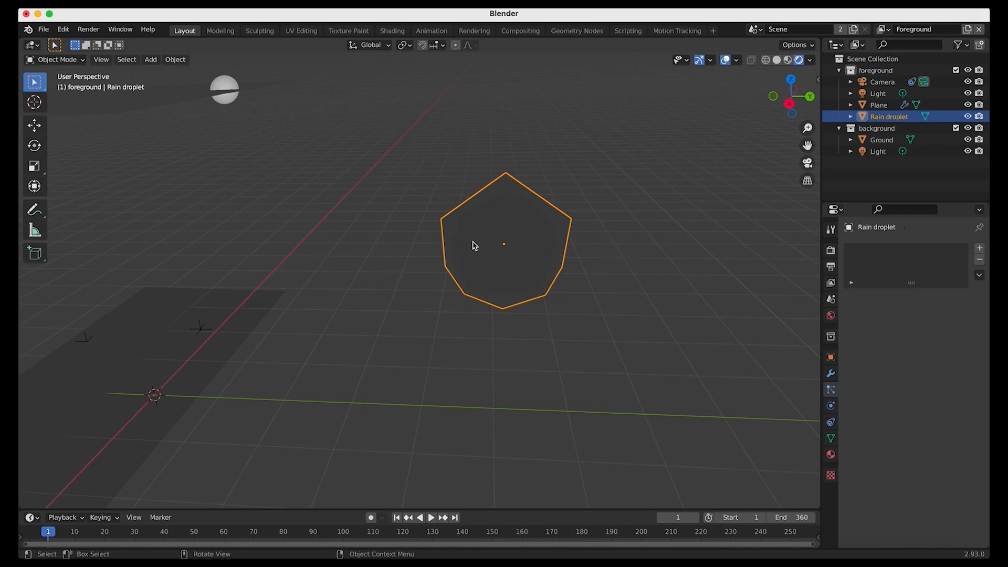
{"action": "middle_click_drag", "start_coordinate": [474, 245], "coordinate": [484, 301]}
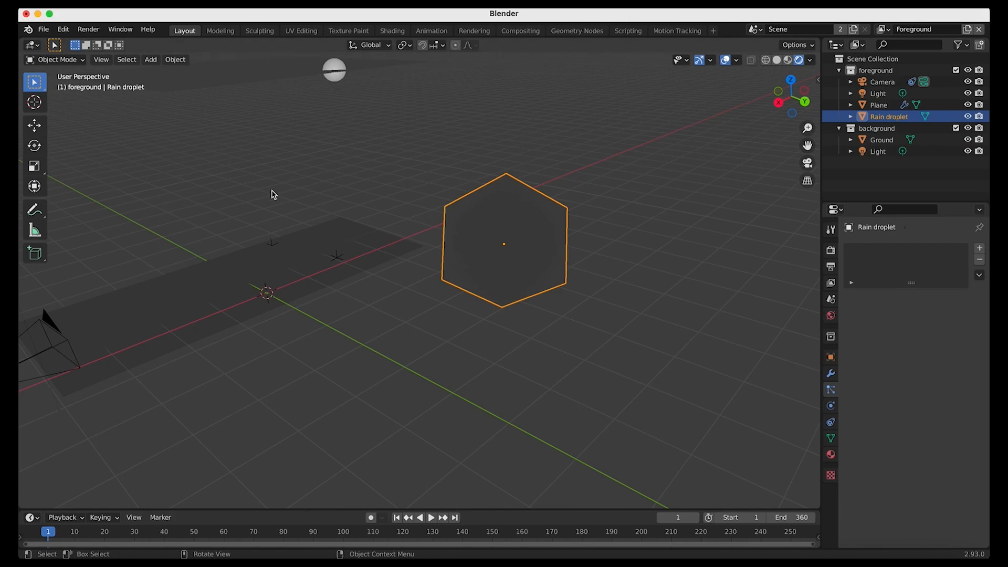
Step: Create a new material on the rain droplet and set its surface shader to Glass BSDF
{"action": "left_click", "coordinate": [831, 454]}
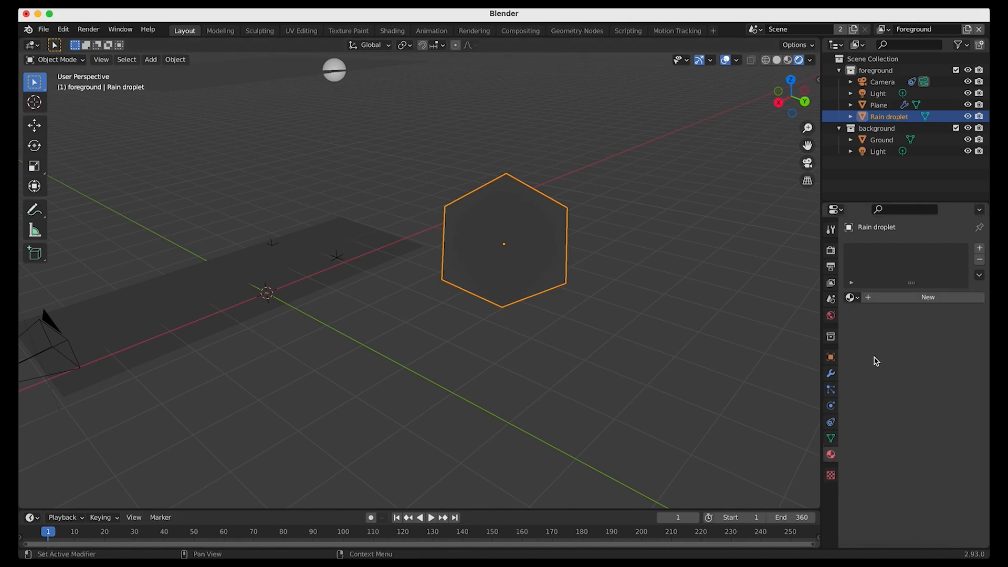
{"action": "left_click", "coordinate": [912, 298]}
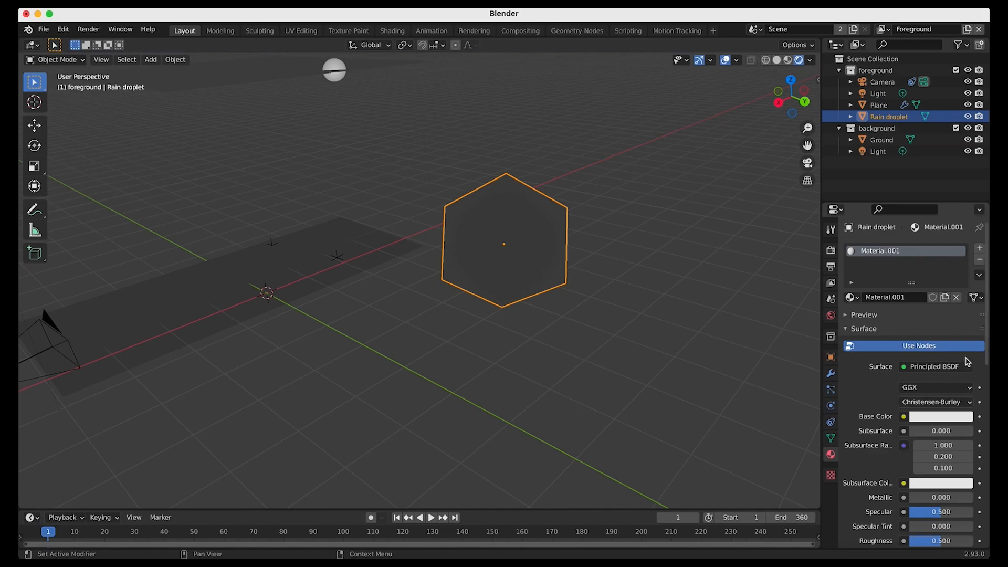
{"action": "left_click", "coordinate": [943, 367]}
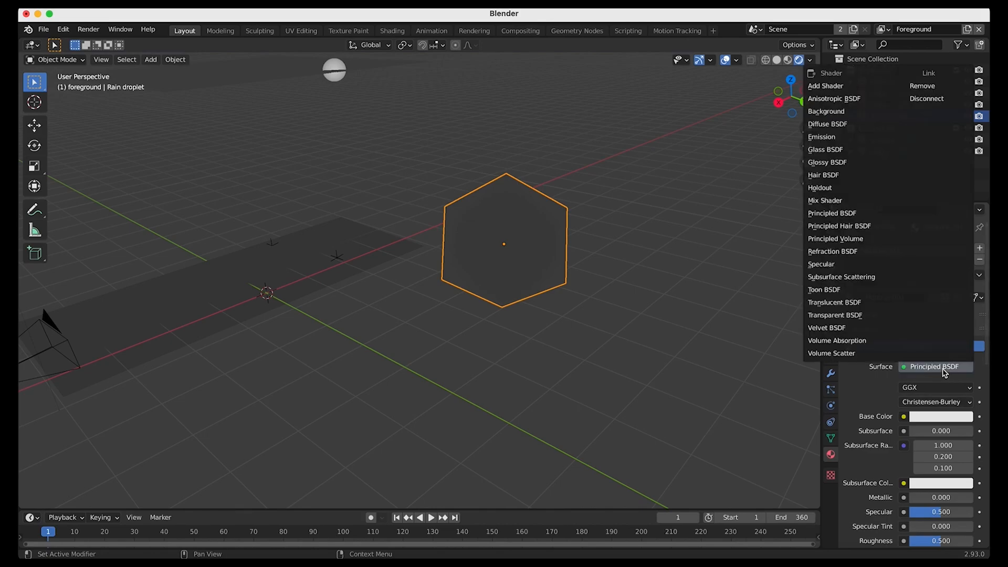
{"action": "left_click", "coordinate": [851, 150]}
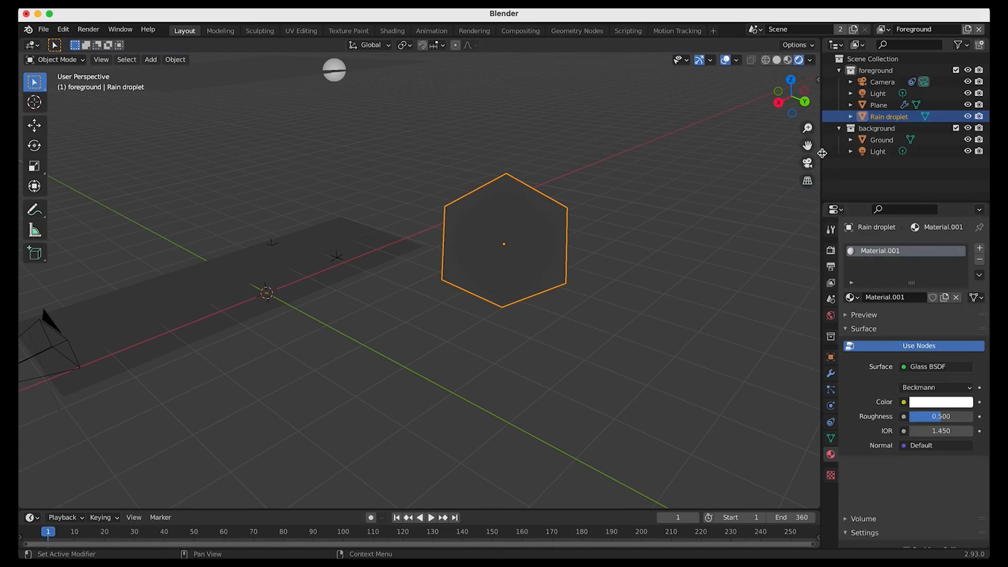
{"action": "middle_click_drag", "start_coordinate": [551, 287], "coordinate": [535, 147]}
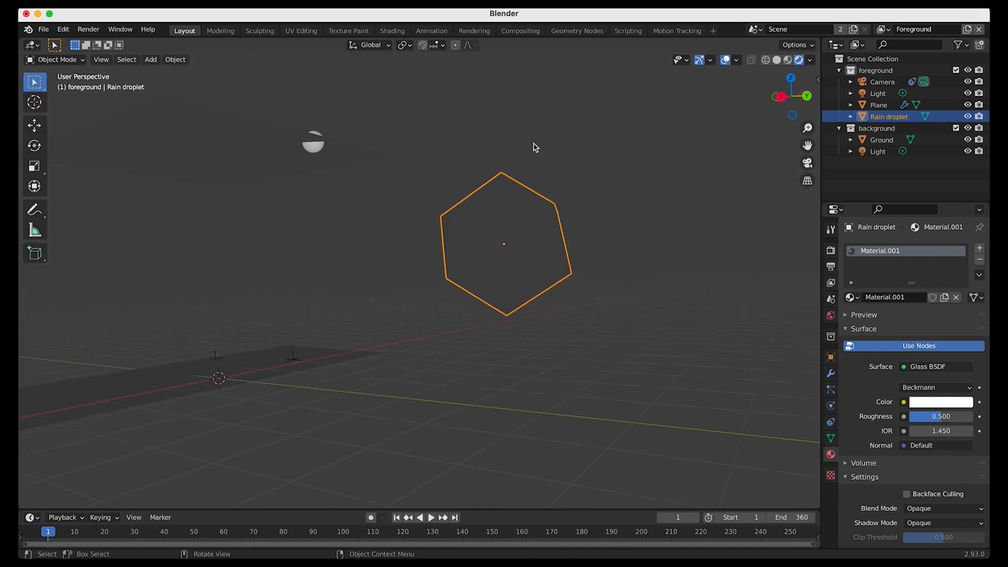
{"action": "middle_click_drag", "start_coordinate": [504, 285], "coordinate": [541, 232]}
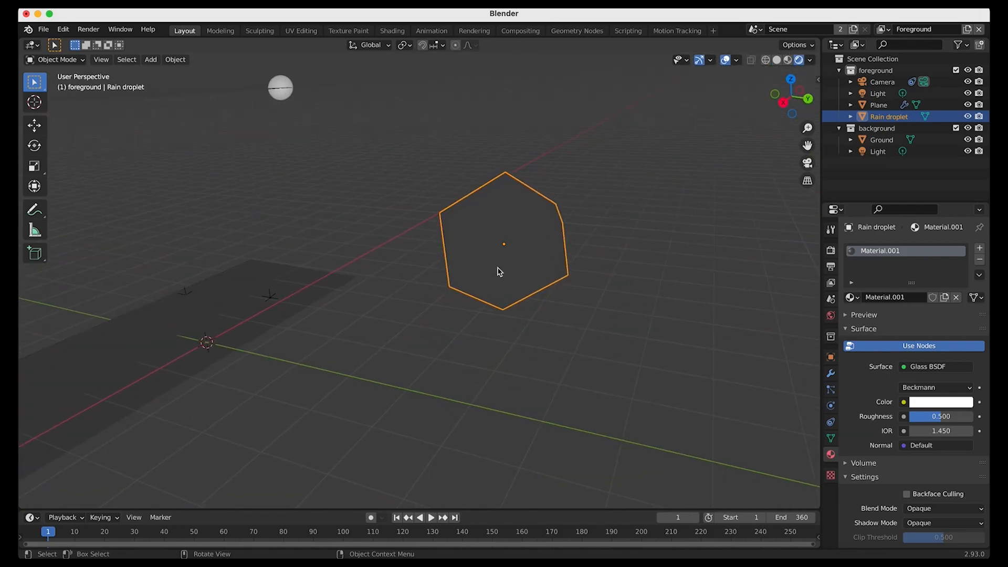
Step: Drive the world's background color with an Environment Texture
{"action": "middle_click_drag", "start_coordinate": [504, 285], "coordinate": [449, 243]}
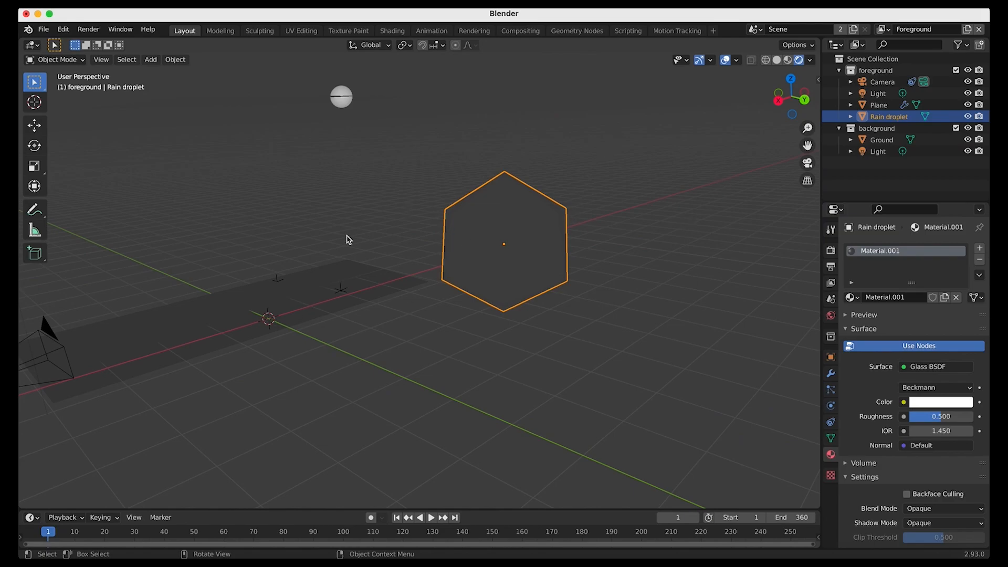
{"action": "left_click", "coordinate": [831, 317]}
{"action": "left_click", "coordinate": [903, 325]}
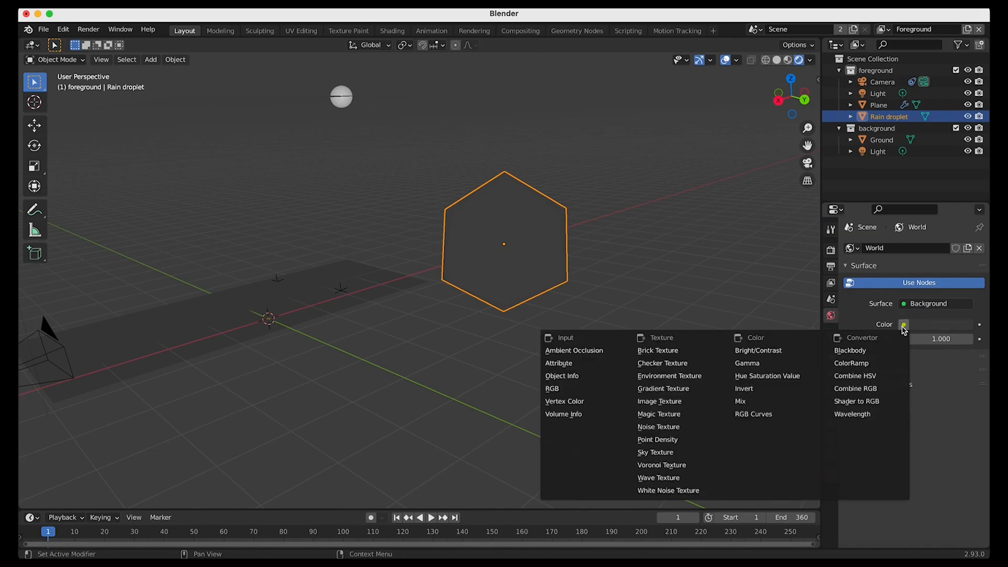
{"action": "left_click", "coordinate": [675, 377]}
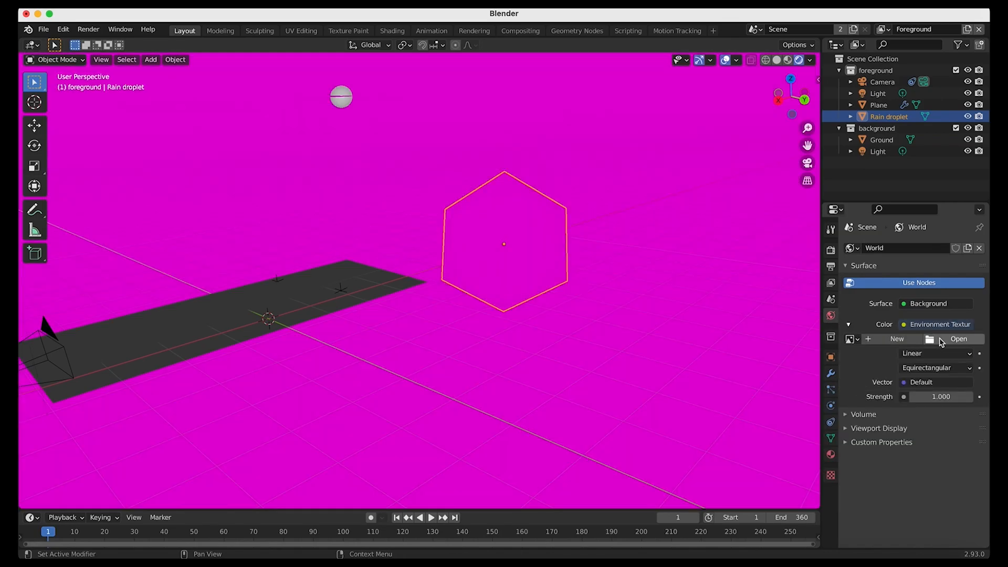
Step: Load canary_wharf_4k.hdr from the Downloads folder as the world's environment image
{"action": "left_click", "coordinate": [940, 341]}
{"action": "left_click", "coordinate": [74, 314]}
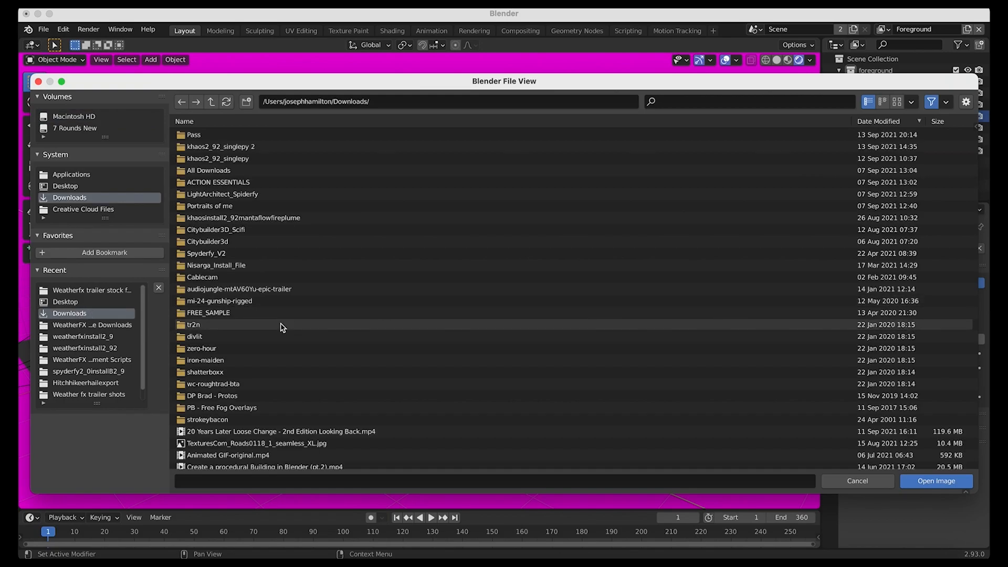
{"action": "scroll", "coordinate": [284, 336], "scroll_direction": "down", "scroll_amount": 10}
{"action": "scroll", "coordinate": [297, 365], "scroll_direction": "down", "scroll_amount": 5}
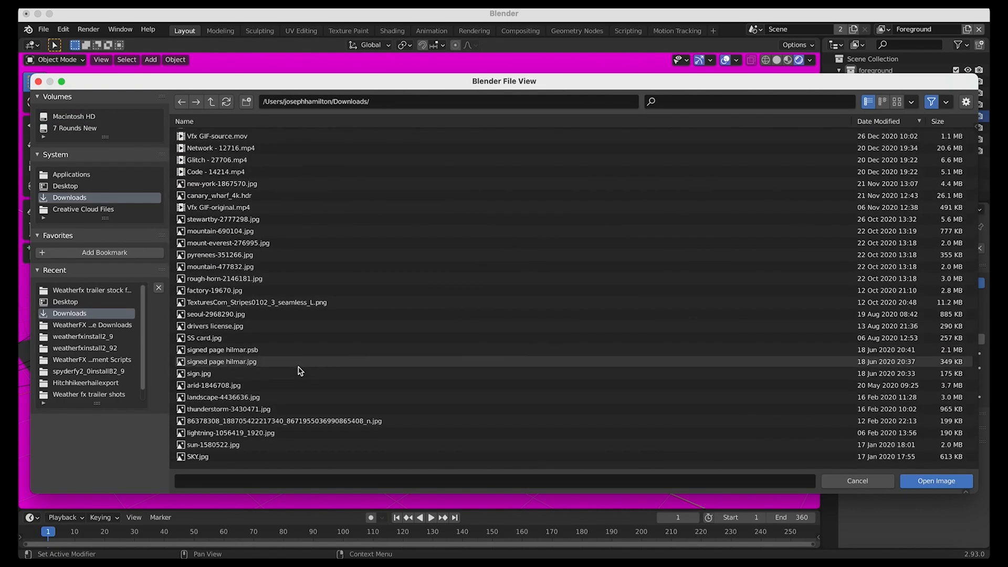
{"action": "scroll", "coordinate": [215, 249], "scroll_direction": "up", "scroll_amount": 8}
{"action": "left_click", "coordinate": [226, 414]}
{"action": "left_click", "coordinate": [939, 486]}
{"action": "scroll", "coordinate": [547, 333], "scroll_direction": "down", "scroll_amount": 2}
{"action": "scroll", "coordinate": [548, 277], "scroll_direction": "right", "scroll_amount": 8}
{"action": "scroll", "coordinate": [548, 277], "scroll_direction": "down", "scroll_amount": 8}
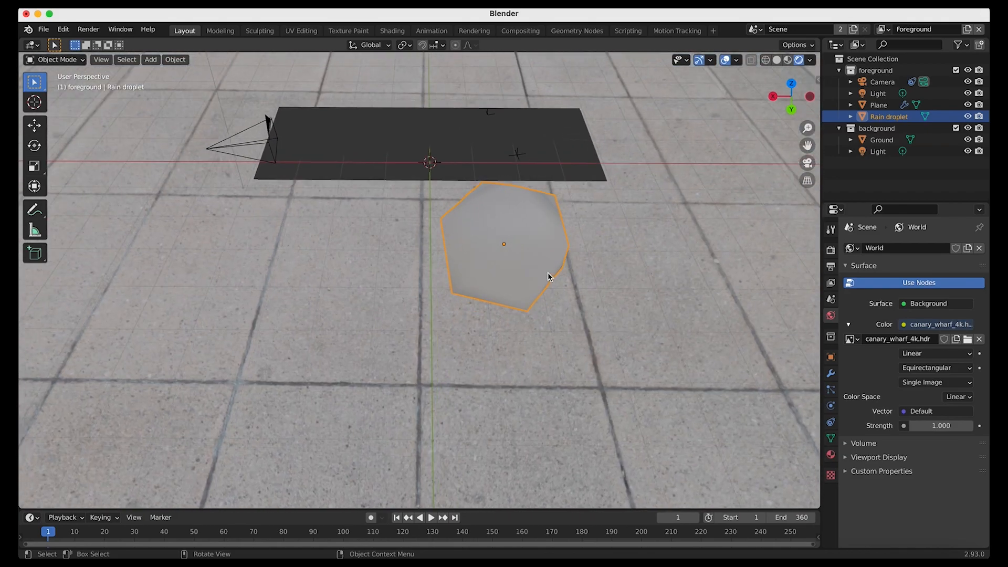
{"action": "scroll", "coordinate": [588, 244], "scroll_direction": "right", "scroll_amount": 6}
{"action": "scroll", "coordinate": [587, 238], "scroll_direction": "down", "scroll_amount": 6}
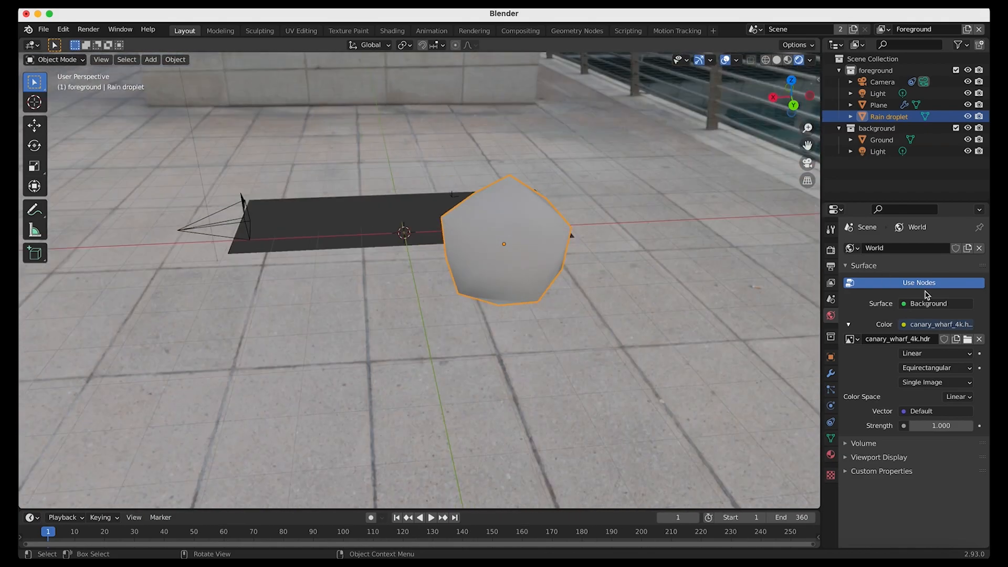
Step: Set the world environment's strength to 0.5
{"action": "left_click", "coordinate": [924, 425]}
{"action": "type", "text": "0.5"}
{"action": "key", "text": "Return"}
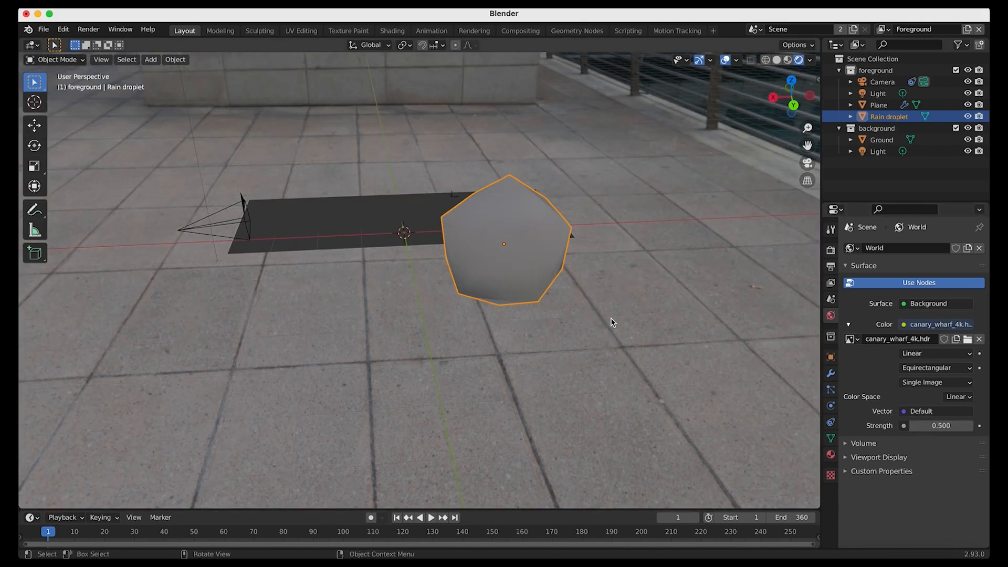
{"action": "middle_click_drag", "start_coordinate": [394, 261], "coordinate": [263, 261]}
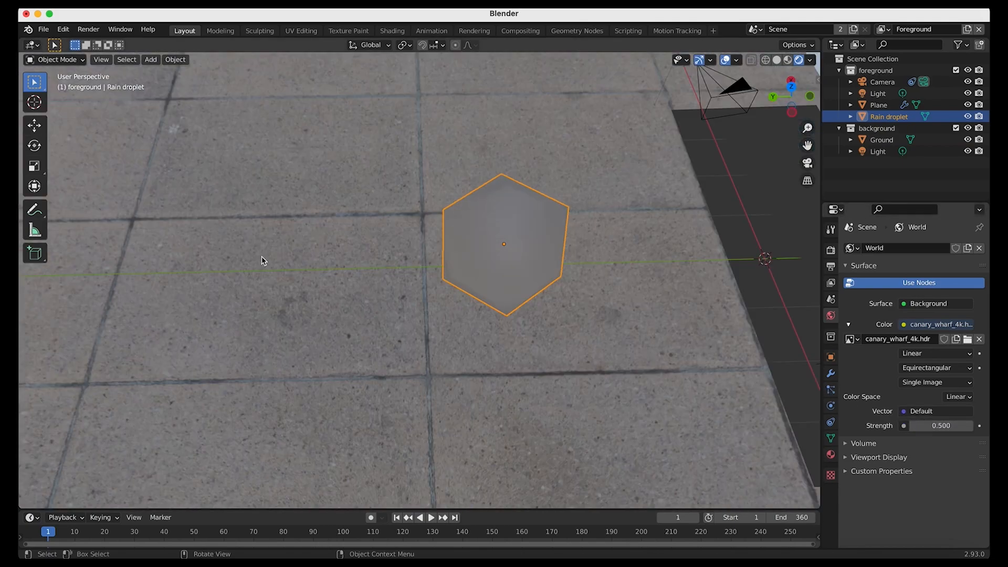
Step: Change the scene's render engine to Cycles
{"action": "left_click", "coordinate": [831, 252]}
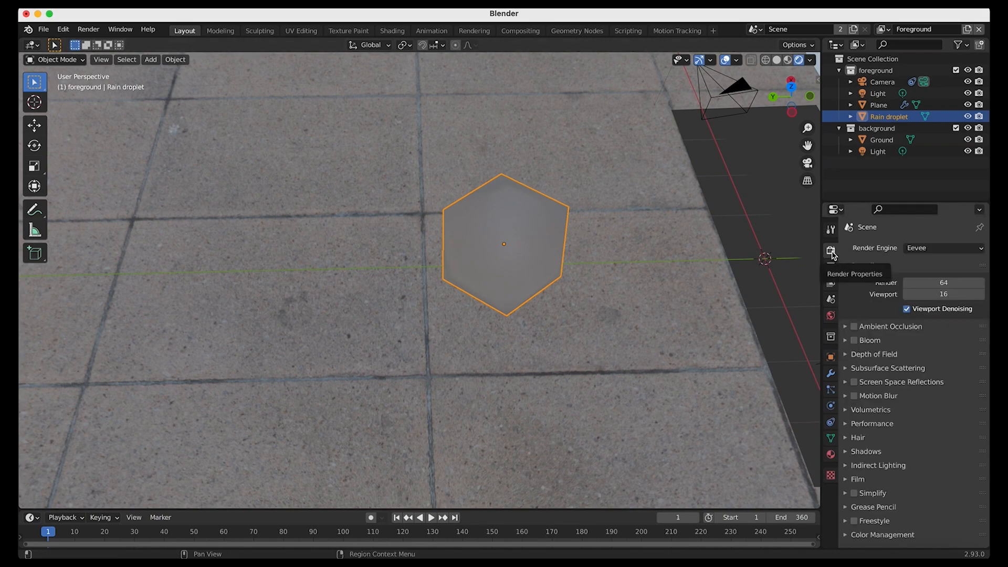
{"action": "left_click", "coordinate": [928, 248]}
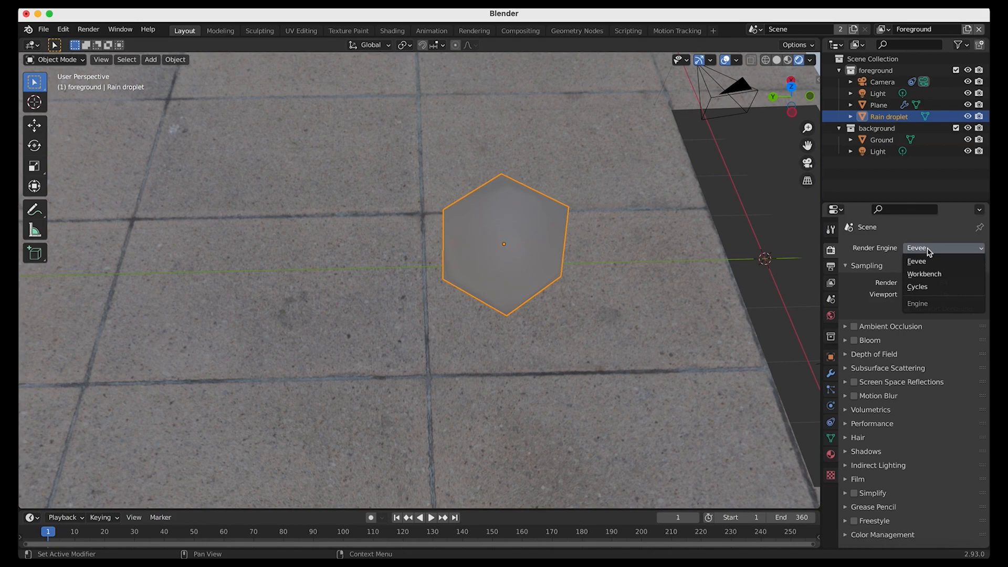
{"action": "left_click", "coordinate": [920, 287]}
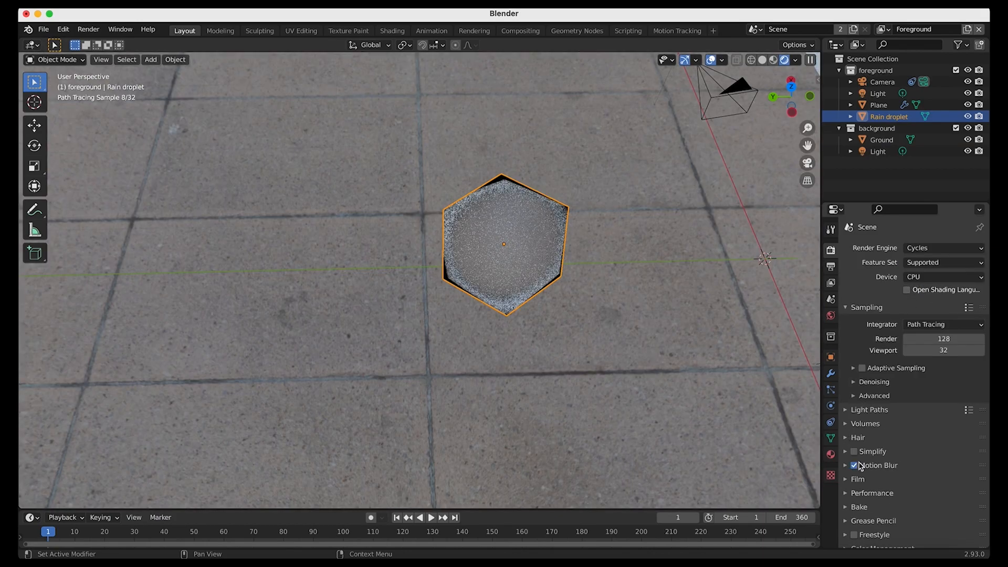
Step: Enable a transparent film background for the render, including Transparent Glass
{"action": "left_click", "coordinate": [849, 479]}
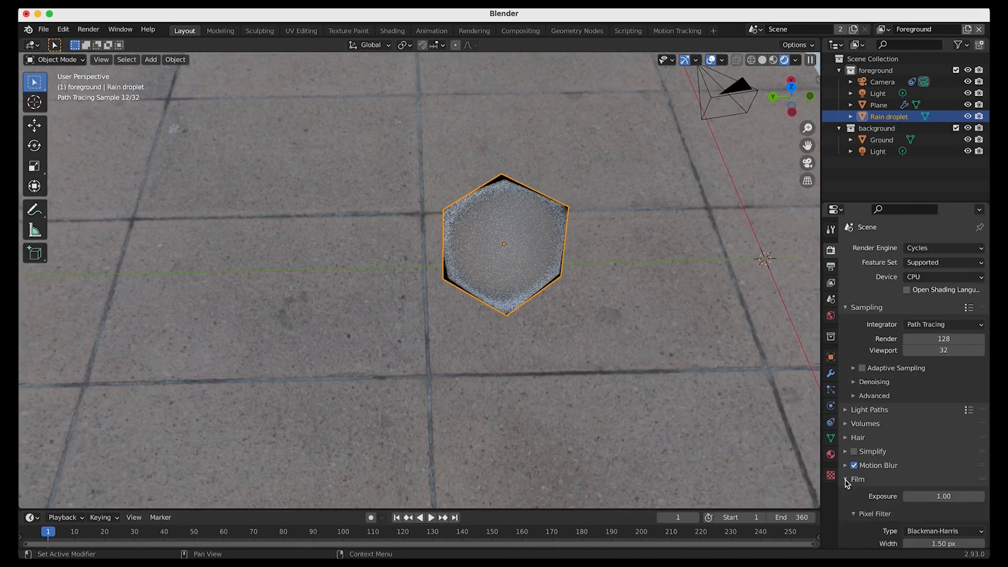
{"action": "scroll", "coordinate": [887, 391], "scroll_direction": "down", "scroll_amount": 5}
{"action": "left_click", "coordinate": [862, 439]}
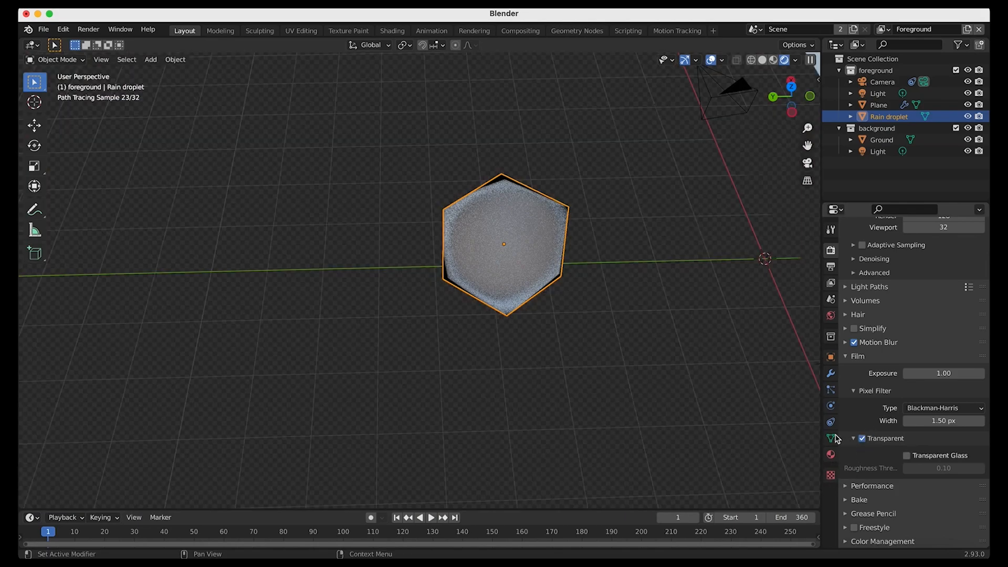
{"action": "middle_click_drag", "start_coordinate": [555, 391], "coordinate": [570, 320]}
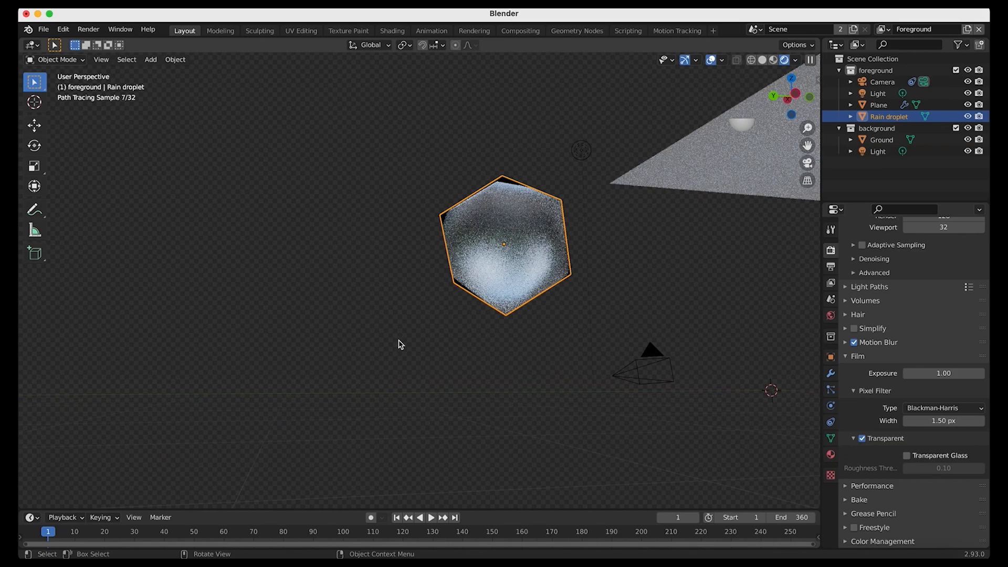
{"action": "left_click", "coordinate": [908, 457]}
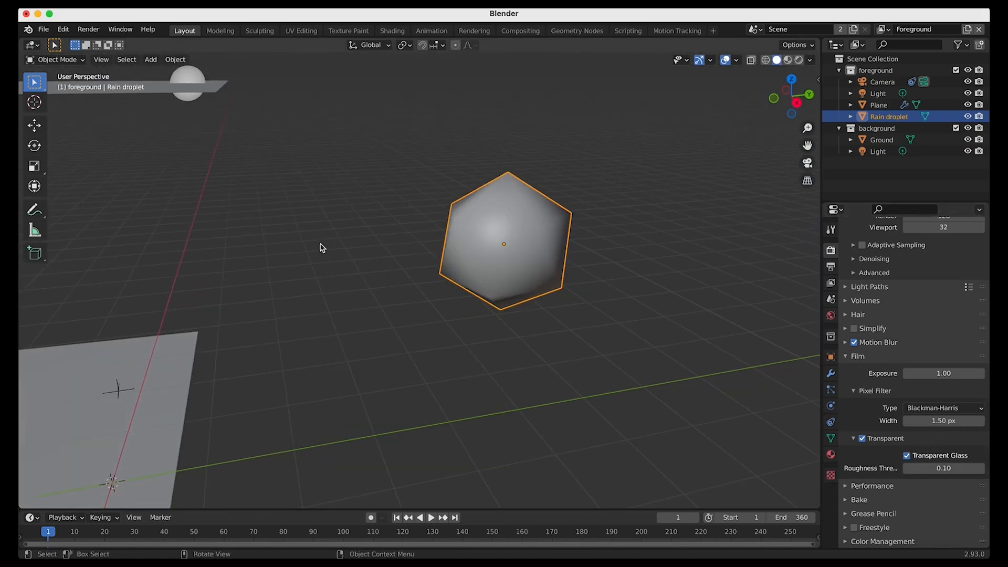
Step: Render the overhead plane's particles as objects, with Rain droplet as the instance object
{"action": "mouse_move", "coordinate": [353, 247]}
{"action": "middle_mouse_down"}
{"action": "mouse_move", "coordinate": [372, 243]}
{"action": "mouse_move", "coordinate": [368, 300]}
{"action": "mouse_move", "coordinate": [439, 191]}
{"action": "mouse_move", "coordinate": [386, 168]}
{"action": "middle_mouse_up"}
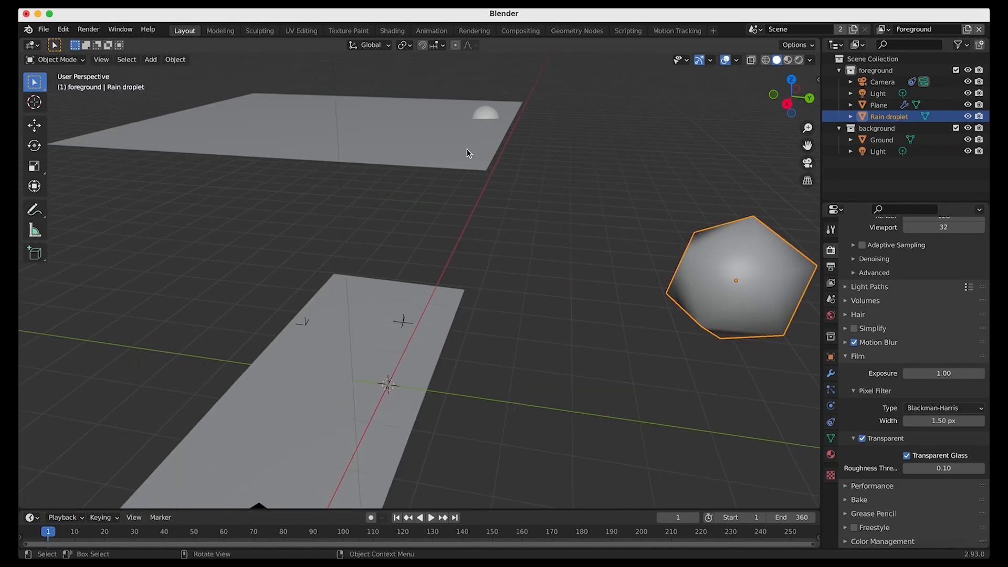
{"action": "left_click", "coordinate": [399, 147]}
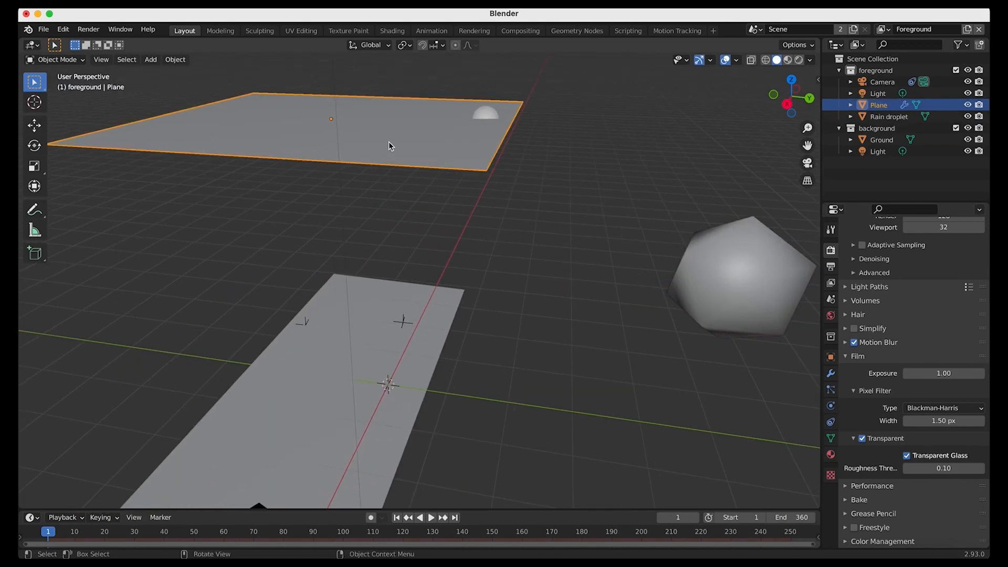
{"action": "left_click", "coordinate": [830, 389]}
{"action": "scroll", "coordinate": [891, 455], "scroll_direction": "down", "scroll_amount": 2}
{"action": "left_click", "coordinate": [856, 443]}
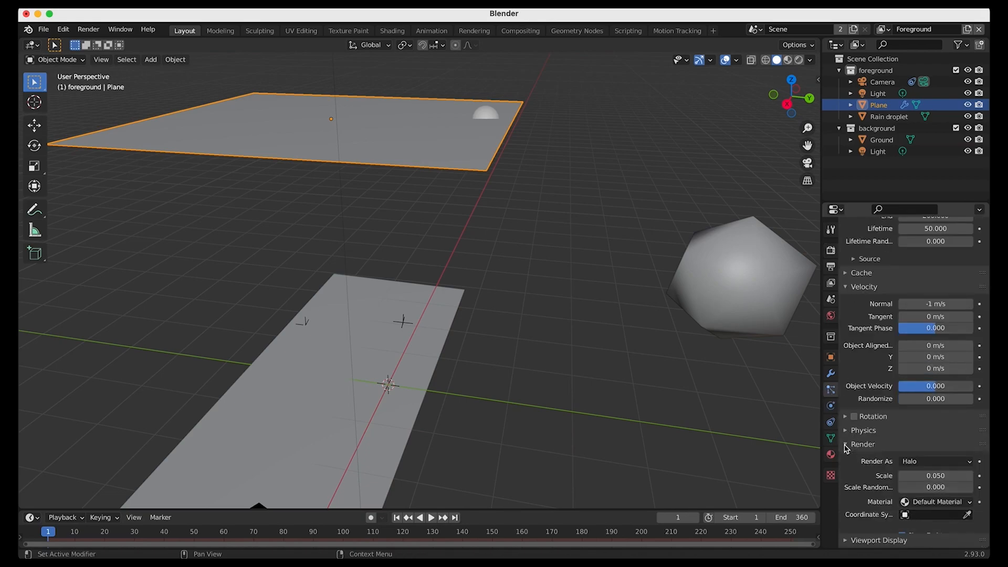
{"action": "scroll", "coordinate": [886, 449], "scroll_direction": "down", "scroll_amount": 5}
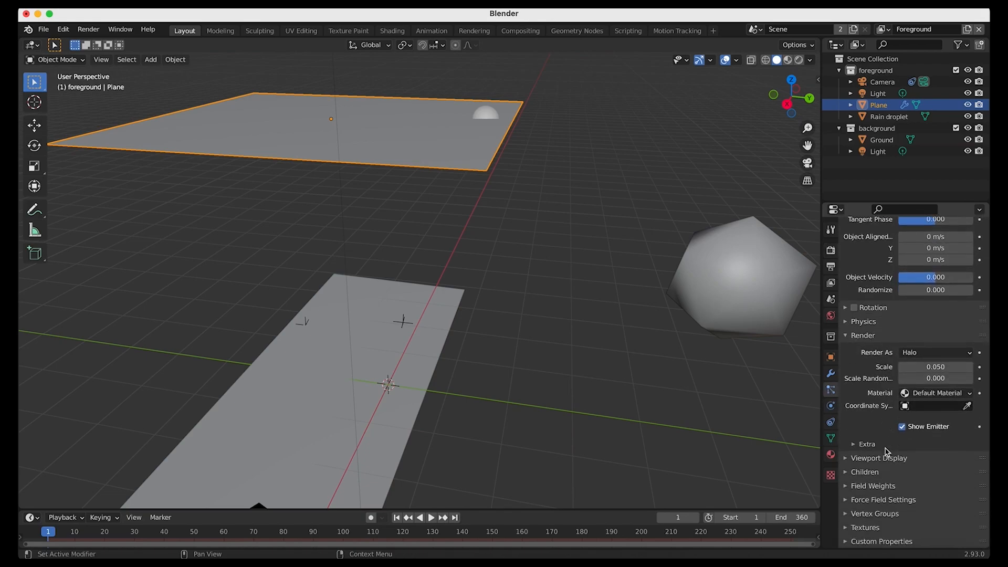
{"action": "left_click", "coordinate": [931, 354]}
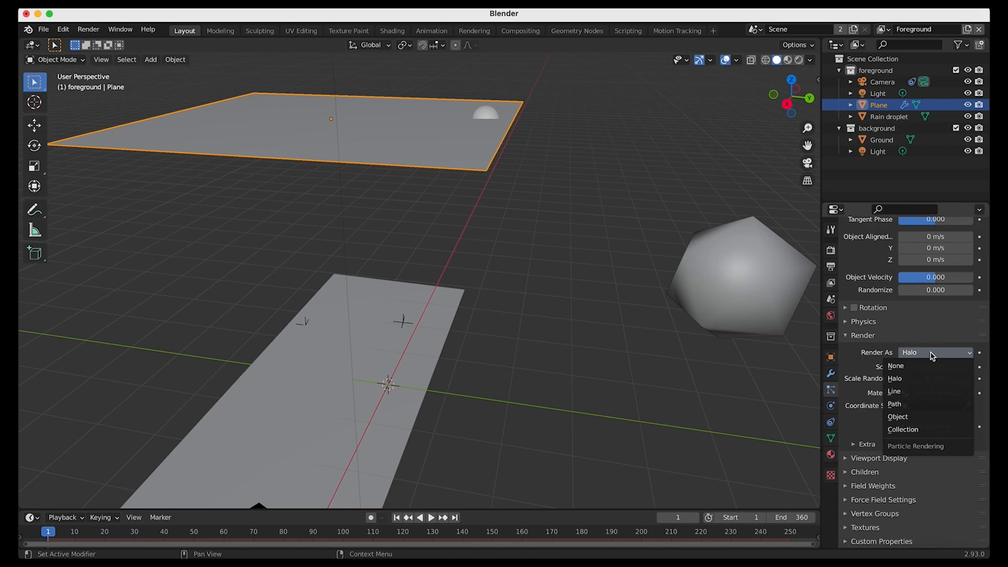
{"action": "left_click", "coordinate": [899, 416]}
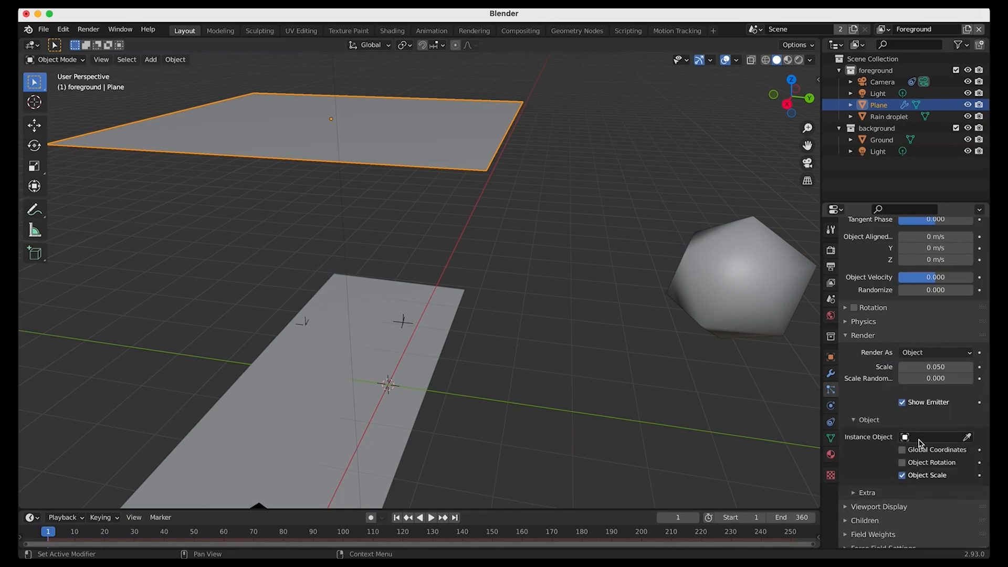
{"action": "left_click", "coordinate": [922, 444]}
{"action": "left_click", "coordinate": [883, 364]}
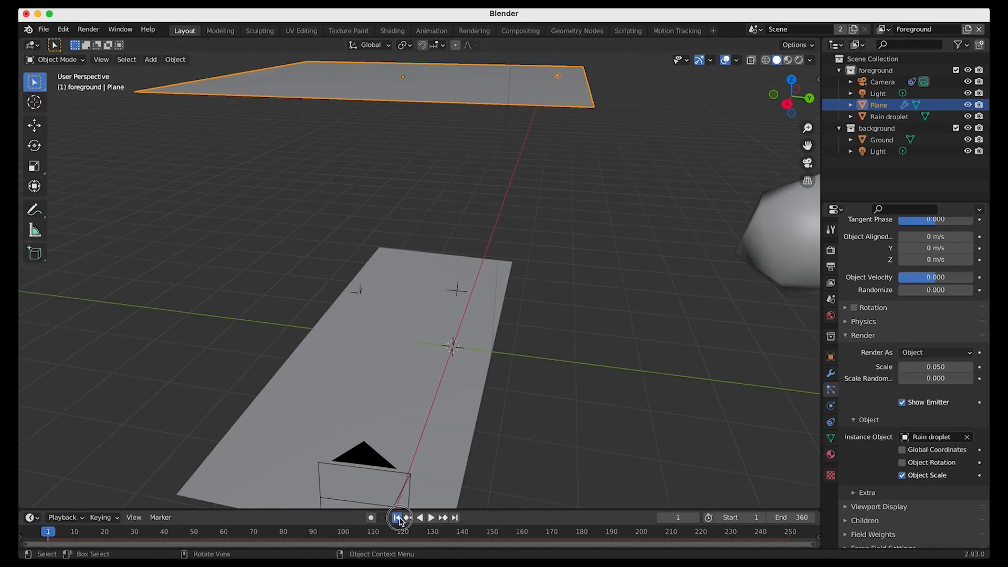
Step: Play the animation from frame 1 and examine the droplets falling from the overhead plane
{"action": "left_click", "coordinate": [431, 517]}
{"action": "middle_click_drag", "start_coordinate": [503, 222], "coordinate": [467, 156]}
{"action": "key", "text": "space"}
{"action": "middle_click_drag", "start_coordinate": [447, 204], "coordinate": [409, 212]}
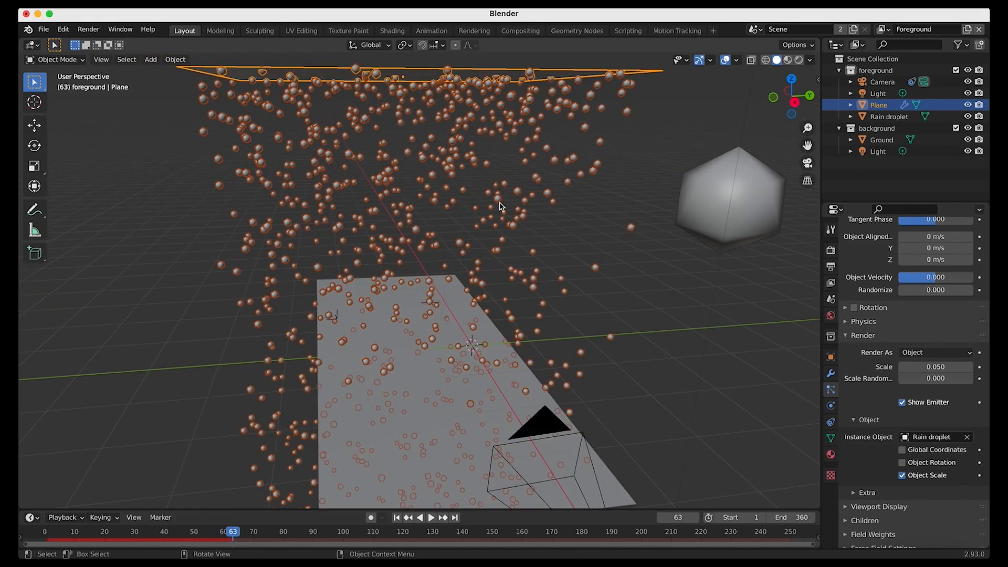
Step: Scale the Rain droplet object down to roughly a third of its size
{"action": "left_click", "coordinate": [730, 195]}
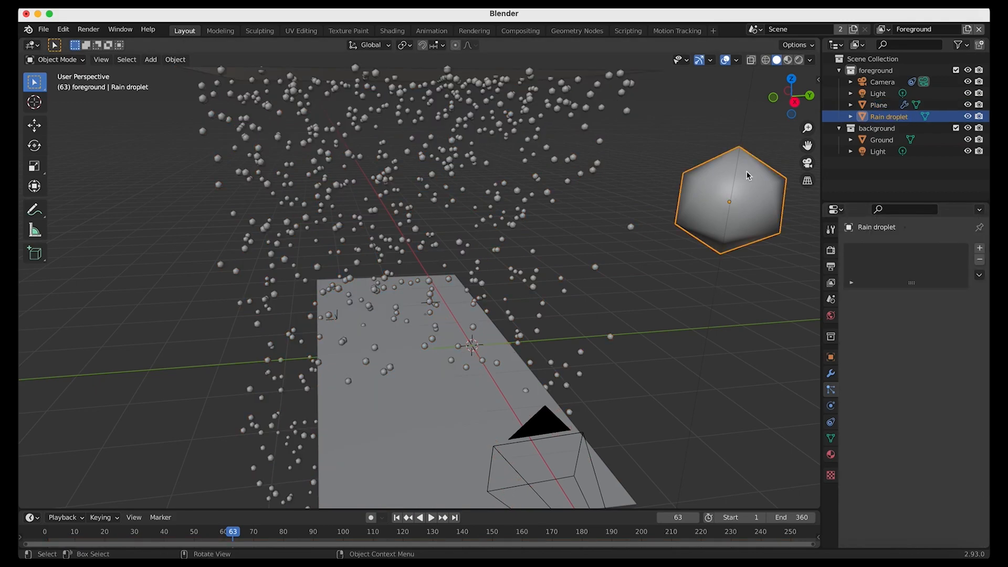
{"action": "key", "text": "s"}
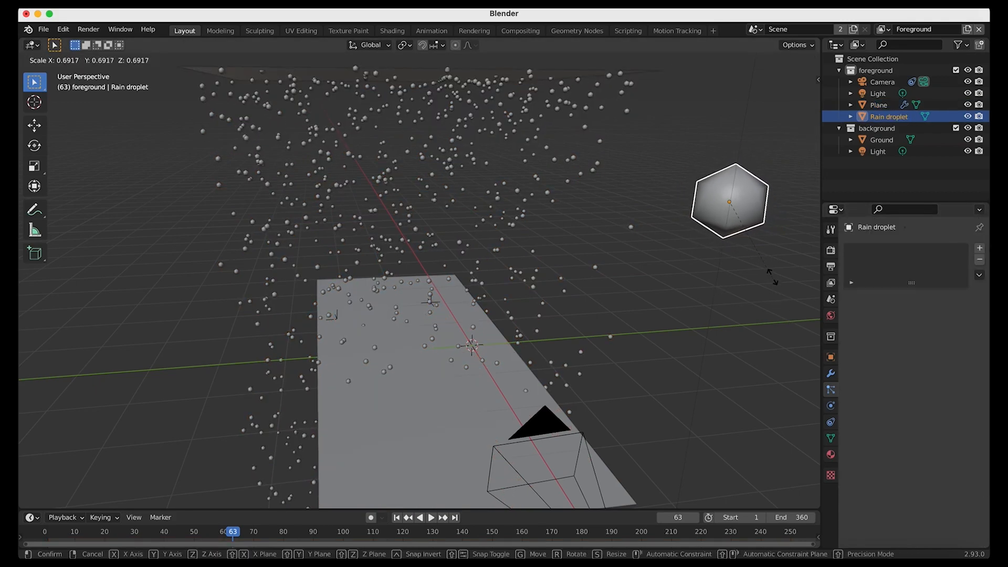
{"action": "left_click", "coordinate": [751, 241]}
Step: Set the scale randomness of the overhead plane's particles to 0.75
{"action": "left_click", "coordinate": [496, 84]}
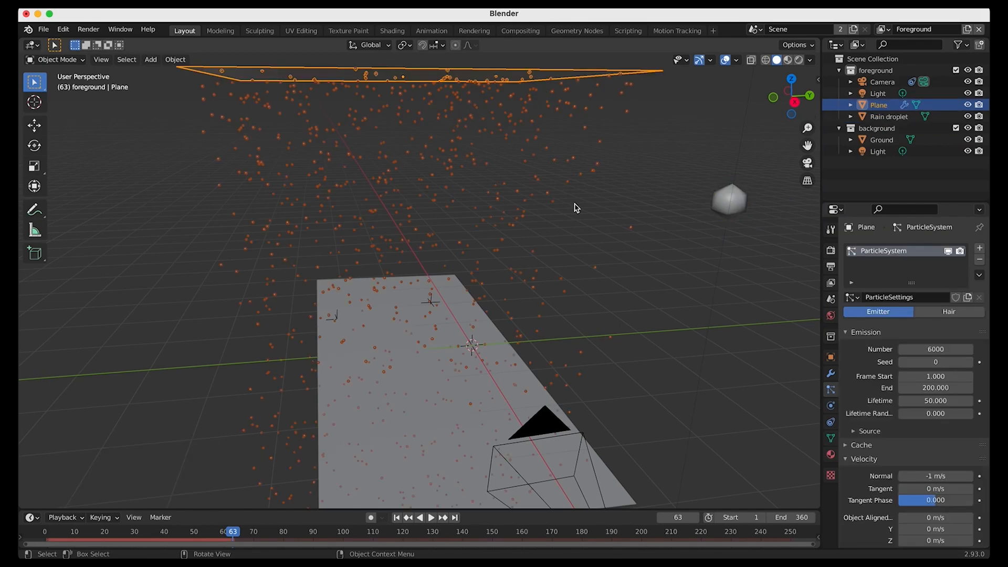
{"action": "scroll", "coordinate": [924, 336], "scroll_direction": "down", "scroll_amount": 10}
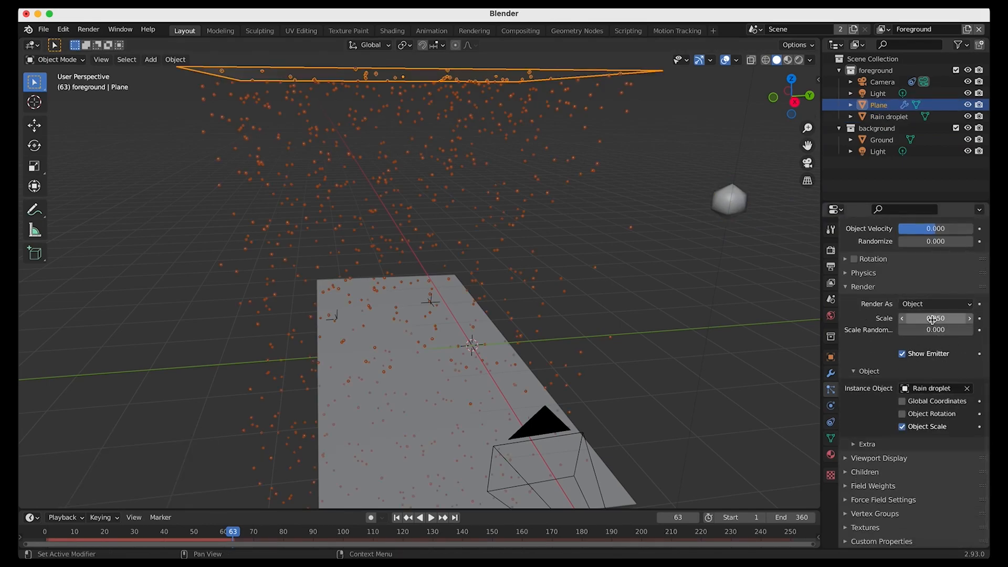
{"action": "left_click_drag", "start_coordinate": [930, 331], "coordinate": [954, 334]}
{"action": "double_click", "coordinate": [947, 331]}
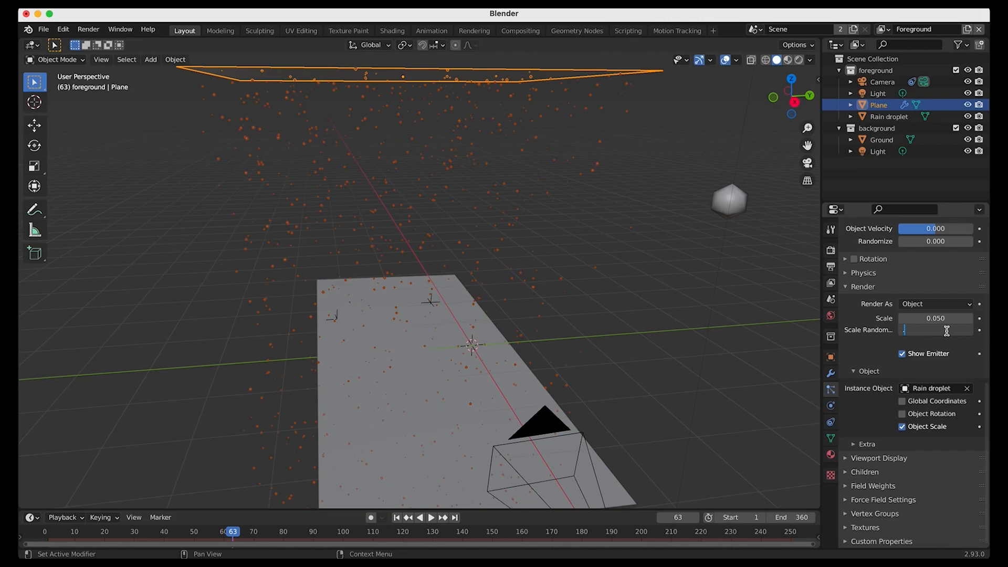
{"action": "key", "text": "Return"}
Step: Look through the scene camera and play the animation to check the droplets against the footage
{"action": "left_click", "coordinate": [101, 59]}
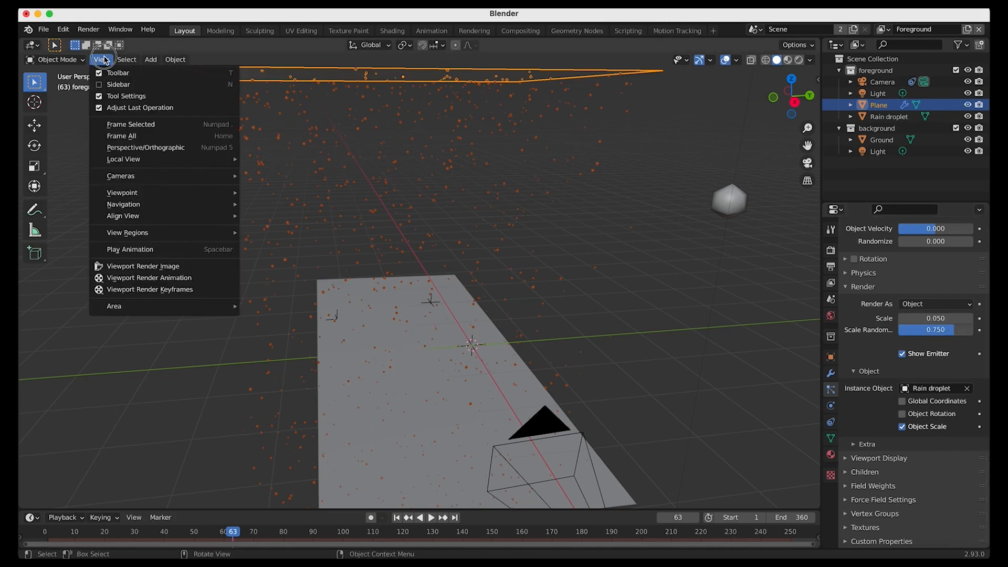
{"action": "mouse_move", "coordinate": [131, 193]}
{"action": "left_click", "coordinate": [266, 193]}
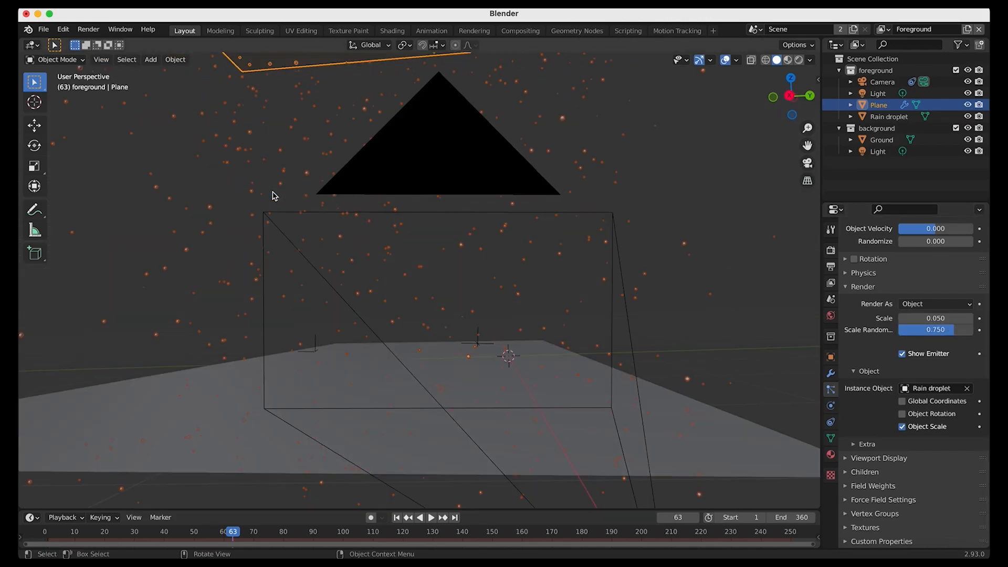
{"action": "key", "text": "space"}
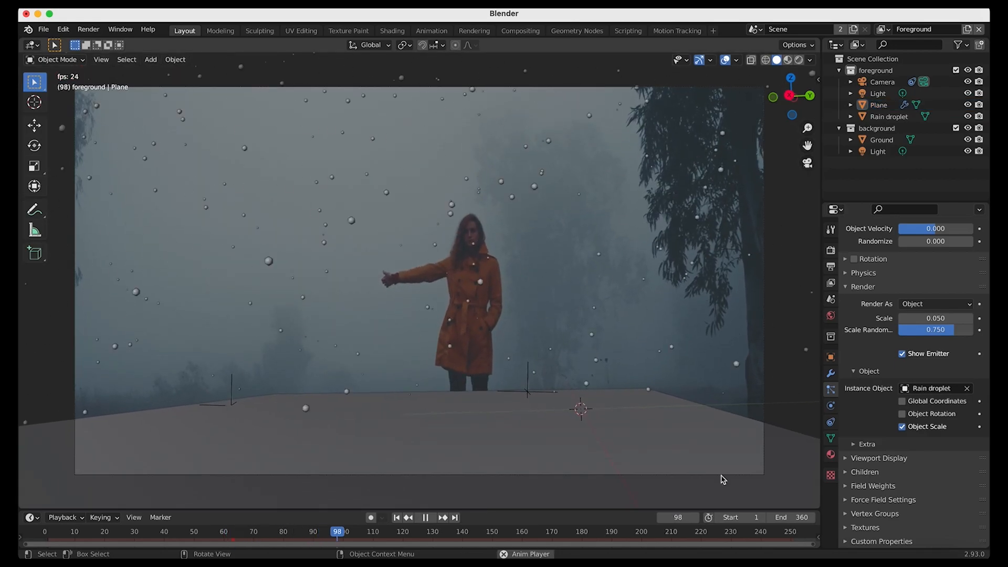
{"action": "key", "text": "space"}
Step: Set the render scale of the plane's particles to 0.03
{"action": "left_click", "coordinate": [938, 319]}
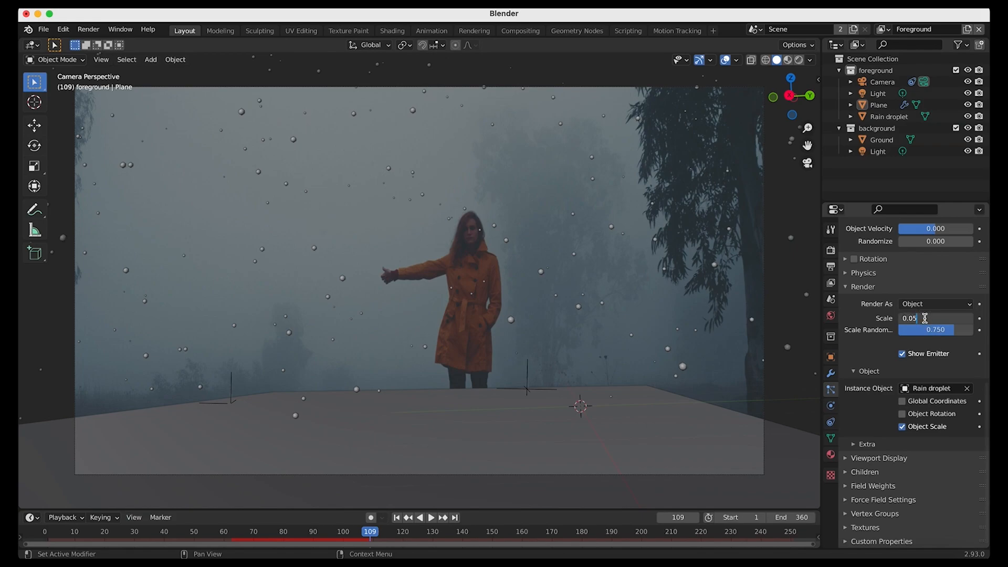
{"action": "type", "text": "3"}
{"action": "key", "text": "Return"}
Step: Play the animation through the camera and check how the rain looks with a different viewport shading
{"action": "key", "text": "space"}
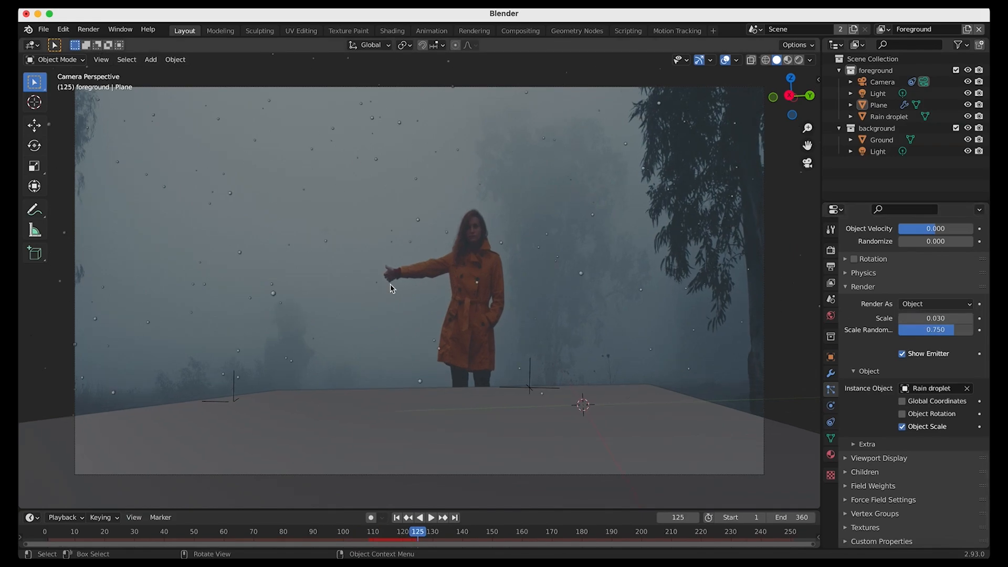
{"action": "key", "text": "z"}
{"action": "left_click", "coordinate": [405, 199]}
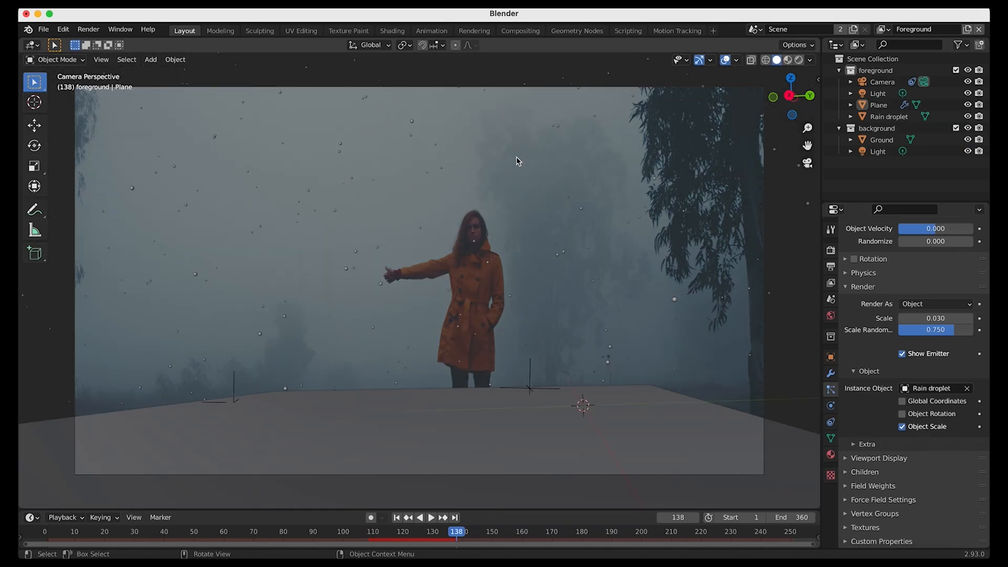
Step: Play the animation through the camera to check the falling droplets in front of the footage
{"action": "key", "text": "space"}
{"action": "key", "text": "space"}
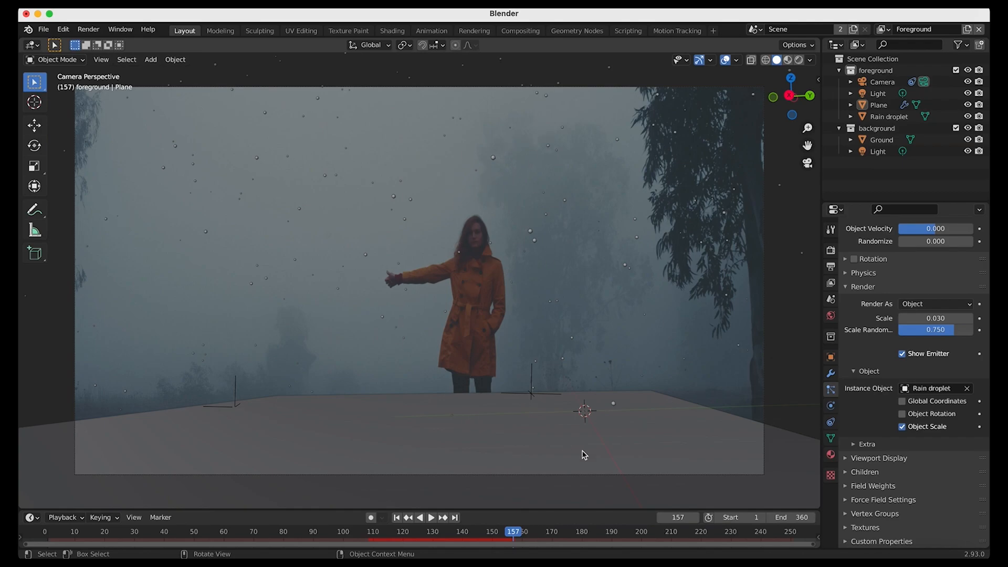
Step: Add a new plane to the scene, move it over the road and scale it up by about 1.241
{"action": "left_click", "coordinate": [489, 446]}
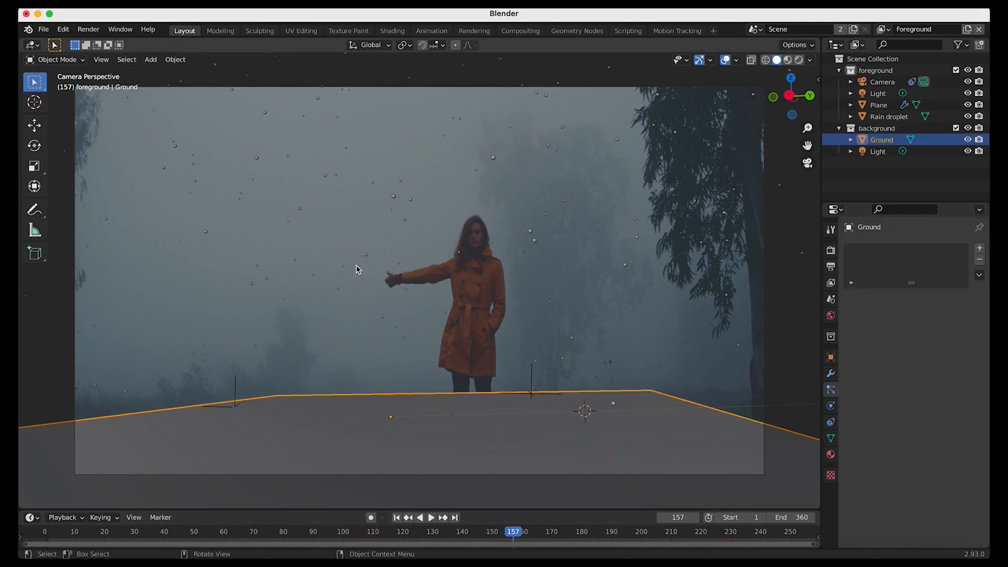
{"action": "key", "text": "shift+a"}
{"action": "left_click", "coordinate": [399, 269]}
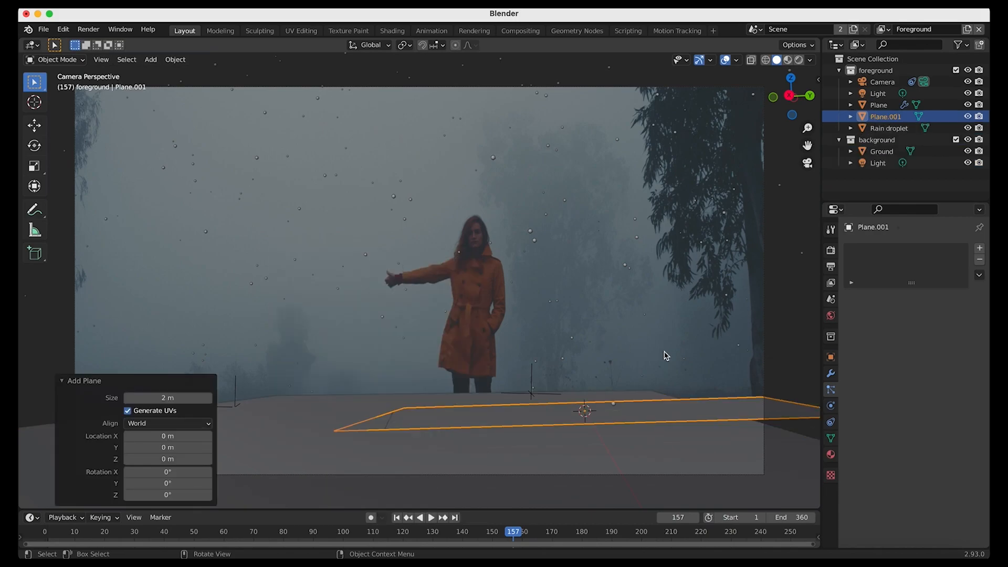
{"action": "key", "text": "g"}
{"action": "left_click", "coordinate": [485, 389]}
{"action": "key", "text": "s"}
{"action": "left_click", "coordinate": [524, 397]}
Step: Rotate the new plane about -0.363° around the global X axis to level it with the ground
{"action": "key", "text": "r"}
{"action": "key", "text": "x"}
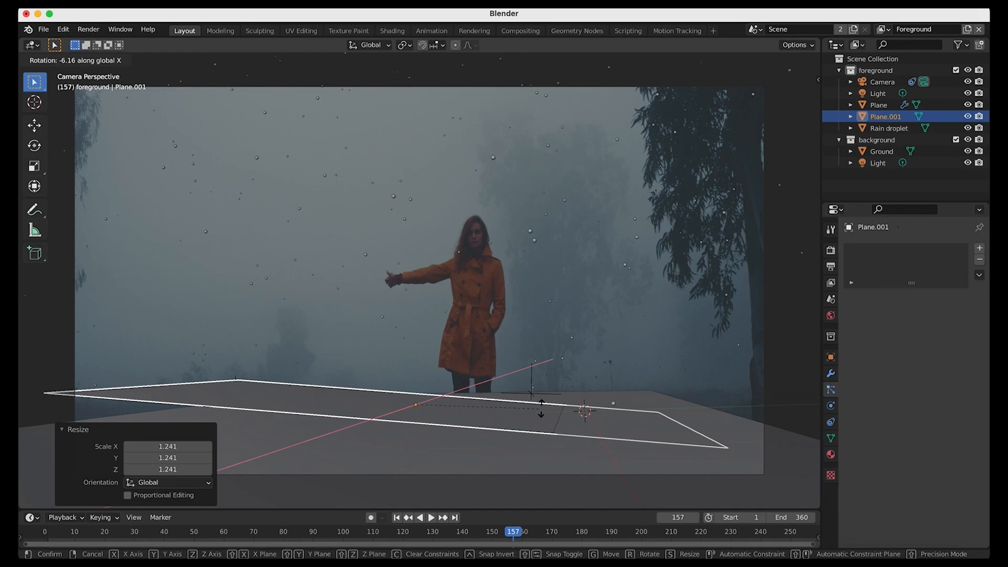
{"action": "left_click", "coordinate": [531, 405]}
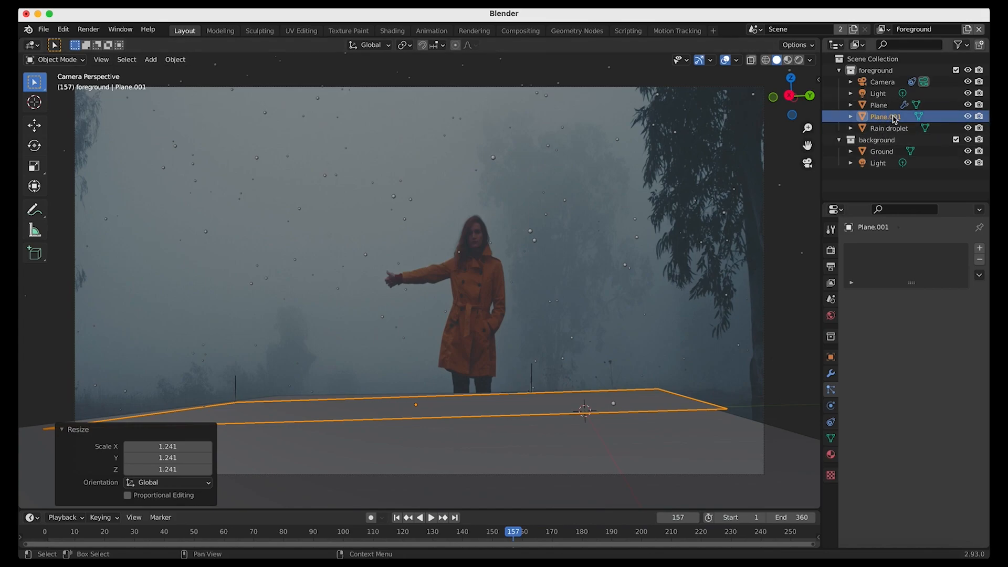
{"action": "key", "text": "r"}
{"action": "key", "text": "x"}
{"action": "left_click", "coordinate": [430, 270]}
{"action": "key", "text": "KP_0"}
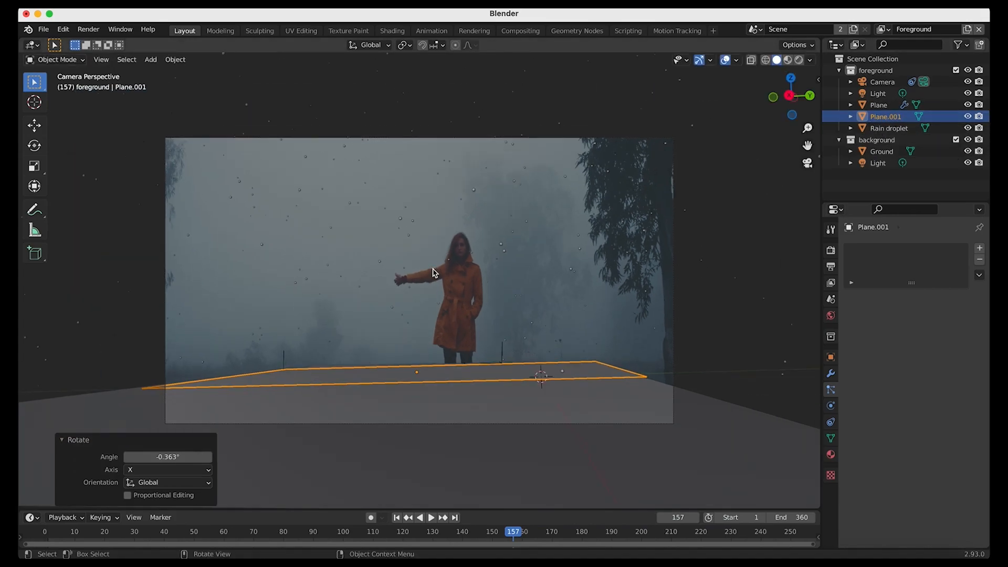
Step: Stretch the new plane along Y by about 1.163 and along X by about 1.313 to cover most of the ground plane
{"action": "key", "text": "s"}
{"action": "key", "text": "y"}
{"action": "left_click", "coordinate": [563, 353]}
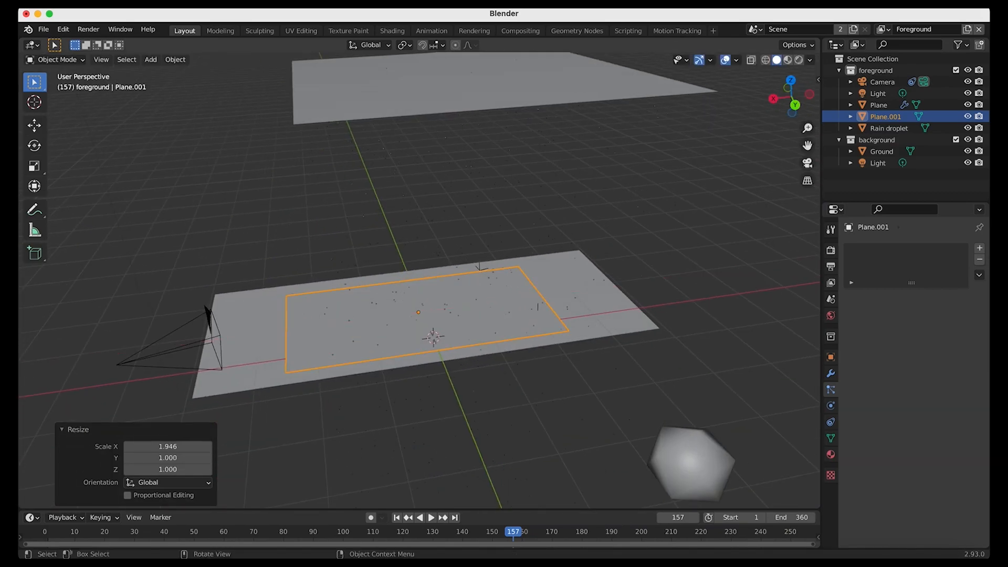
{"action": "key", "text": "s"}
{"action": "key", "text": "y"}
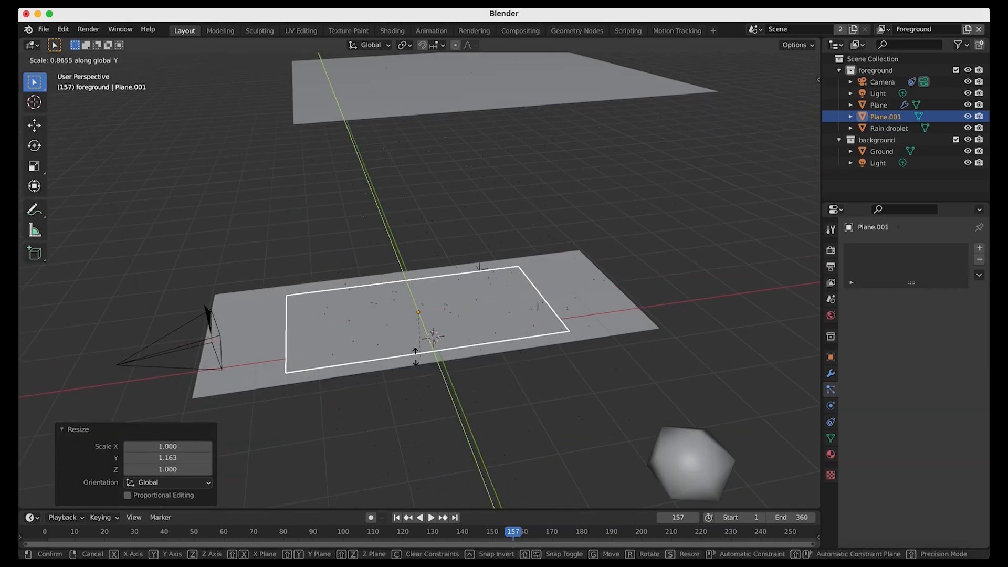
{"action": "key", "text": "x"}
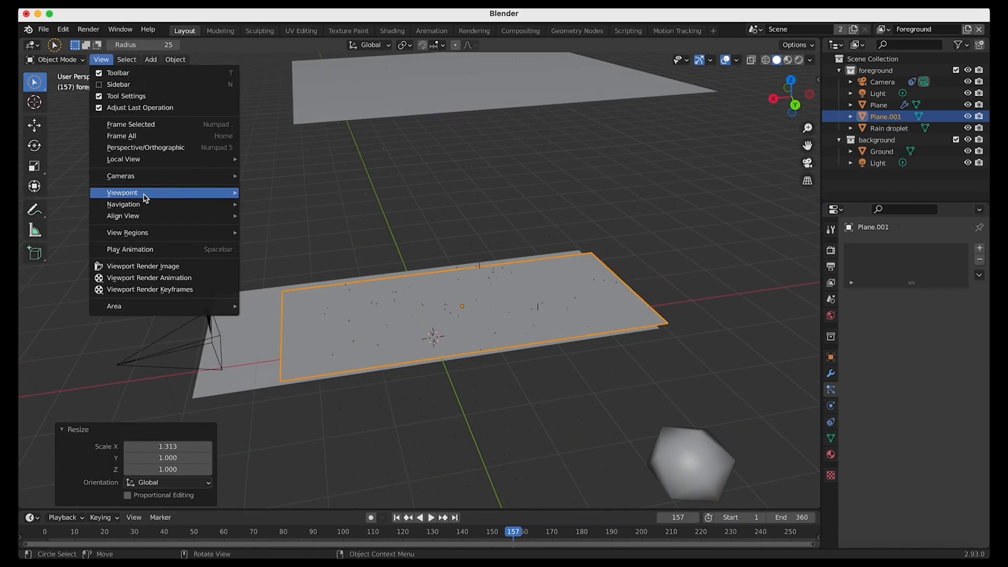
Step: Look through the camera, then rotate and move the new plane to line it up with the road in the footage
{"action": "mouse_move", "coordinate": [146, 198]}
{"action": "left_click", "coordinate": [265, 195]}
{"action": "key", "text": "r"}
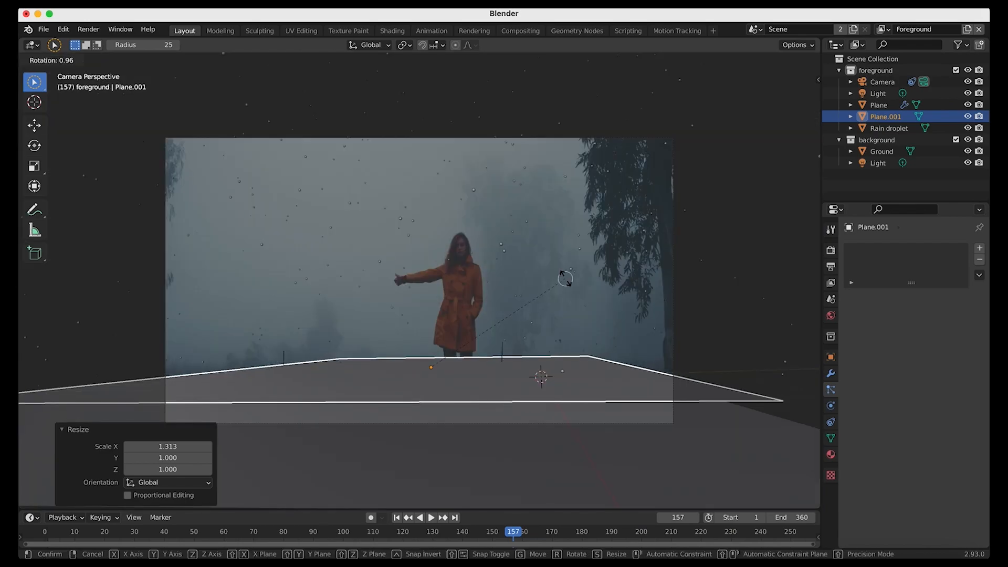
{"action": "left_click", "coordinate": [565, 277]}
{"action": "key", "text": "g"}
{"action": "left_click", "coordinate": [560, 288]}
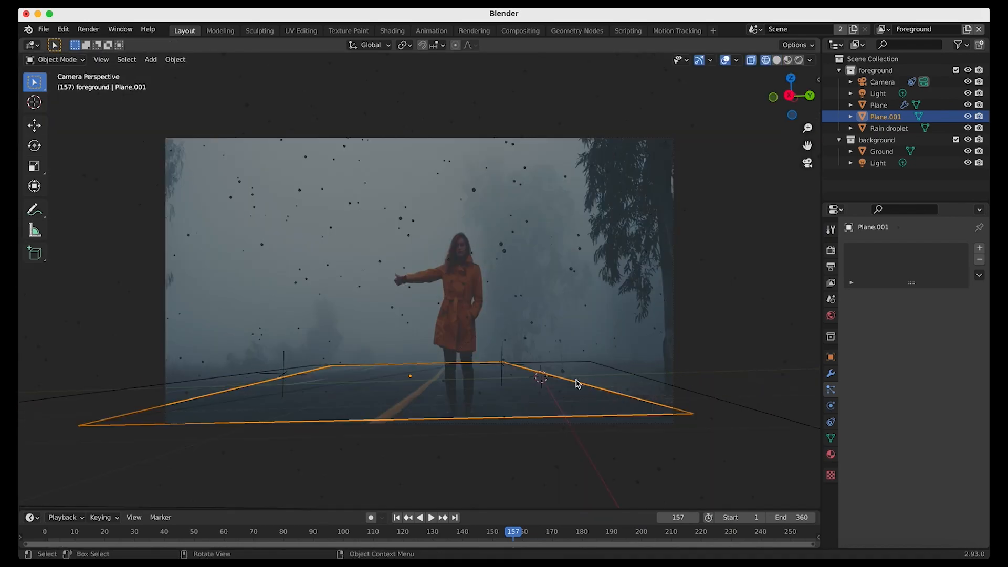
Step: Delete the old ground plane beneath the new plane
{"action": "left_click", "coordinate": [621, 372]}
{"action": "key", "text": "x"}
{"action": "left_click", "coordinate": [421, 303]}
Step: Delete the background collection and the light it contained
{"action": "left_click", "coordinate": [877, 140]}
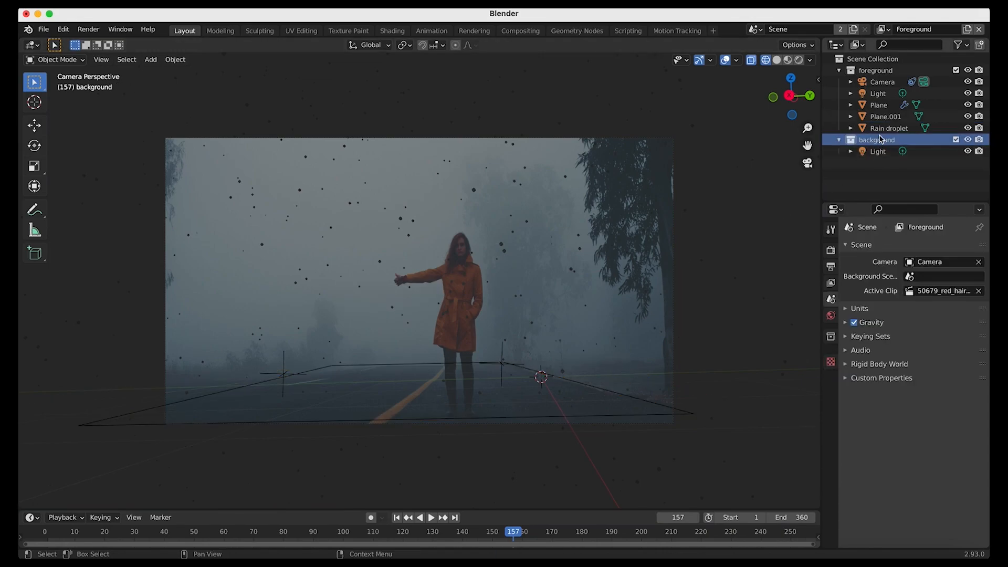
{"action": "key", "text": "x"}
{"action": "left_click", "coordinate": [877, 140]}
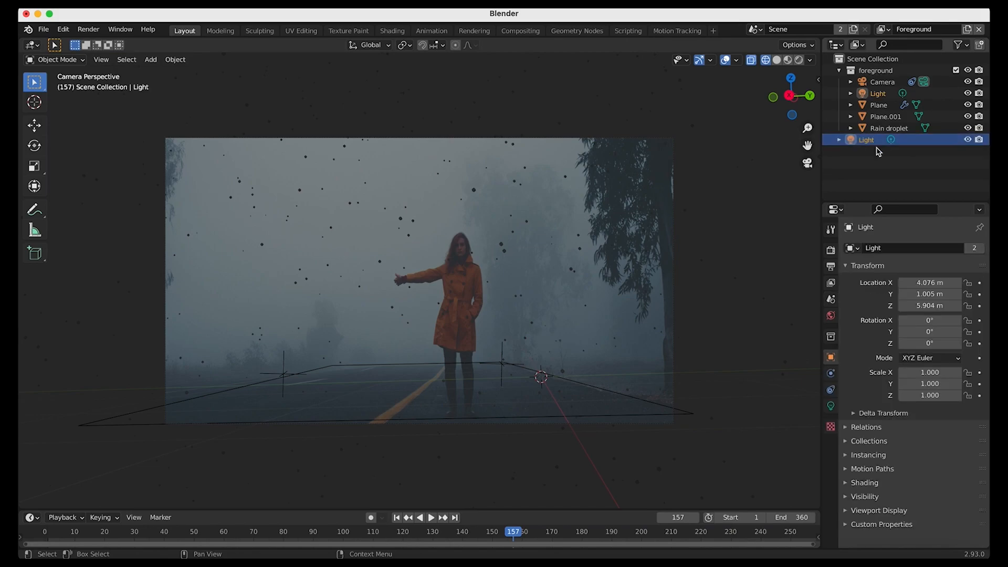
{"action": "key", "text": "x"}
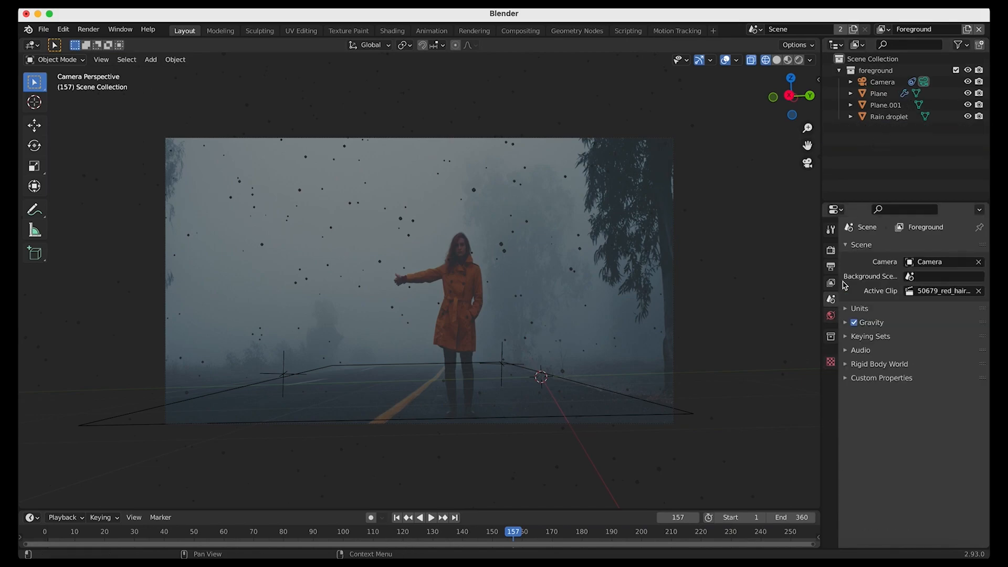
Step: Scale the road plane along X by about 1.384 so it reaches past the camera frame
{"action": "left_click", "coordinate": [502, 418]}
{"action": "key", "text": "s"}
{"action": "key", "text": "x"}
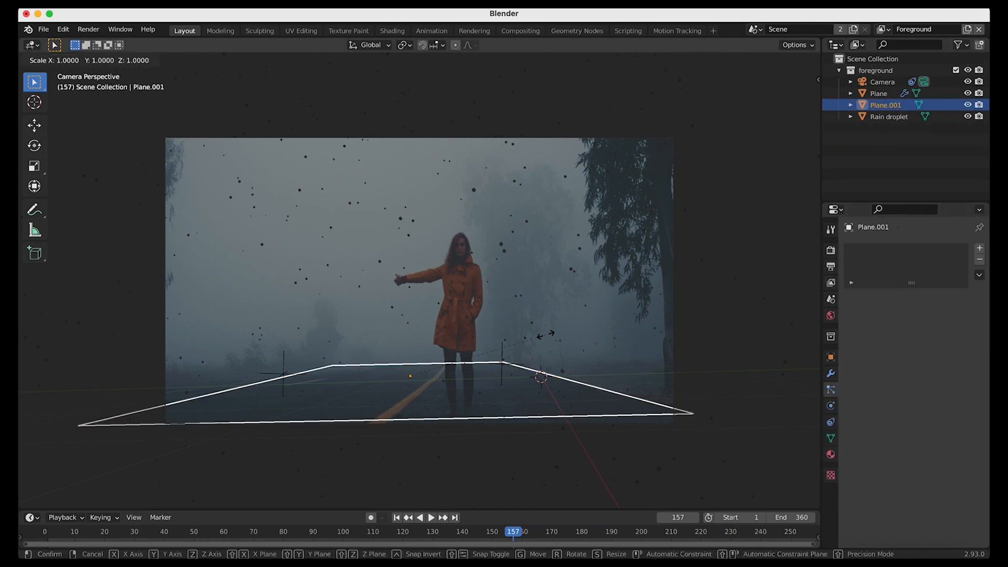
{"action": "left_click", "coordinate": [607, 370]}
Step: Play part of the animation and nudge the plane slightly so it stays aligned with the road
{"action": "key", "text": "space"}
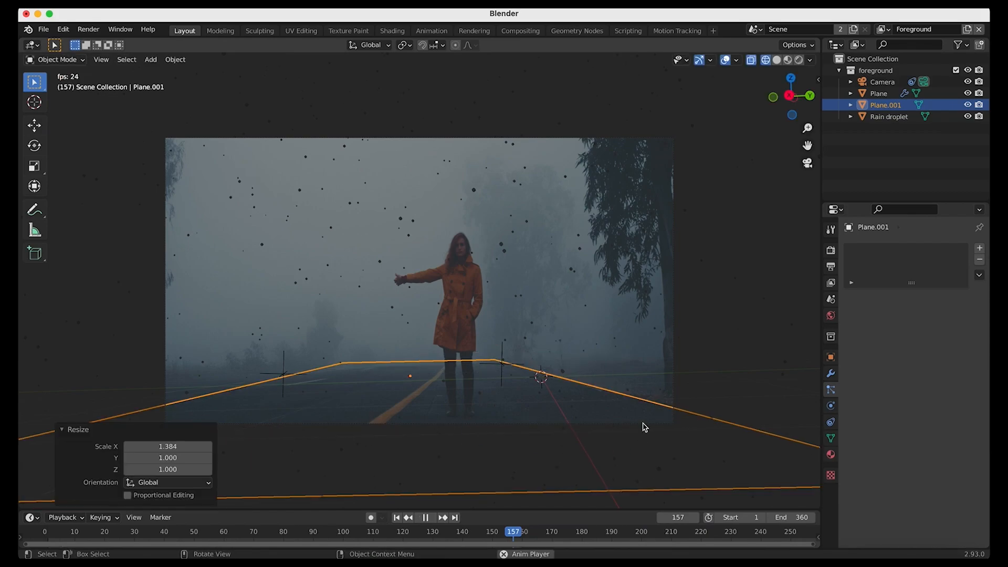
{"action": "key", "text": "space"}
{"action": "key", "text": "g"}
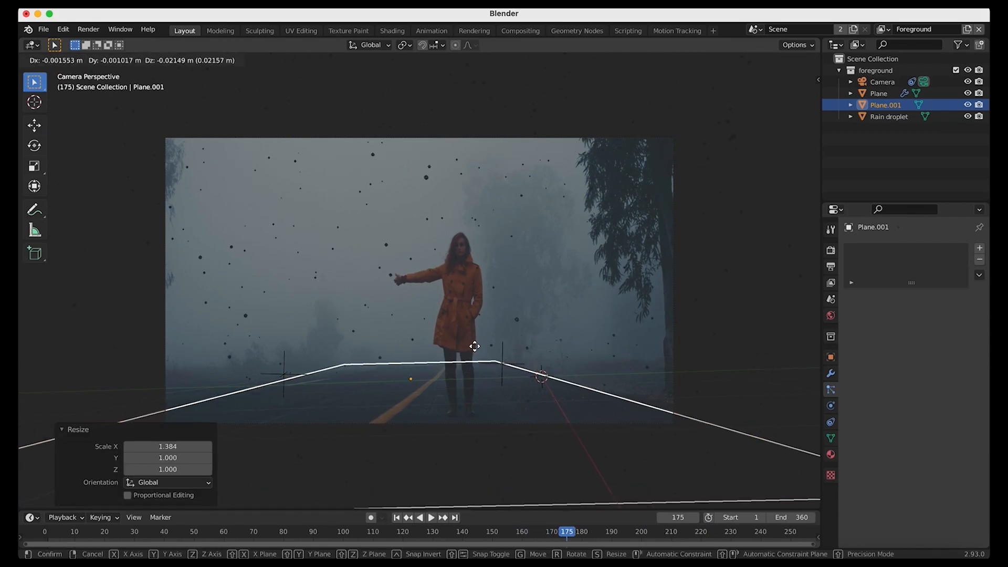
{"action": "left_click", "coordinate": [479, 355]}
{"action": "key", "text": "r"}
{"action": "key", "text": "z"}
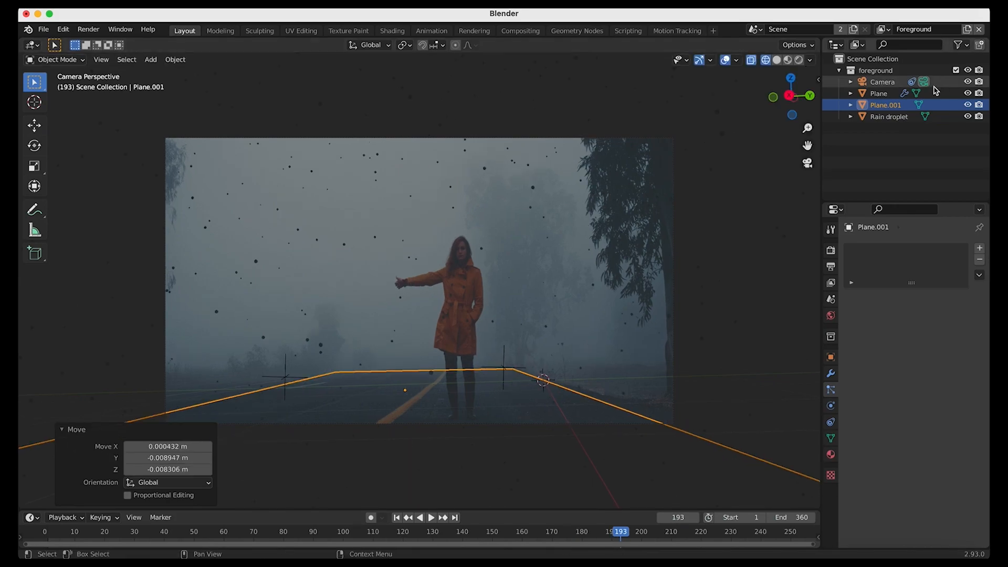
Step: Rename the road plane to Wetmap
{"action": "double_click", "coordinate": [886, 105]}
{"action": "type", "text": "Wetm"}
{"action": "type", "text": "ap"}
{"action": "key", "text": "Return"}
Step: Rename the overhead emitter plane to Rain particle system
{"action": "left_click", "coordinate": [889, 96]}
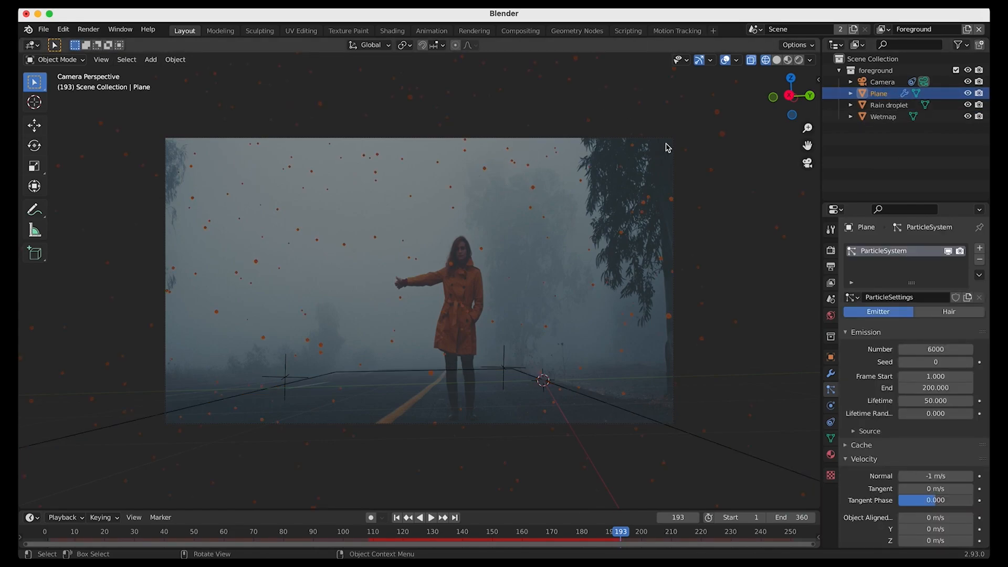
{"action": "double_click", "coordinate": [879, 93]}
{"action": "type", "text": "Rain particle system"}
{"action": "key", "text": "Return"}
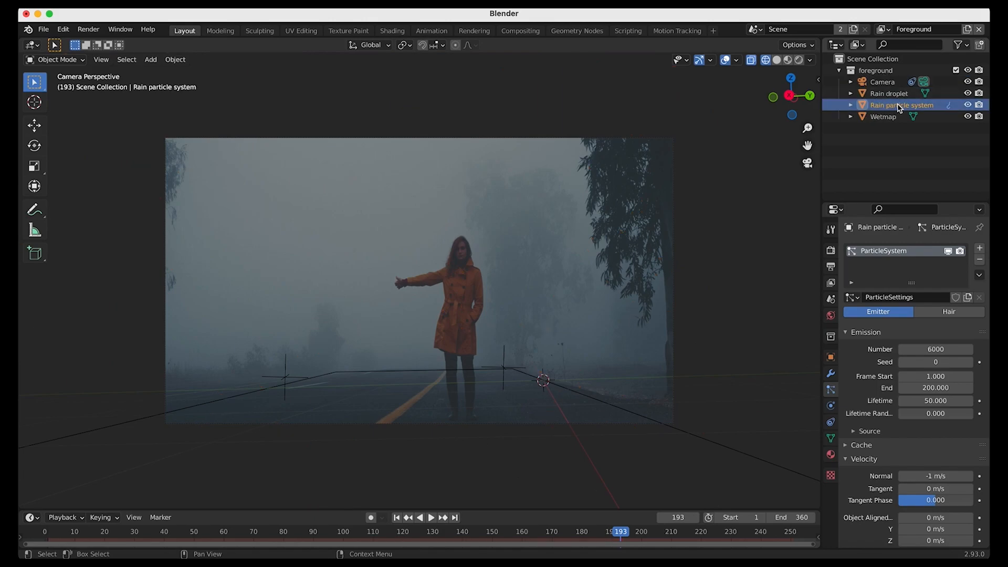
Step: Move the rain emitter plane into a new collection named Rain particle system
{"action": "key", "text": "m"}
{"action": "left_click", "coordinate": [367, 227]}
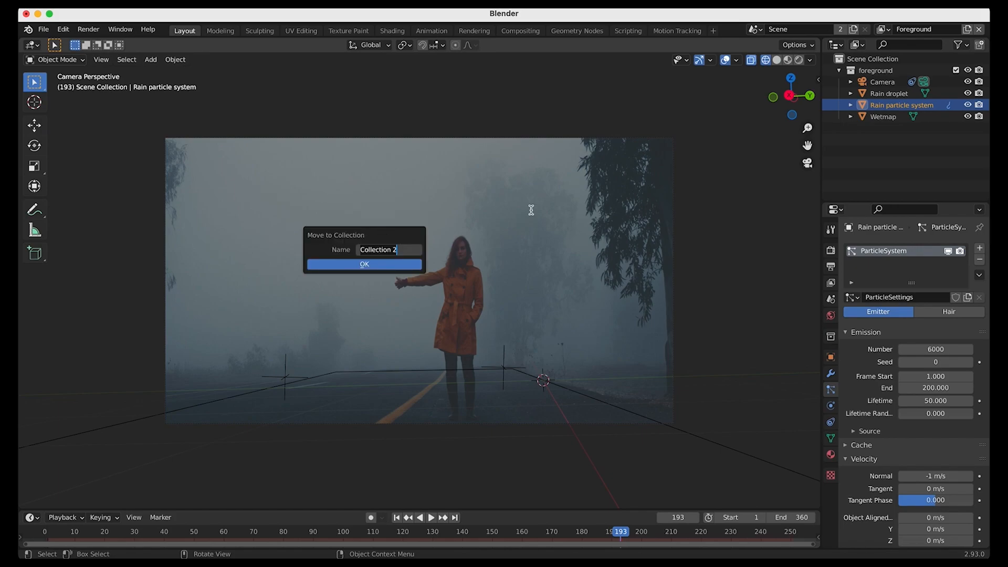
{"action": "type", "text": "Rain particle system"}
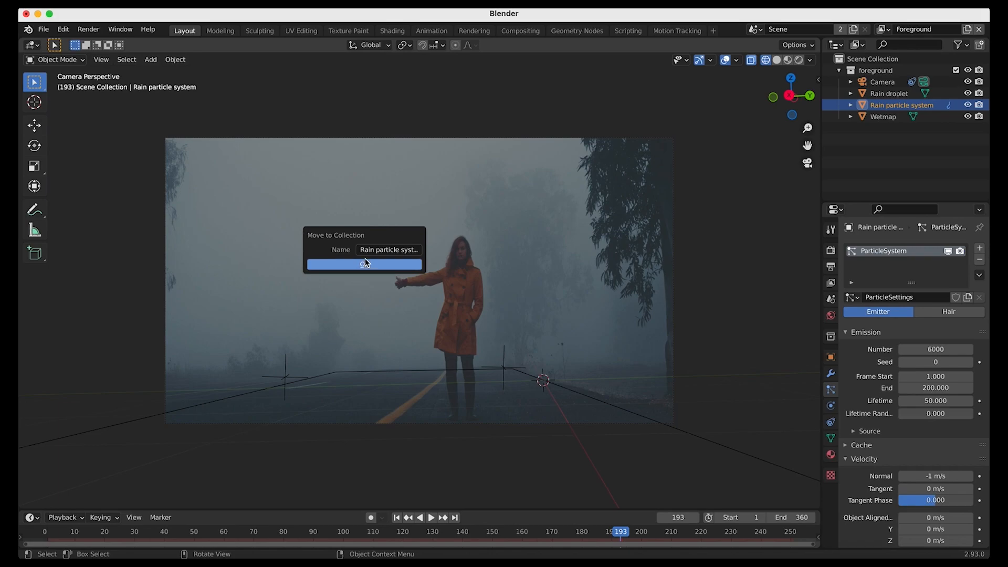
{"action": "left_click", "coordinate": [366, 264]}
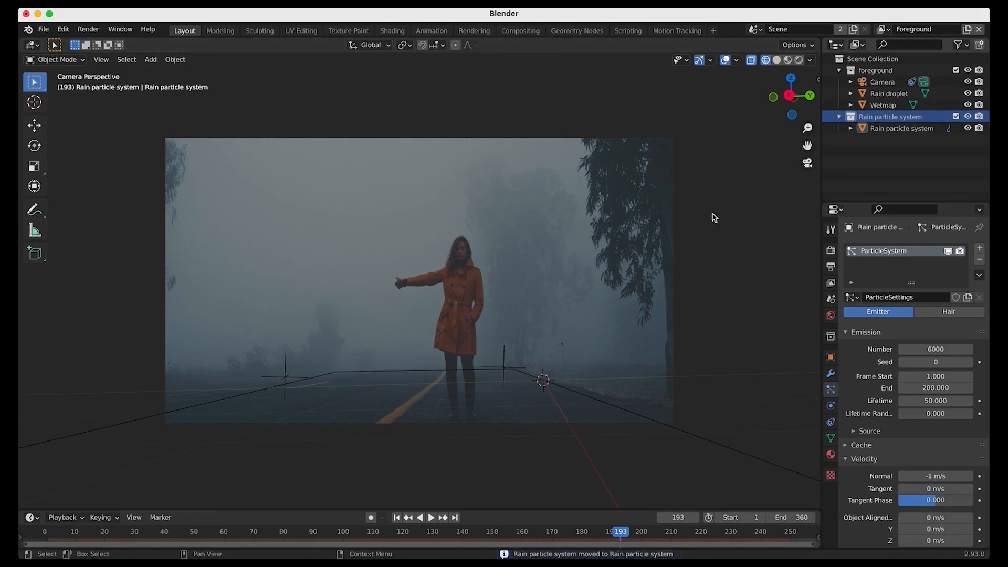
Step: Delete the foreground collection while keeping its objects, and expand the Rain particle system collection
{"action": "left_click", "coordinate": [604, 406]}
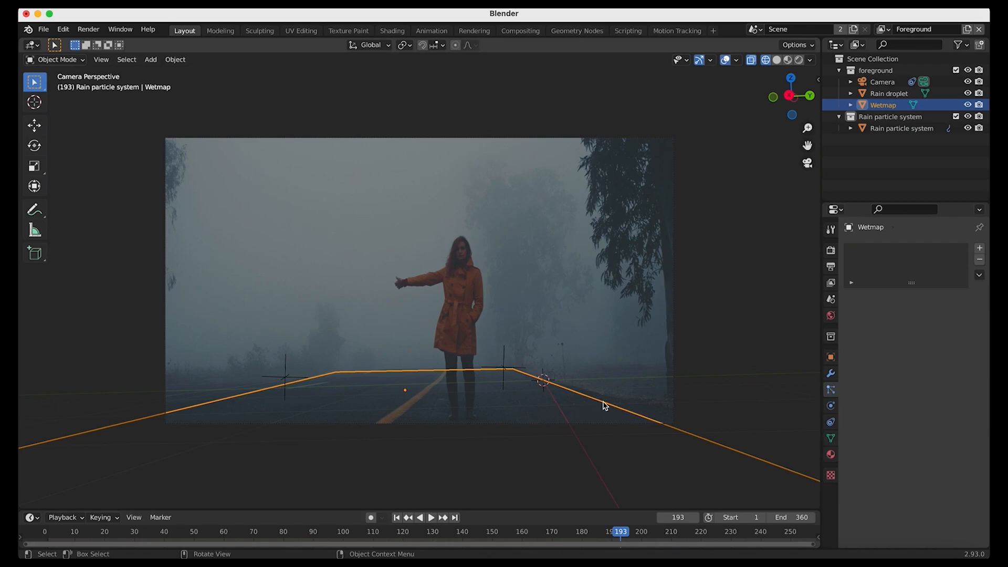
{"action": "left_click", "coordinate": [870, 71]}
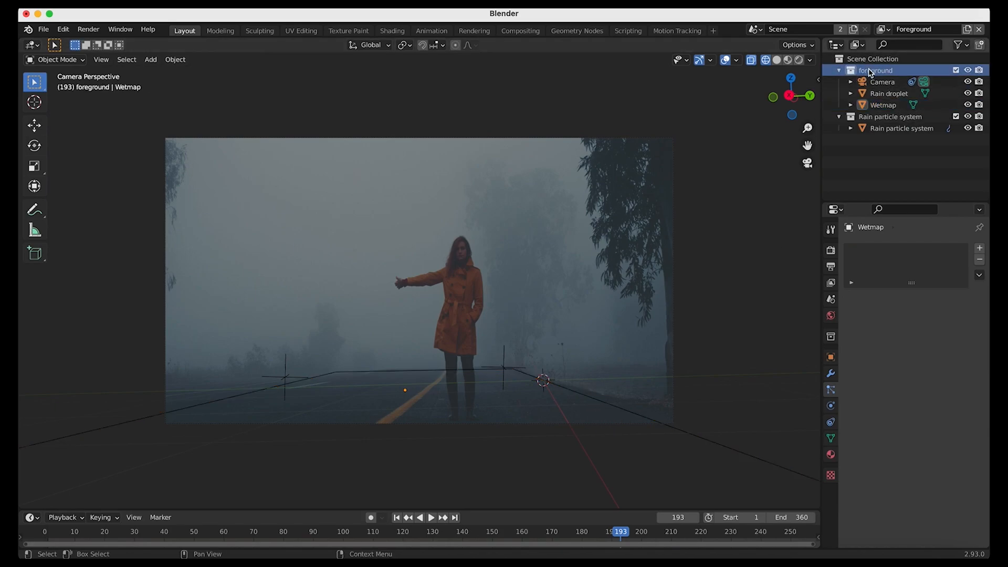
{"action": "key", "text": "Delete"}
{"action": "left_click", "coordinate": [839, 71]}
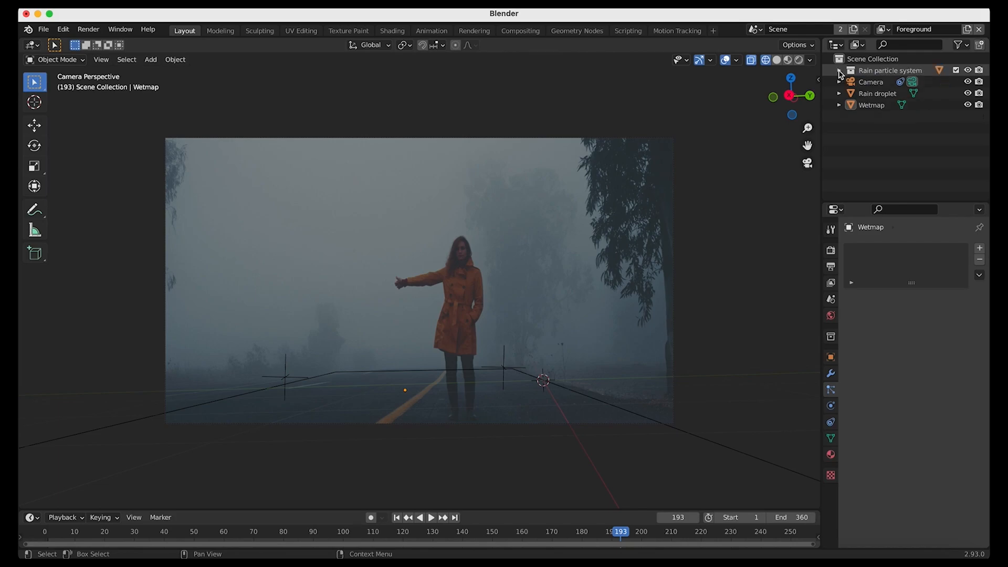
{"action": "left_click", "coordinate": [839, 70]}
{"action": "left_click", "coordinate": [867, 70]}
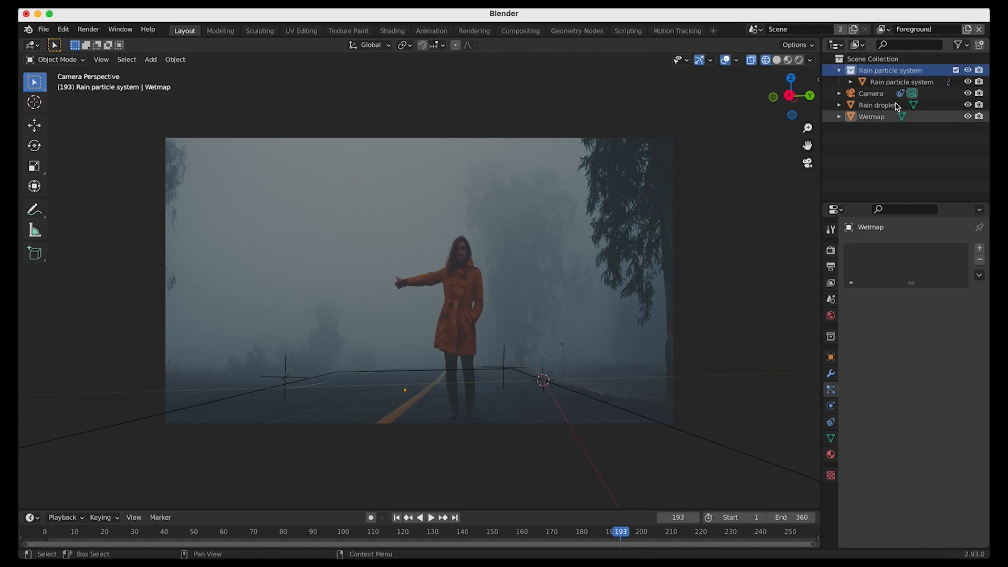
Step: Enable Dynamic Paint on the Wetmap plane and add it as a canvas
{"action": "left_click", "coordinate": [871, 117]}
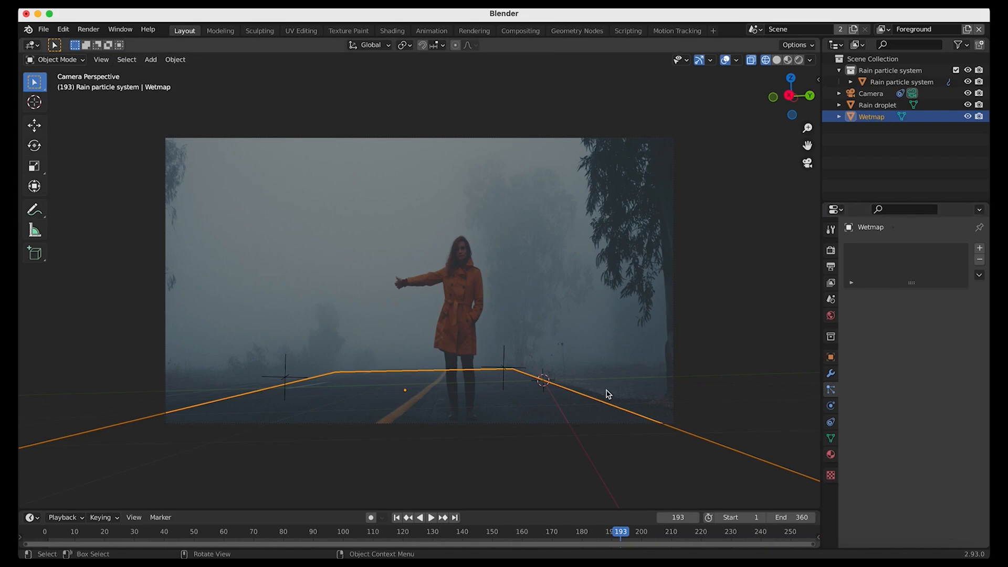
{"action": "left_click", "coordinate": [832, 407]}
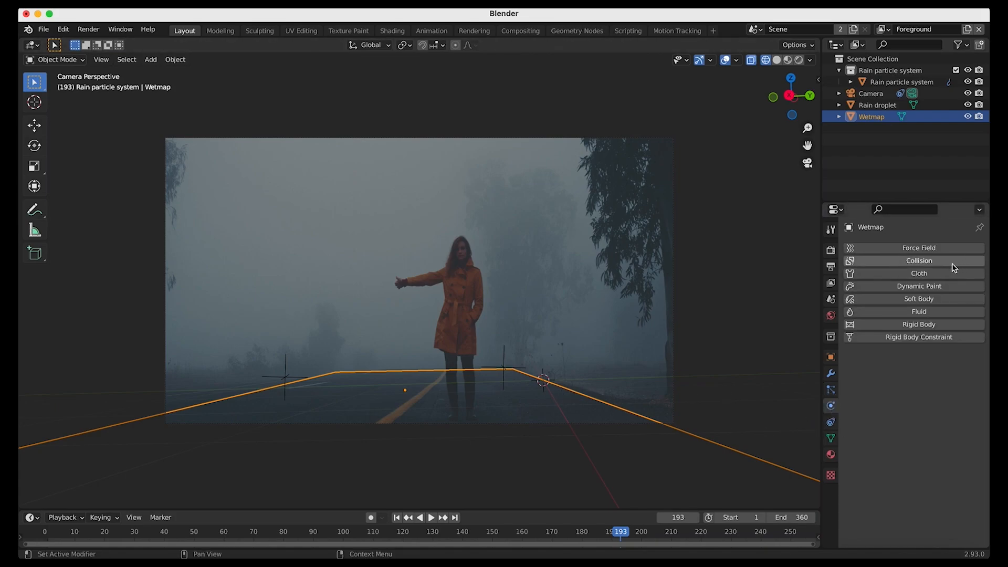
{"action": "left_click", "coordinate": [907, 287]}
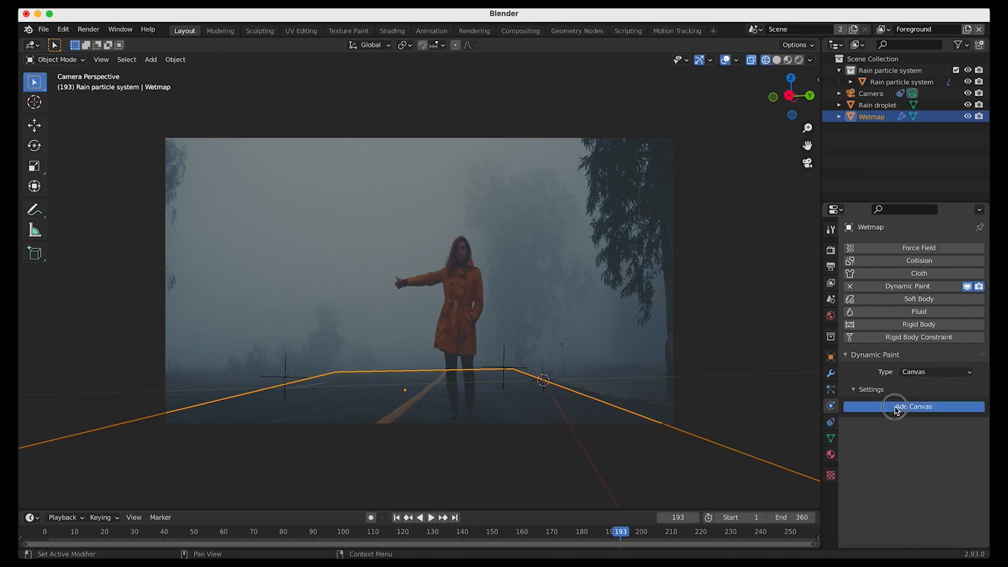
{"action": "left_click", "coordinate": [913, 407]}
Step: Set the brush collection of the Wetmap canvas surface to Rain particle system
{"action": "scroll", "coordinate": [856, 500], "scroll_direction": "down", "scroll_amount": 5}
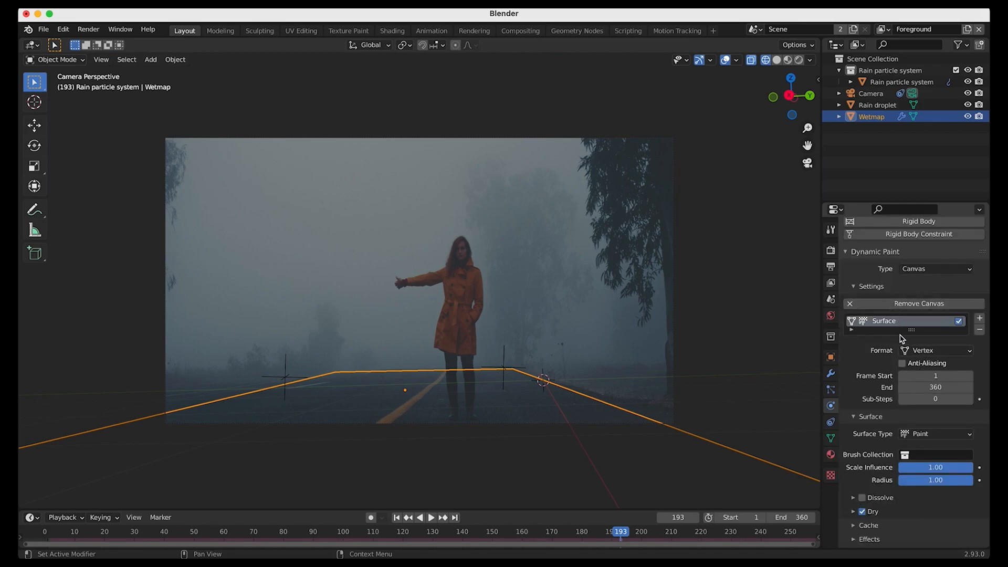
{"action": "scroll", "coordinate": [891, 400], "scroll_direction": "down", "scroll_amount": 2}
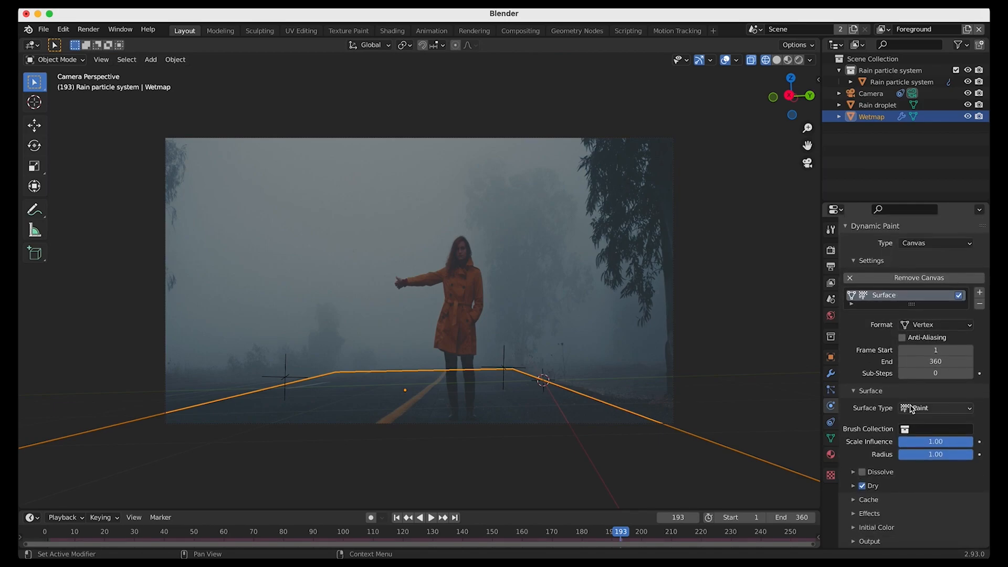
{"action": "left_click", "coordinate": [916, 430]}
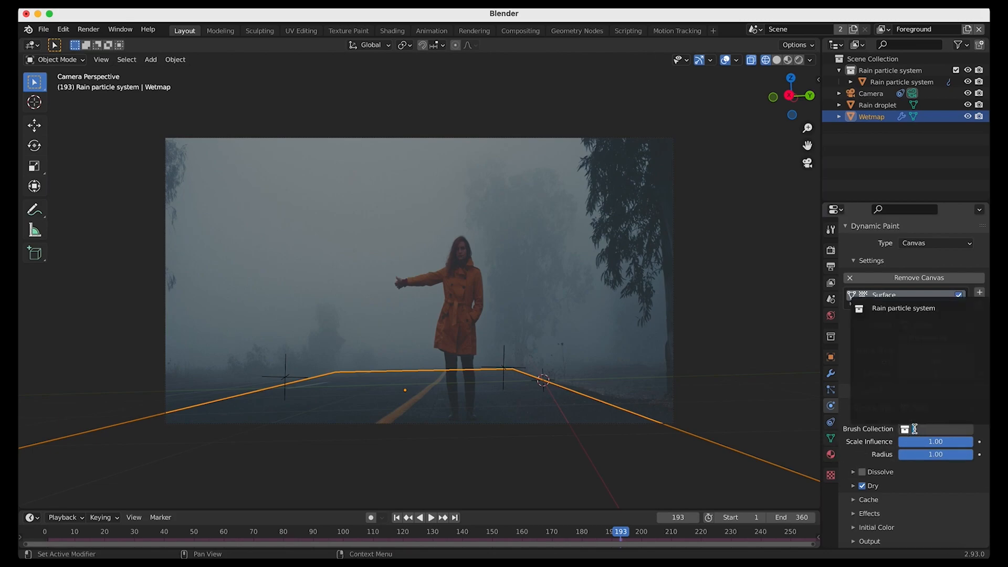
{"action": "left_click", "coordinate": [915, 308]}
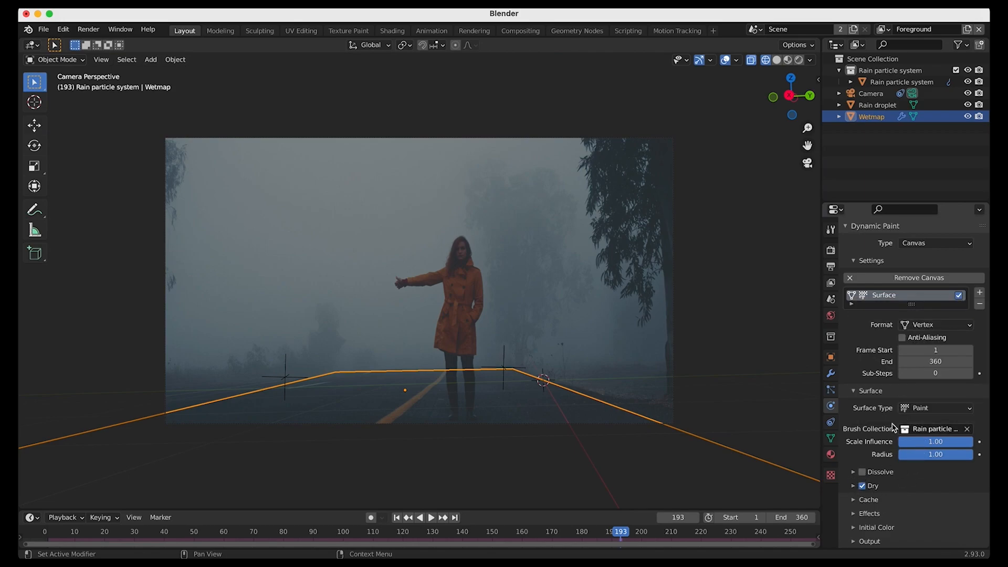
Step: Create the dp_wetmap output layer for the Wetmap plane's Dynamic Paint canvas surface
{"action": "left_click", "coordinate": [858, 541]}
{"action": "scroll", "coordinate": [876, 546], "scroll_direction": "down", "scroll_amount": 2}
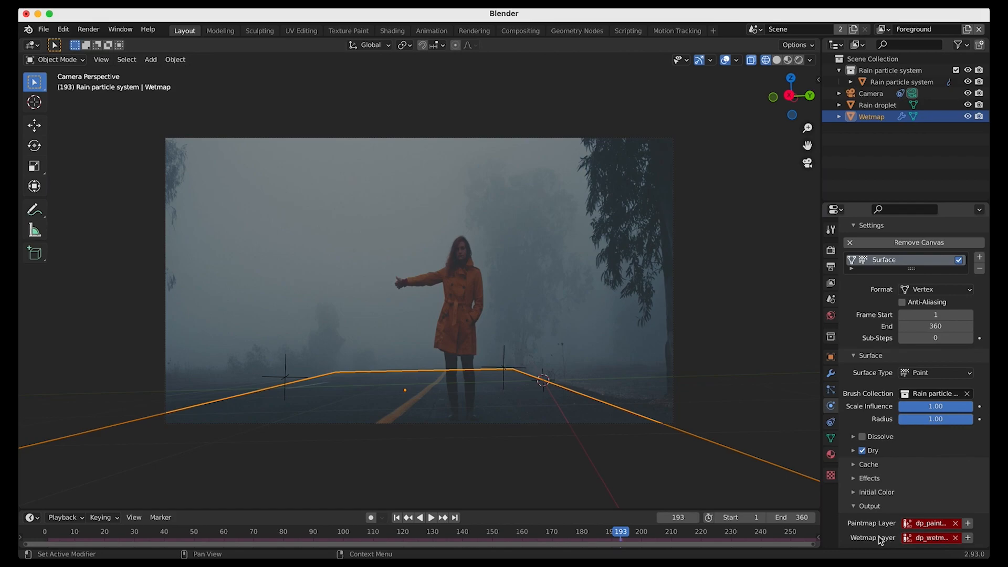
{"action": "left_click", "coordinate": [967, 539]}
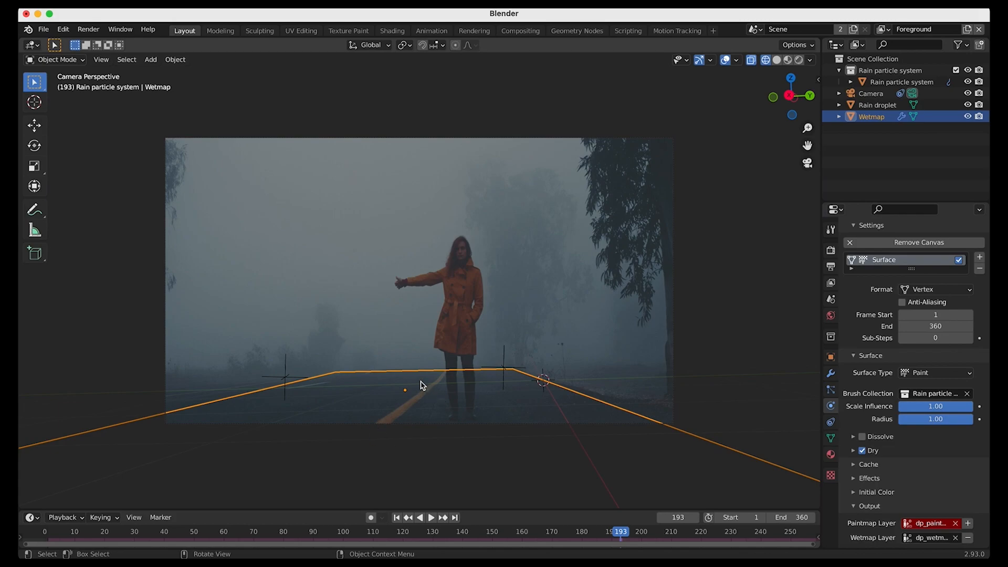
{"action": "scroll", "coordinate": [918, 377], "scroll_direction": "up", "scroll_amount": 8}
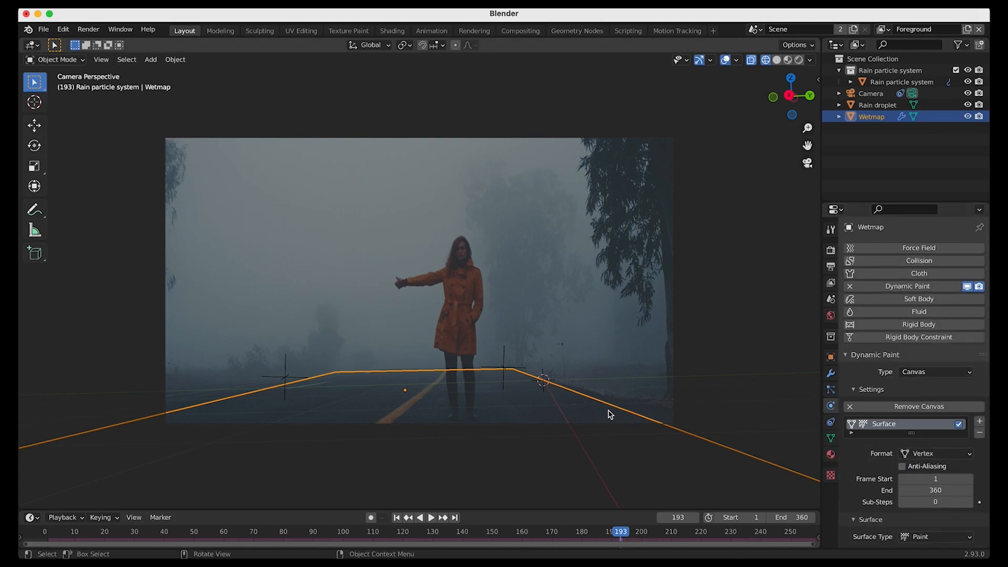
Step: Enable Dynamic Paint on the Rain particle system plane and add it as a brush
{"action": "left_click", "coordinate": [889, 84]}
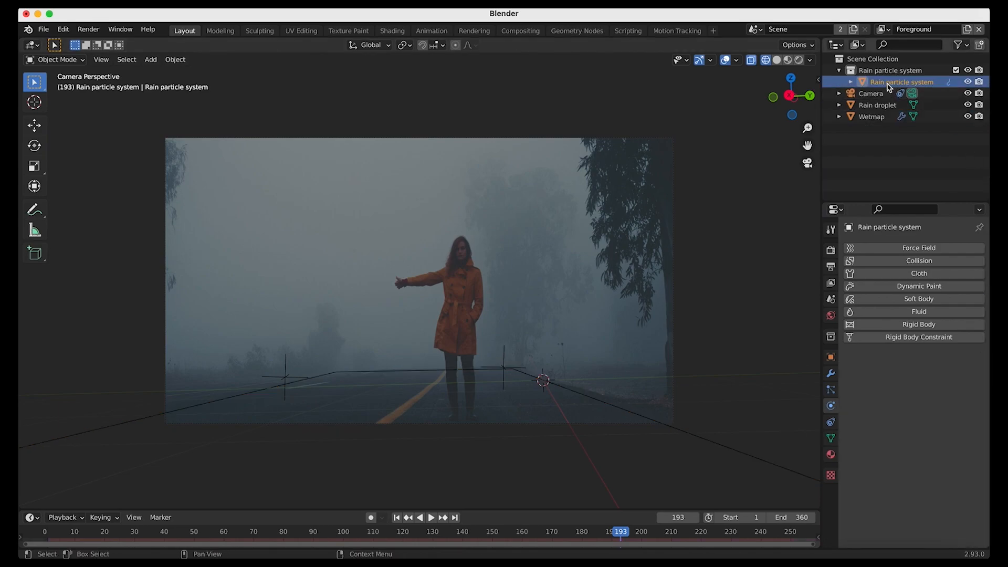
{"action": "left_click", "coordinate": [918, 287]}
{"action": "left_click", "coordinate": [915, 372]}
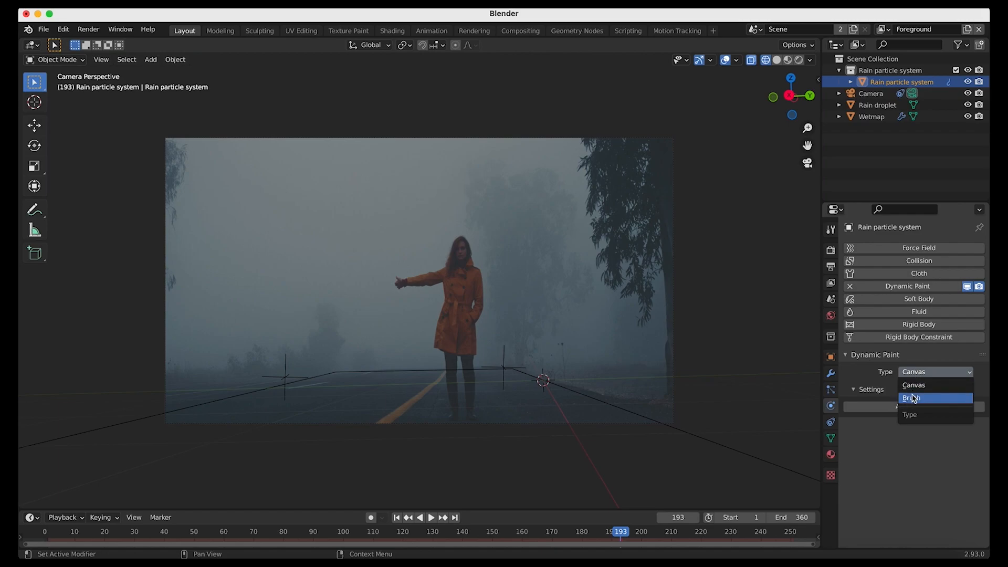
{"action": "left_click", "coordinate": [914, 398]}
{"action": "left_click", "coordinate": [916, 407]}
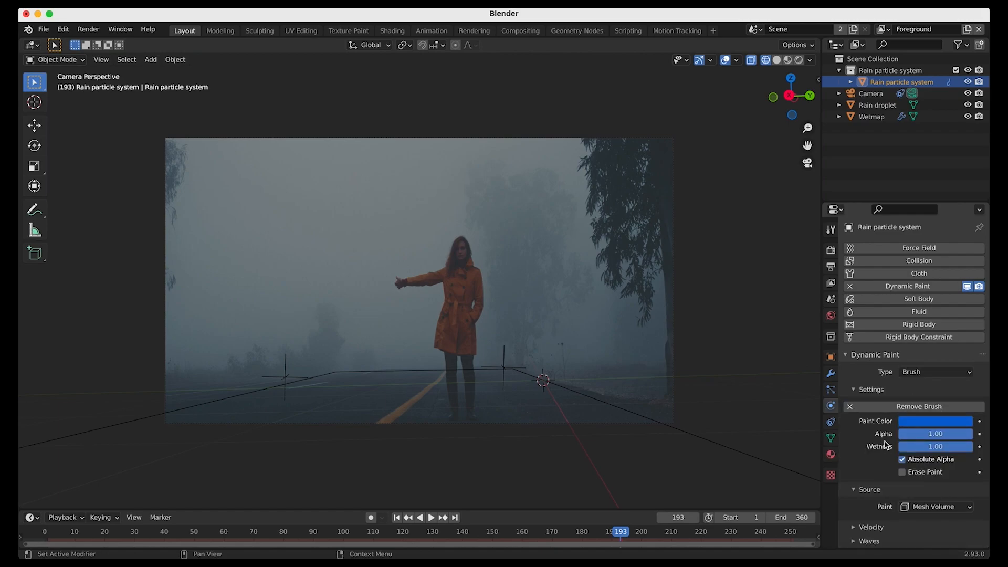
Step: Set the brush's paint source to Particle System and assign ParticleSystem to it
{"action": "left_click", "coordinate": [933, 507]}
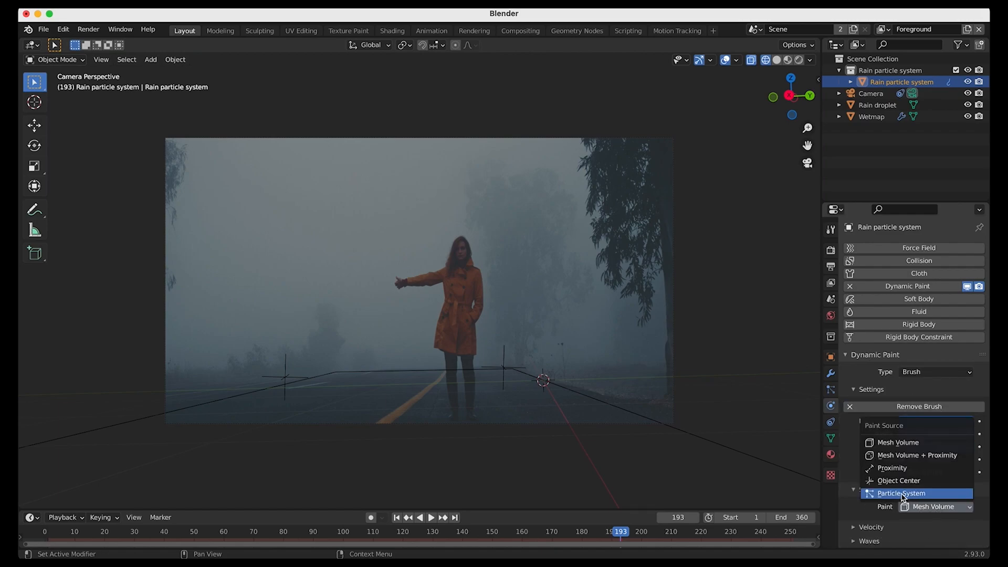
{"action": "left_click", "coordinate": [903, 495]}
{"action": "scroll", "coordinate": [903, 497], "scroll_direction": "down", "scroll_amount": 1}
{"action": "left_click", "coordinate": [917, 510]}
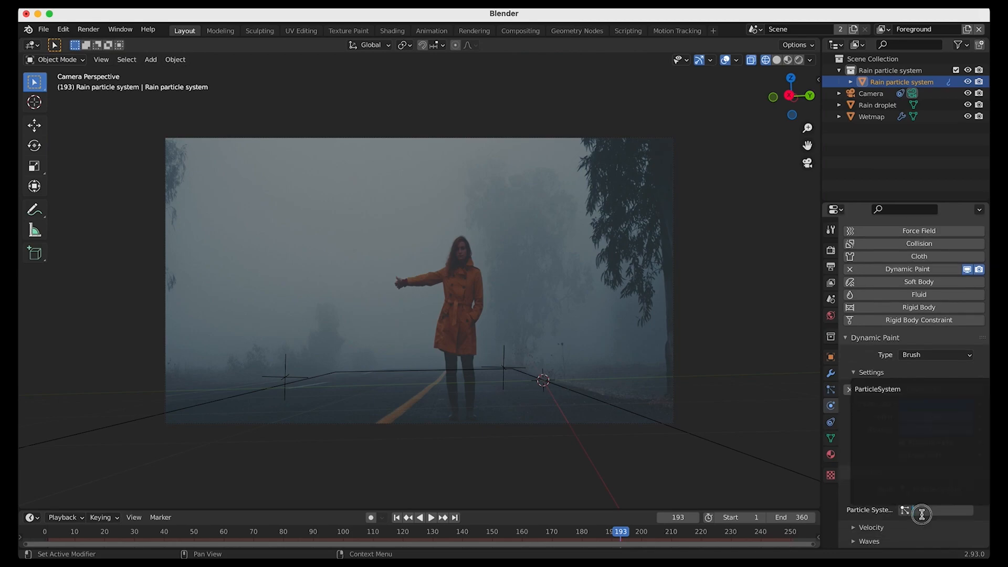
{"action": "left_click", "coordinate": [880, 389]}
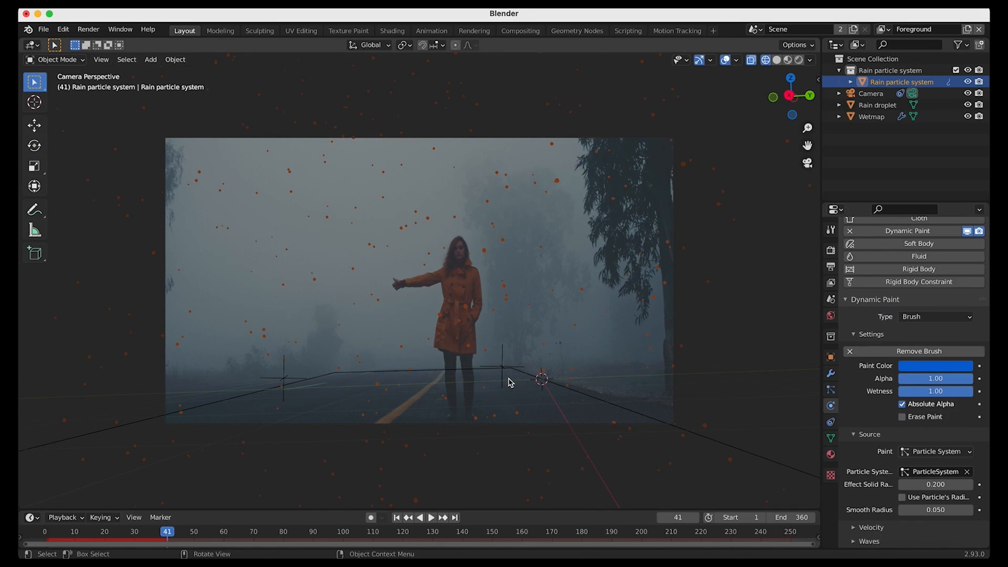
Step: Subdivide the Wetmap plane's mesh in Edit Mode with 10 cuts
{"action": "left_click", "coordinate": [579, 395]}
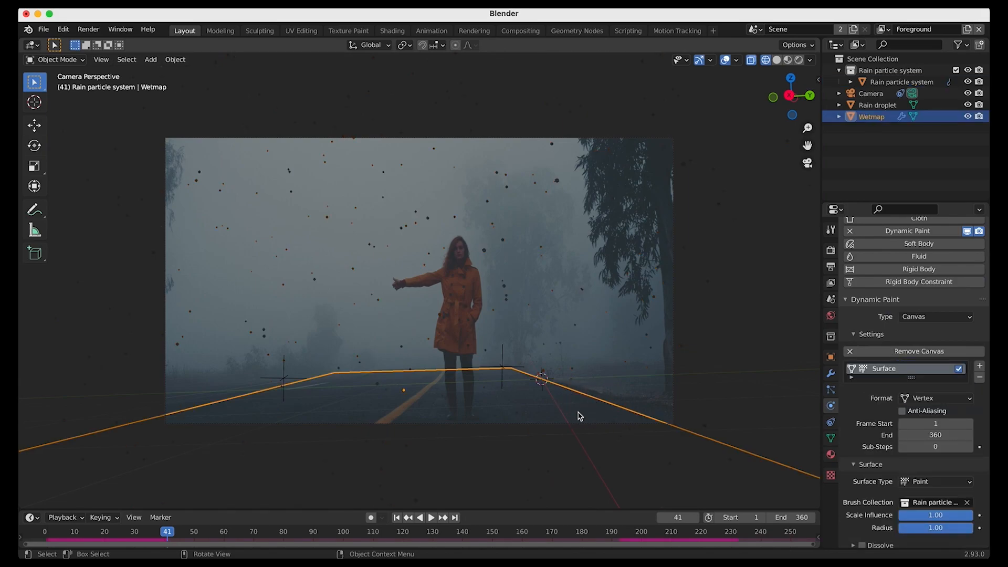
{"action": "left_click", "coordinate": [71, 60]}
{"action": "left_click", "coordinate": [57, 86]}
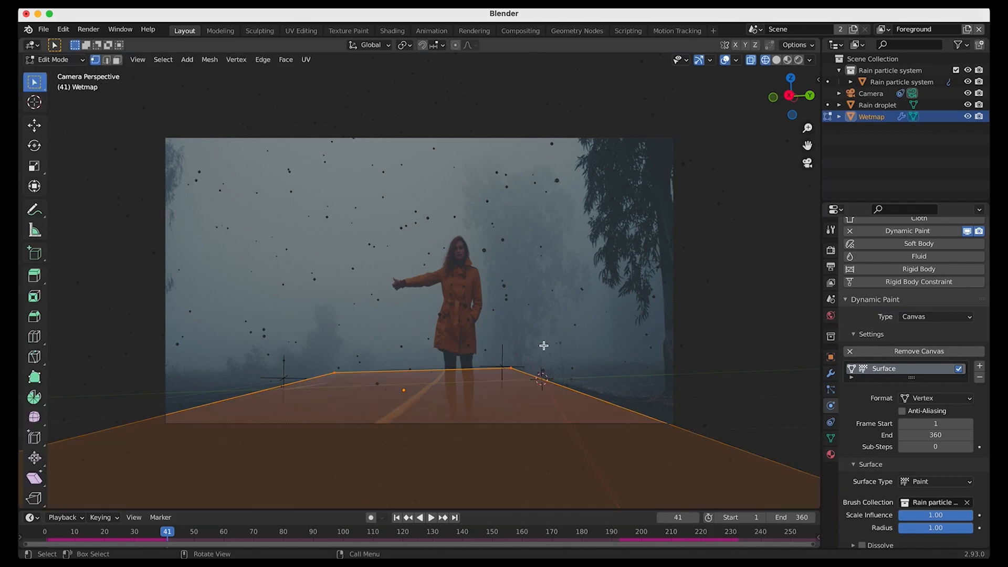
{"action": "scroll", "coordinate": [434, 305], "scroll_direction": "down", "scroll_amount": 2}
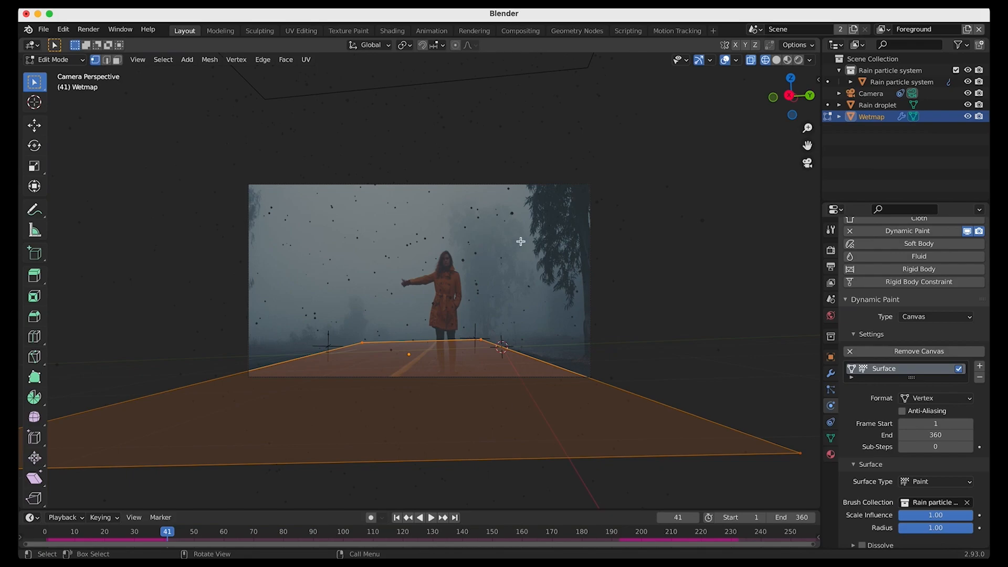
{"action": "left_click", "coordinate": [267, 61]}
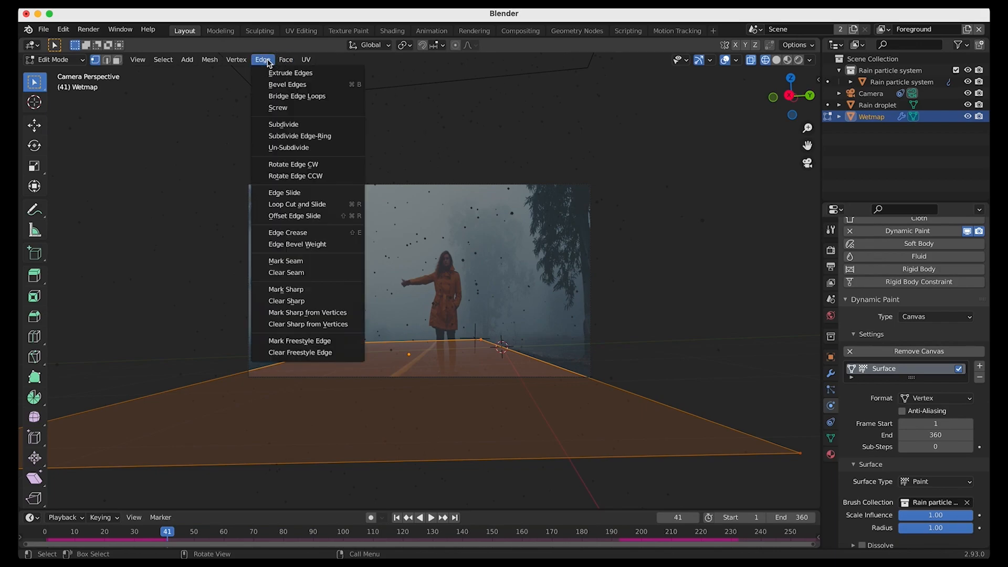
{"action": "left_click", "coordinate": [284, 125]}
{"action": "left_click_drag", "start_coordinate": [168, 417], "coordinate": [157, 415]}
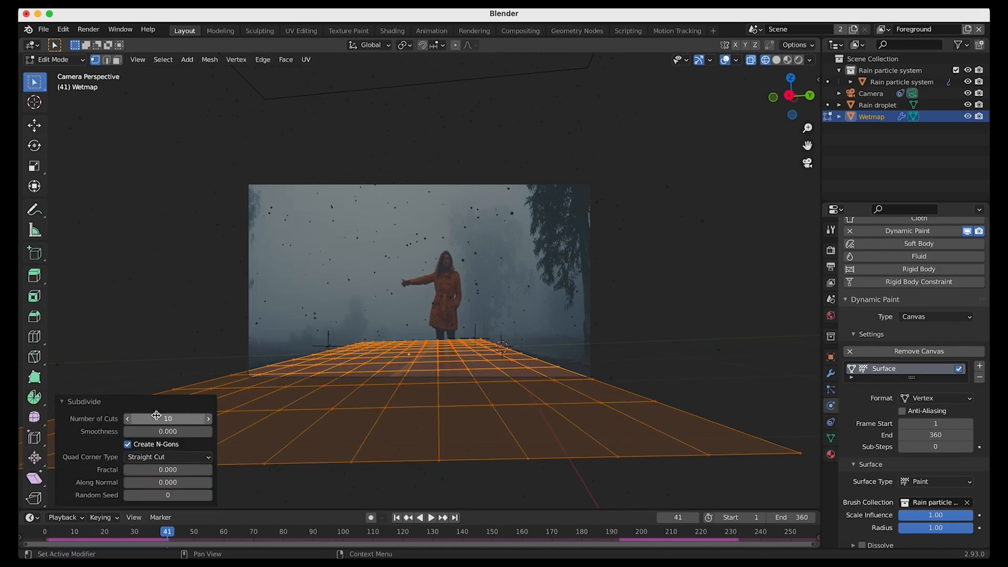
Step: Subdivide the Wetmap mesh again with 10 cuts and return to Object Mode
{"action": "left_click", "coordinate": [262, 59]}
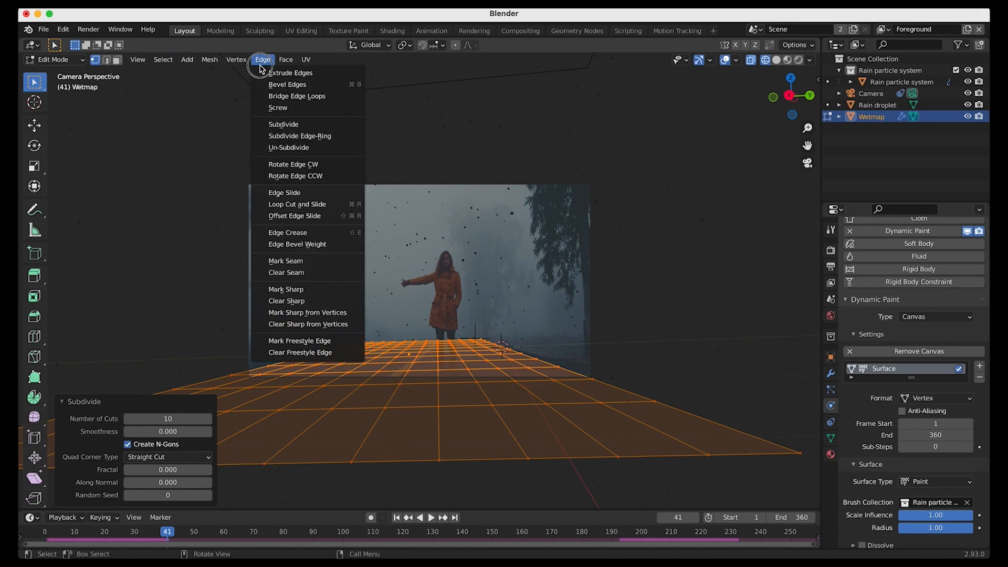
{"action": "left_click", "coordinate": [284, 124]}
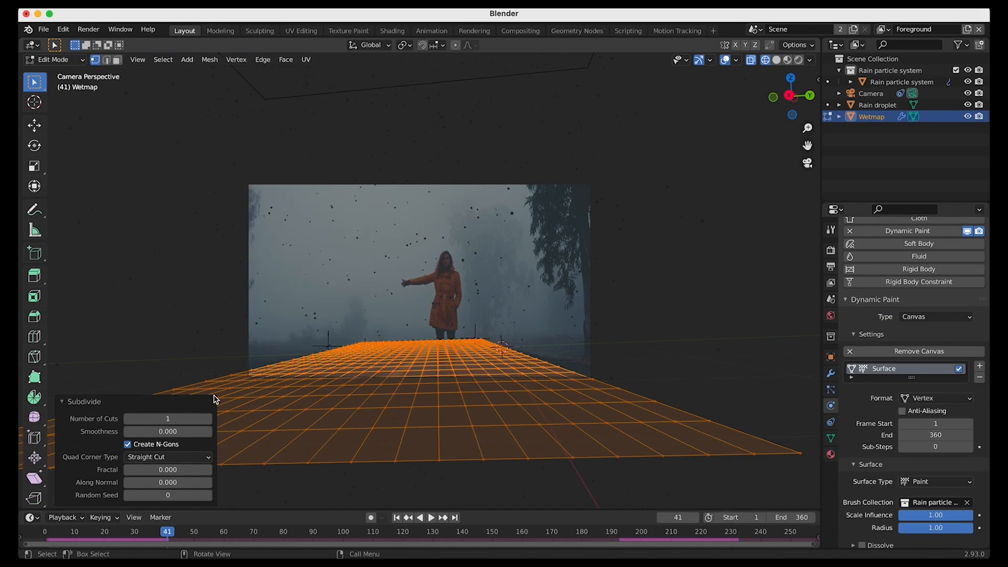
{"action": "left_click_drag", "start_coordinate": [198, 417], "coordinate": [284, 418]}
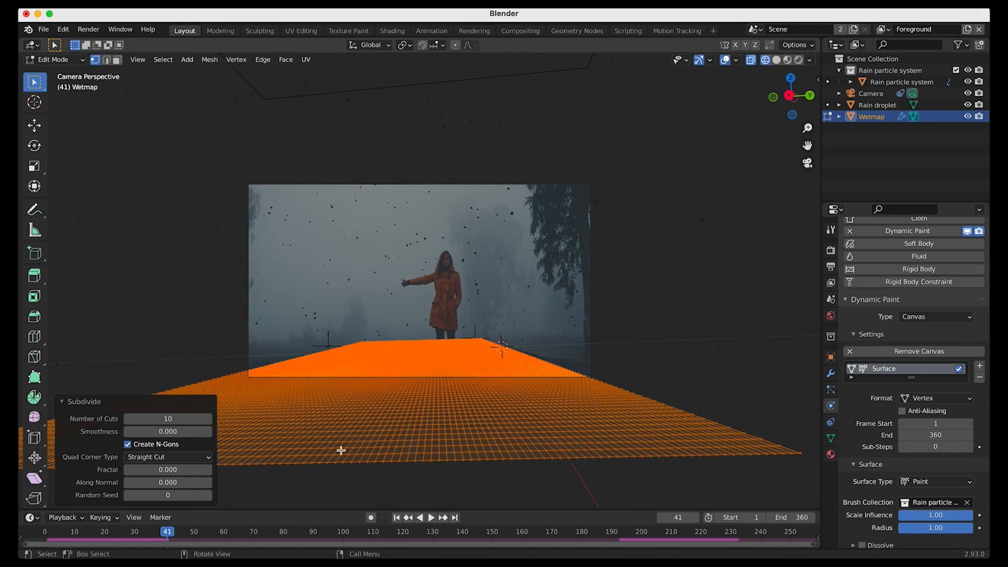
{"action": "left_click", "coordinate": [55, 60]}
{"action": "left_click", "coordinate": [52, 70]}
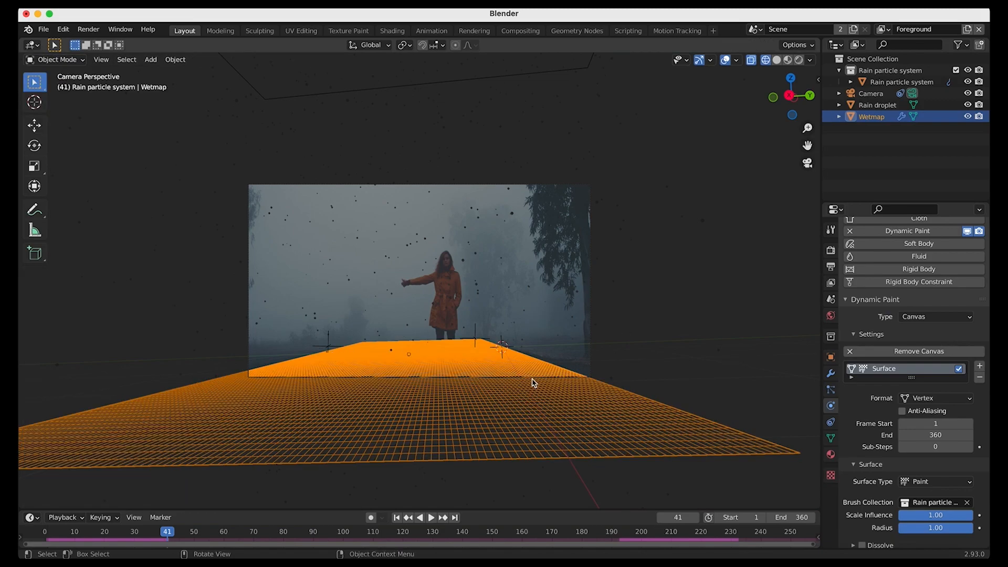
Step: Preview the Wetmap plane with a different viewport shading and check the name of its wetmap output layer
{"action": "key", "text": "z"}
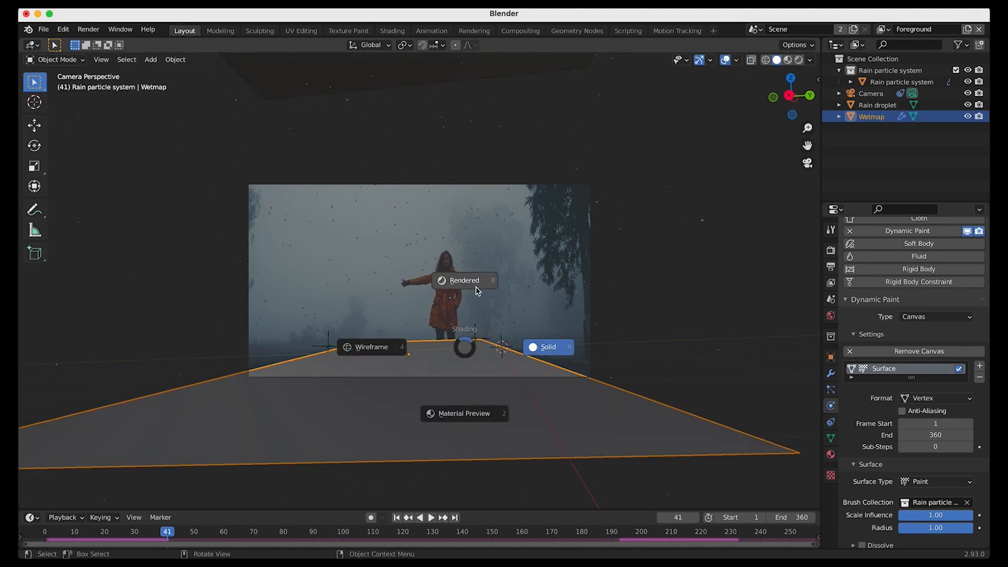
{"action": "left_click", "coordinate": [475, 291]}
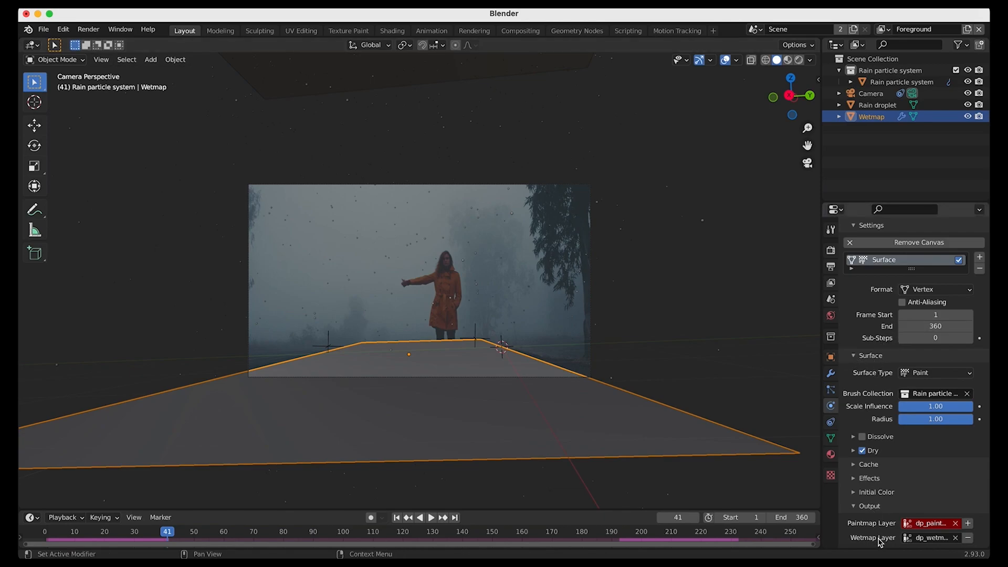
{"action": "left_click", "coordinate": [929, 538]}
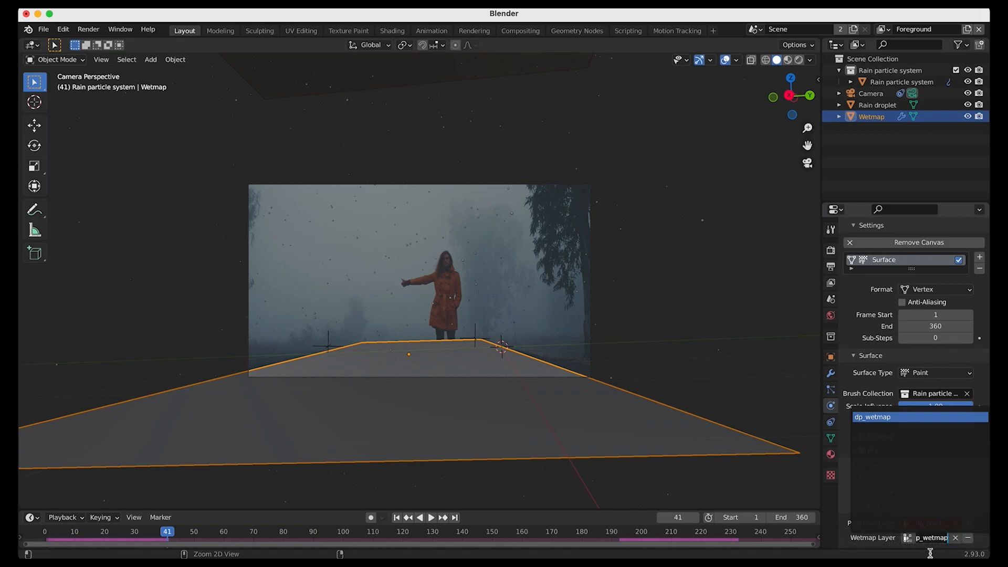
Step: Add a new material to the Wetmap plane and name it wetmap
{"action": "left_click", "coordinate": [830, 455]}
{"action": "left_click", "coordinate": [898, 285]}
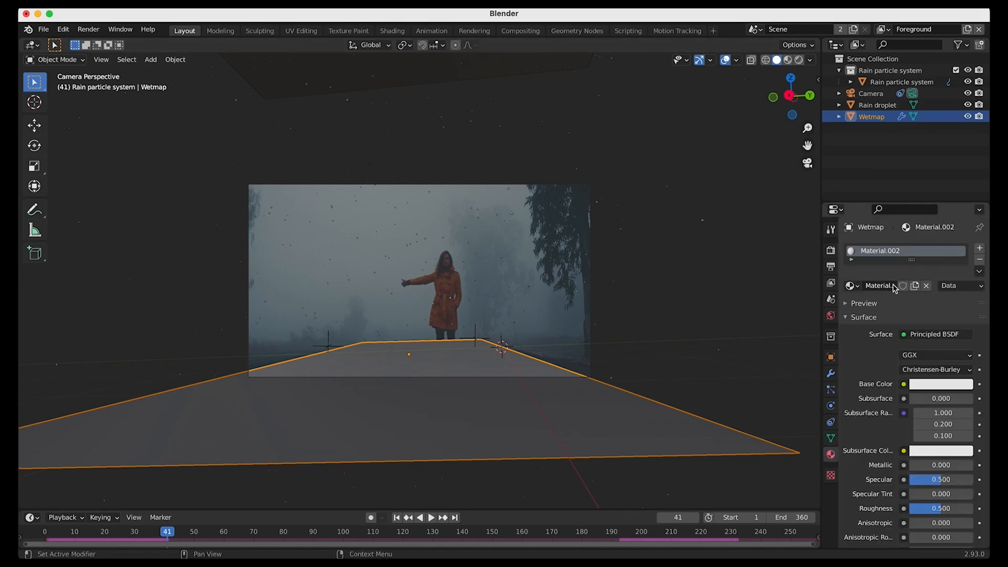
{"action": "left_click", "coordinate": [880, 287]}
{"action": "type", "text": "wetmap"}
{"action": "key", "text": "Return"}
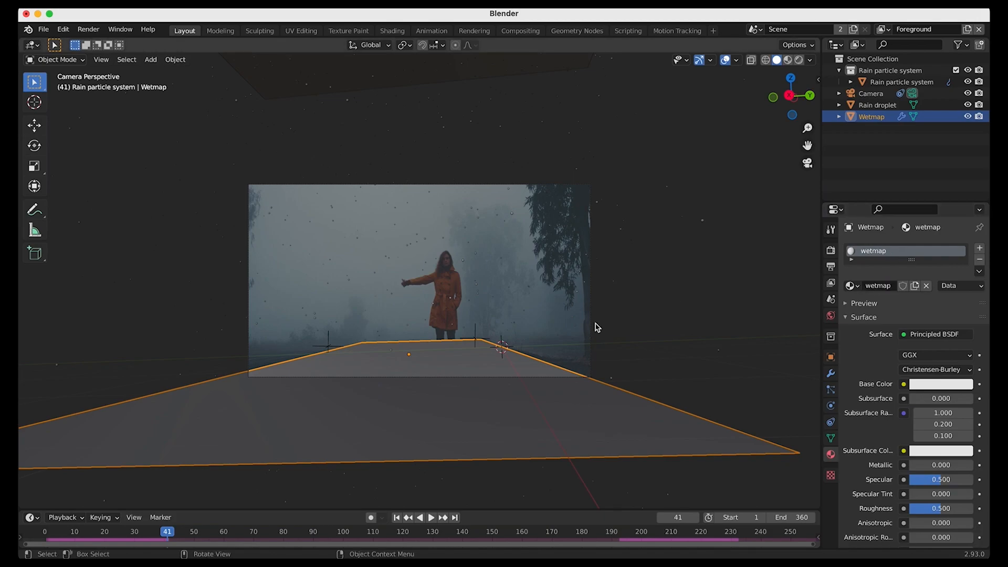
Step: Switch to the Shading workspace and show the Wetmap plane in rendered viewport shading
{"action": "left_click", "coordinate": [393, 31]}
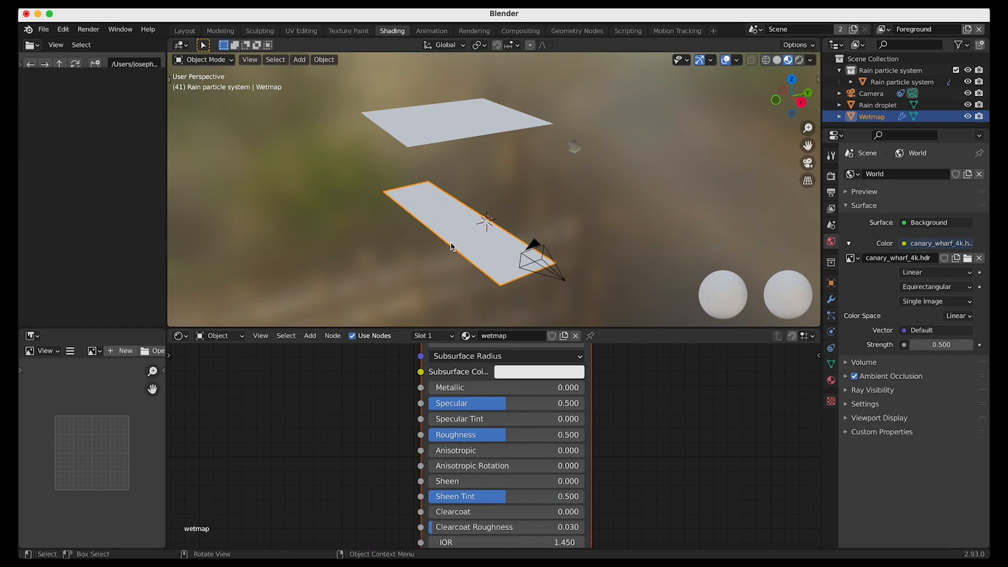
{"action": "key", "text": "z"}
{"action": "left_click", "coordinate": [535, 231]}
{"action": "key", "text": "z"}
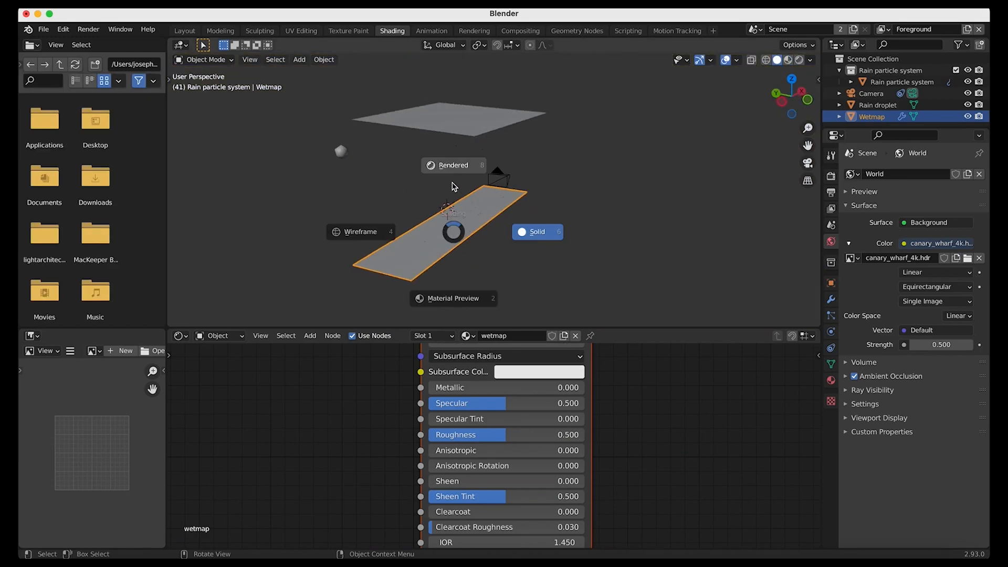
{"action": "left_click", "coordinate": [452, 183]}
{"action": "scroll", "coordinate": [487, 221], "scroll_direction": "up", "scroll_amount": 5}
{"action": "scroll", "coordinate": [487, 221], "scroll_direction": "right", "scroll_amount": 10}
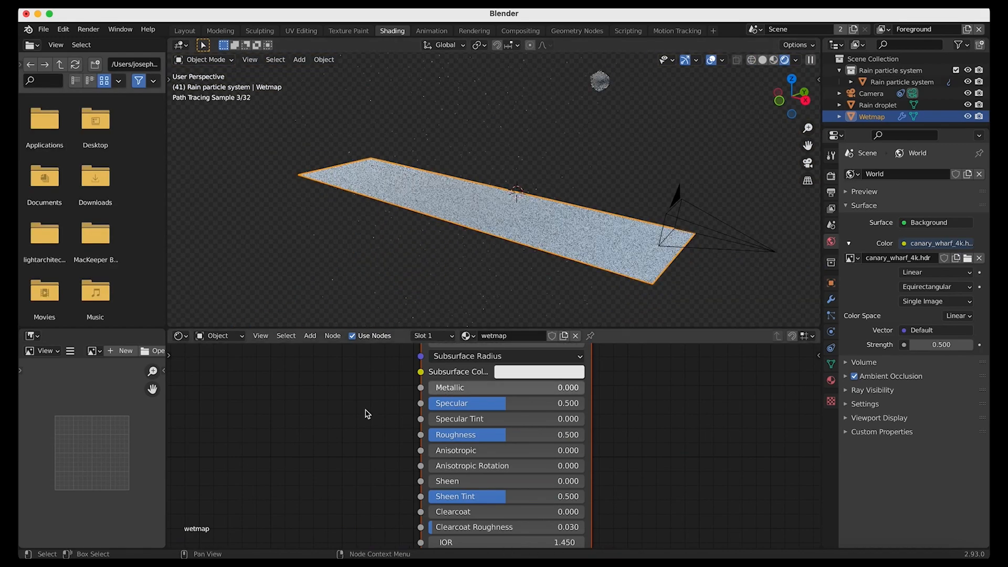
Step: Add an Attribute node to the wetmap material and connect its Color output to the Principled BSDF's Roughness
{"action": "key", "text": "Home"}
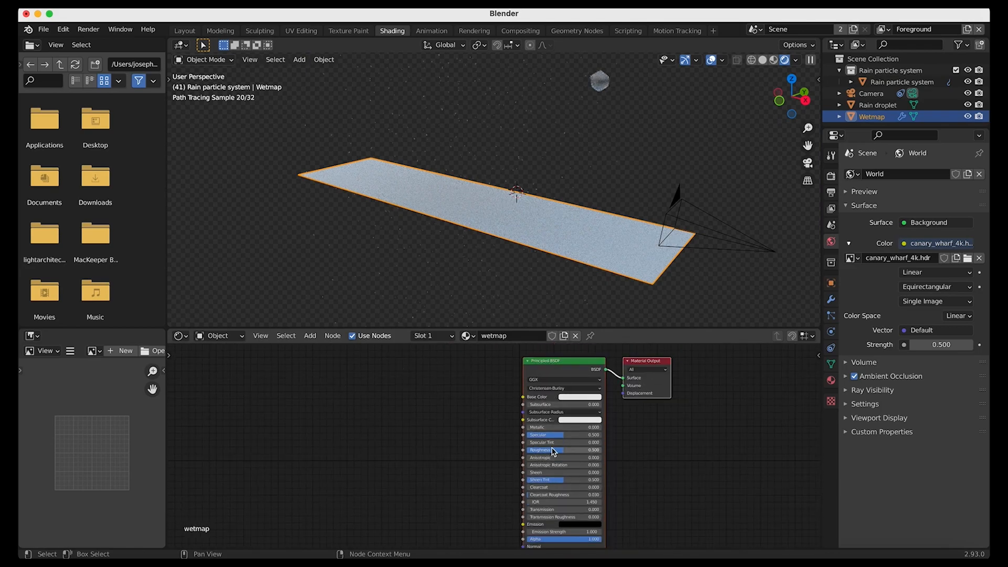
{"action": "scroll", "coordinate": [578, 457], "scroll_direction": "up", "scroll_amount": 2}
{"action": "scroll", "coordinate": [587, 463], "scroll_direction": "up", "scroll_amount": 3}
{"action": "scroll", "coordinate": [587, 464], "scroll_direction": "down", "scroll_amount": 2}
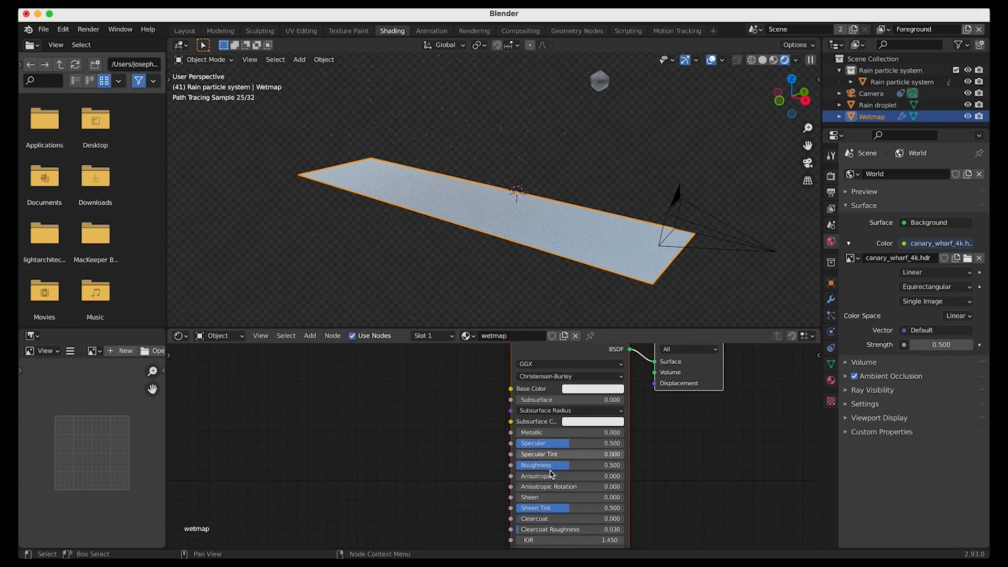
{"action": "key", "text": "shift+a"}
{"action": "mouse_move", "coordinate": [325, 427]}
{"action": "left_click", "coordinate": [401, 210]}
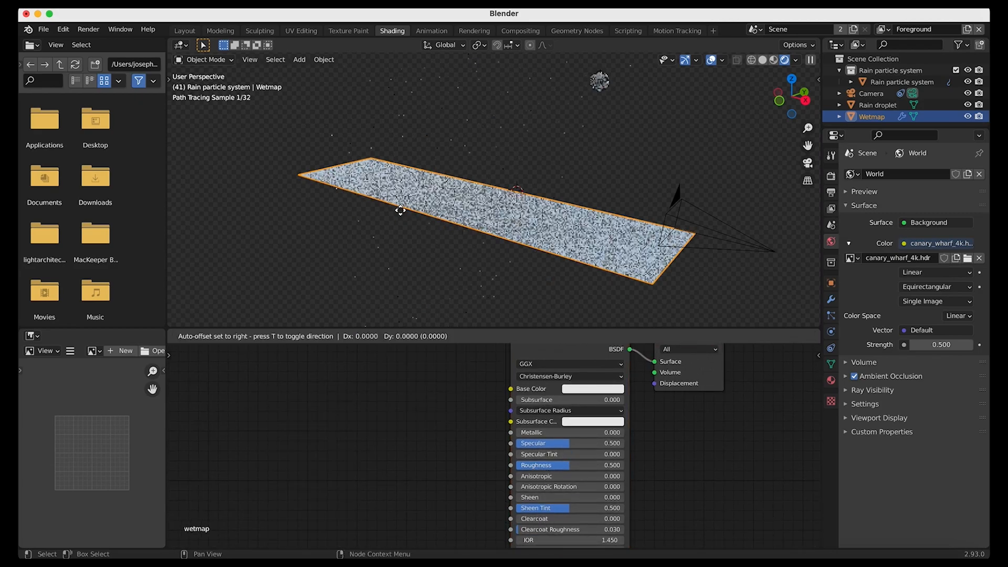
{"action": "left_click", "coordinate": [312, 462]}
{"action": "left_click_drag", "start_coordinate": [345, 451], "coordinate": [504, 466]}
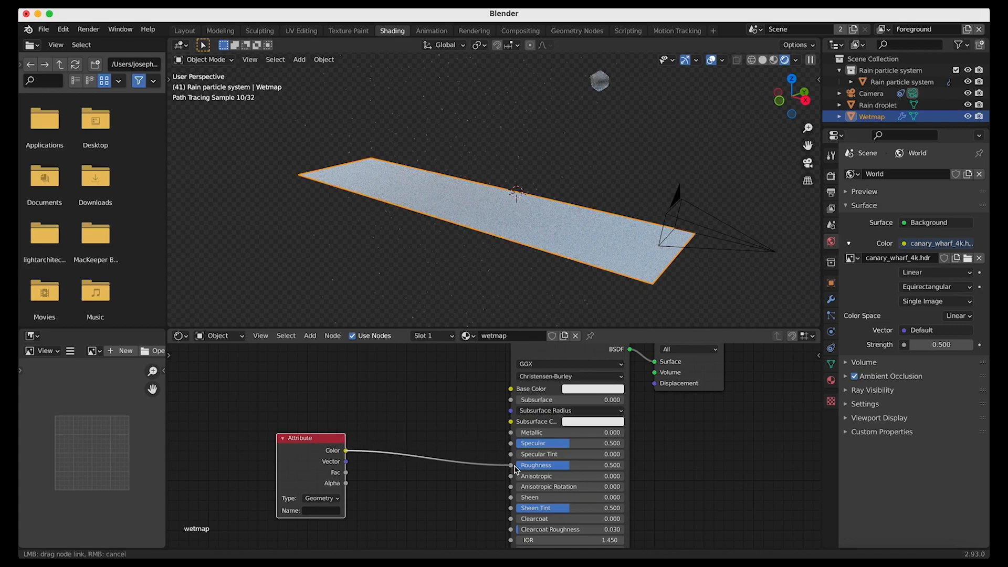
Step: Set the Attribute node's name to dp_wetmap and inspect the plane's rendered surface
{"action": "left_click", "coordinate": [317, 511]}
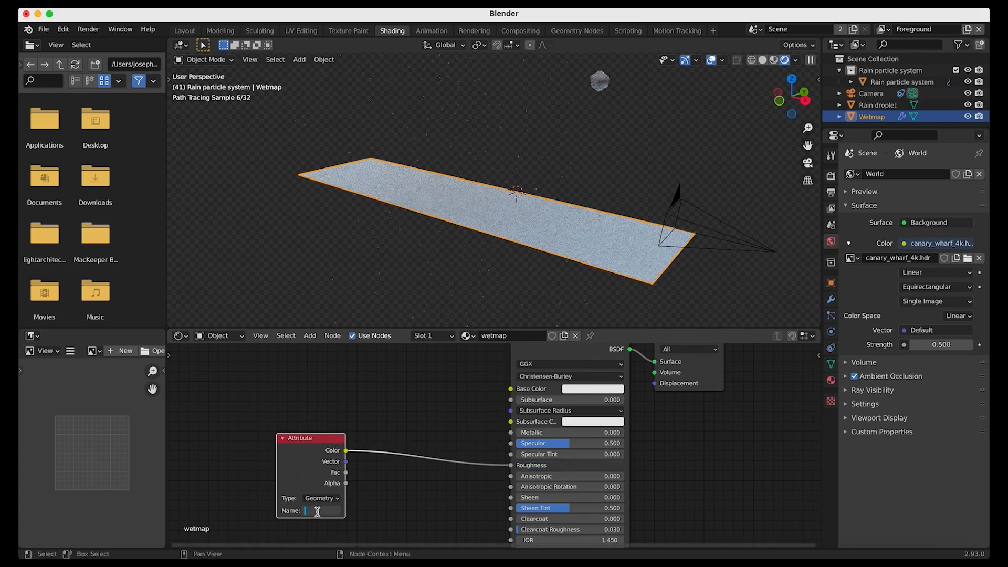
{"action": "type", "text": "dp_wetmap"}
{"action": "key", "text": "Return"}
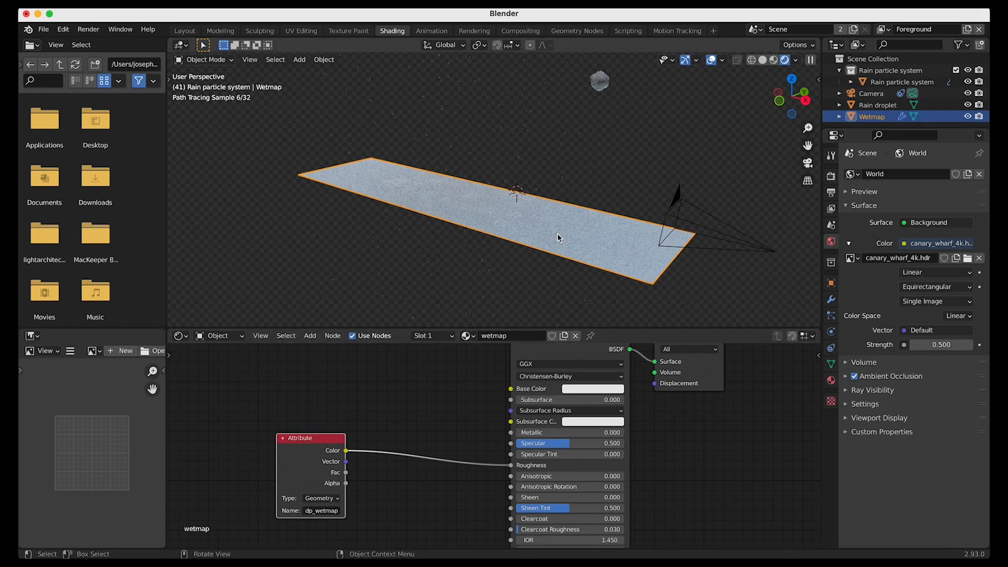
{"action": "scroll", "coordinate": [557, 233], "scroll_direction": "up", "scroll_amount": 5}
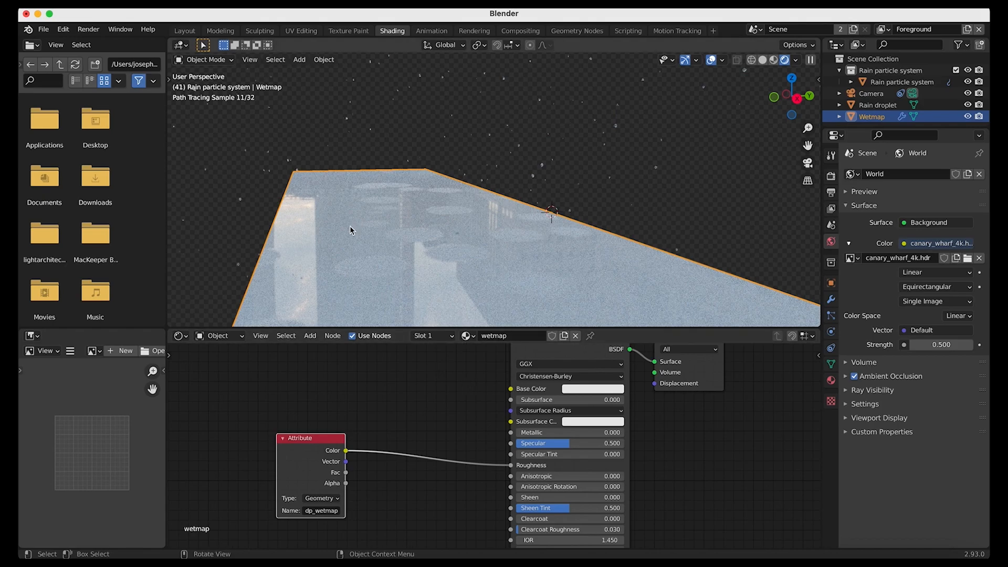
{"action": "middle_click_drag", "start_coordinate": [356, 219], "coordinate": [350, 225]}
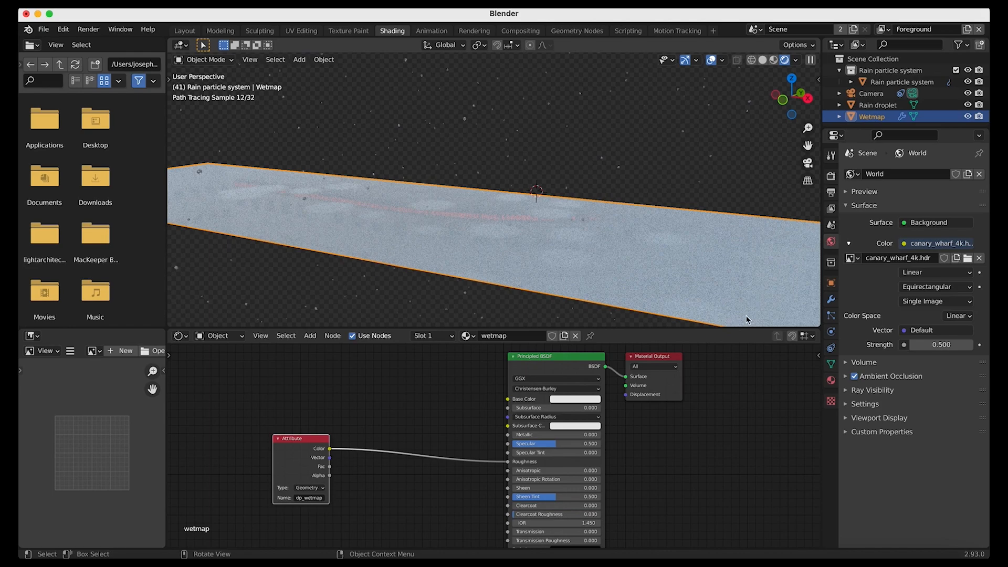
Step: Insert a Mix Shader between the Principled BSDF and Material Output, and connect the Attribute node's Color to its Fac
{"action": "left_click_drag", "start_coordinate": [573, 372], "coordinate": [533, 371]}
{"action": "left_click_drag", "start_coordinate": [656, 350], "coordinate": [735, 363]}
{"action": "key", "text": "shift+a"}
{"action": "mouse_move", "coordinate": [617, 467]}
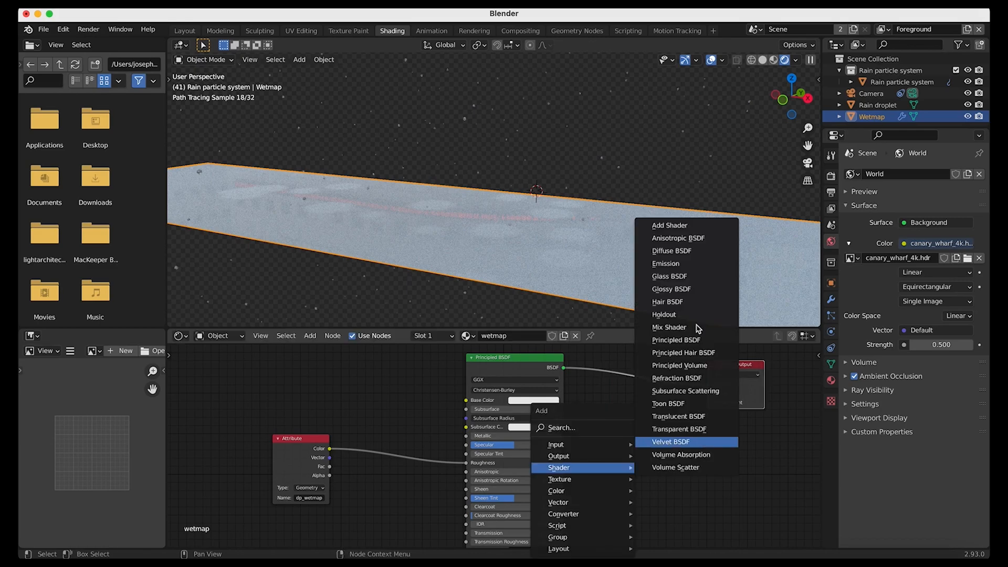
{"action": "left_click", "coordinate": [669, 327]}
{"action": "left_click", "coordinate": [625, 369]}
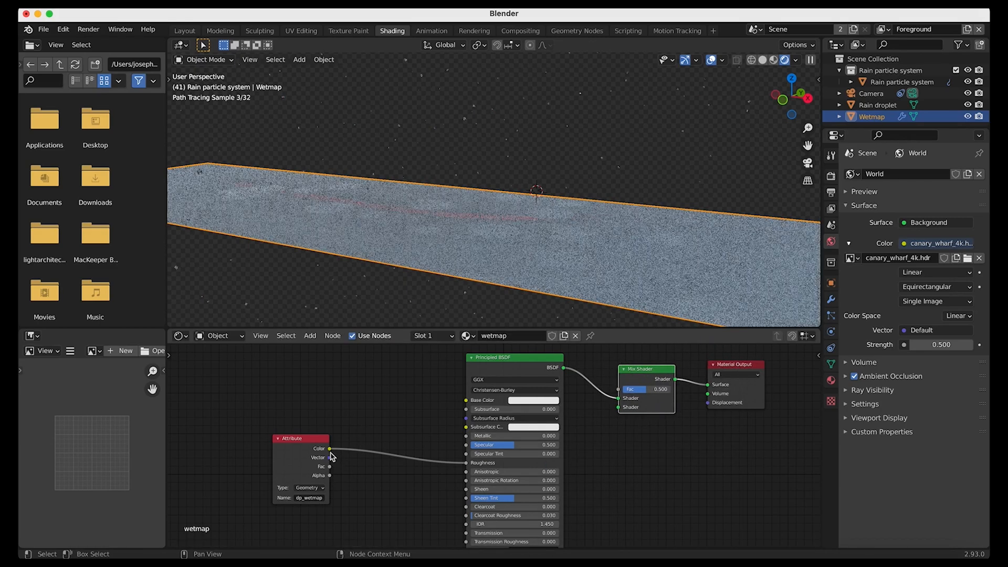
{"action": "left_click_drag", "start_coordinate": [331, 450], "coordinate": [618, 390]}
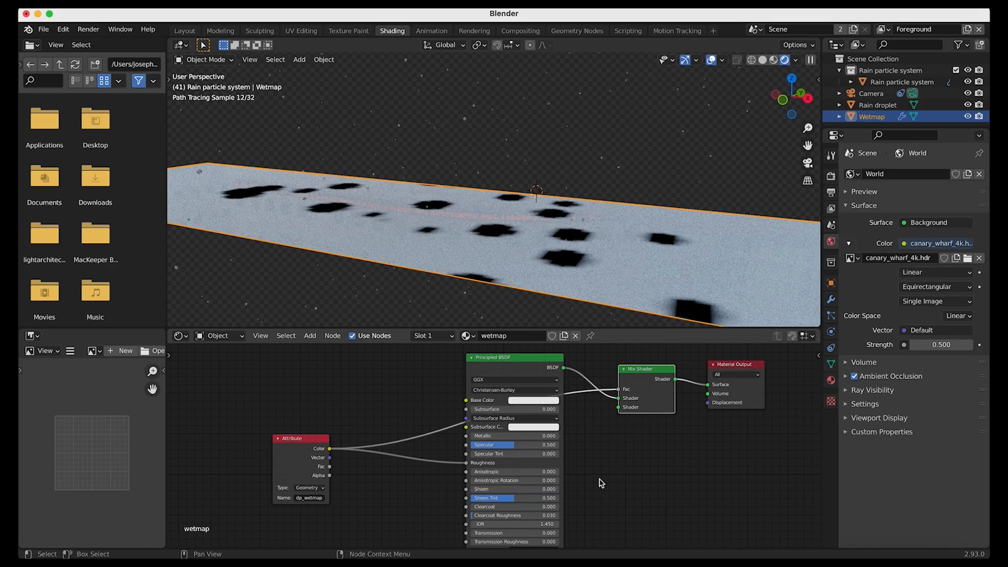
Step: Add a Transparent BSDF and connect it to the Mix Shader's second Shader input
{"action": "key", "text": "shift+a"}
{"action": "mouse_move", "coordinate": [604, 478]}
{"action": "left_click", "coordinate": [664, 439]}
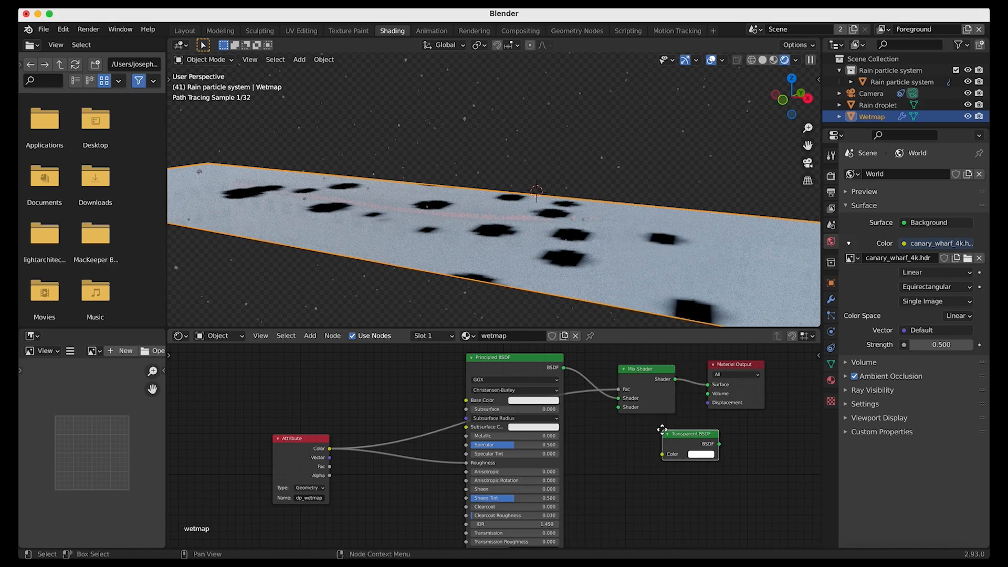
{"action": "left_click_drag", "start_coordinate": [663, 430], "coordinate": [714, 385]}
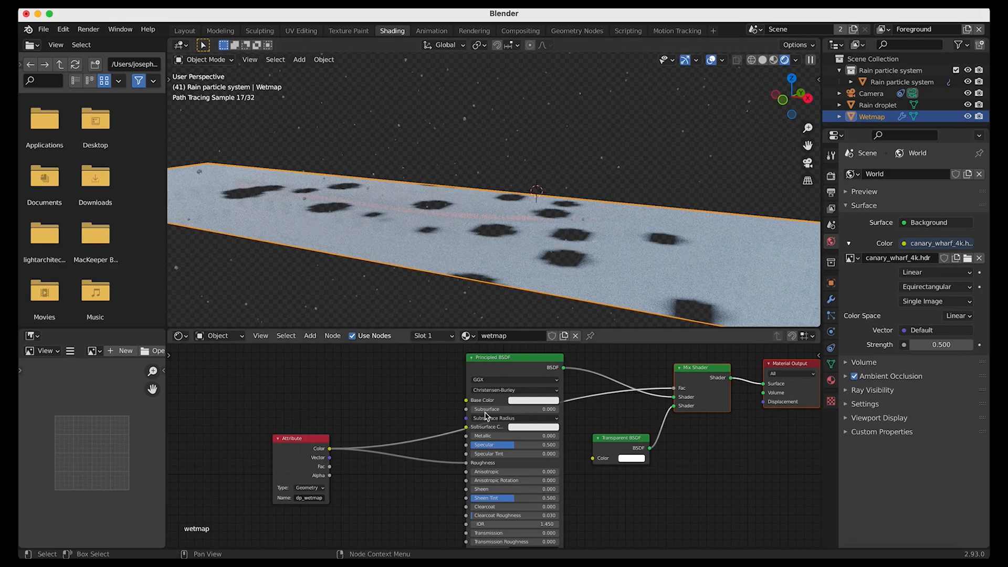
Step: Insert an Invert node between the Attribute's Color and the Mix Shader's Fac, and arrange it clear of the Transparent BSDF
{"action": "key", "text": "shift+a"}
{"action": "mouse_move", "coordinate": [284, 446]}
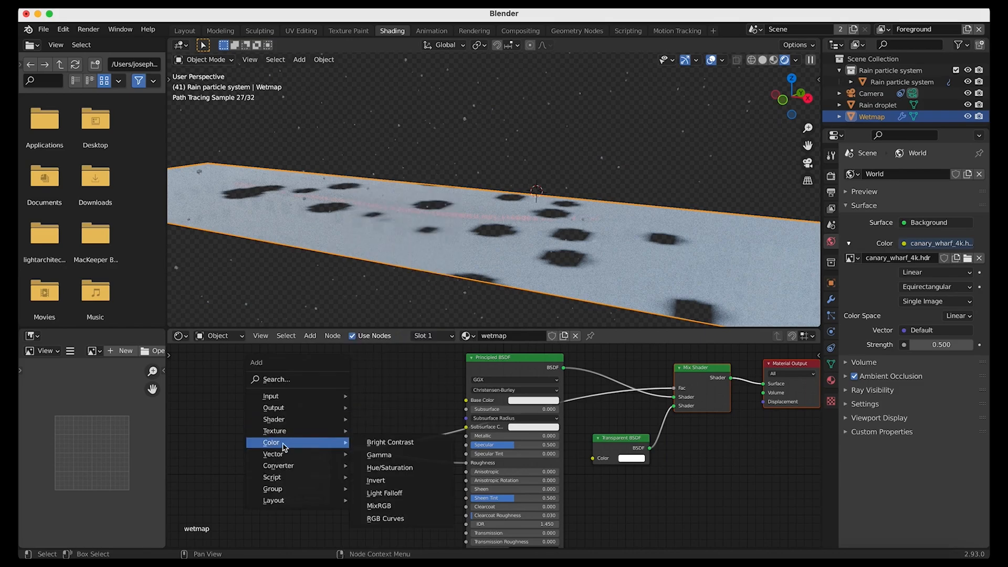
{"action": "left_click", "coordinate": [376, 480]}
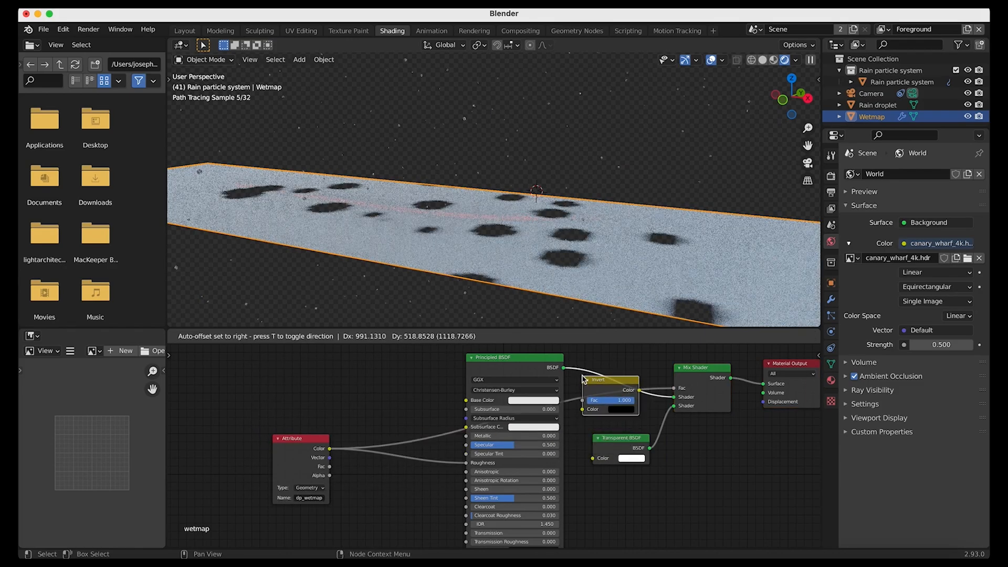
{"action": "left_click", "coordinate": [598, 371]}
{"action": "left_click_drag", "start_coordinate": [633, 408], "coordinate": [685, 397]}
{"action": "left_click_drag", "start_coordinate": [623, 356], "coordinate": [604, 407]}
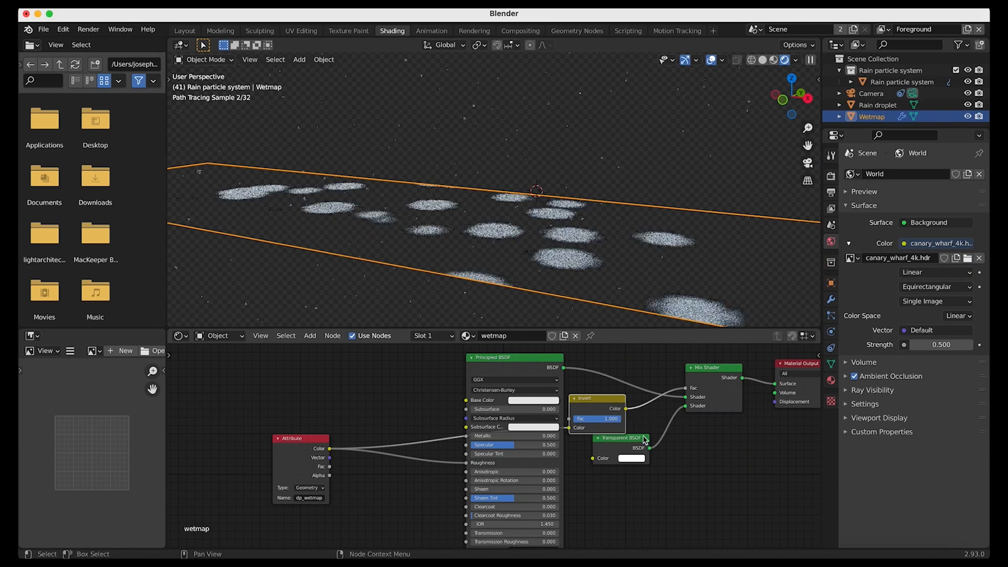
{"action": "left_click_drag", "start_coordinate": [612, 444], "coordinate": [625, 475]}
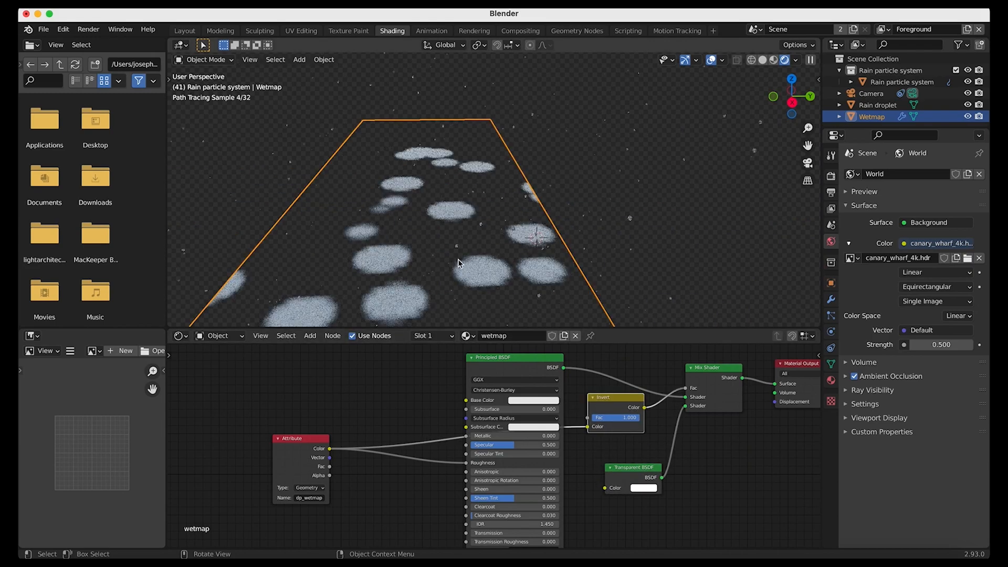
Step: Darken the Principled BSDF's Base Color to dark grey and inspect the wet patches on the plane
{"action": "middle_click_drag", "start_coordinate": [447, 288], "coordinate": [445, 244]}
{"action": "left_click", "coordinate": [531, 401]}
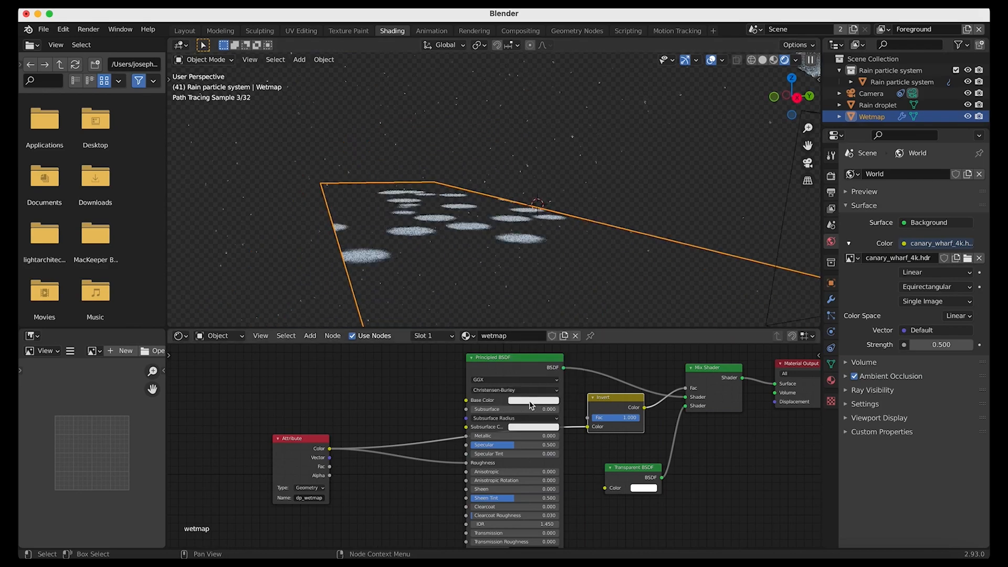
{"action": "left_click", "coordinate": [578, 325]}
{"action": "middle_click_drag", "start_coordinate": [502, 238], "coordinate": [478, 259]}
{"action": "scroll", "coordinate": [500, 240], "scroll_direction": "up", "scroll_amount": 3}
{"action": "scroll", "coordinate": [500, 240], "scroll_direction": "up", "scroll_amount": 1}
{"action": "scroll", "coordinate": [500, 239], "scroll_direction": "down", "scroll_amount": 2}
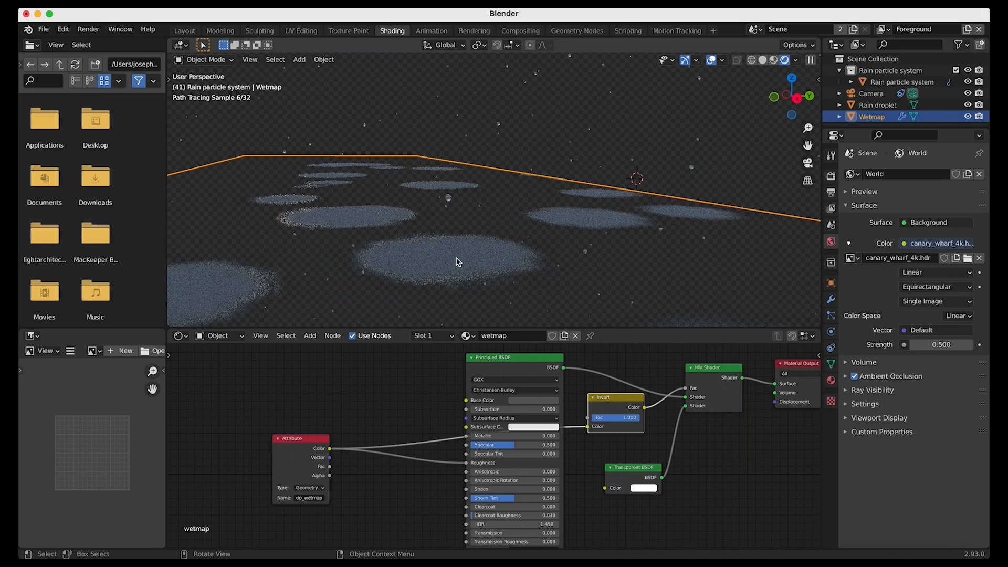
{"action": "scroll", "coordinate": [440, 232], "scroll_direction": "down", "scroll_amount": 3}
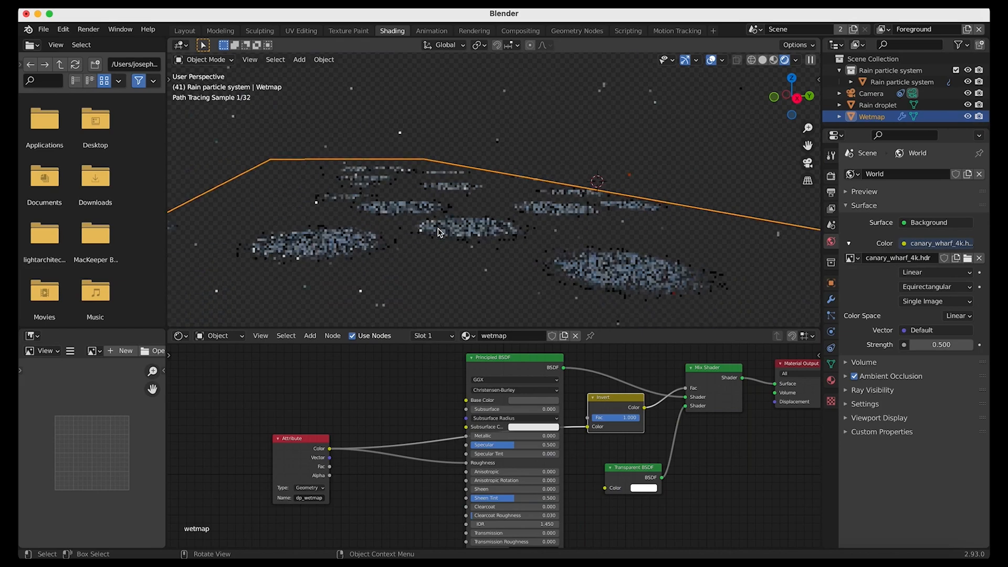
{"action": "scroll", "coordinate": [440, 233], "scroll_direction": "down", "scroll_amount": 3}
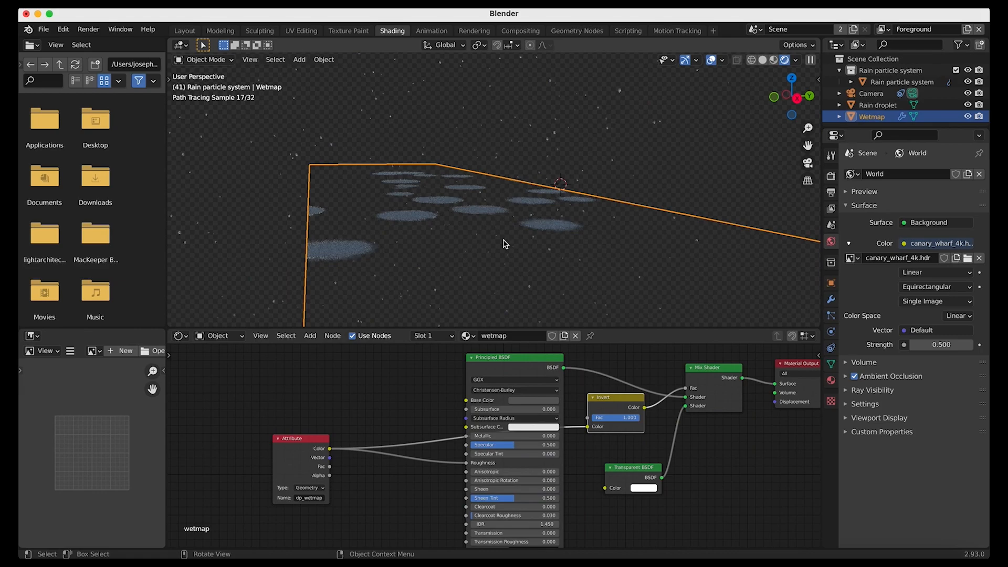
Step: Return to the Layout workspace and check the wetmap over the footage in rendered viewport shading
{"action": "key", "text": "z"}
{"action": "left_click", "coordinate": [580, 245]}
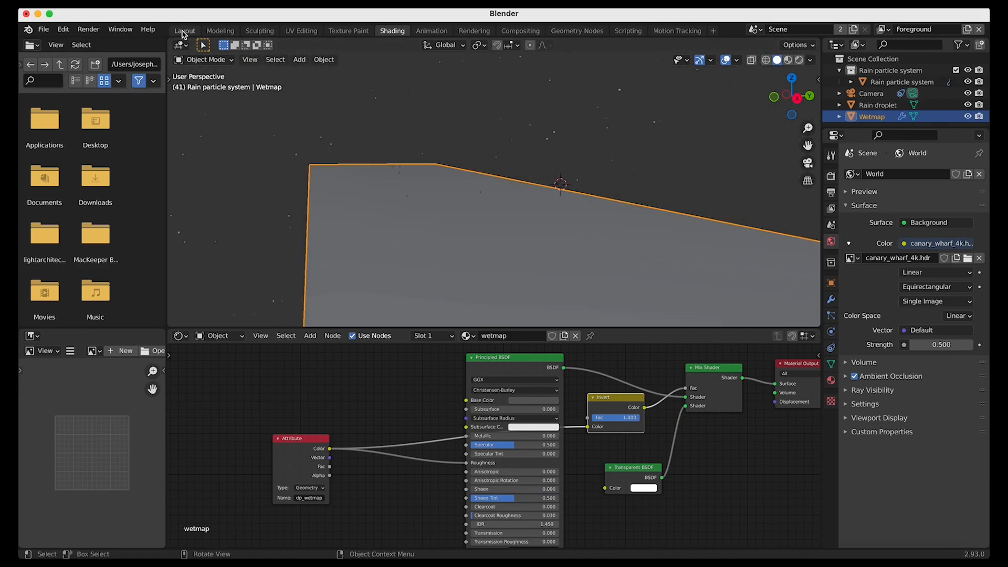
{"action": "left_click", "coordinate": [184, 30]}
{"action": "key", "text": "z"}
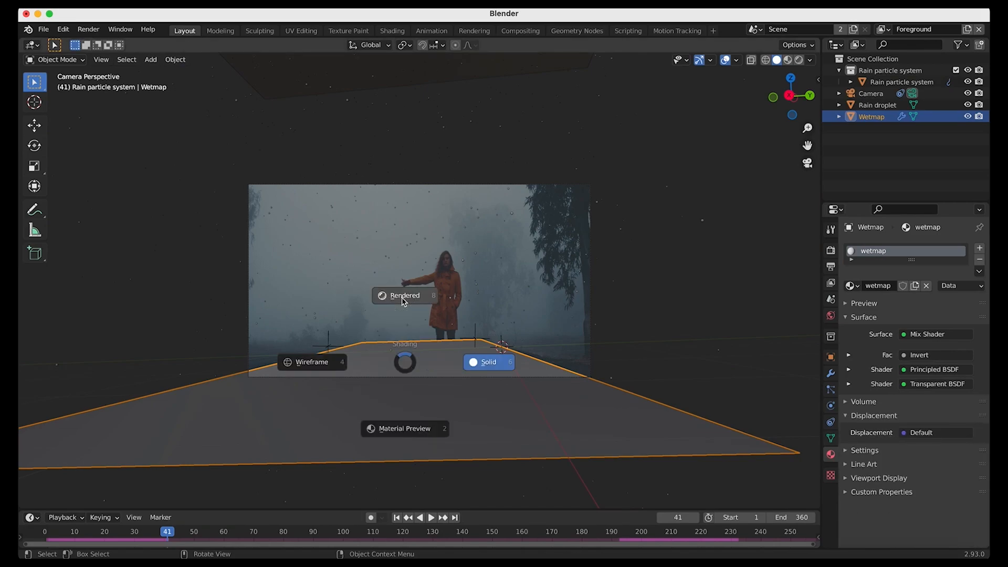
{"action": "left_click", "coordinate": [404, 302]}
{"action": "left_click", "coordinate": [665, 163]}
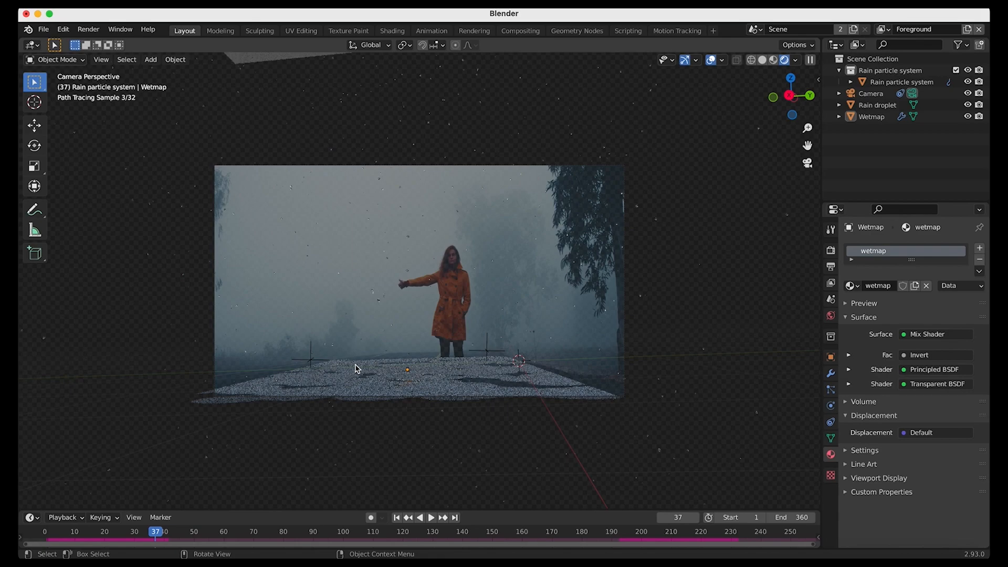
Step: Switch to solid viewport shading and review the rain emitter's particle settings
{"action": "key", "text": "z"}
{"action": "left_click", "coordinate": [563, 255]}
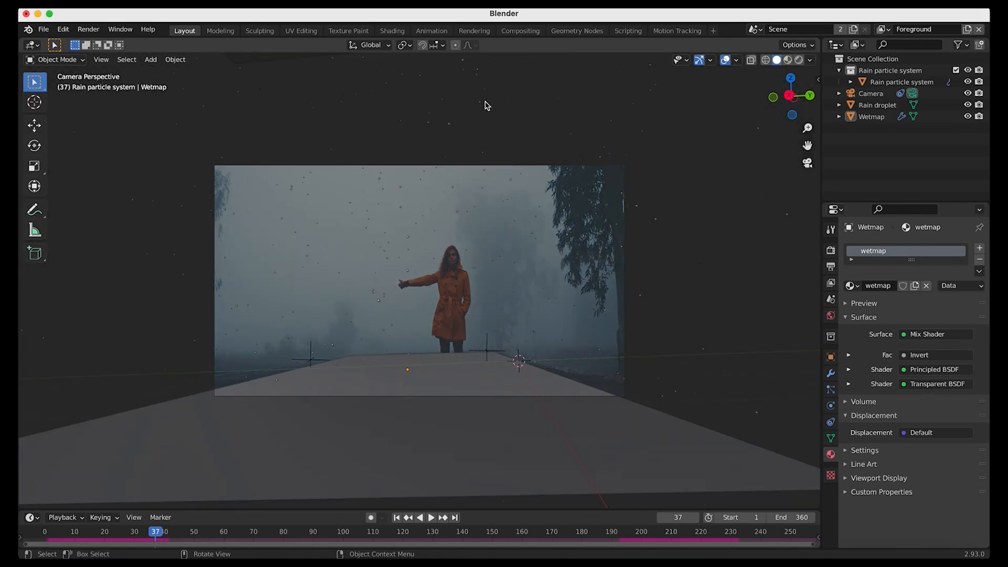
{"action": "left_click", "coordinate": [487, 105]}
{"action": "left_click", "coordinate": [830, 390]}
{"action": "scroll", "coordinate": [872, 447], "scroll_direction": "down", "scroll_amount": 2}
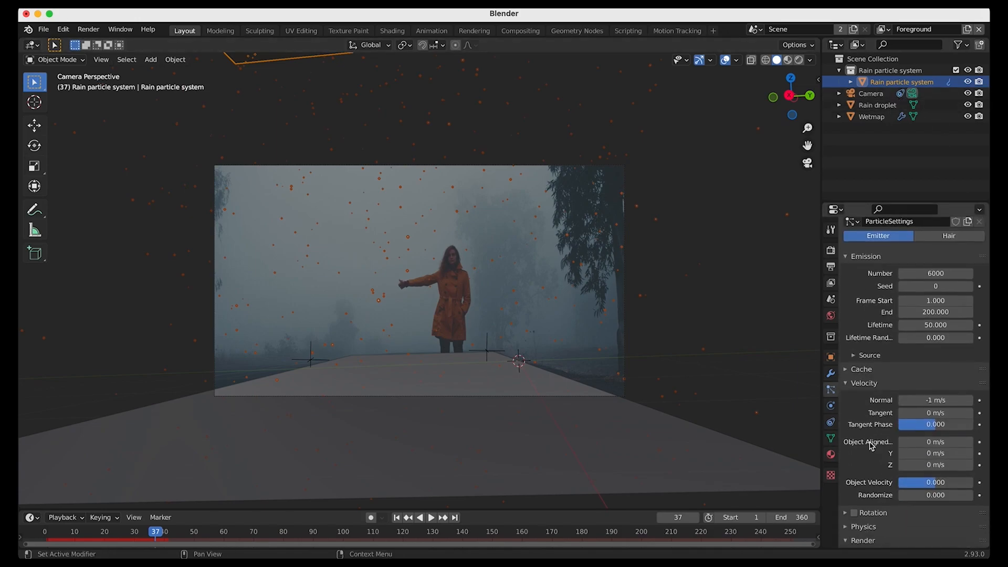
Step: Set the Radius of the Wetmap plane's Dynamic Paint canvas surface to 0.25
{"action": "left_click", "coordinate": [562, 436]}
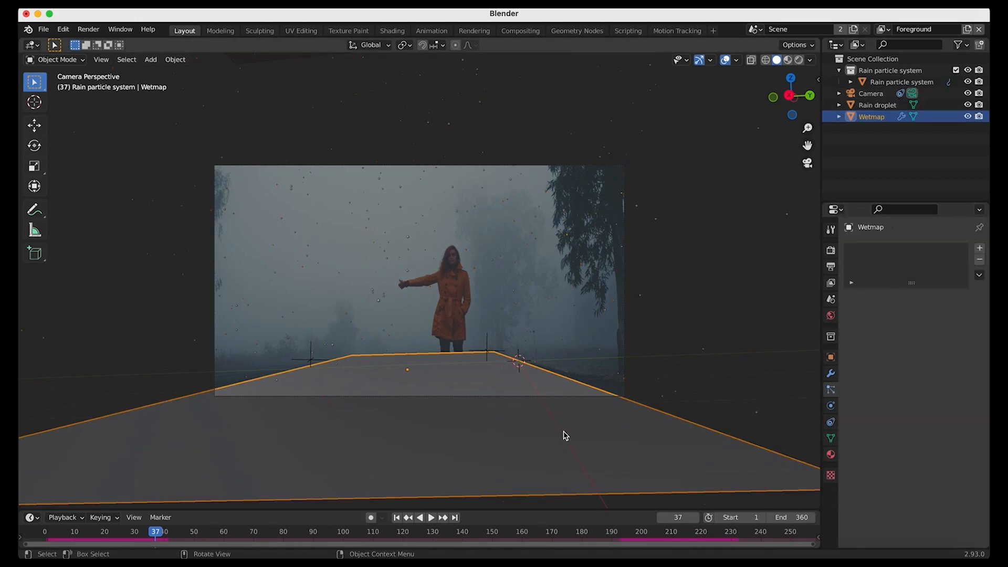
{"action": "left_click", "coordinate": [831, 407]}
{"action": "left_click", "coordinate": [874, 437]}
{"action": "left_click", "coordinate": [862, 437]}
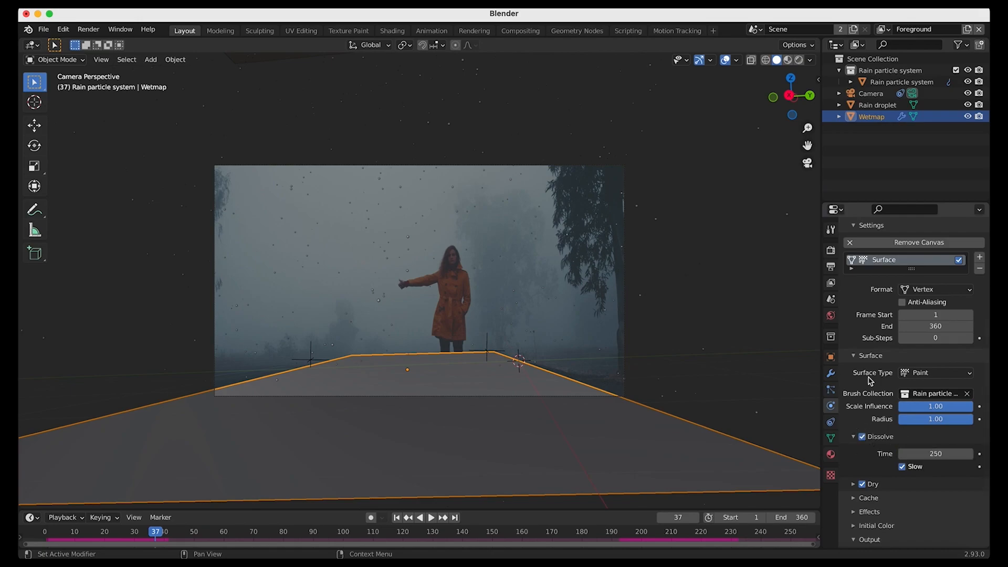
{"action": "scroll", "coordinate": [862, 461], "scroll_direction": "down", "scroll_amount": 2}
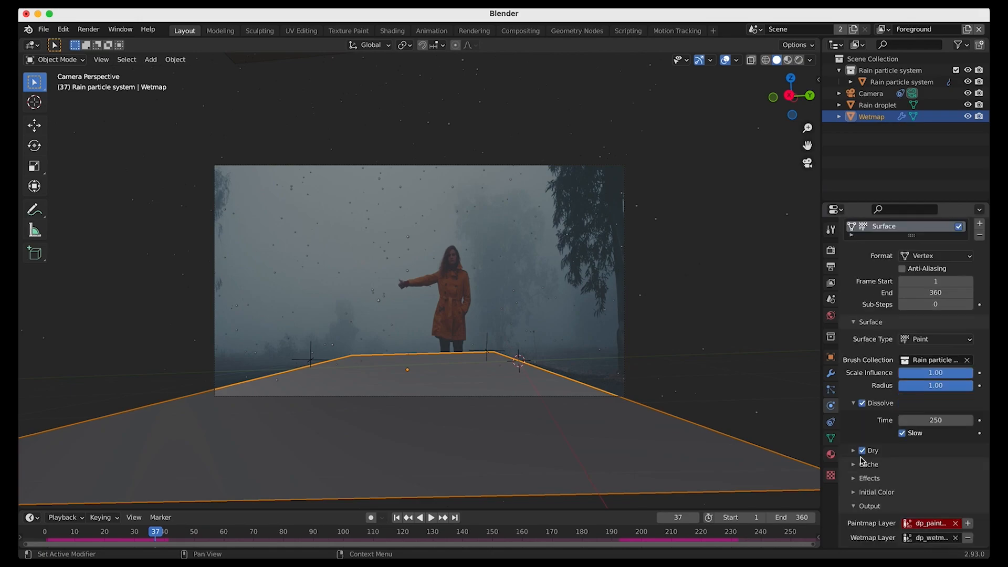
{"action": "left_click", "coordinate": [936, 390]}
{"action": "key", "text": "BackSpace"}
{"action": "type", "text": ".25"}
{"action": "key", "text": "Return"}
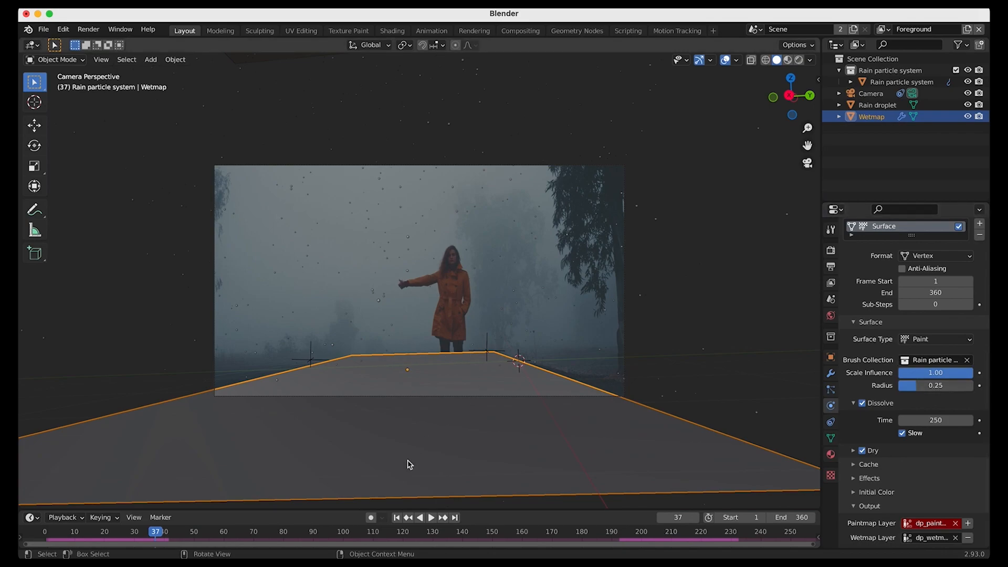
Step: Replay the animation from the first frame to frame 40 and examine the wet patches in rendered shading
{"action": "left_click", "coordinate": [397, 518]}
{"action": "key", "text": "space"}
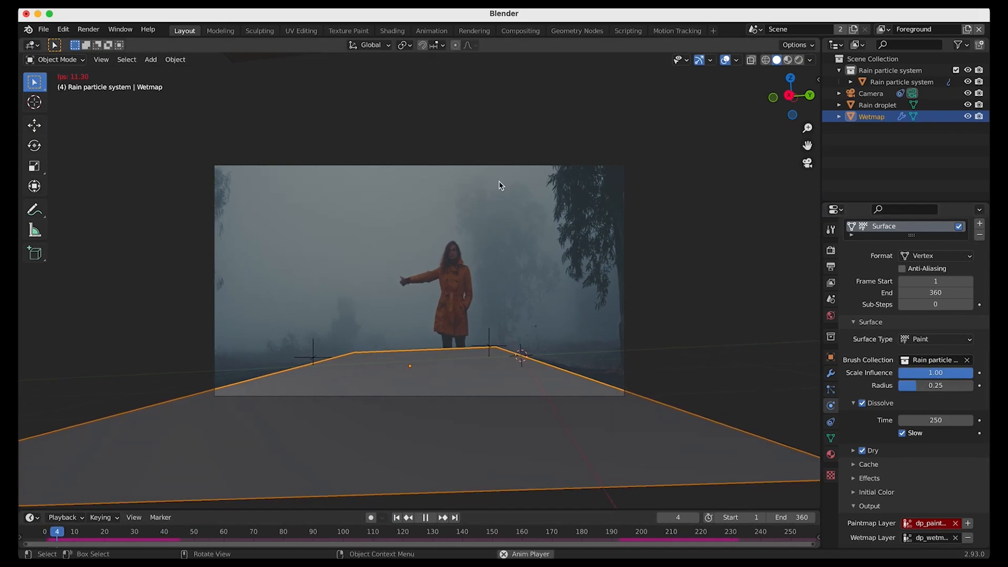
{"action": "key", "text": "space"}
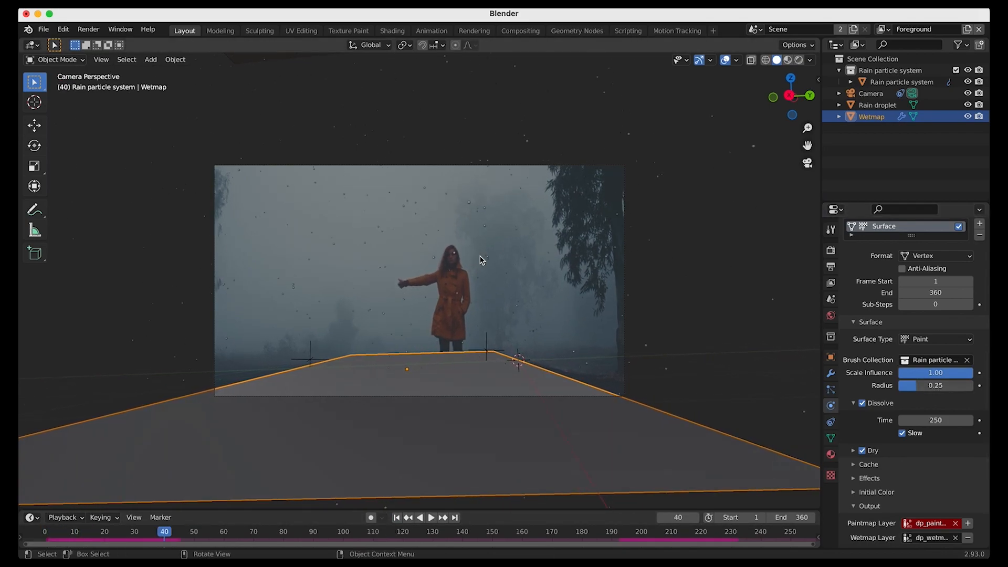
{"action": "key", "text": "z"}
{"action": "left_click", "coordinate": [481, 208]}
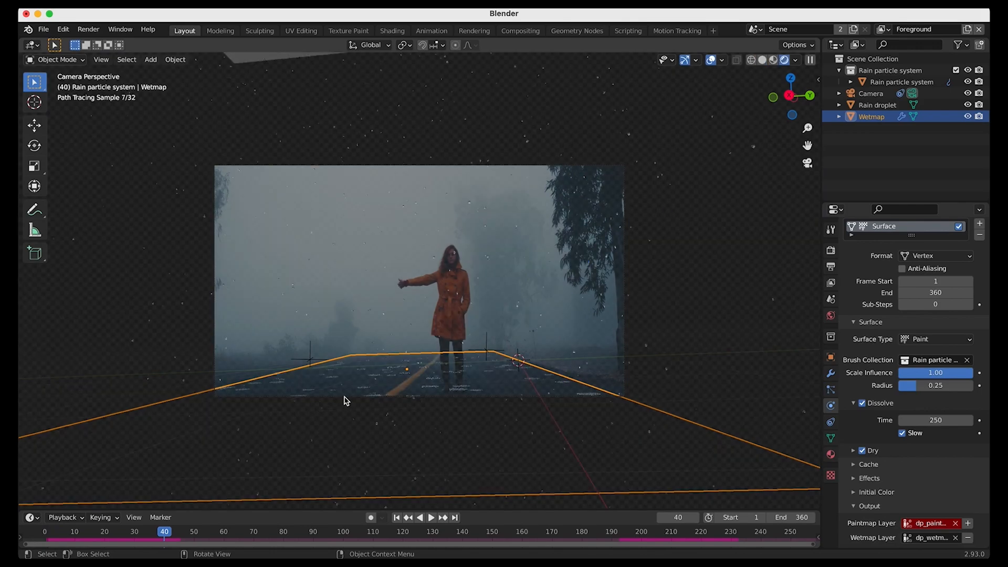
{"action": "scroll", "coordinate": [346, 401], "scroll_direction": "up", "scroll_amount": 4}
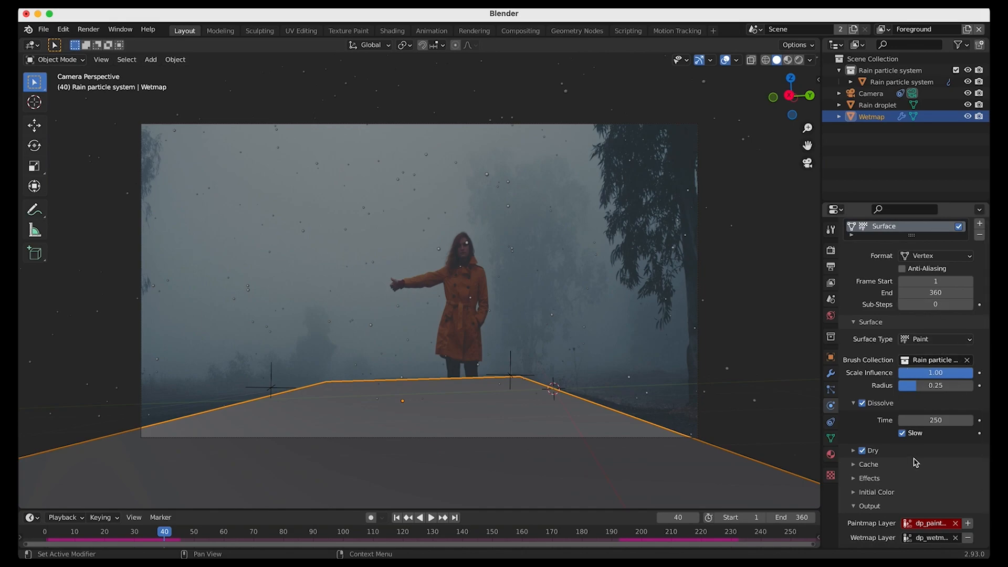
Step: Examine the Dry settings and the Effects options of the Wetmap canvas surface
{"action": "left_click", "coordinate": [853, 451]}
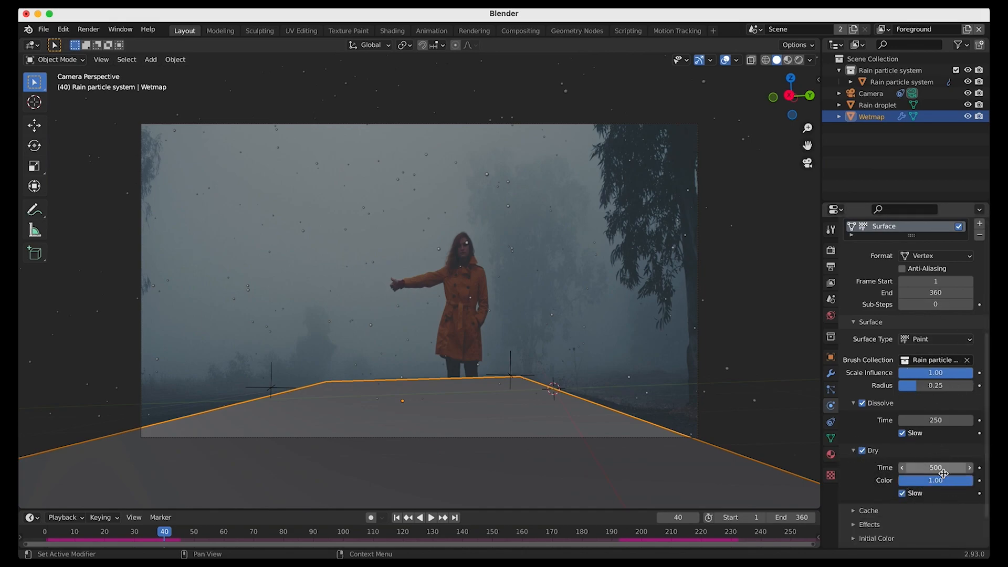
{"action": "scroll", "coordinate": [884, 479], "scroll_direction": "down", "scroll_amount": 3}
{"action": "left_click", "coordinate": [867, 478]}
{"action": "scroll", "coordinate": [883, 514], "scroll_direction": "down", "scroll_amount": 3}
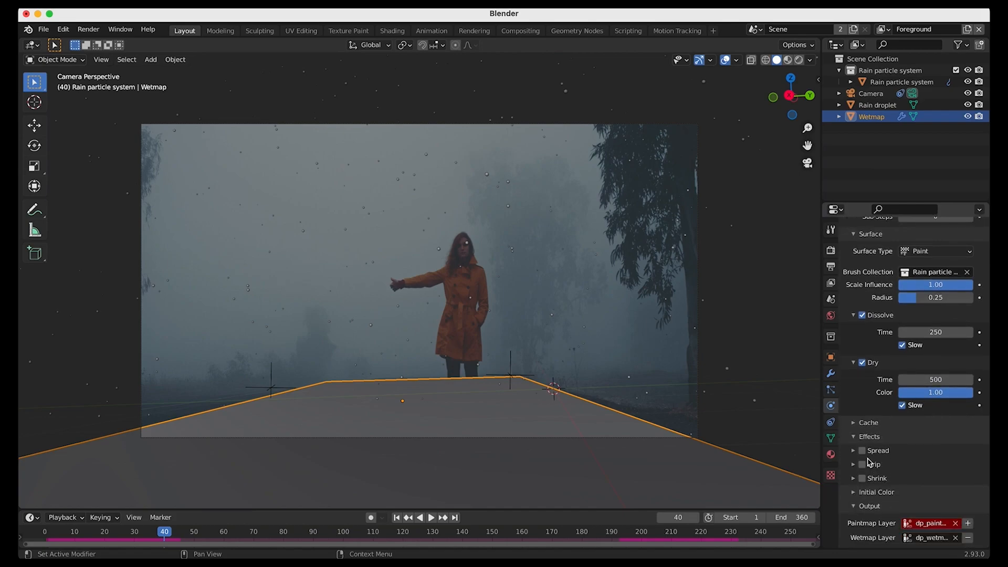
{"action": "left_click", "coordinate": [855, 436]}
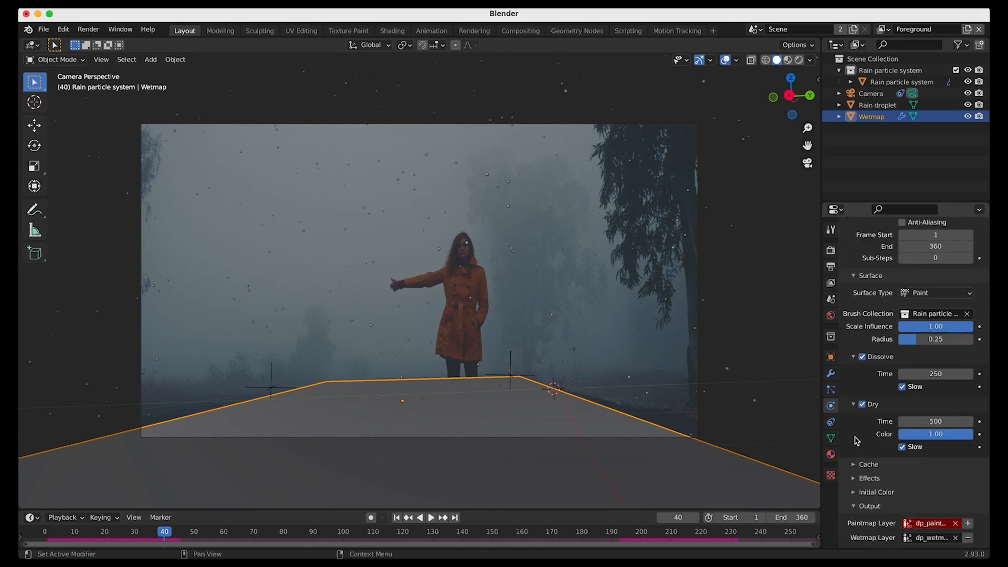
{"action": "left_click", "coordinate": [855, 405]}
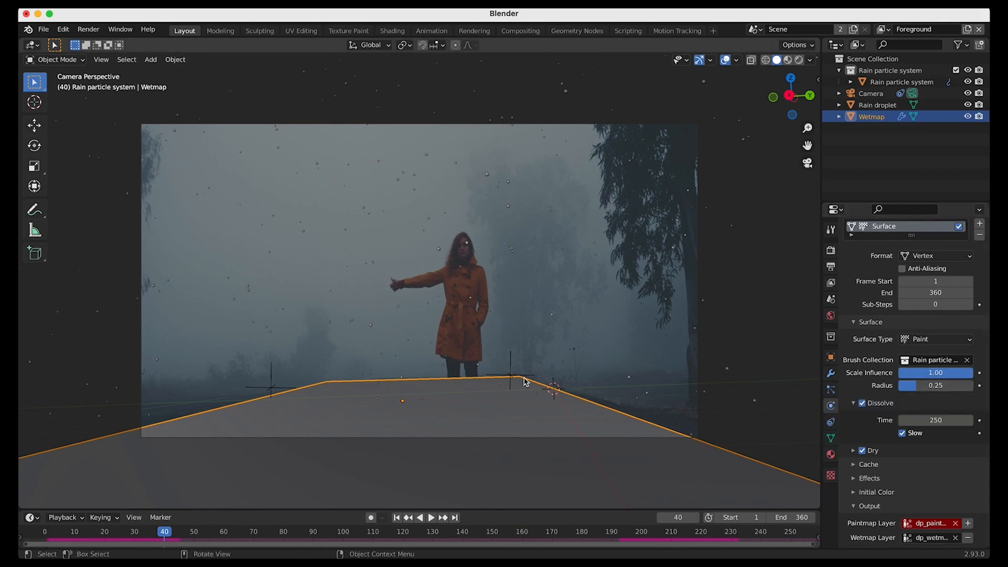
Step: Set the render scale of the Rain particle system's droplets to 0.028
{"action": "left_click", "coordinate": [428, 190]}
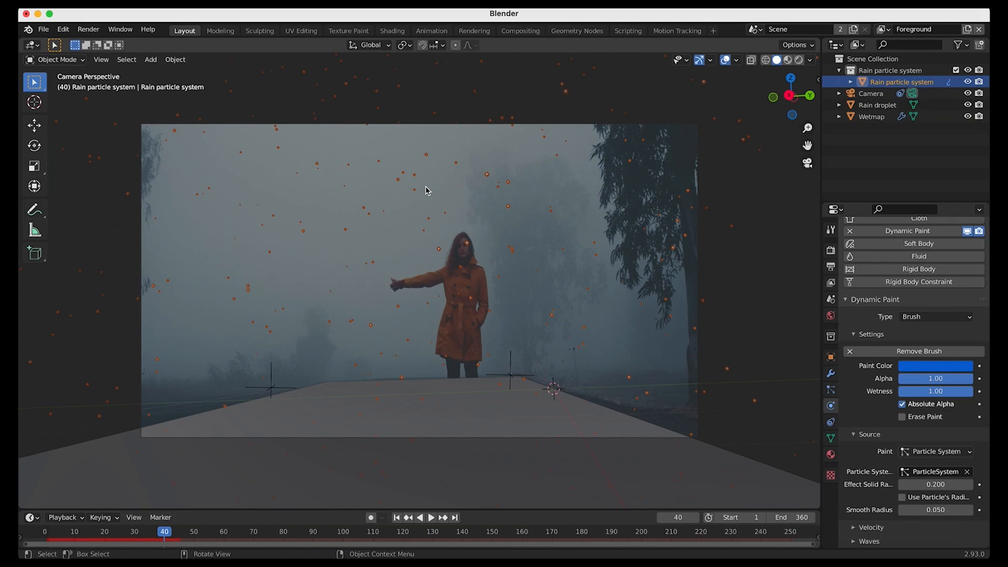
{"action": "left_click", "coordinate": [831, 391]}
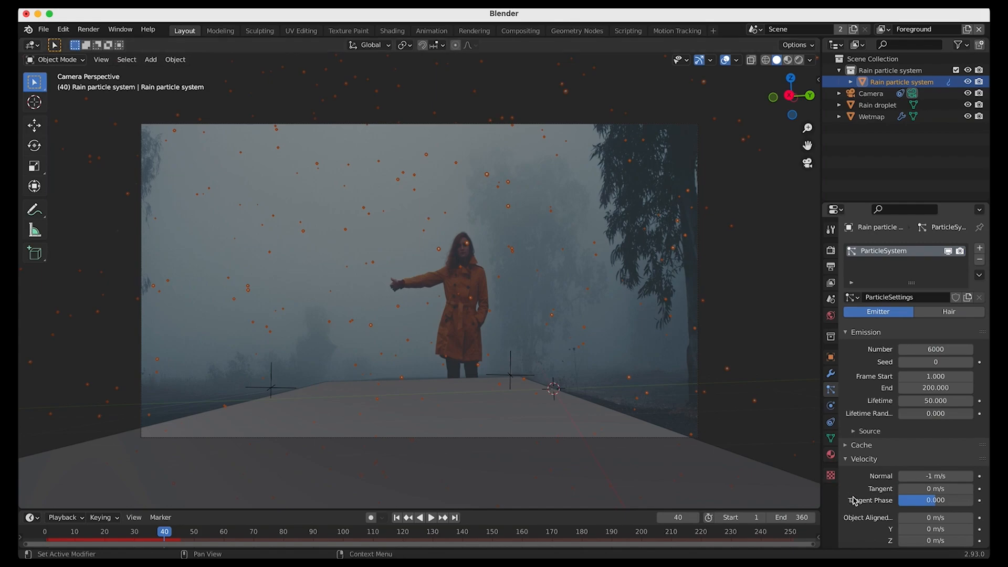
{"action": "scroll", "coordinate": [924, 405], "scroll_direction": "down", "scroll_amount": 10}
{"action": "left_click", "coordinate": [932, 400]}
{"action": "left_click", "coordinate": [932, 401]}
{"action": "type", "text": "2"}
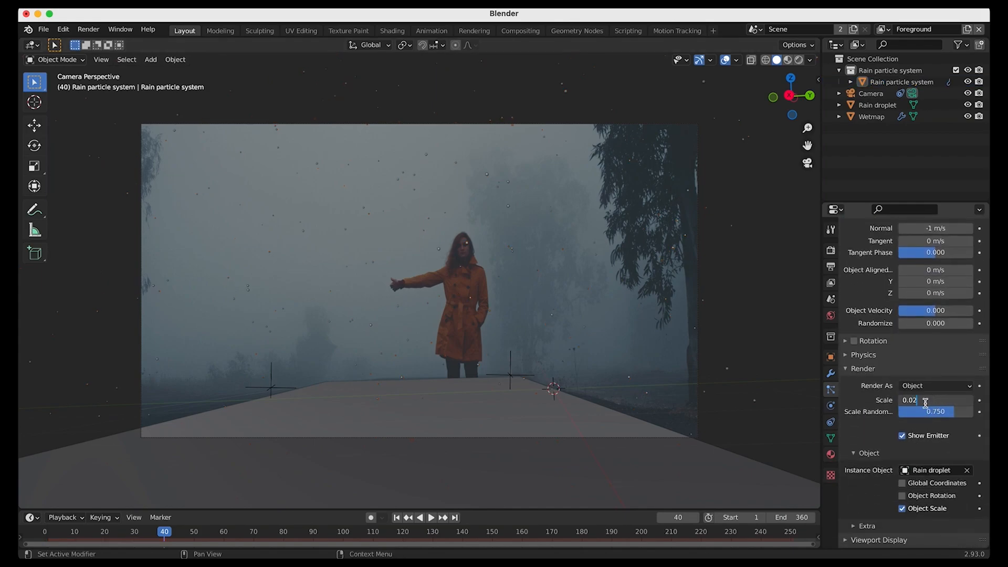
{"action": "key", "text": "Return"}
{"action": "scroll", "coordinate": [925, 402], "scroll_direction": "down", "scroll_amount": 4}
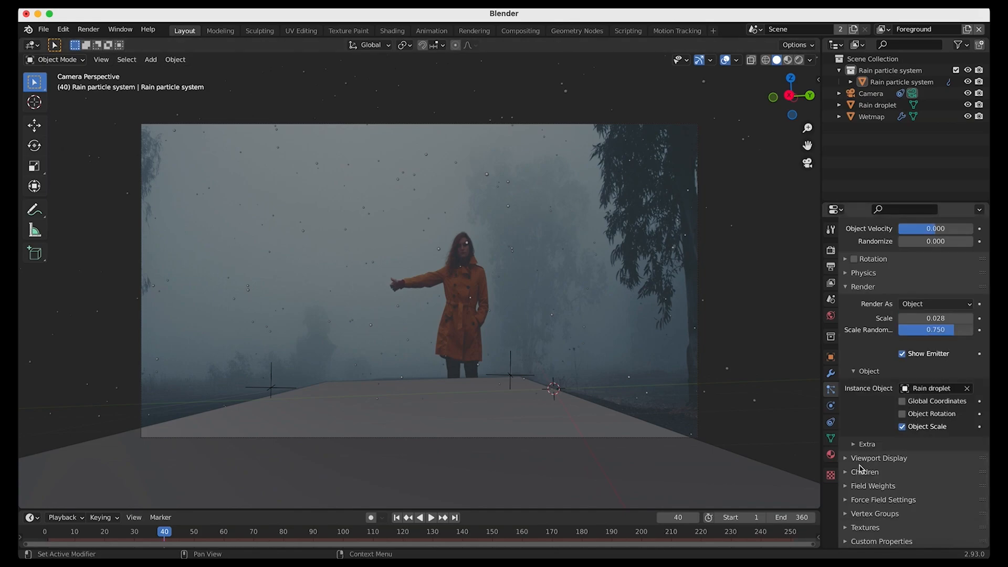
{"action": "scroll", "coordinate": [857, 342], "scroll_direction": "up", "scroll_amount": 8}
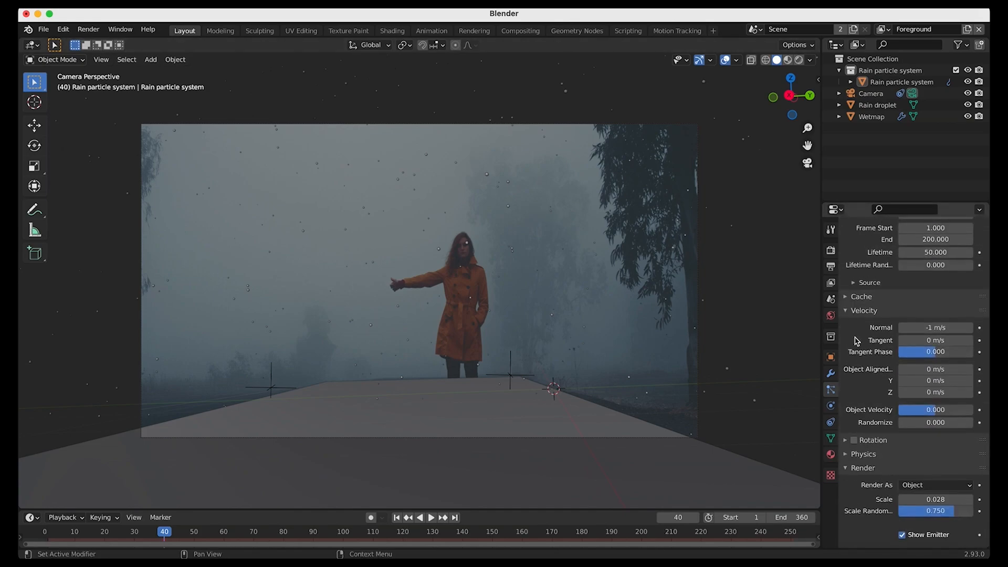
Step: Set the emission number of the Rain particle system to 8000
{"action": "scroll", "coordinate": [853, 326], "scroll_direction": "down", "scroll_amount": 1}
{"action": "left_click", "coordinate": [847, 289]}
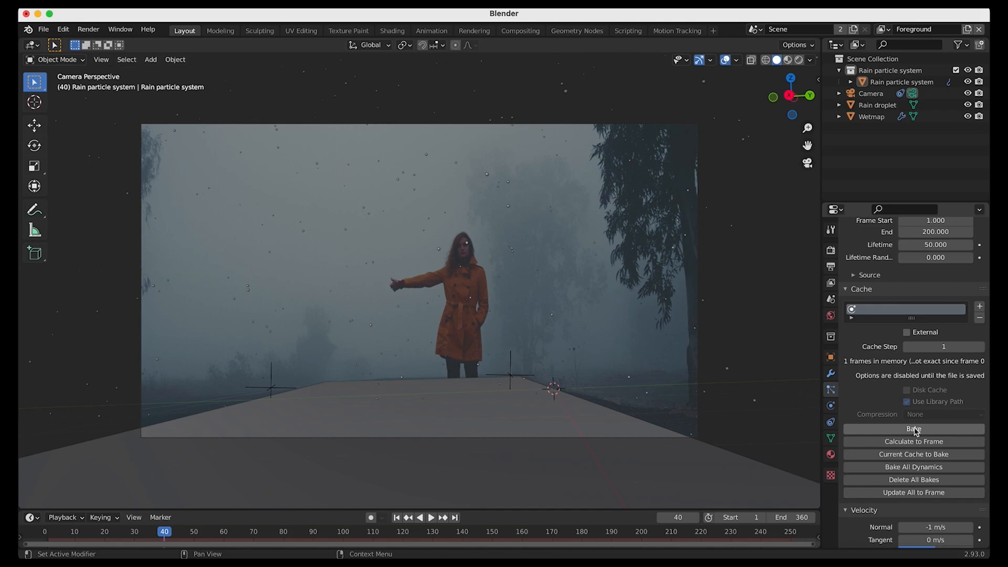
{"action": "left_click", "coordinate": [487, 175]}
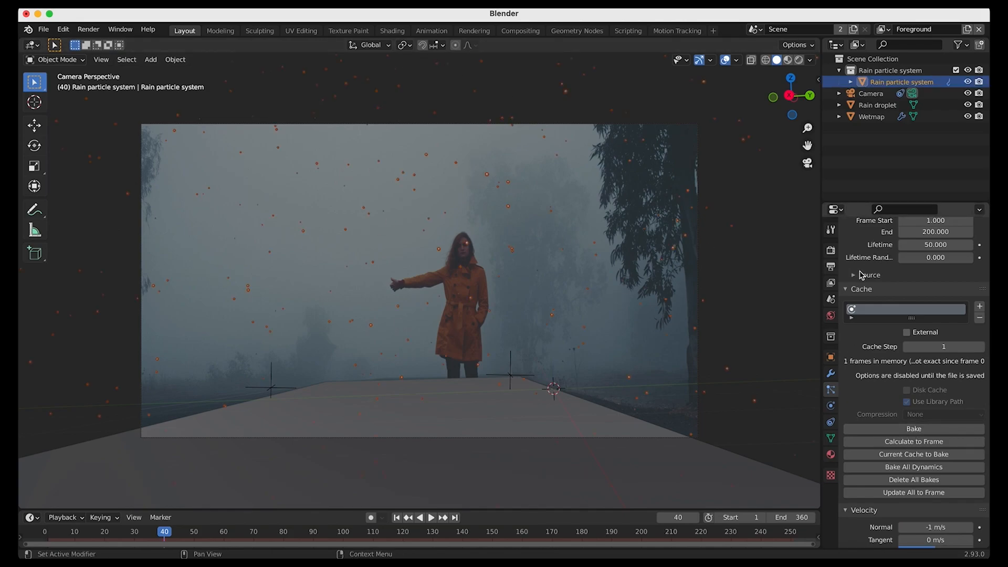
{"action": "scroll", "coordinate": [913, 368], "scroll_direction": "up", "scroll_amount": 6}
{"action": "left_click", "coordinate": [935, 349]}
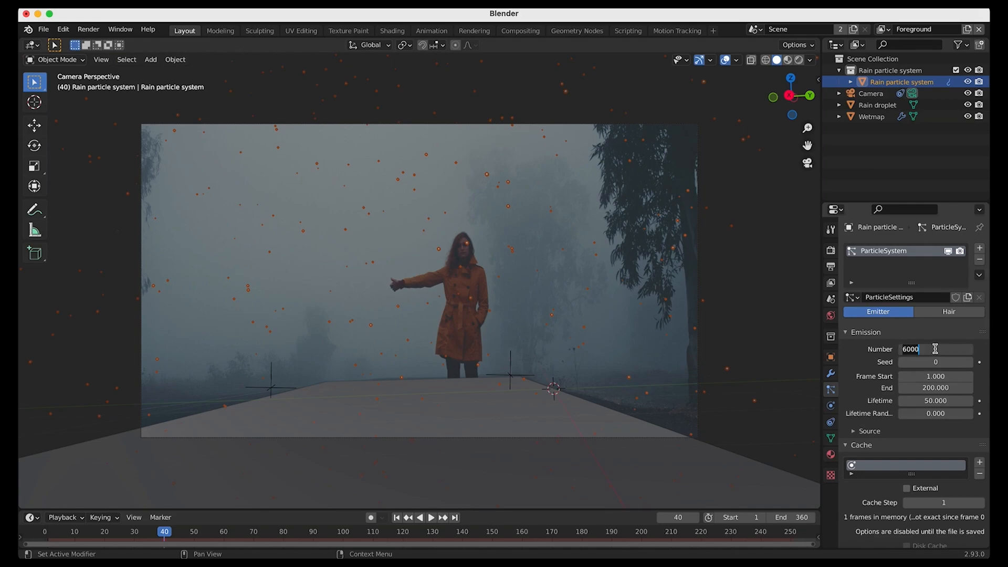
{"action": "type", "text": "8000"}
{"action": "key", "text": "Return"}
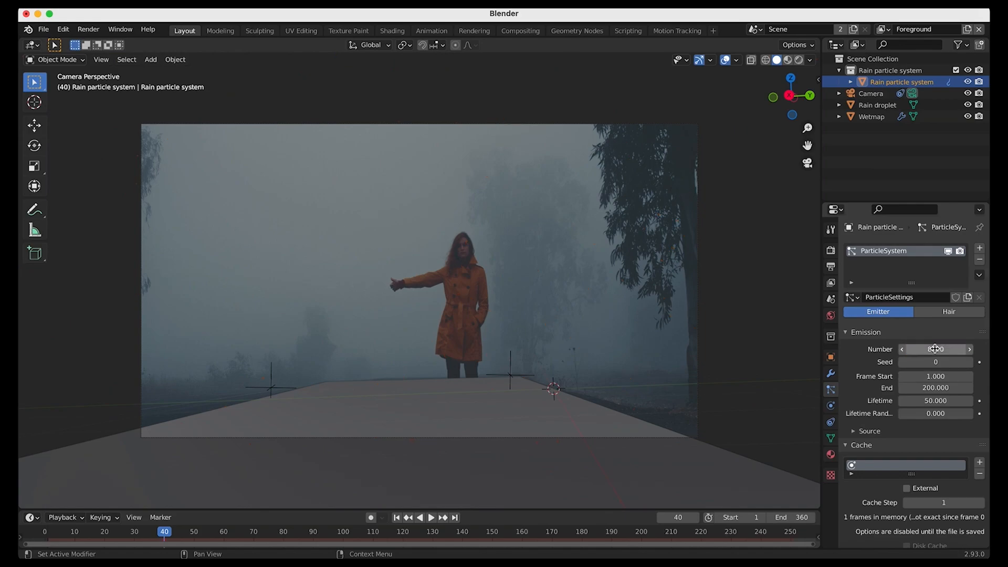
Step: Bake the Rain particle system's cache and scrub the timeline to frame 63 to check the falling droplets
{"action": "scroll", "coordinate": [856, 405], "scroll_direction": "down", "scroll_amount": 8}
{"action": "left_click", "coordinate": [912, 418]}
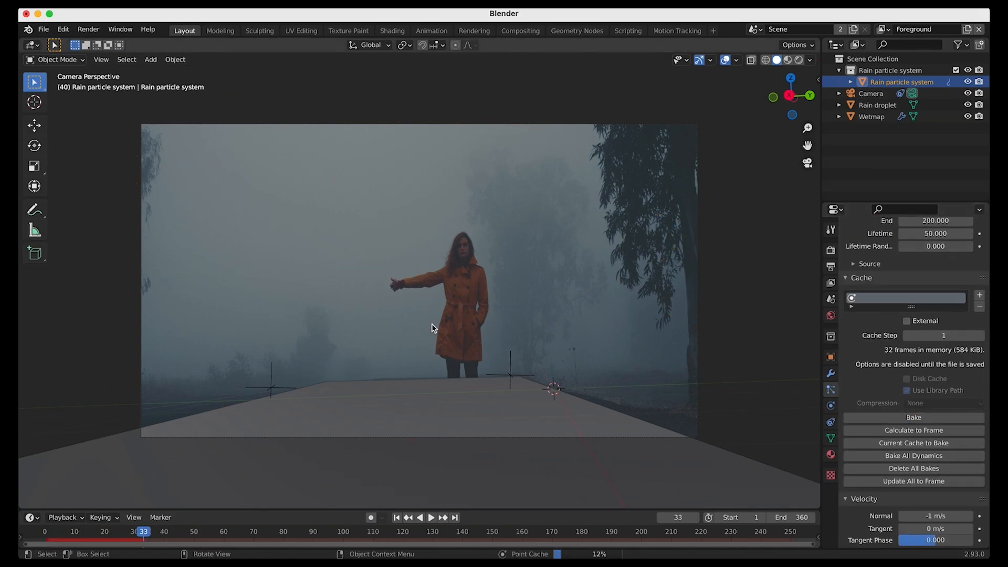
{"action": "left_click_drag", "start_coordinate": [79, 533], "coordinate": [233, 533]}
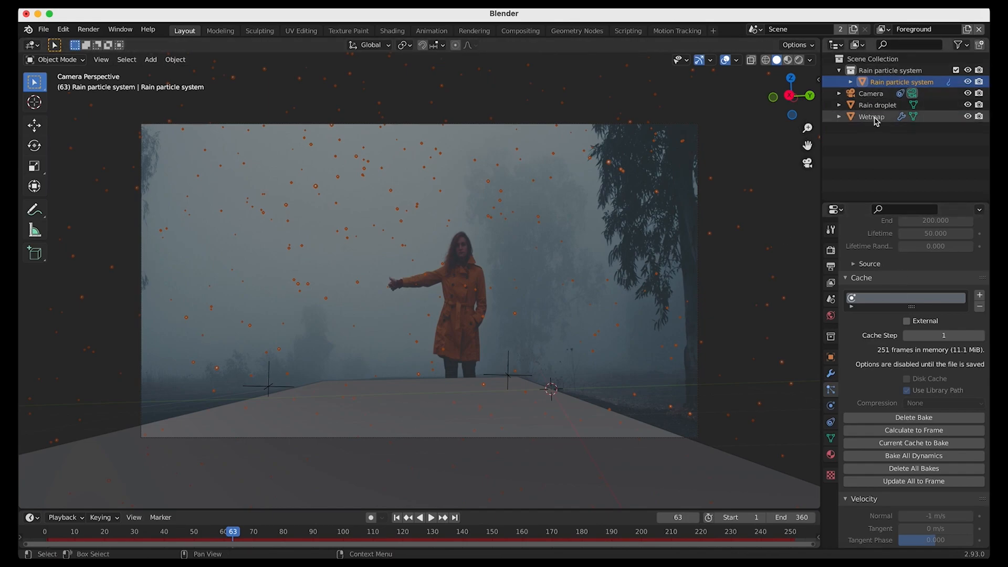
Step: Save the file as Rain tutorial for YT.blend and bake the Wetmap plane's Dynamic Paint cache
{"action": "left_click", "coordinate": [875, 116]}
{"action": "left_click", "coordinate": [831, 406]}
{"action": "scroll", "coordinate": [885, 504], "scroll_direction": "down", "scroll_amount": 3}
{"action": "scroll", "coordinate": [885, 513], "scroll_direction": "down", "scroll_amount": 5}
{"action": "scroll", "coordinate": [856, 473], "scroll_direction": "down", "scroll_amount": 5}
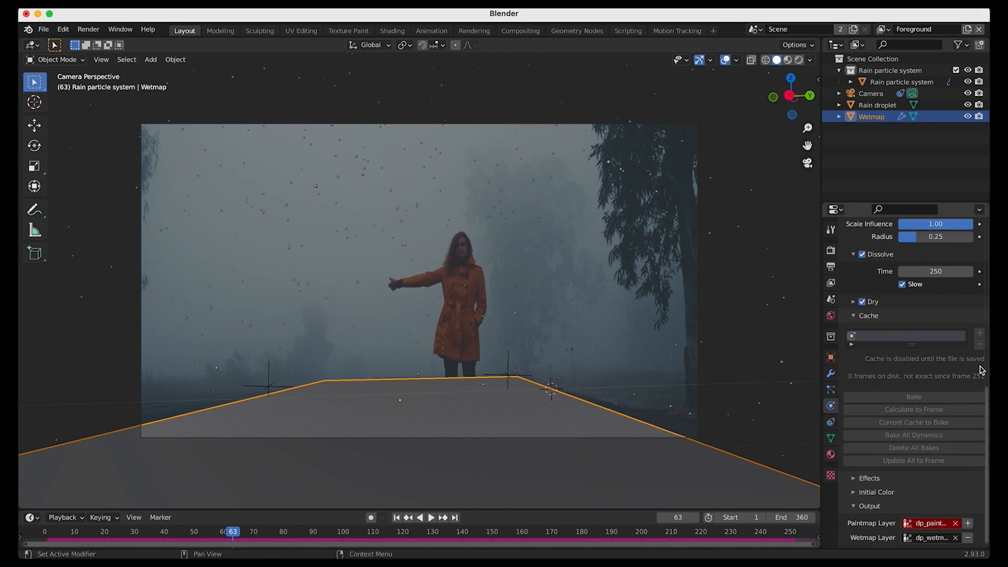
{"action": "left_click", "coordinate": [42, 30]}
{"action": "left_click", "coordinate": [59, 105]}
{"action": "type", "text": "Rain tutorial for YT.blend"}
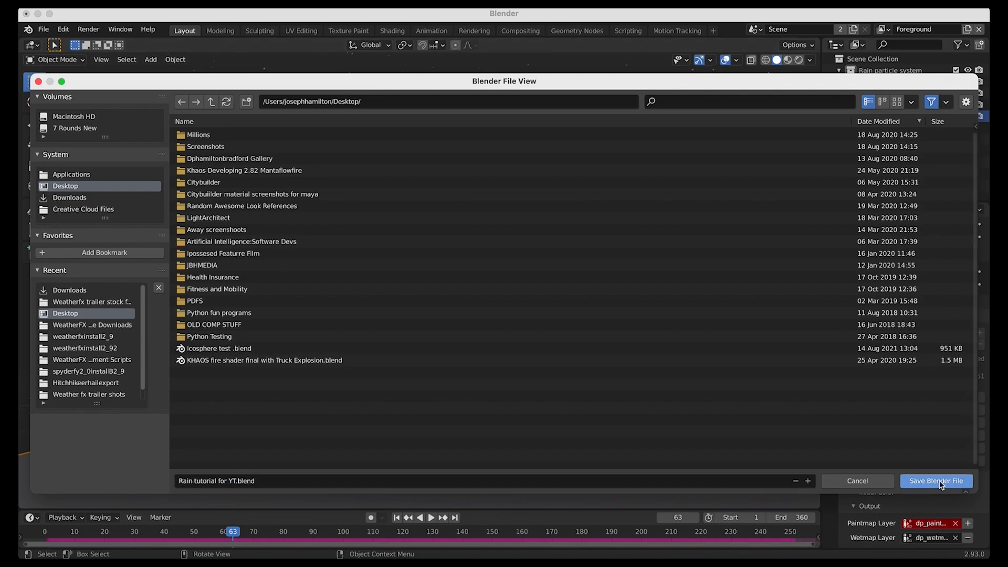
{"action": "key", "text": "Return"}
{"action": "left_click", "coordinate": [932, 398]}
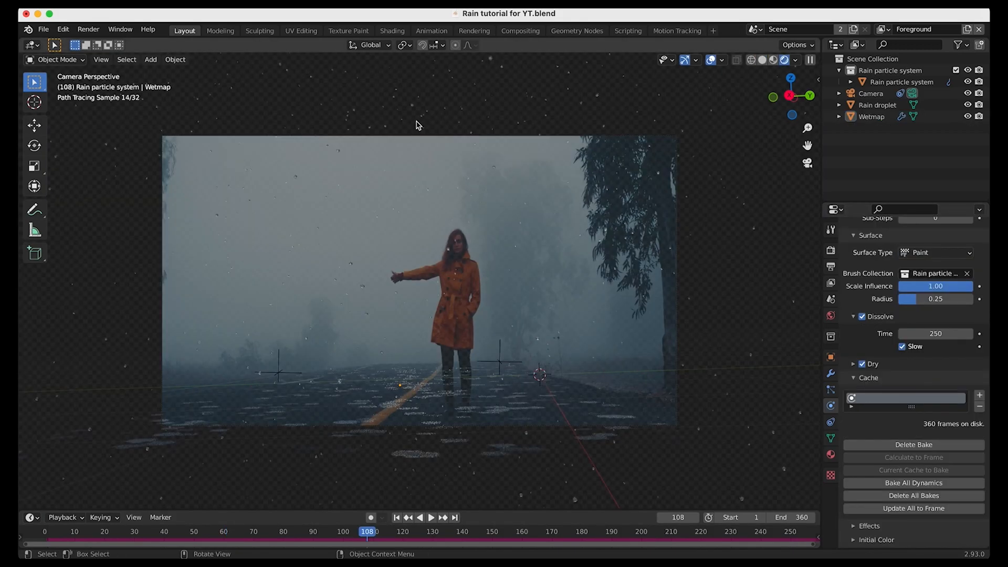
{"action": "key", "text": "z"}
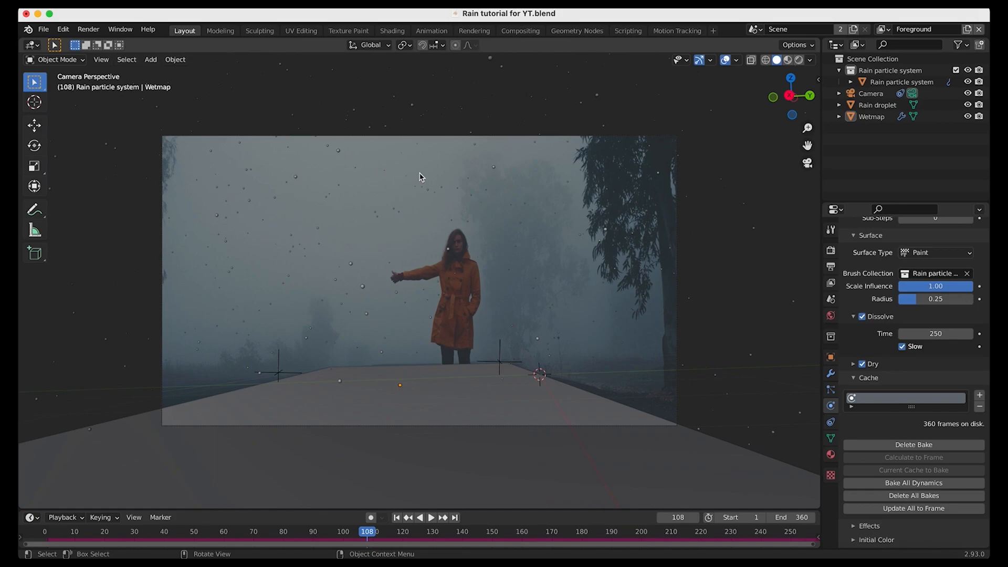
Step: Rename the current view layer to Rain Particles
{"action": "left_click", "coordinate": [919, 28]}
{"action": "type", "text": "Rain Particles"}
{"action": "key", "text": "Return"}
Step: Move the Wetmap plane into a new collection named Wetmap
{"action": "left_click", "coordinate": [894, 73]}
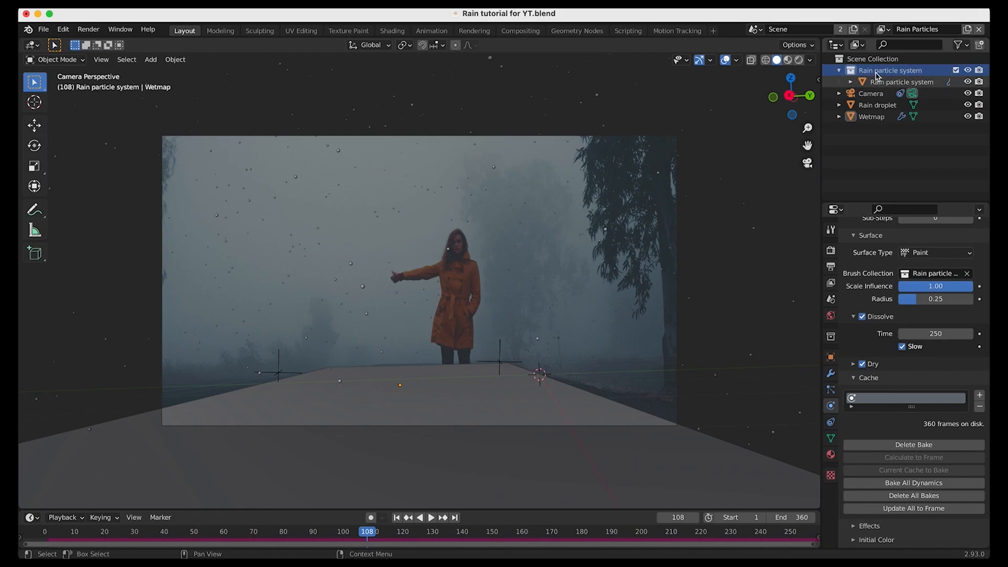
{"action": "left_click", "coordinate": [894, 81]}
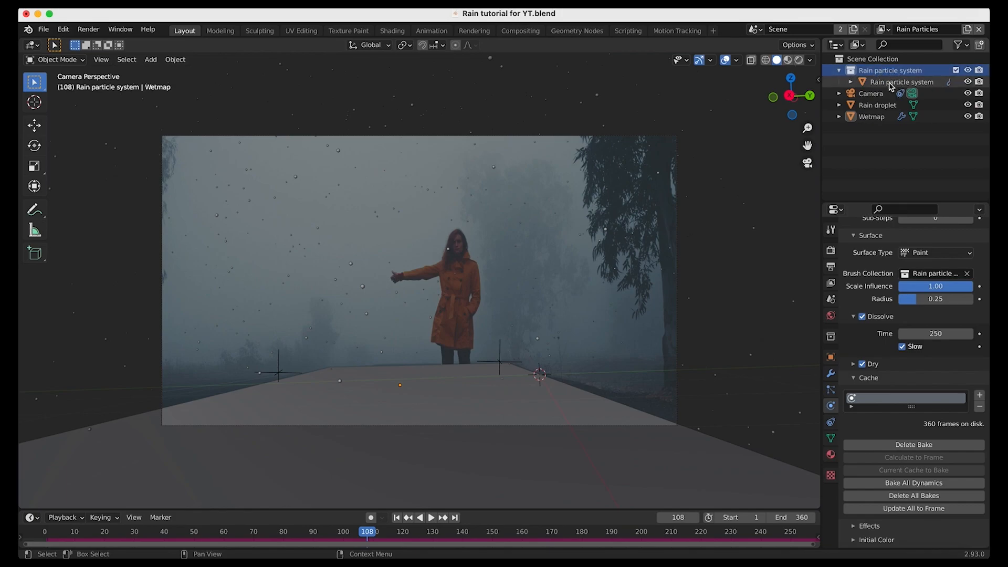
{"action": "left_click", "coordinate": [876, 118]}
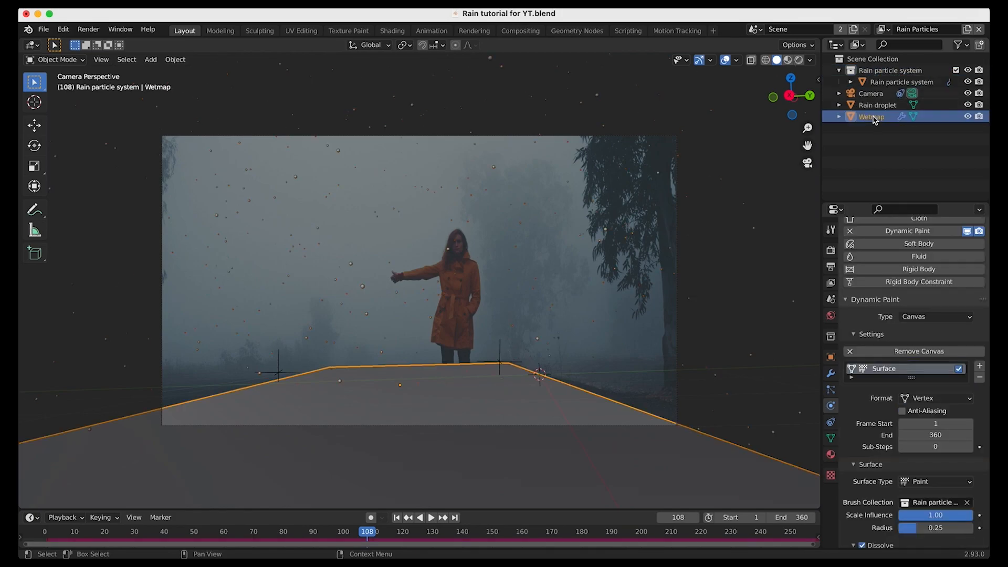
{"action": "key", "text": "m"}
{"action": "left_click", "coordinate": [553, 246]}
{"action": "type", "text": "Wetmap"}
{"action": "left_click", "coordinate": [541, 281]}
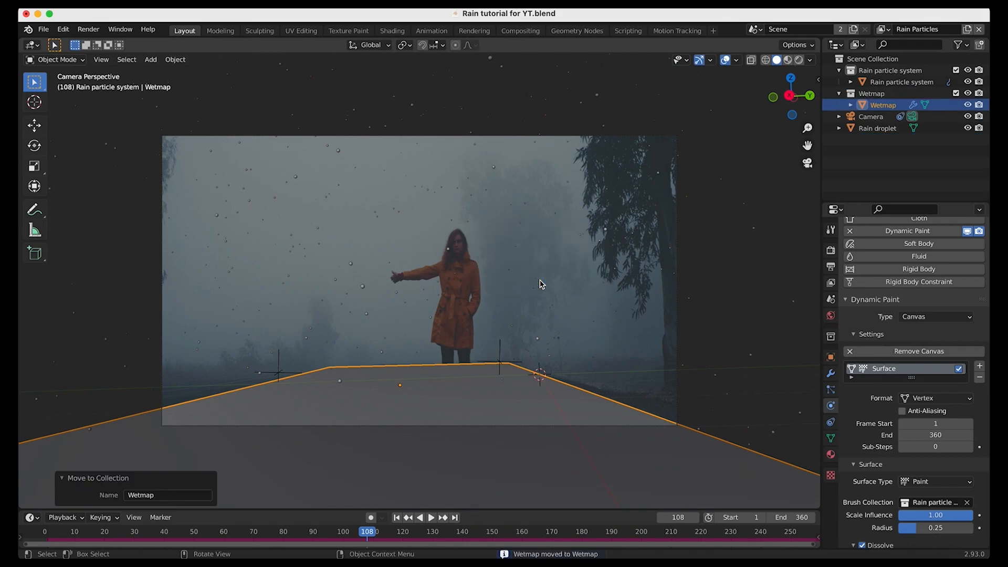
Step: Show the additional outliner restriction toggles and set the Wetmap collection to Holdout in the Rain Particles view layer, checking it in rendered shading
{"action": "left_click", "coordinate": [960, 46]}
{"action": "left_click_drag", "start_coordinate": [942, 81], "coordinate": [875, 81]}
{"action": "left_click", "coordinate": [882, 94]}
{"action": "left_click", "coordinate": [876, 104]}
{"action": "left_click", "coordinate": [871, 95]}
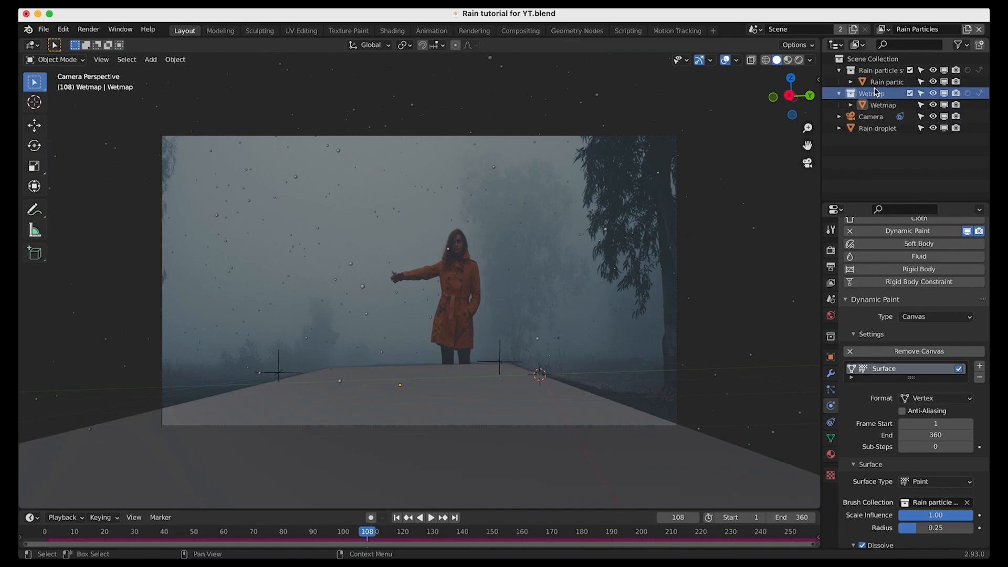
{"action": "left_click", "coordinate": [968, 93]}
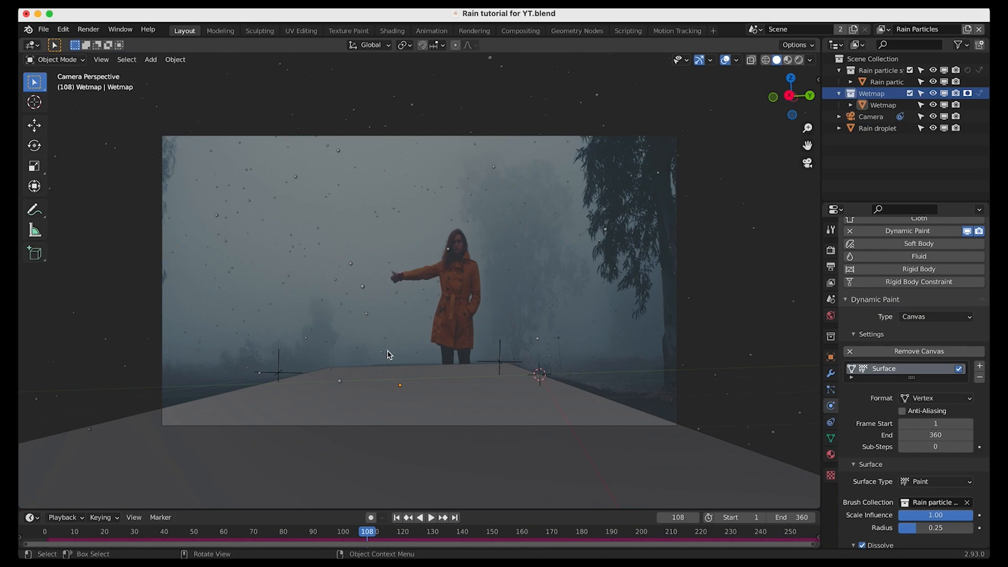
{"action": "key", "text": "z"}
{"action": "left_click", "coordinate": [453, 255]}
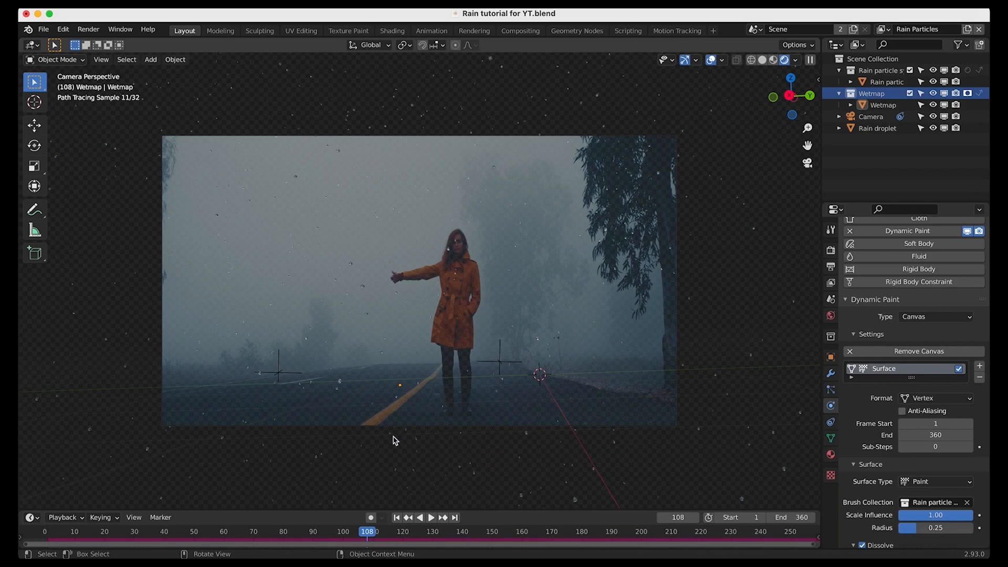
{"action": "key", "text": "z"}
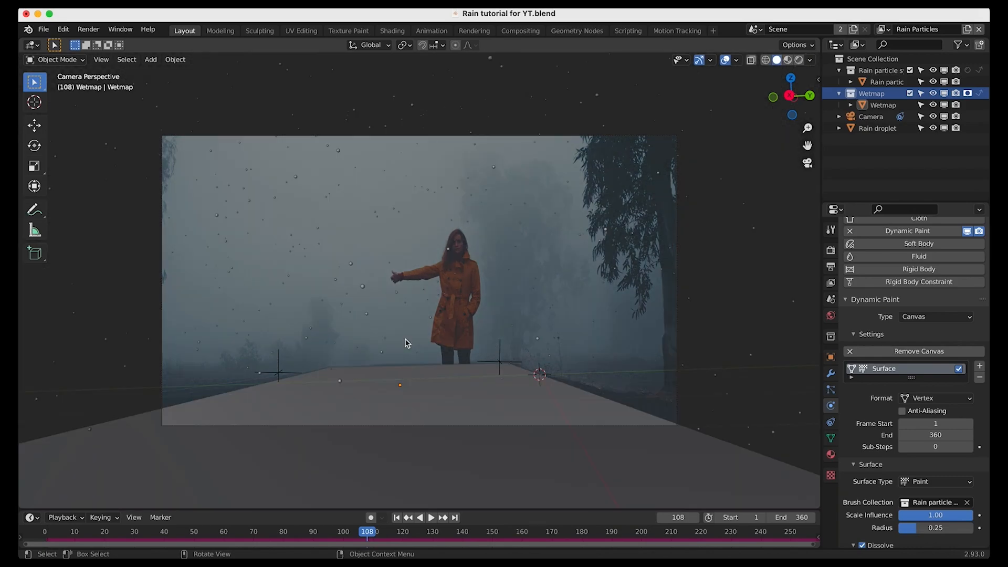
Step: Add a new view layer and name it Wetmap
{"action": "left_click", "coordinate": [966, 30]}
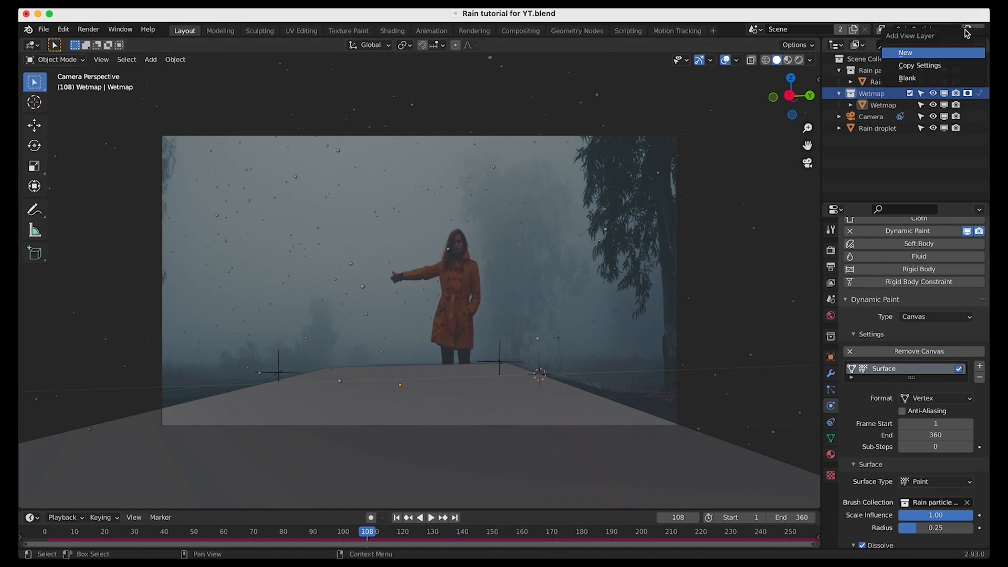
{"action": "left_click", "coordinate": [906, 53]}
{"action": "double_click", "coordinate": [921, 30]}
{"action": "type", "text": "Wetmap"}
{"action": "key", "text": "Return"}
Step: Set the Rain particle system collection to Indirect Only in the Wetmap view layer
{"action": "left_click", "coordinate": [872, 72]}
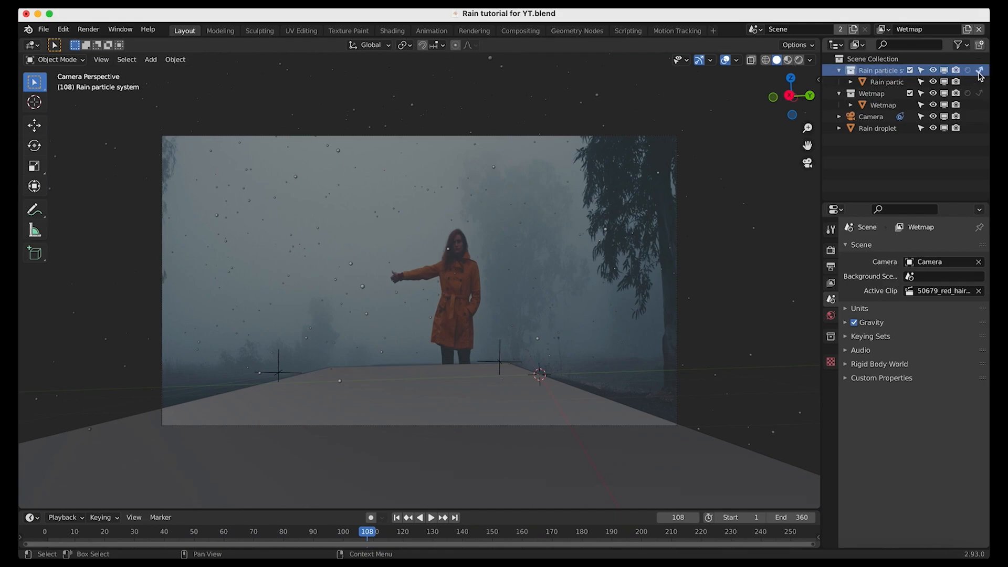
{"action": "left_click", "coordinate": [979, 71]}
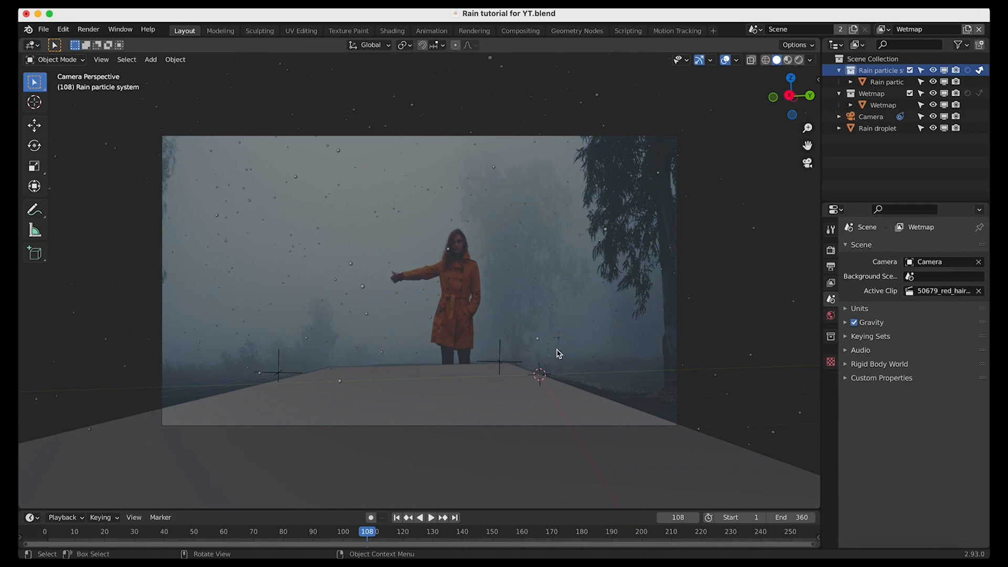
{"action": "left_click", "coordinate": [886, 94]}
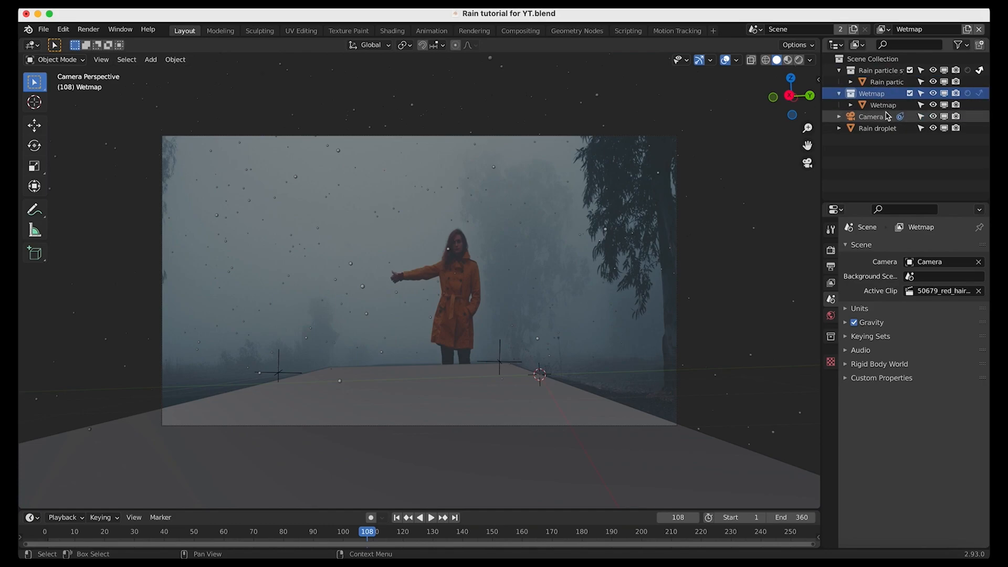
{"action": "key", "text": "z"}
{"action": "left_click", "coordinate": [443, 206]}
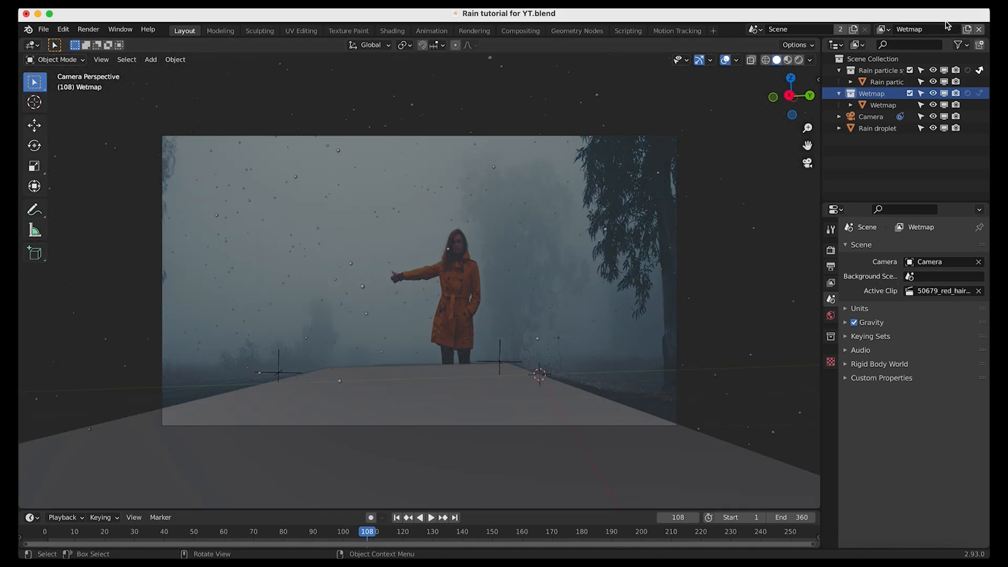
Step: Delete the unneeded Background view layer
{"action": "left_click", "coordinate": [887, 32]}
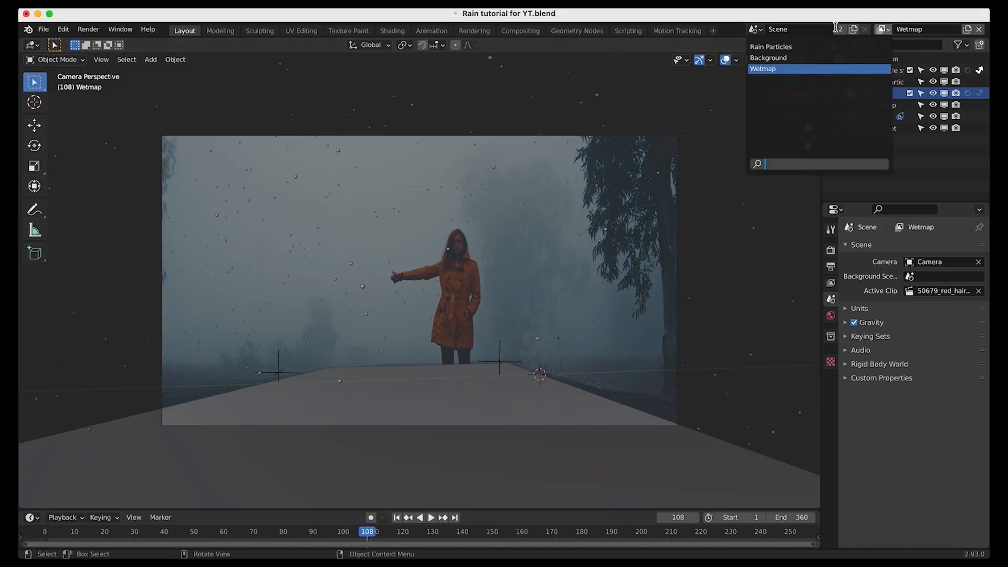
{"action": "left_click", "coordinate": [785, 57]}
{"action": "left_click", "coordinate": [979, 30]}
{"action": "left_click", "coordinate": [887, 29]}
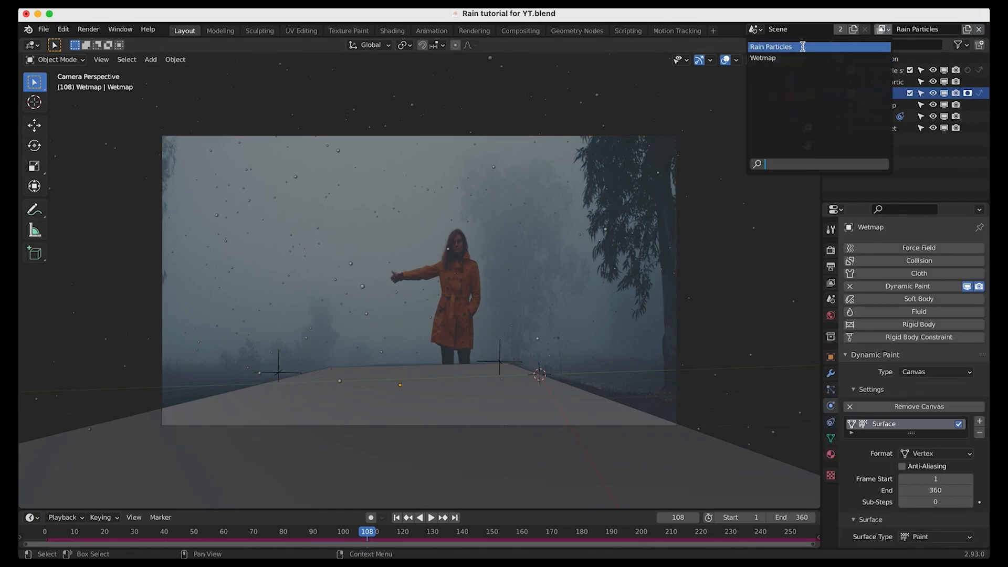
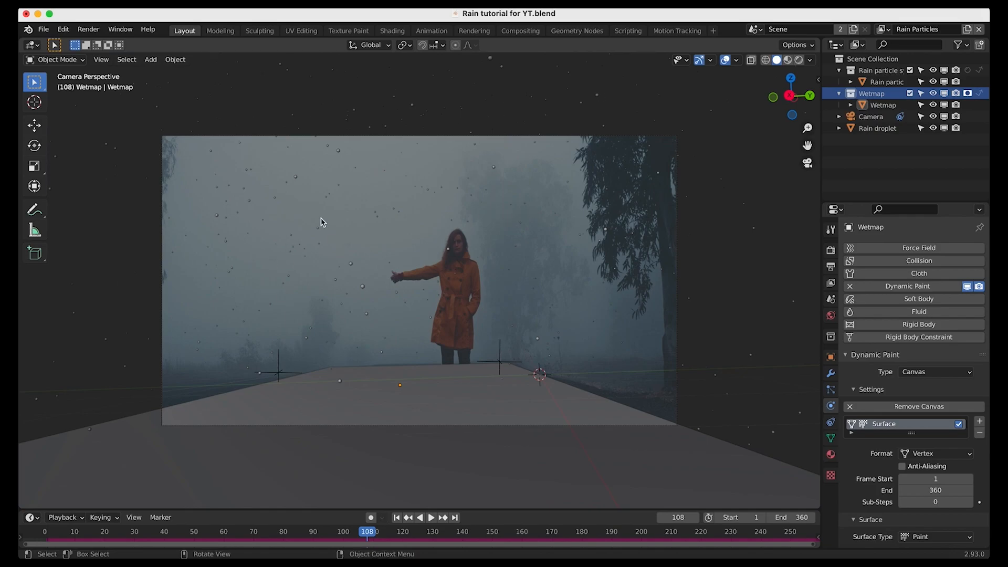
Step: Set the Motion Blur shutter to 0.35 in the render settings
{"action": "left_click", "coordinate": [830, 252]}
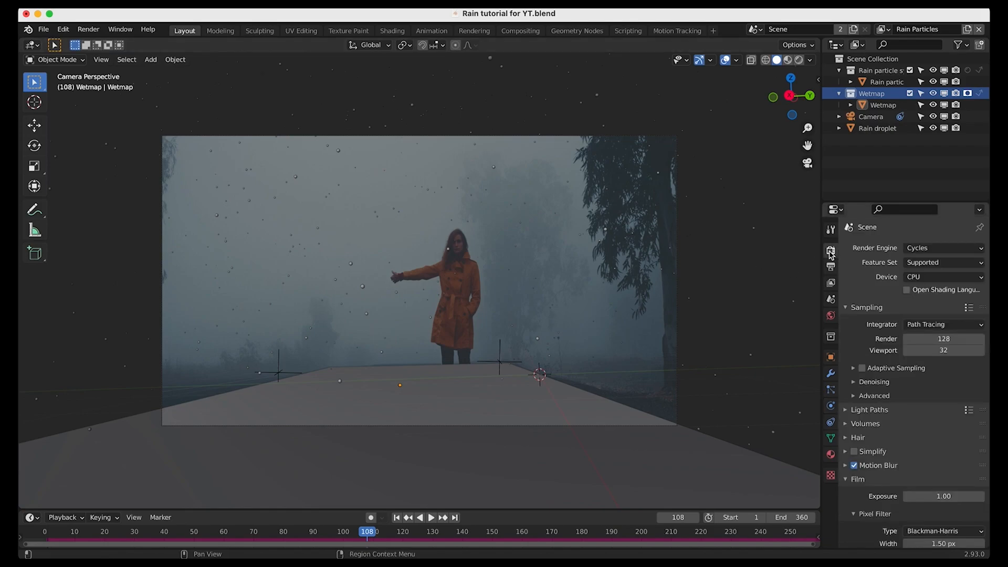
{"action": "scroll", "coordinate": [843, 377], "scroll_direction": "down", "scroll_amount": 5}
{"action": "left_click", "coordinate": [844, 375]}
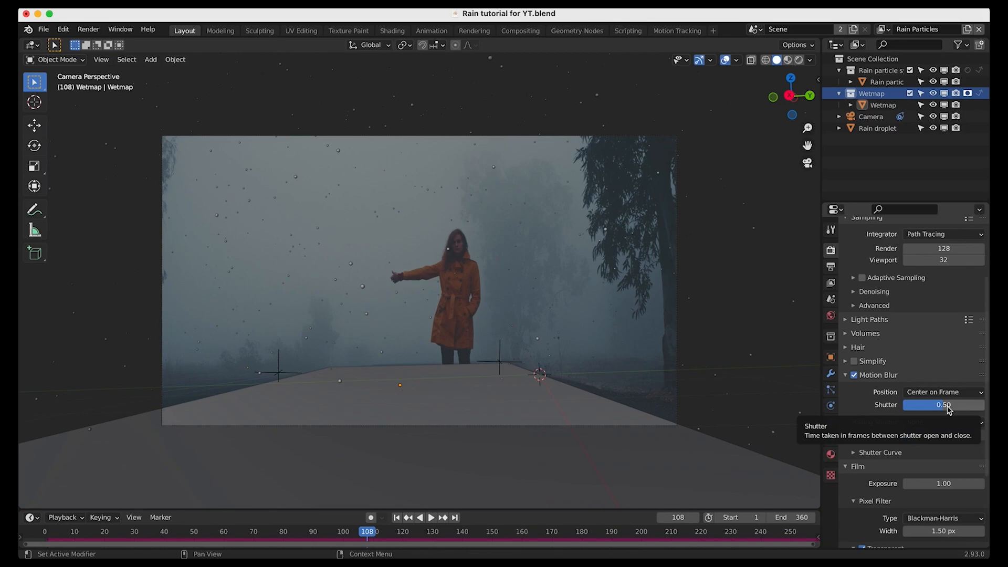
{"action": "left_click", "coordinate": [949, 406]}
{"action": "key", "text": "BackSpace"}
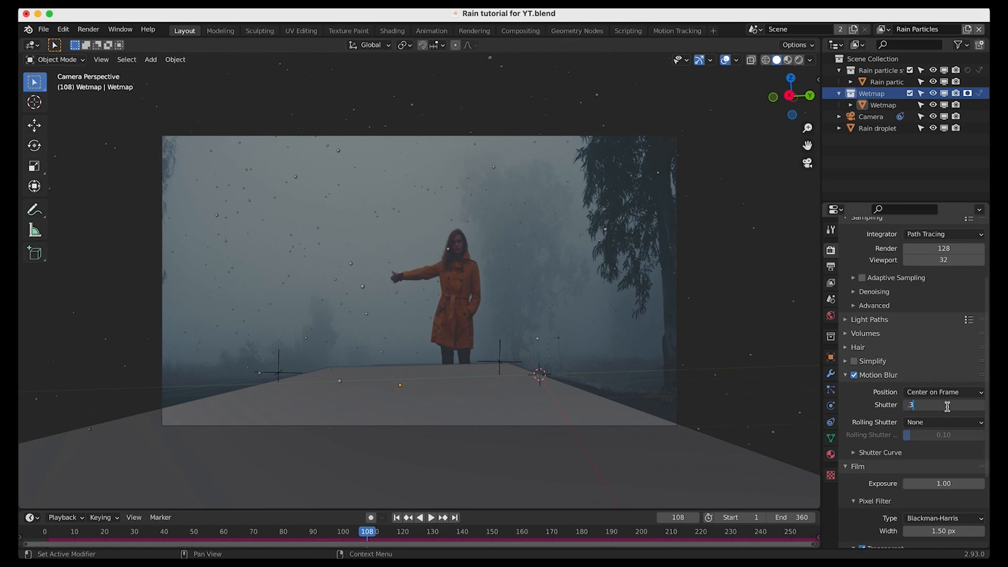
{"action": "key", "text": "Return"}
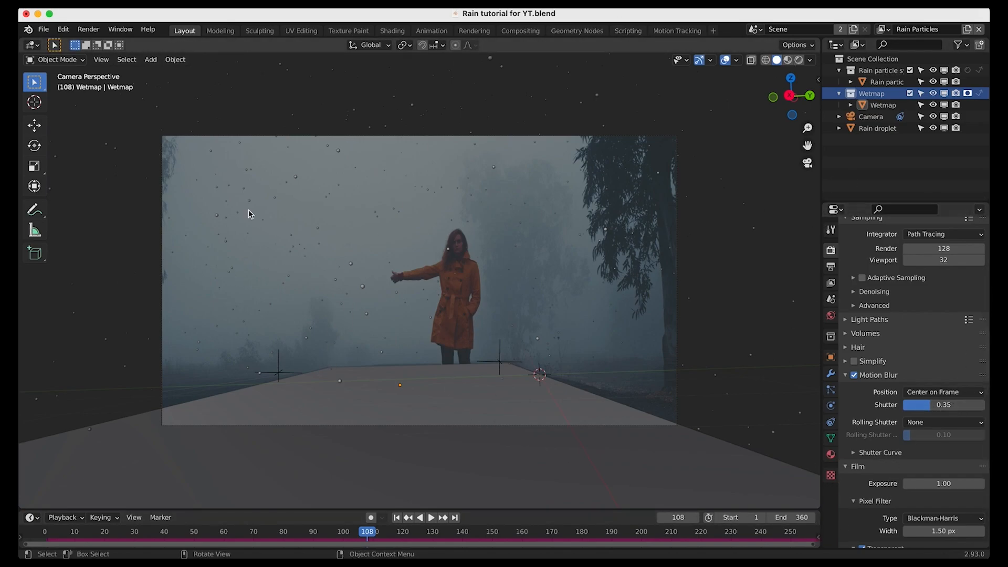
Step: Render a still image of frame 108 to check the rain's motion blur, and close the render result
{"action": "left_click", "coordinate": [88, 30]}
{"action": "left_click", "coordinate": [108, 40]}
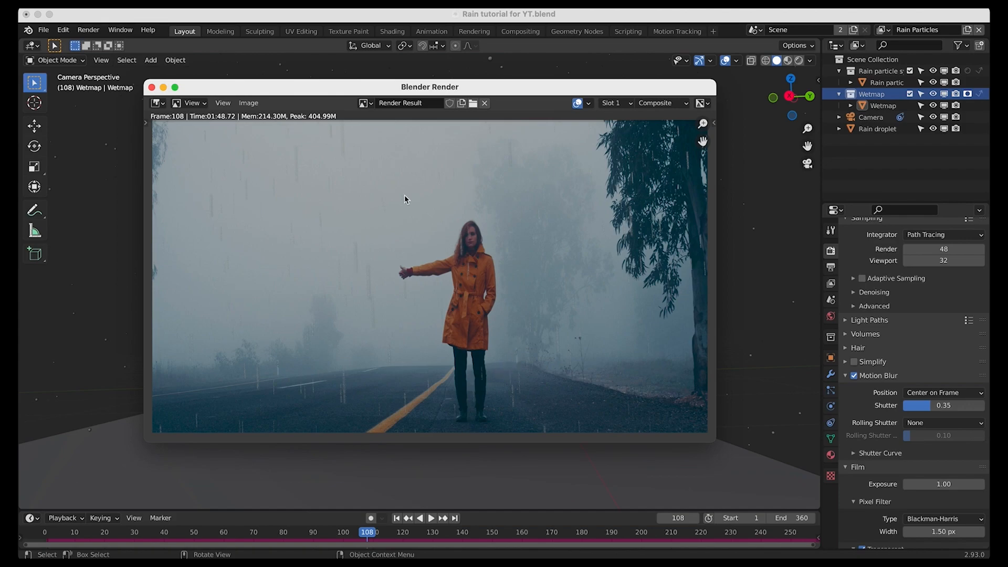
{"action": "left_click", "coordinate": [152, 87]}
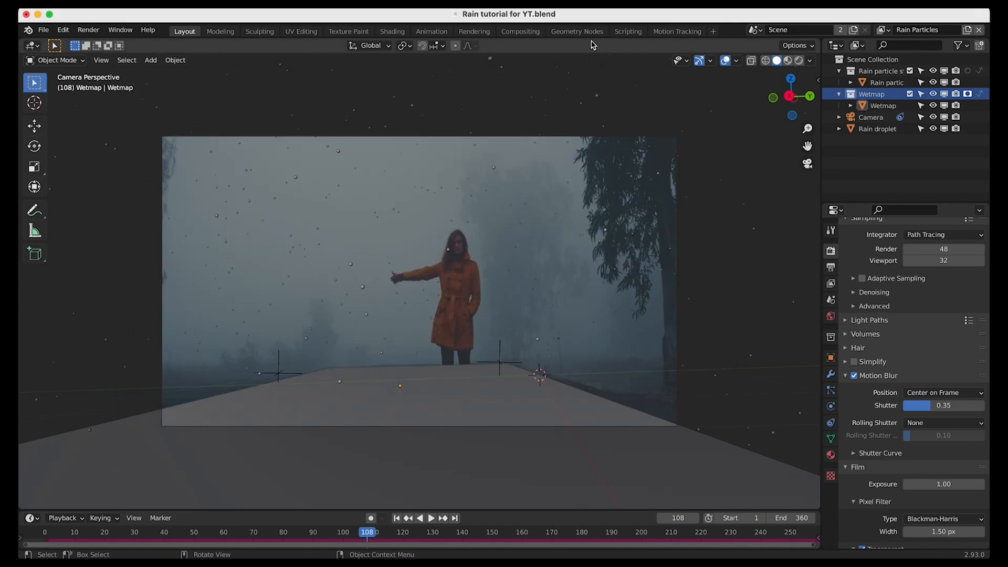
Step: Review the compositing node tree from the Movie Clip through both Render Layers and Alpha Over nodes to the outputs
{"action": "left_click", "coordinate": [520, 32]}
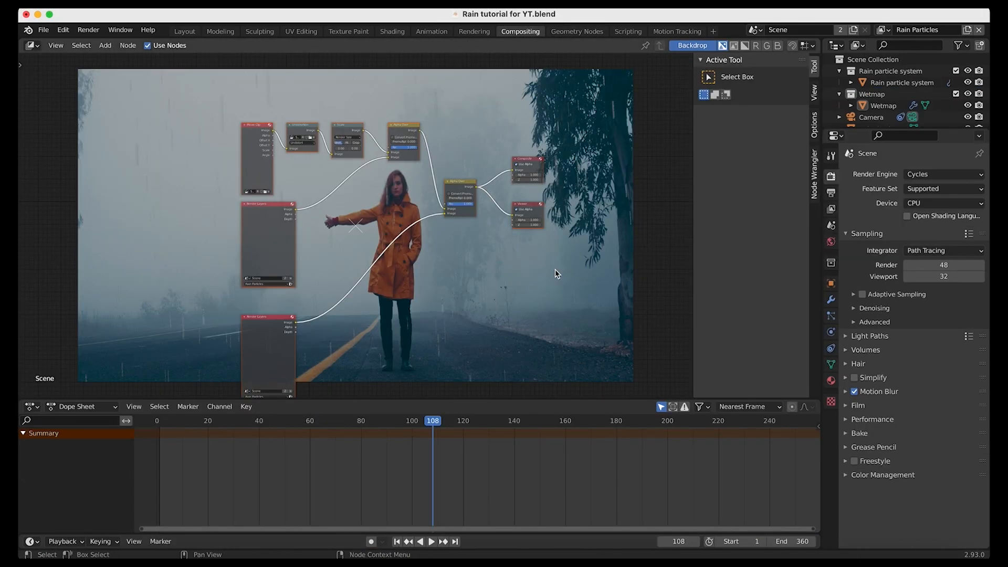
{"action": "left_click", "coordinate": [258, 213]}
{"action": "scroll", "coordinate": [257, 213], "scroll_direction": "up", "scroll_amount": 3}
{"action": "scroll", "coordinate": [257, 213], "scroll_direction": "up", "scroll_amount": 3}
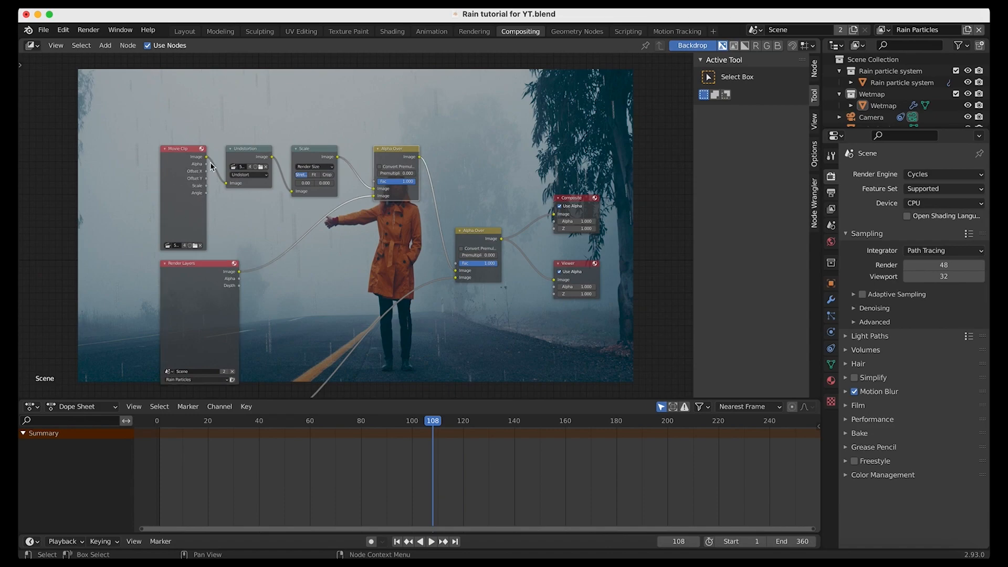
{"action": "left_click", "coordinate": [244, 161]}
{"action": "left_click", "coordinate": [318, 163]}
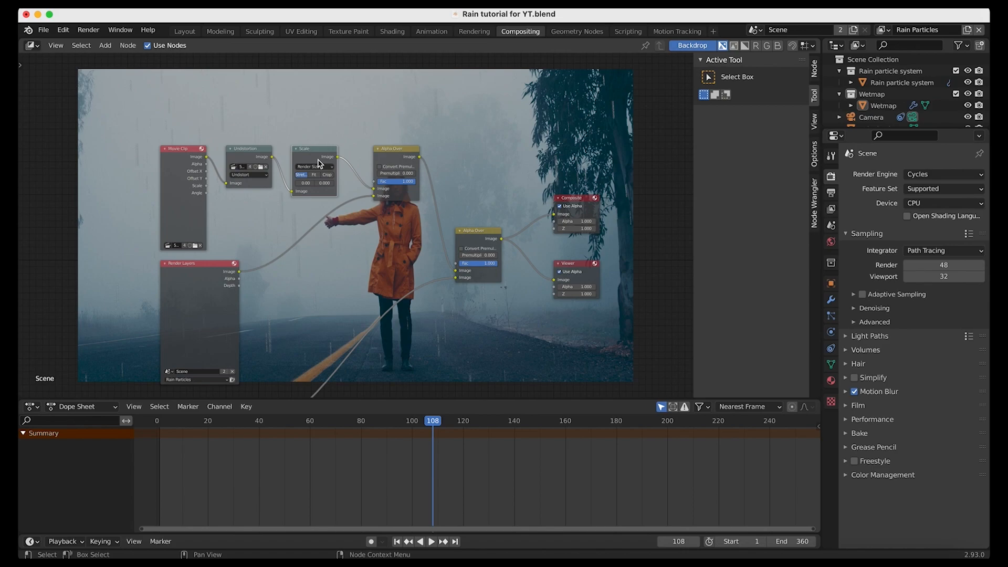
{"action": "left_click", "coordinate": [395, 159]}
{"action": "left_click", "coordinate": [209, 301]}
{"action": "middle_click_drag", "start_coordinate": [195, 321], "coordinate": [203, 278]}
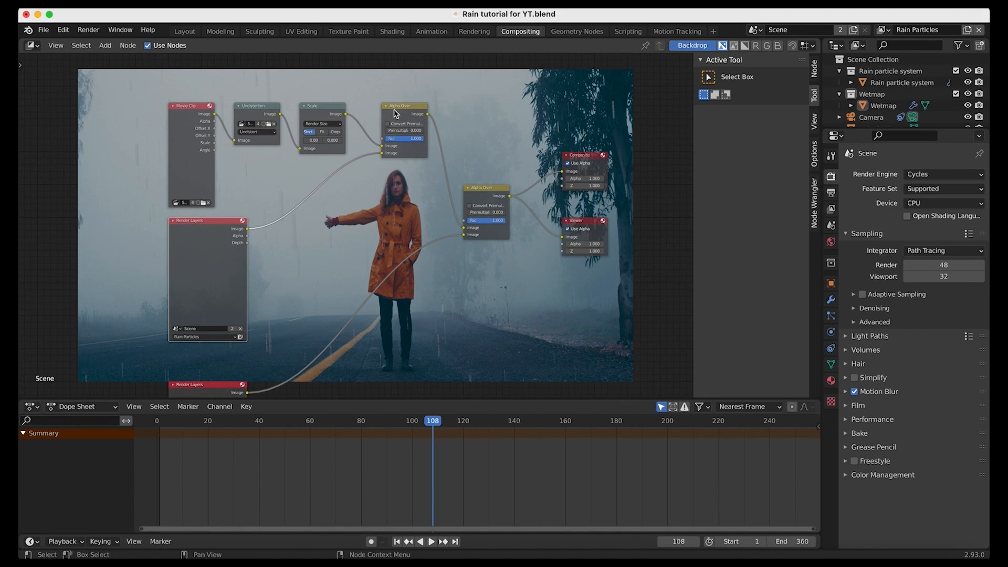
{"action": "scroll", "coordinate": [344, 288], "scroll_direction": "down", "scroll_amount": 6}
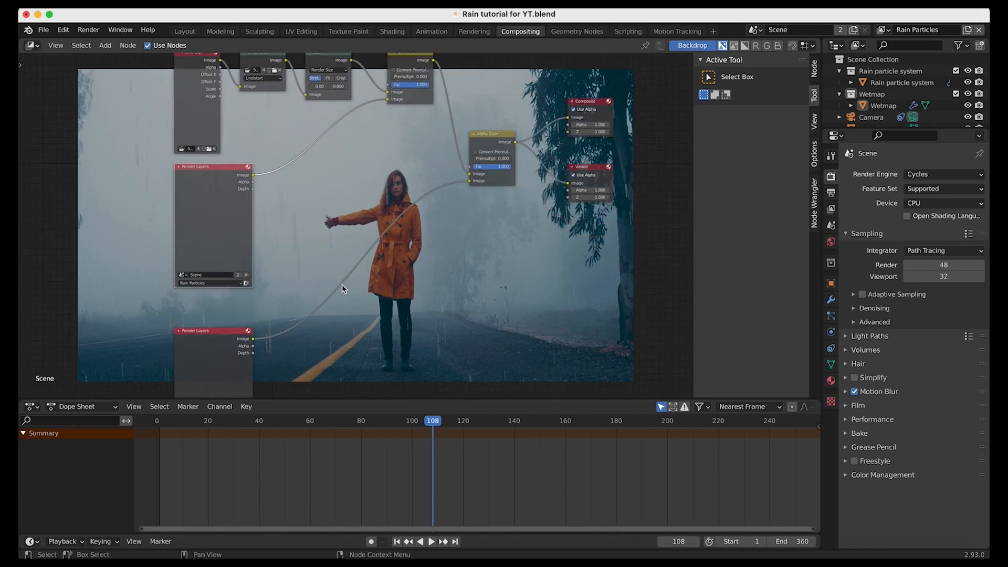
{"action": "left_click", "coordinate": [237, 245]}
{"action": "scroll", "coordinate": [228, 268], "scroll_direction": "up", "scroll_amount": 1}
{"action": "scroll", "coordinate": [191, 360], "scroll_direction": "up", "scroll_amount": 4}
{"action": "scroll", "coordinate": [191, 360], "scroll_direction": "left", "scroll_amount": 3}
{"action": "scroll", "coordinate": [353, 265], "scroll_direction": "right", "scroll_amount": 2}
{"action": "scroll", "coordinate": [353, 266], "scroll_direction": "up", "scroll_amount": 5}
{"action": "scroll", "coordinate": [353, 265], "scroll_direction": "right", "scroll_amount": 5}
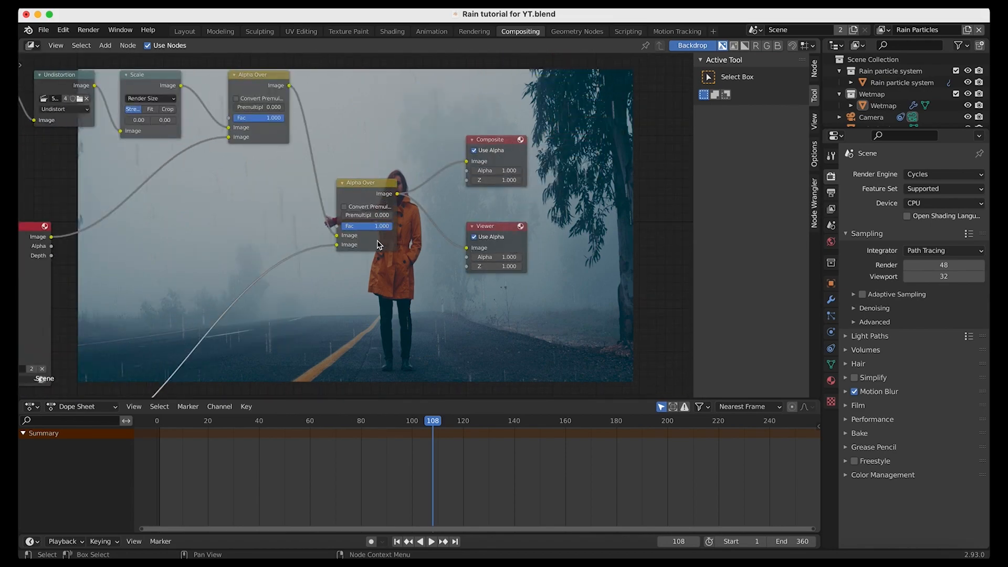
{"action": "scroll", "coordinate": [379, 245], "scroll_direction": "down", "scroll_amount": 2}
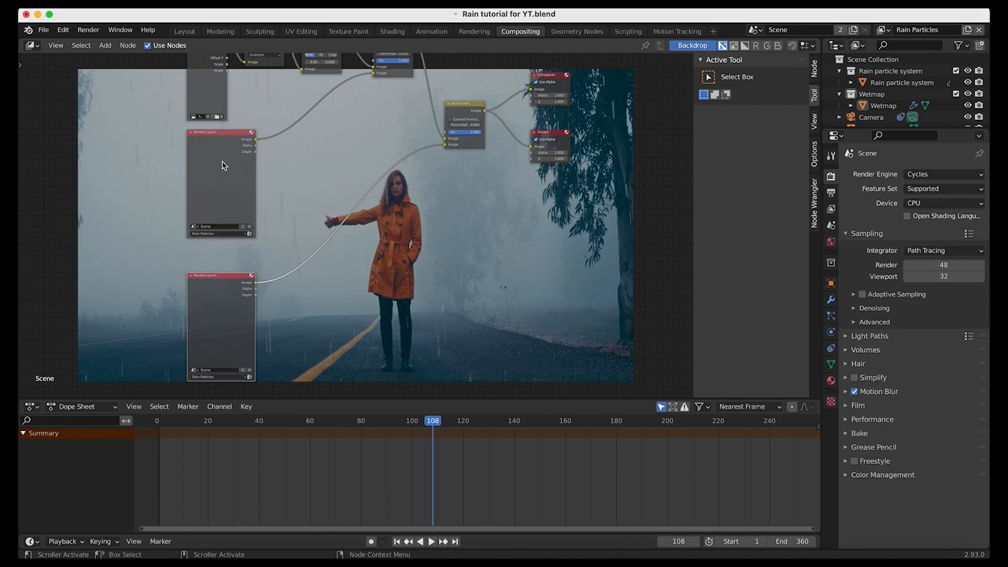
{"action": "left_click", "coordinate": [207, 184]}
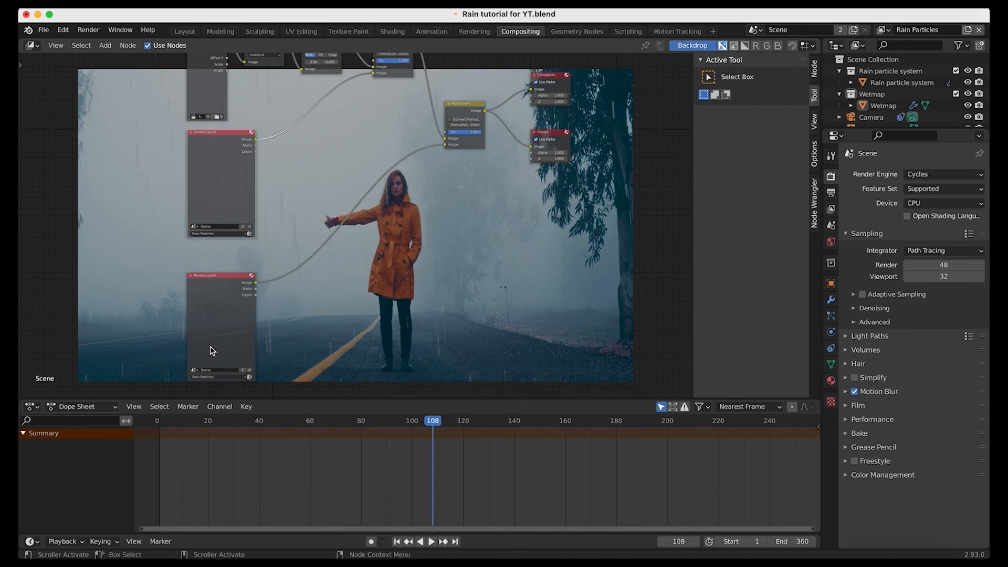
{"action": "scroll", "coordinate": [350, 174], "scroll_direction": "up", "scroll_amount": 5}
{"action": "scroll", "coordinate": [351, 174], "scroll_direction": "right", "scroll_amount": 3}
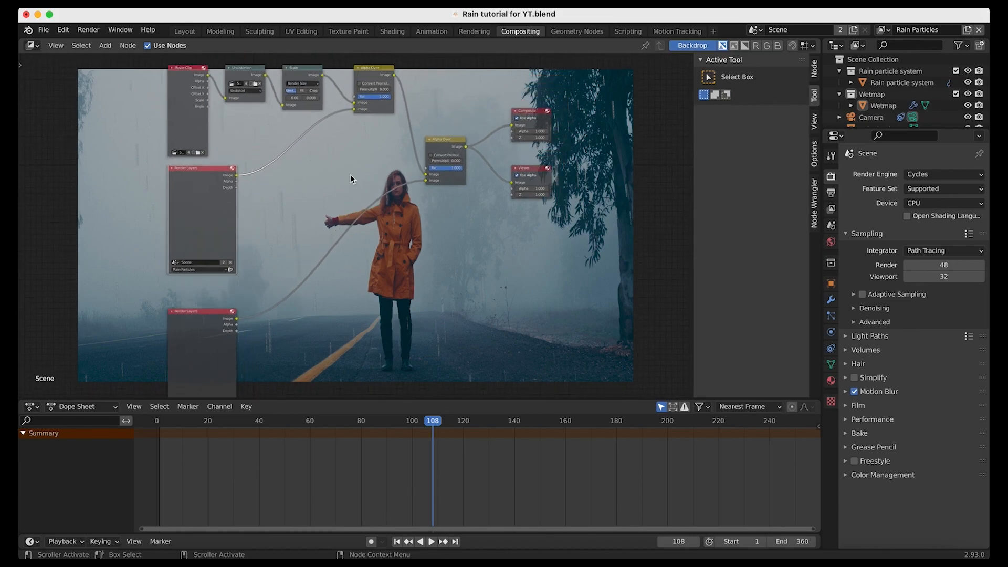
Step: Remove the second Render Layers and Alpha Over nodes, feeding the first Alpha Over directly into the Composite and Viewer nodes
{"action": "left_click", "coordinate": [194, 360]}
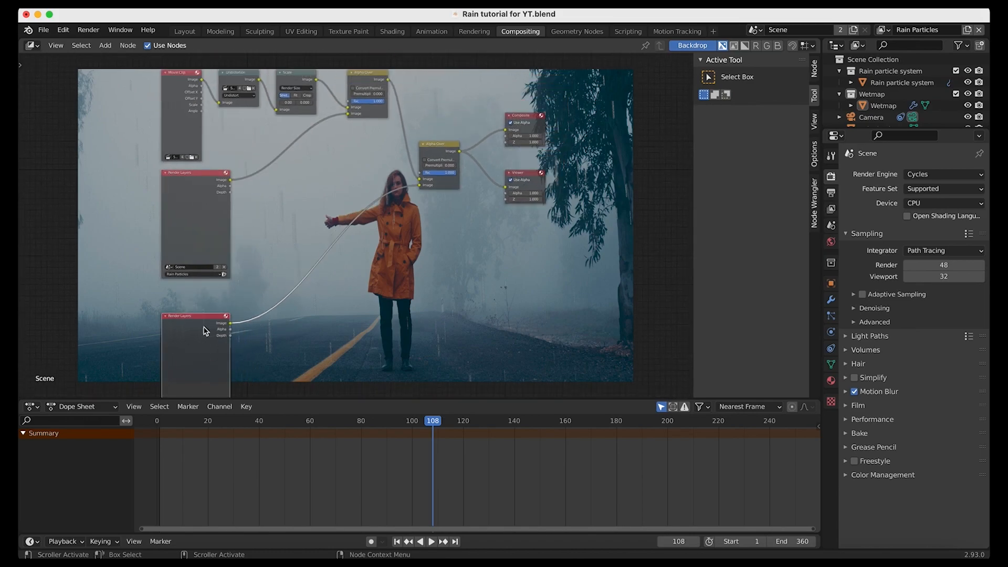
{"action": "key", "text": "x"}
{"action": "scroll", "coordinate": [252, 268], "scroll_direction": "up", "scroll_amount": 2}
{"action": "scroll", "coordinate": [252, 268], "scroll_direction": "right", "scroll_amount": 3}
{"action": "left_click_drag", "start_coordinate": [330, 118], "coordinate": [450, 169]}
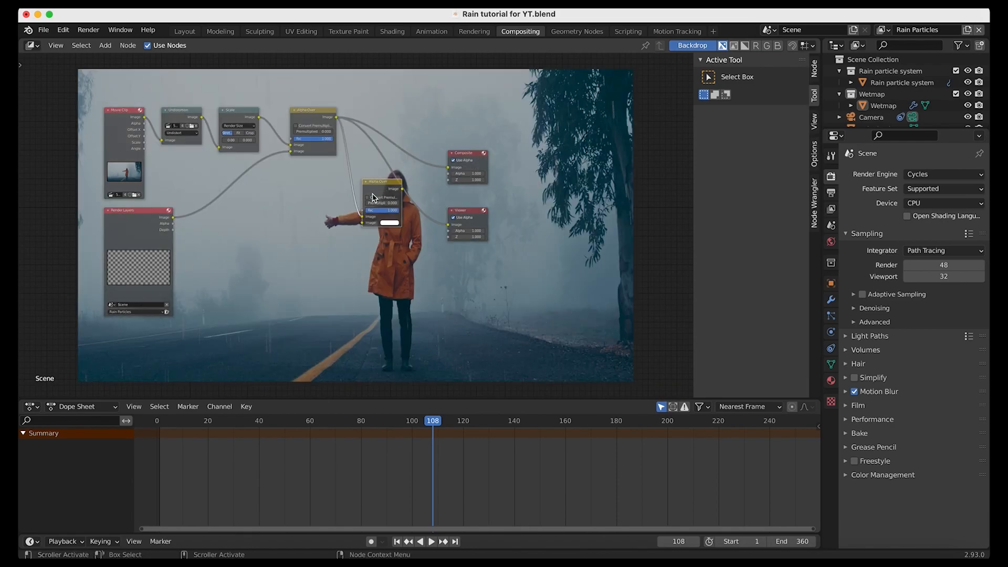
{"action": "key", "text": "x"}
{"action": "scroll", "coordinate": [350, 250], "scroll_direction": "left", "scroll_amount": 3}
{"action": "scroll", "coordinate": [351, 250], "scroll_direction": "down", "scroll_amount": 1}
Step: Switch the remaining Render Layers node to the Wetmap view layer and inspect the wet patches over the road
{"action": "left_click", "coordinate": [204, 221]}
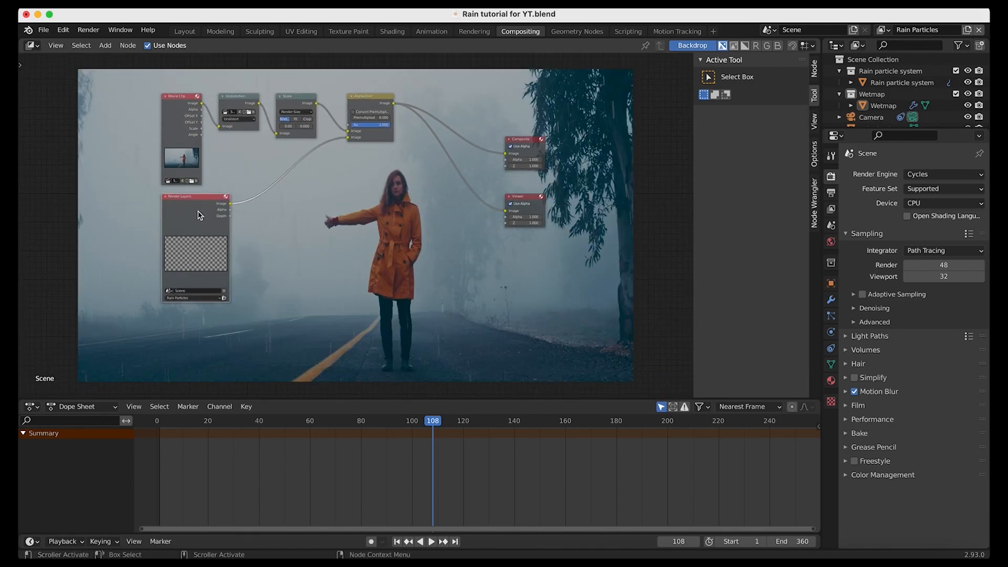
{"action": "scroll", "coordinate": [317, 228], "scroll_direction": "up", "scroll_amount": 1}
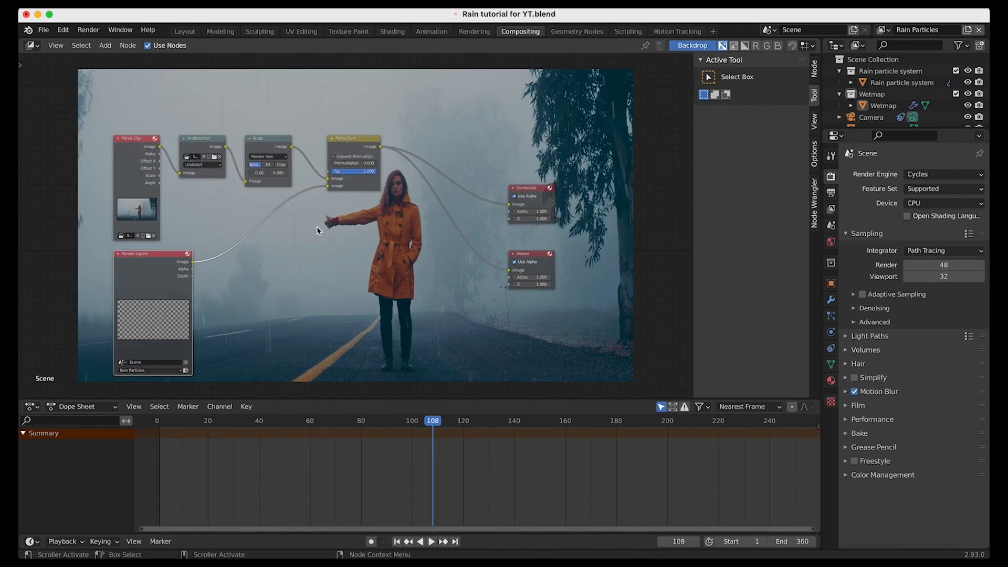
{"action": "scroll", "coordinate": [262, 205], "scroll_direction": "left", "scroll_amount": 2}
{"action": "scroll", "coordinate": [262, 205], "scroll_direction": "down", "scroll_amount": 2}
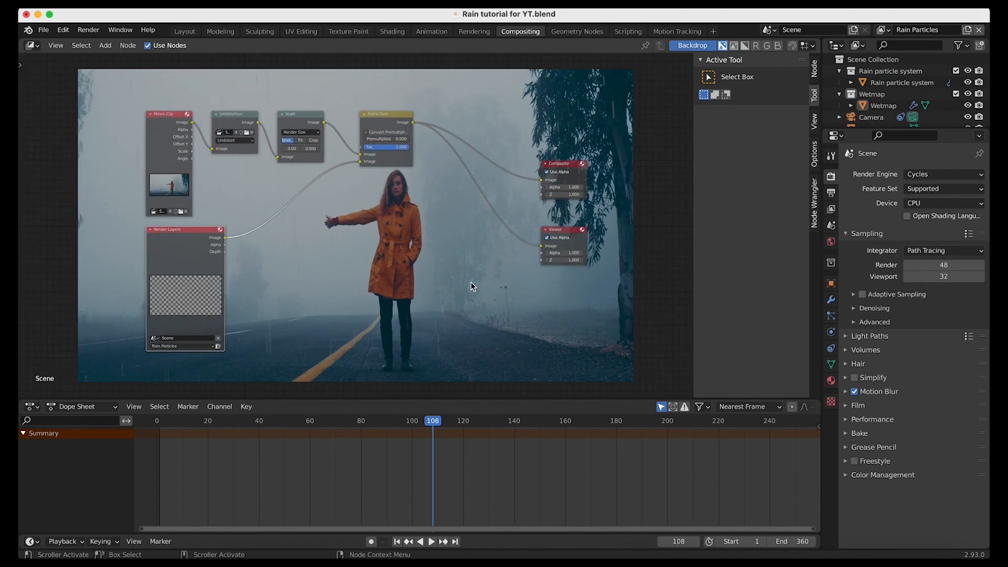
{"action": "scroll", "coordinate": [161, 301], "scroll_direction": "up", "scroll_amount": 2}
{"action": "scroll", "coordinate": [161, 302], "scroll_direction": "left", "scroll_amount": 4}
{"action": "scroll", "coordinate": [162, 302], "scroll_direction": "down", "scroll_amount": 1}
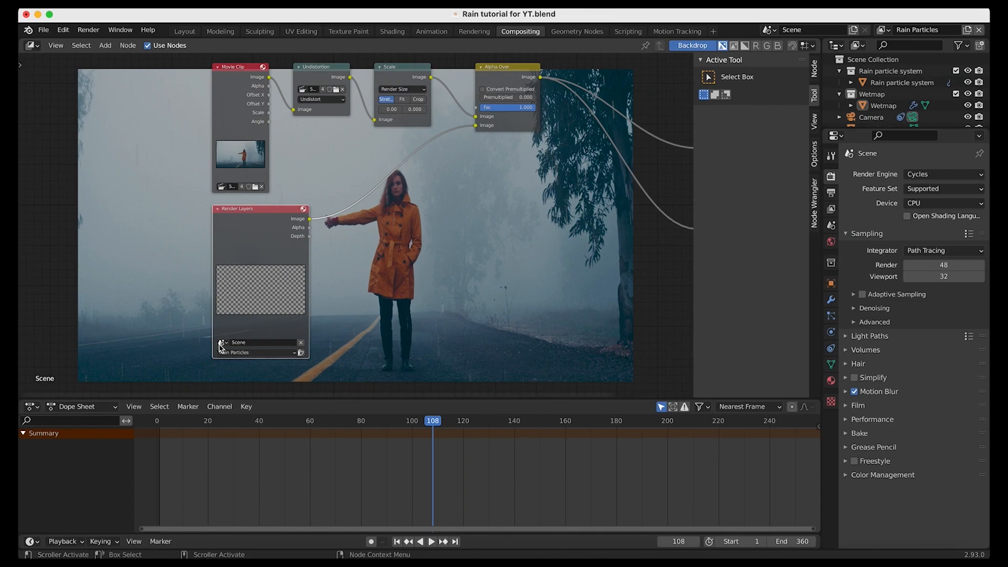
{"action": "left_click", "coordinate": [258, 356]}
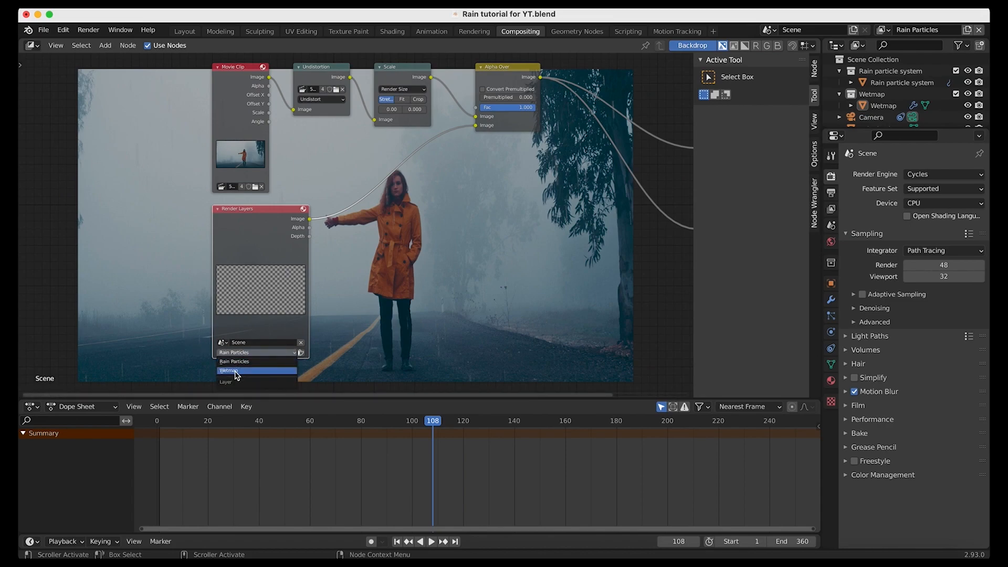
{"action": "left_click", "coordinate": [235, 376]}
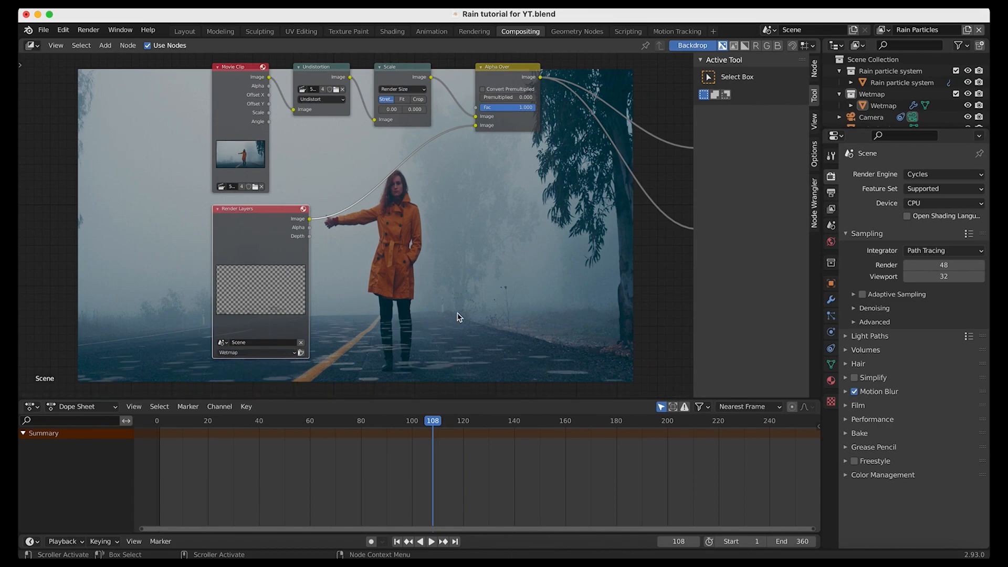
{"action": "scroll", "coordinate": [487, 298], "scroll_direction": "right", "scroll_amount": 10}
{"action": "scroll", "coordinate": [487, 298], "scroll_direction": "up", "scroll_amount": 1}
{"action": "scroll", "coordinate": [487, 298], "scroll_direction": "left", "scroll_amount": 5}
{"action": "scroll", "coordinate": [487, 298], "scroll_direction": "up", "scroll_amount": 2}
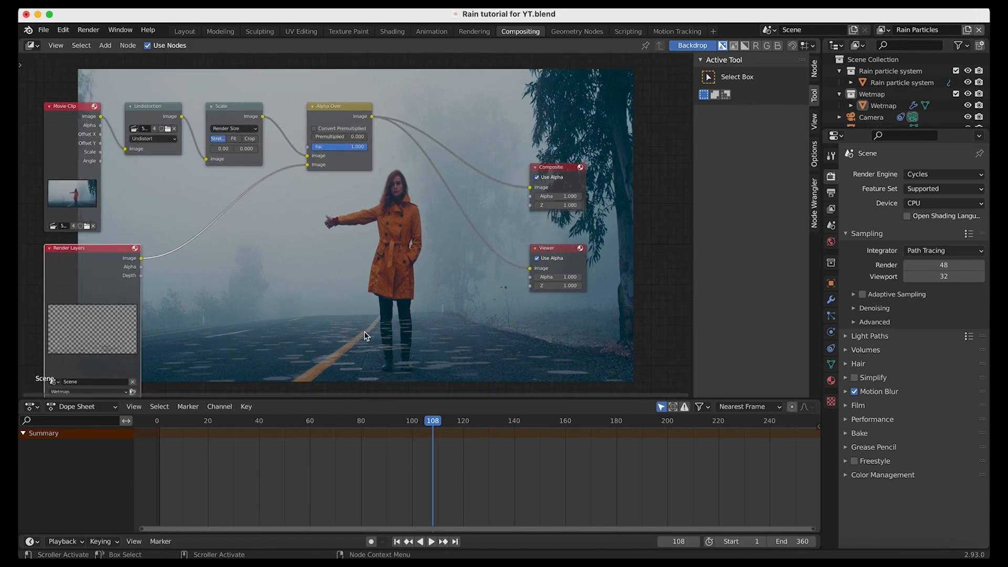
{"action": "scroll", "coordinate": [383, 266], "scroll_direction": "down", "scroll_amount": 2}
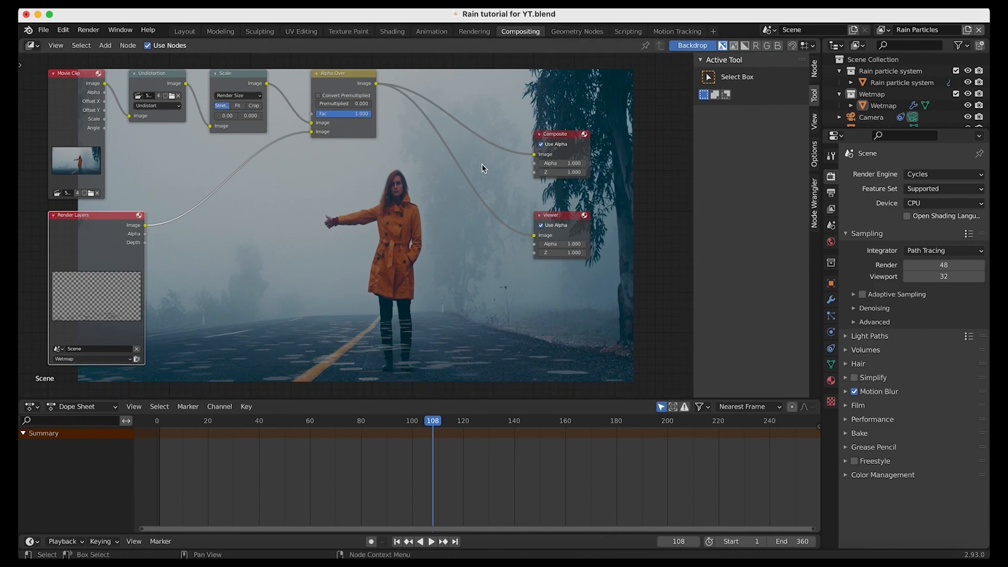
Step: Add a Masking workspace and load the red-haired woman hitchhiking clip into its clip editor
{"action": "left_click", "coordinate": [713, 31]}
{"action": "mouse_move", "coordinate": [674, 90]}
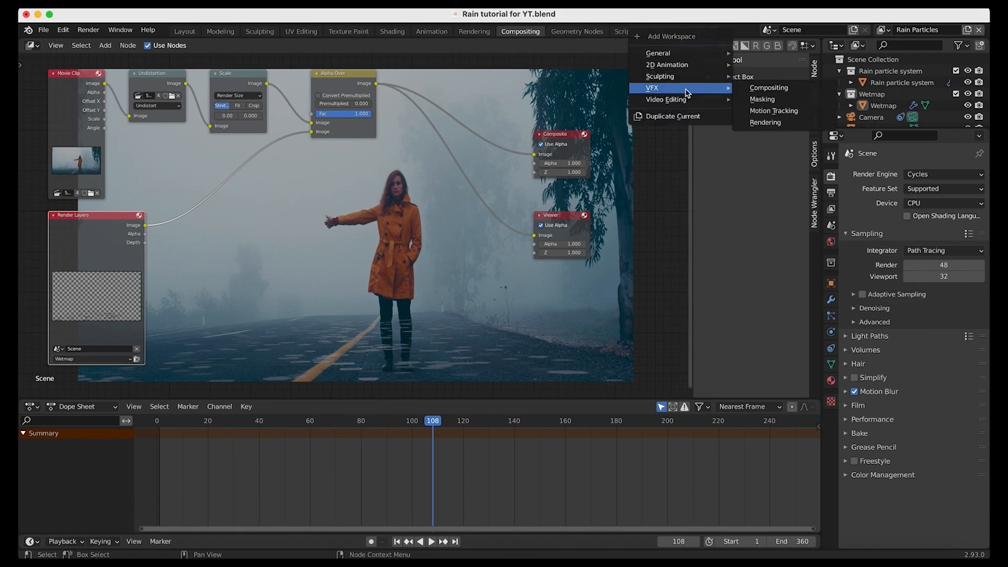
{"action": "left_click", "coordinate": [772, 99]}
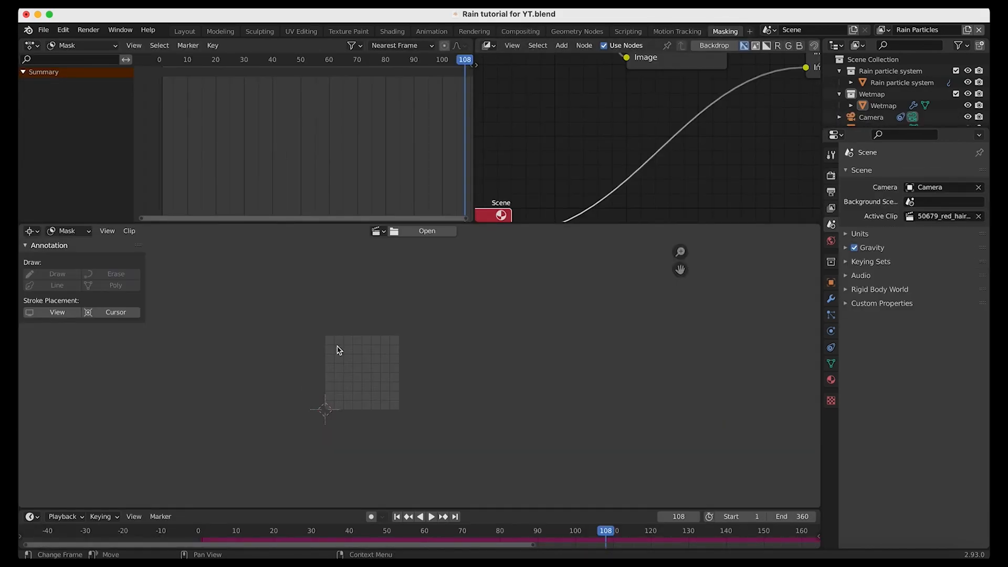
{"action": "left_click", "coordinate": [378, 231]}
{"action": "left_click", "coordinate": [404, 250]}
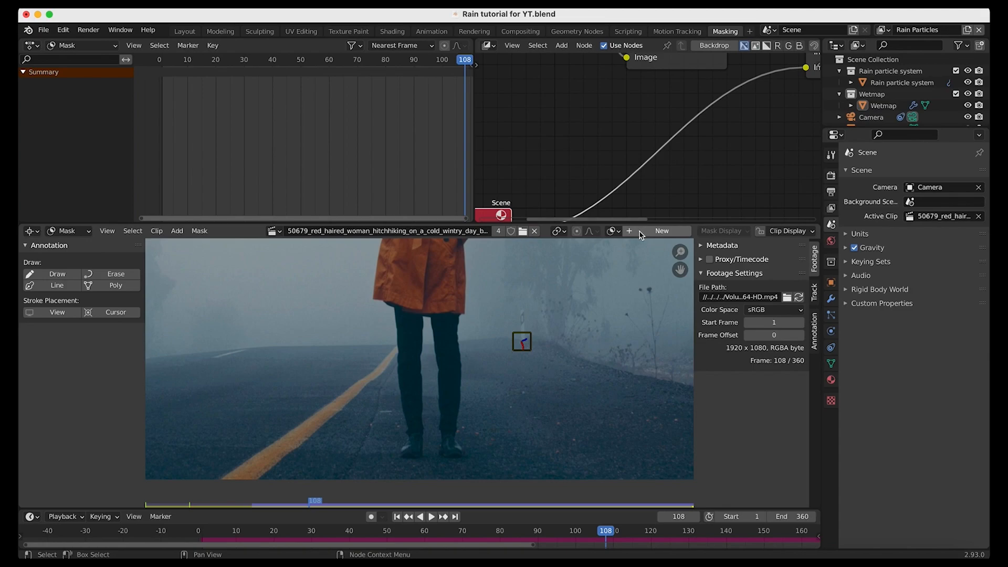
Step: Create a new mask for the clip and name it character
{"action": "left_click", "coordinate": [641, 233]}
{"action": "type", "text": "character"}
{"action": "key", "text": "Return"}
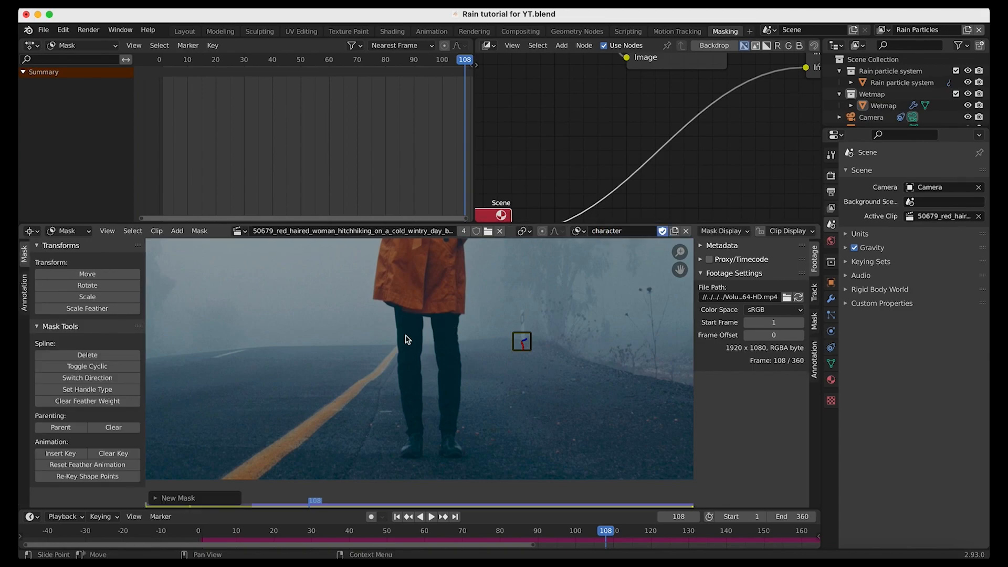
Step: Trace the mask from the coat hem around the leg and boot nearest the yellow line, back up to between the legs
{"action": "left_click", "coordinate": [393, 310], "text": "ctrl"}
{"action": "left_click", "coordinate": [397, 345], "text": "ctrl"}
{"action": "left_click", "coordinate": [398, 377], "text": "ctrl"}
{"action": "left_click", "coordinate": [403, 410], "text": "ctrl"}
{"action": "left_click", "coordinate": [407, 435], "text": "ctrl"}
{"action": "left_click", "coordinate": [399, 452], "text": "ctrl"}
{"action": "left_click", "coordinate": [404, 459], "text": "ctrl"}
{"action": "left_click", "coordinate": [420, 457], "text": "ctrl"}
{"action": "left_click", "coordinate": [424, 451], "text": "ctrl"}
{"action": "left_click", "coordinate": [422, 425], "text": "ctrl"}
{"action": "left_click", "coordinate": [423, 356], "text": "ctrl"}
{"action": "left_click", "coordinate": [423, 317], "text": "ctrl"}
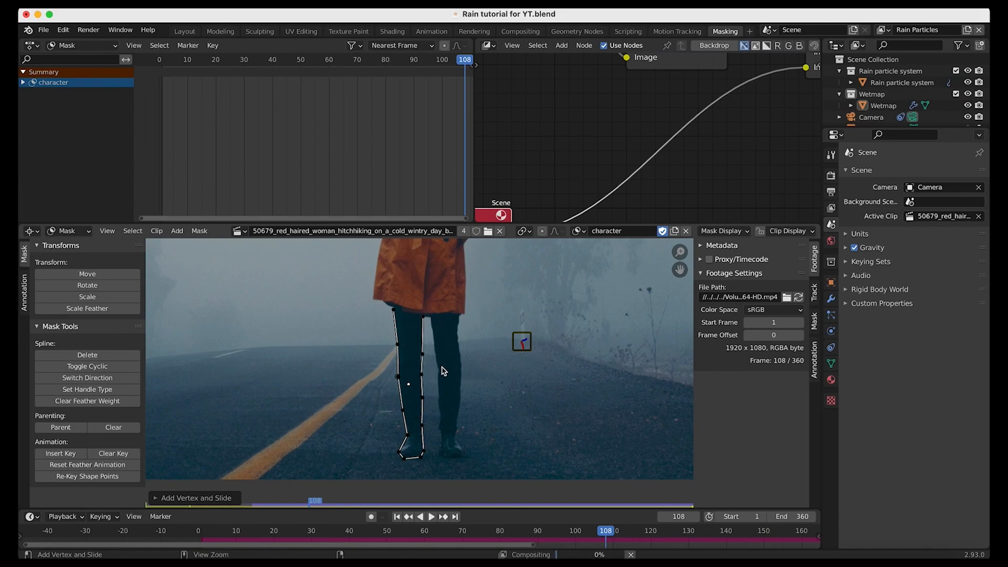
Step: Continue the mask outline down the inner edge of the other leg and around its boot
{"action": "left_click", "coordinate": [439, 367], "text": "ctrl"}
{"action": "left_click", "coordinate": [439, 389], "text": "ctrl"}
{"action": "left_click", "coordinate": [439, 413], "text": "ctrl"}
{"action": "left_click", "coordinate": [439, 438], "text": "ctrl"}
{"action": "left_click", "coordinate": [442, 453], "text": "ctrl"}
{"action": "left_click", "coordinate": [458, 458], "text": "ctrl"}
{"action": "left_click", "coordinate": [465, 455], "text": "ctrl"}
{"action": "left_click", "coordinate": [458, 446], "text": "ctrl"}
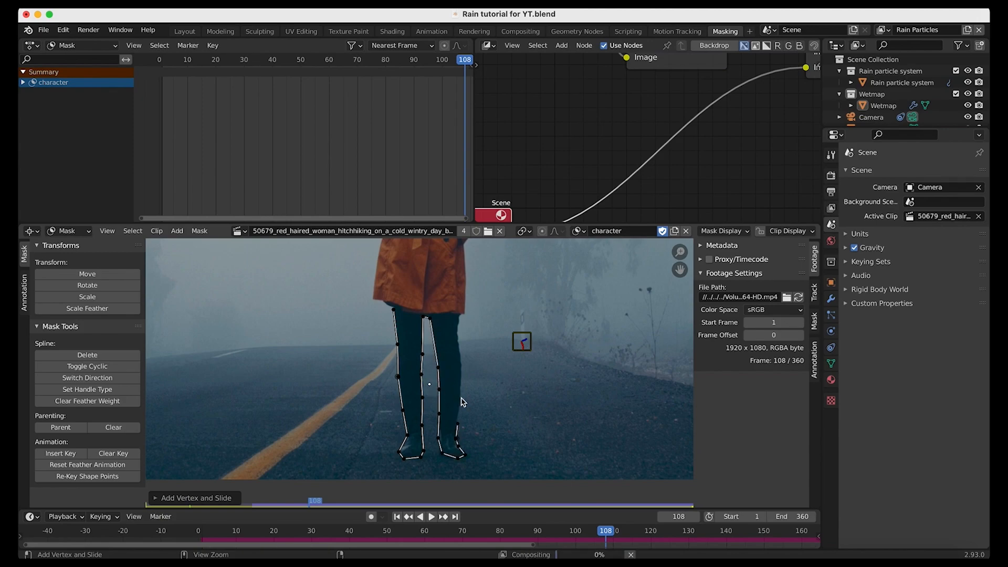
Step: Extend the mask up the leg's outer edge, across the lower coat and back to the starting point
{"action": "left_click", "coordinate": [463, 373], "text": "ctrl"}
{"action": "left_click", "coordinate": [459, 348], "text": "ctrl"}
{"action": "left_click", "coordinate": [459, 329], "text": "ctrl"}
{"action": "left_click", "coordinate": [464, 313], "text": "ctrl"}
{"action": "left_click", "coordinate": [456, 292], "text": "ctrl"}
{"action": "left_click", "coordinate": [414, 277], "text": "ctrl"}
{"action": "left_click", "coordinate": [375, 277], "text": "ctrl"}
{"action": "left_click", "coordinate": [392, 309], "text": "ctrl"}
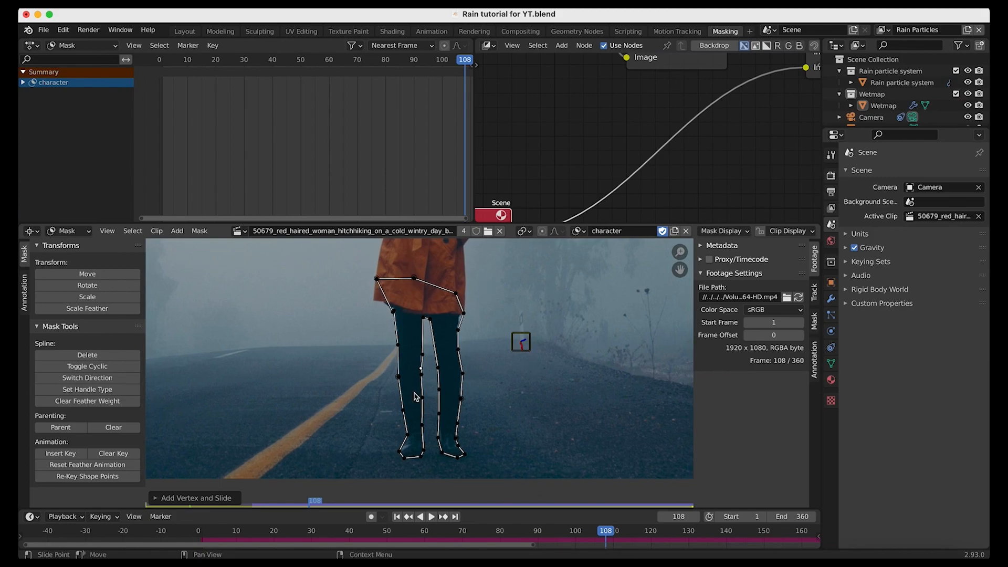
Step: Select all points of the character mask together with the tracking marker on the road
{"action": "scroll", "coordinate": [418, 395], "scroll_direction": "down", "scroll_amount": 1}
{"action": "key", "text": "a"}
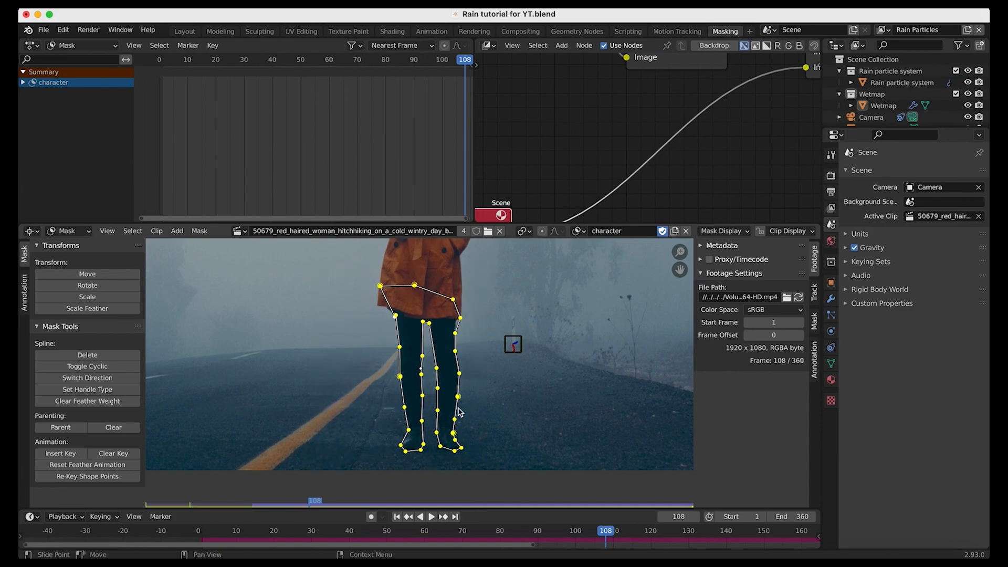
{"action": "left_click", "coordinate": [518, 348], "text": "shift"}
Step: Add a Mask input node to the compositing tree and assign the character mask to it
{"action": "left_click", "coordinate": [520, 31]}
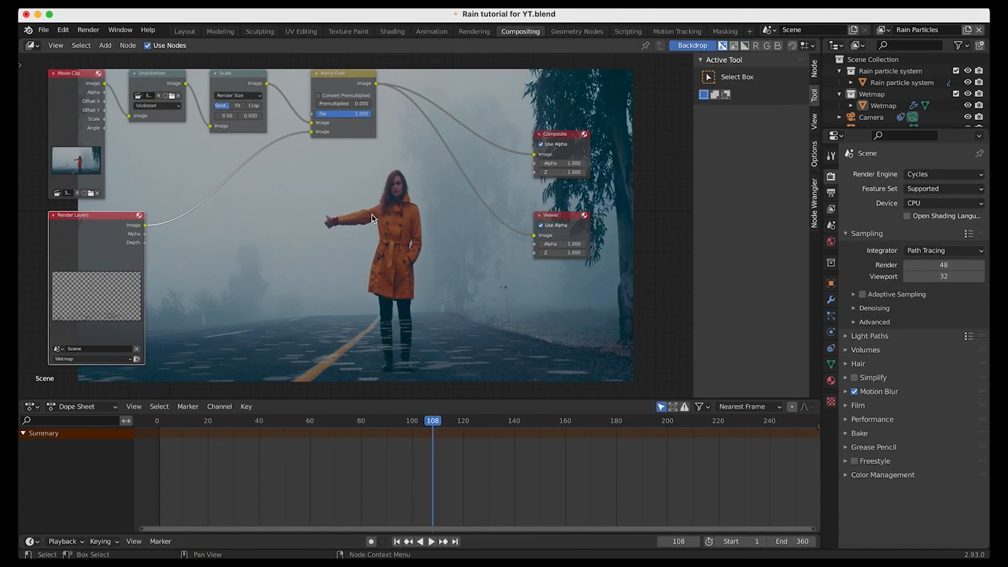
{"action": "scroll", "coordinate": [372, 215], "scroll_direction": "left", "scroll_amount": 5}
{"action": "scroll", "coordinate": [386, 251], "scroll_direction": "right", "scroll_amount": 2}
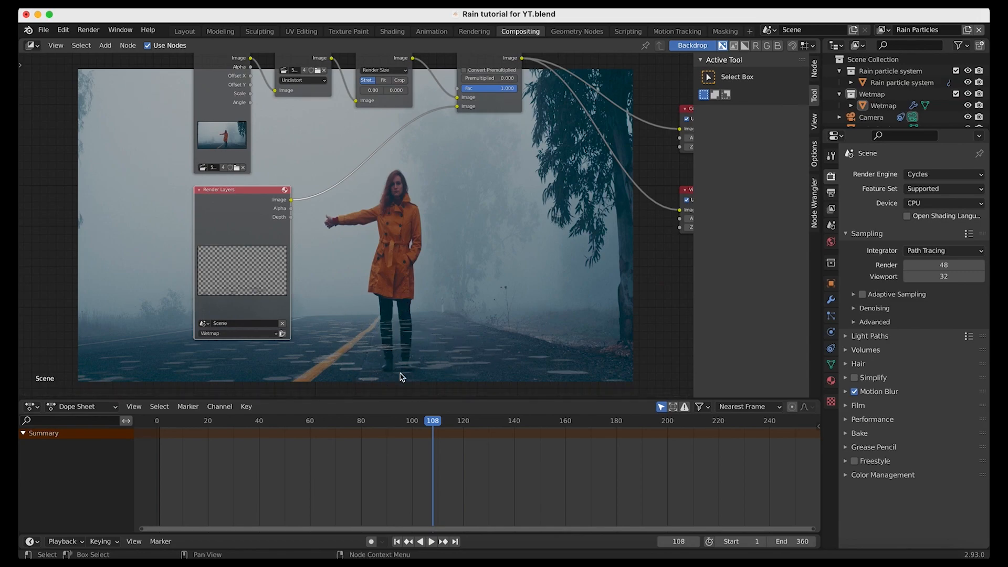
{"action": "middle_click_drag", "start_coordinate": [297, 232], "coordinate": [373, 240]}
{"action": "key", "text": "shift+a"}
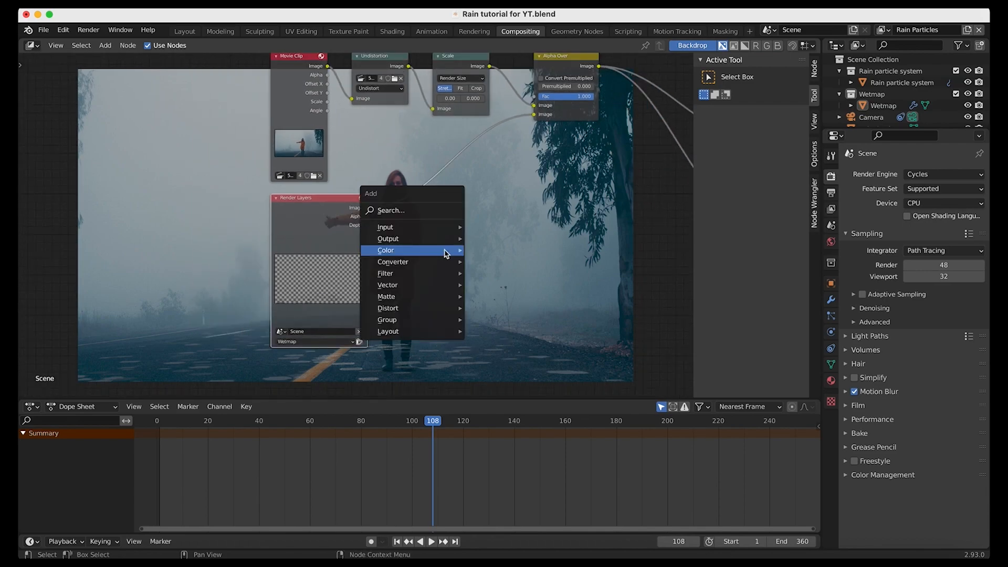
{"action": "mouse_move", "coordinate": [420, 227]}
{"action": "left_click", "coordinate": [489, 280]}
{"action": "left_click", "coordinate": [398, 262]}
{"action": "left_click", "coordinate": [397, 261]}
{"action": "left_click", "coordinate": [410, 276]}
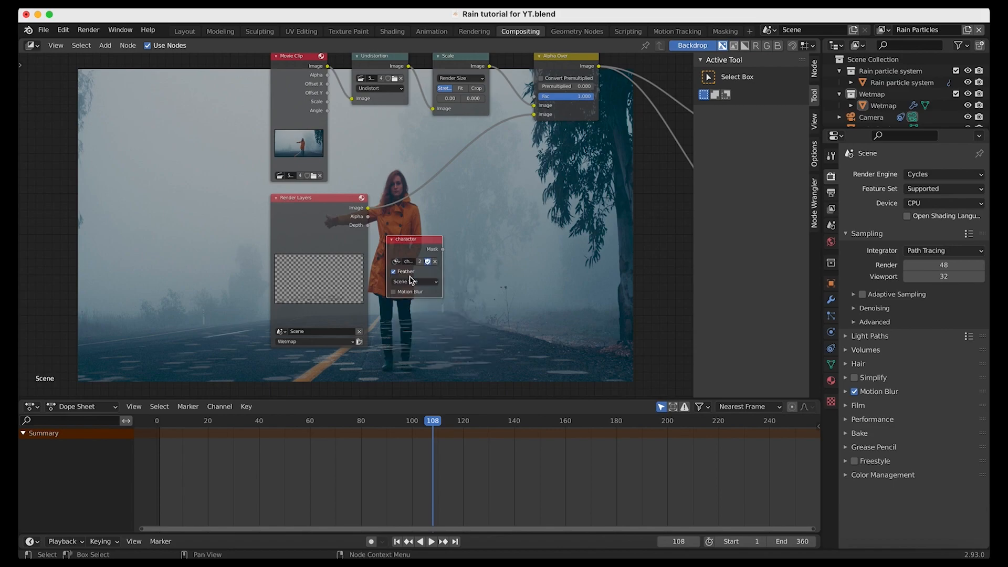
Step: Insert a Set Alpha node between the Wetmap Render Layers and Alpha Over nodes, and reposition the Render Layers and character mask nodes
{"action": "scroll", "coordinate": [356, 214], "scroll_direction": "up", "scroll_amount": 2}
{"action": "key", "text": "shift+a"}
{"action": "mouse_move", "coordinate": [303, 238]}
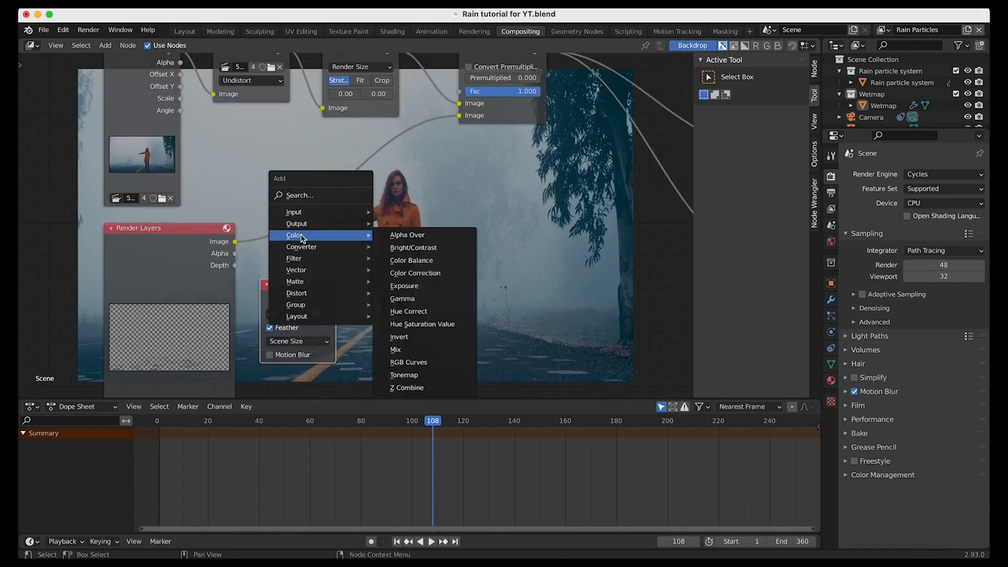
{"action": "left_click", "coordinate": [401, 411]}
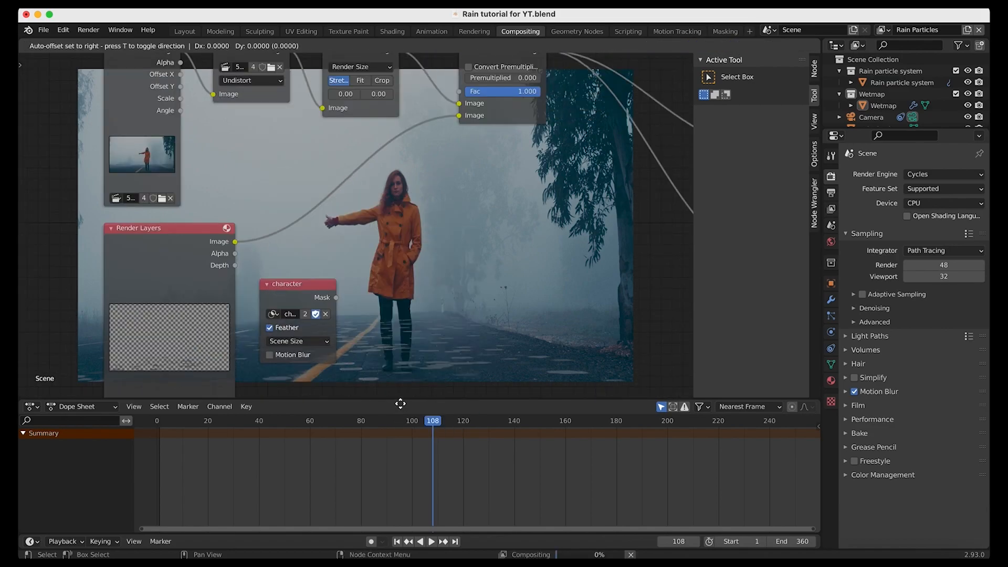
{"action": "left_click", "coordinate": [343, 152]}
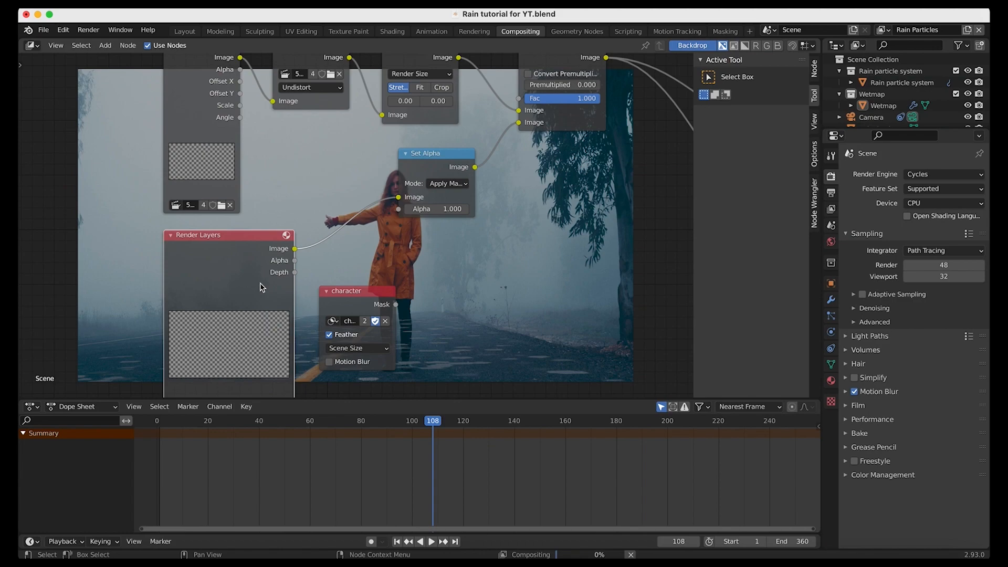
{"action": "left_click_drag", "start_coordinate": [261, 288], "coordinate": [185, 286]}
{"action": "left_click_drag", "start_coordinate": [337, 293], "coordinate": [248, 265]}
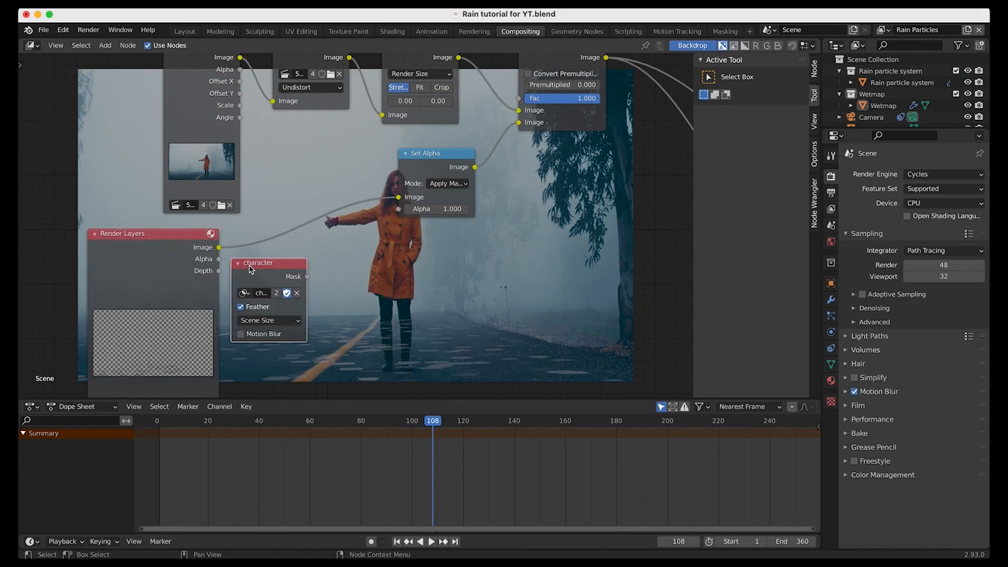
Step: Connect the character mask node's Mask output to the Alpha input of the Set Alpha node
{"action": "scroll", "coordinate": [249, 264], "scroll_direction": "up", "scroll_amount": 3}
{"action": "scroll", "coordinate": [336, 273], "scroll_direction": "down", "scroll_amount": 4}
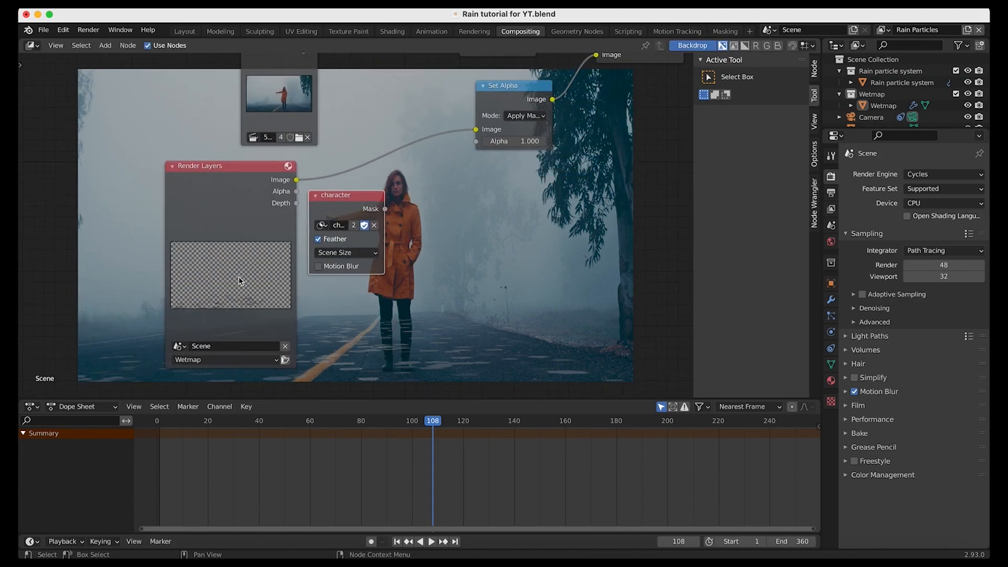
{"action": "scroll", "coordinate": [246, 278], "scroll_direction": "right", "scroll_amount": 1}
{"action": "left_click_drag", "start_coordinate": [357, 229], "coordinate": [453, 163]}
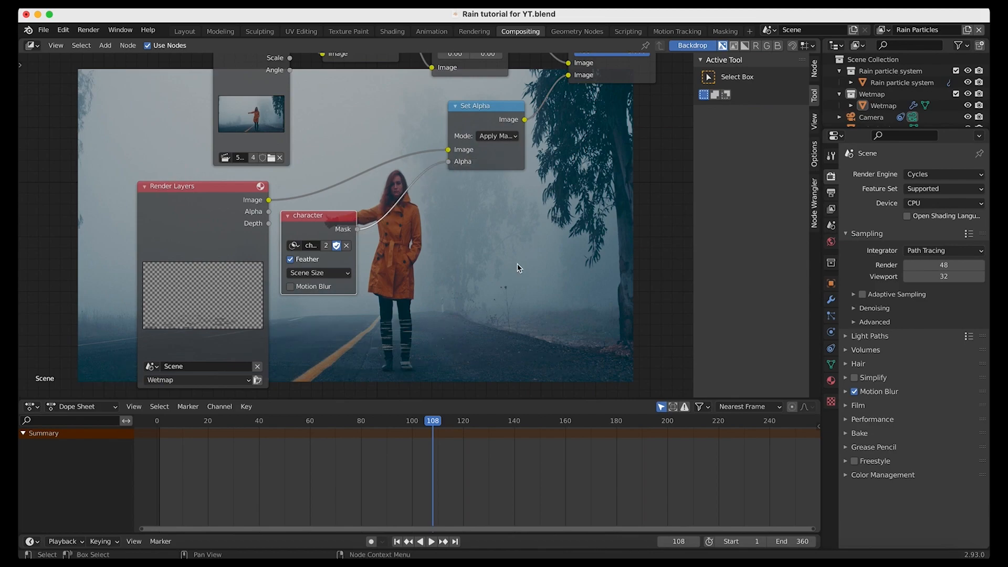
Step: Insert an Invert node between the character mask node and the Set Alpha node's Alpha input
{"action": "scroll", "coordinate": [515, 265], "scroll_direction": "down", "scroll_amount": 3}
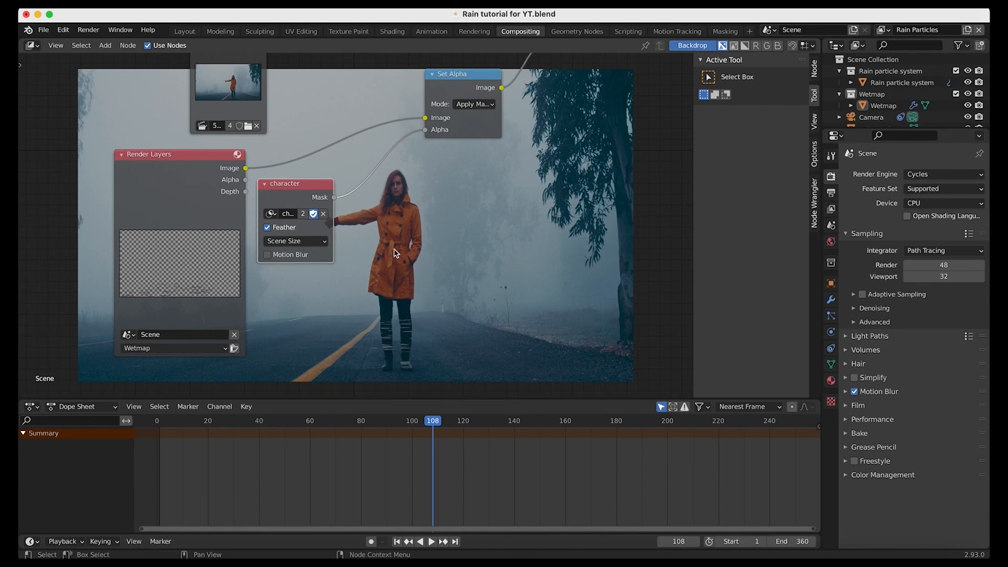
{"action": "scroll", "coordinate": [396, 254], "scroll_direction": "left", "scroll_amount": 3}
{"action": "key", "text": "shift+a"}
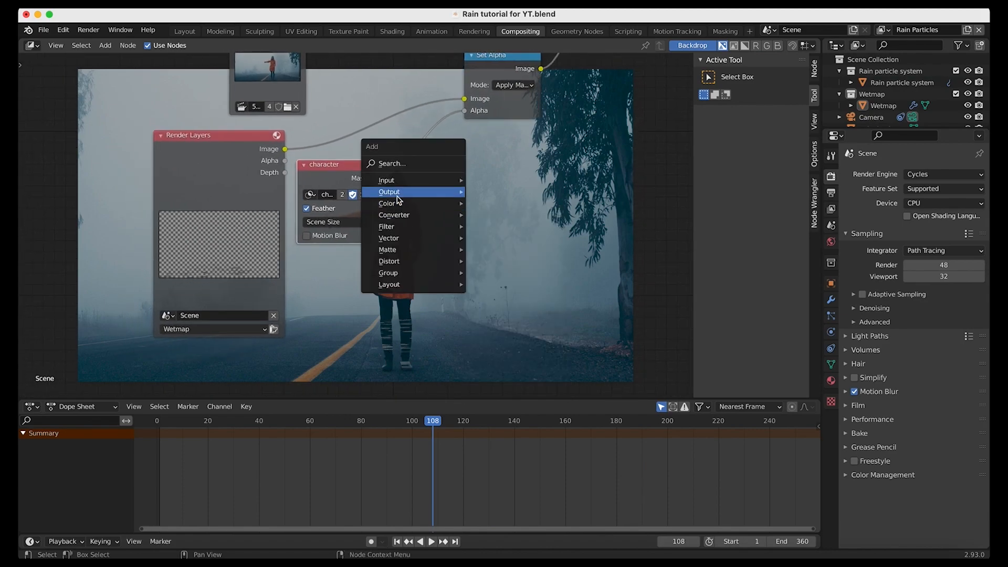
{"action": "mouse_move", "coordinate": [395, 203]}
{"action": "left_click", "coordinate": [497, 305]}
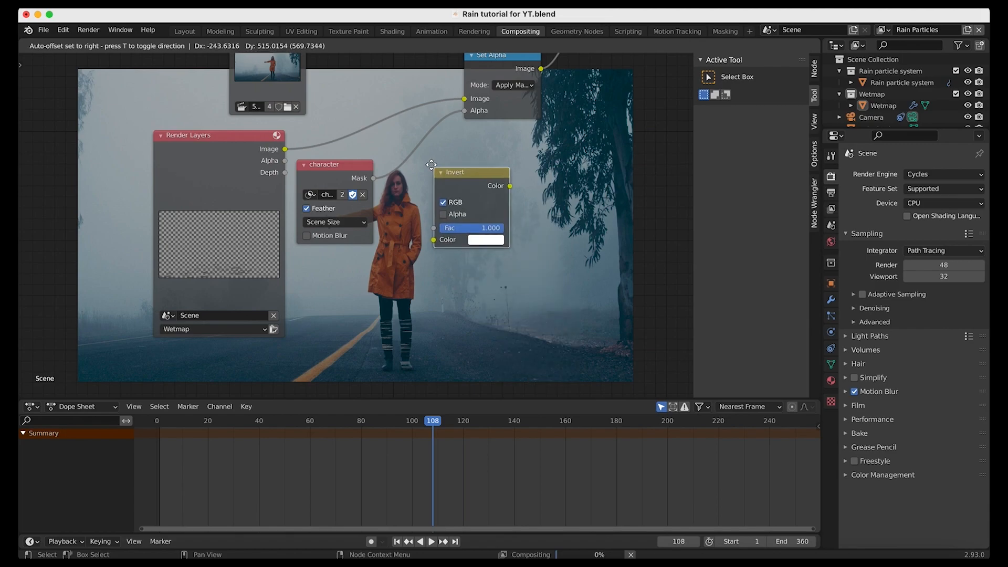
{"action": "left_click", "coordinate": [386, 142]}
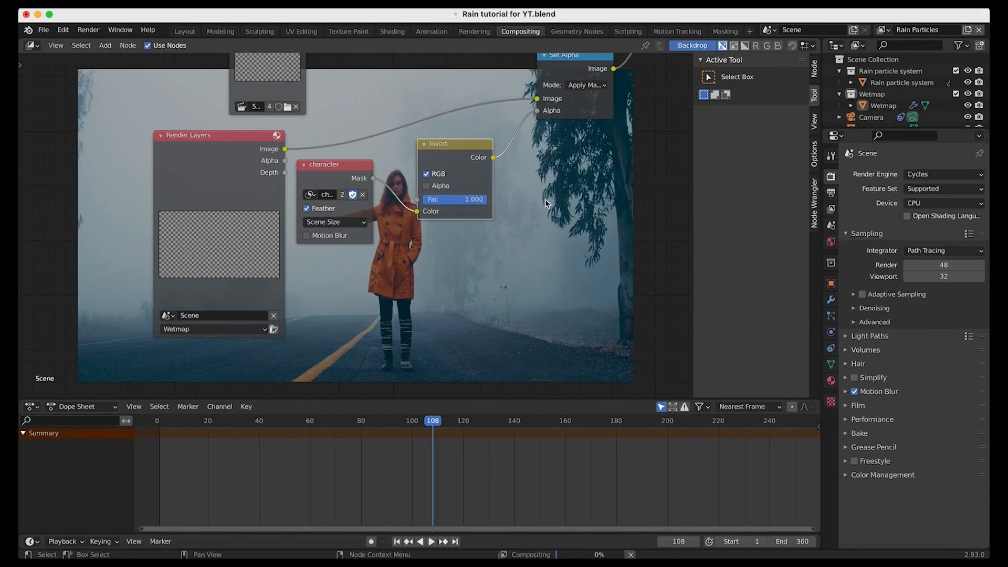
Step: Reposition the Set Alpha node below the Scale node and set the Alpha Over node's factor to 0.750
{"action": "scroll", "coordinate": [542, 302], "scroll_direction": "right", "scroll_amount": 3}
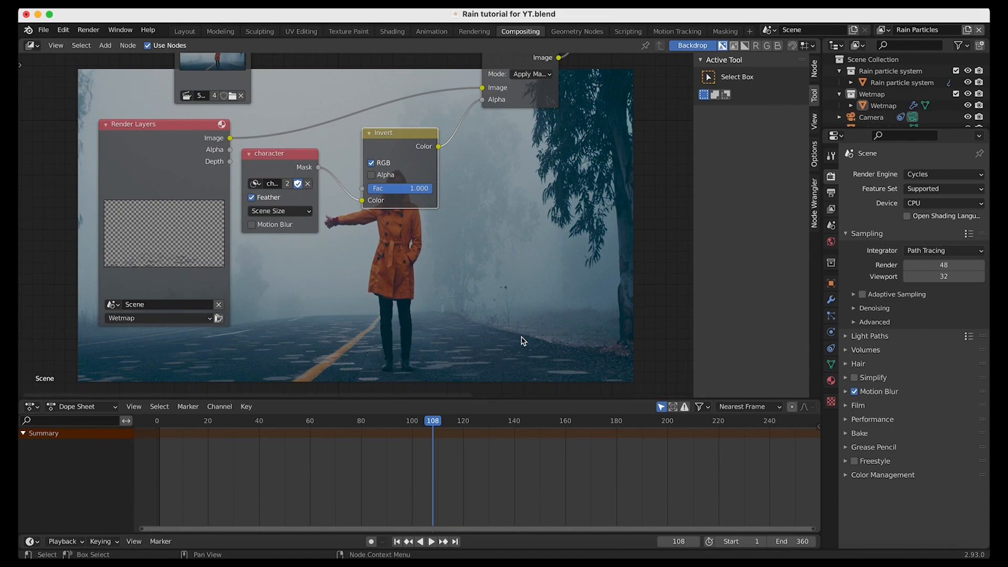
{"action": "scroll", "coordinate": [570, 316], "scroll_direction": "left", "scroll_amount": 2}
{"action": "scroll", "coordinate": [305, 267], "scroll_direction": "right", "scroll_amount": 1}
{"action": "scroll", "coordinate": [396, 271], "scroll_direction": "right", "scroll_amount": 4}
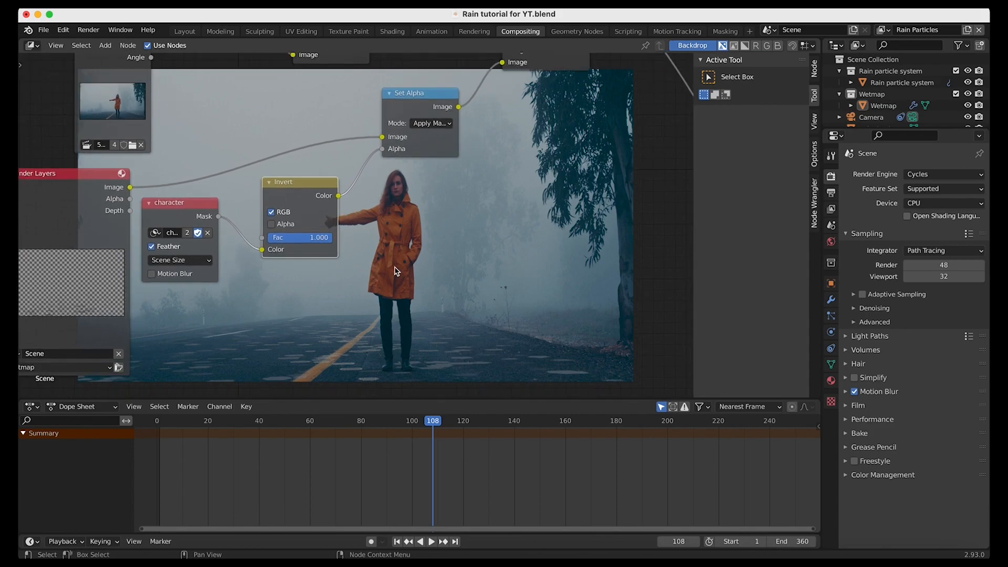
{"action": "scroll", "coordinate": [396, 271], "scroll_direction": "left", "scroll_amount": 2}
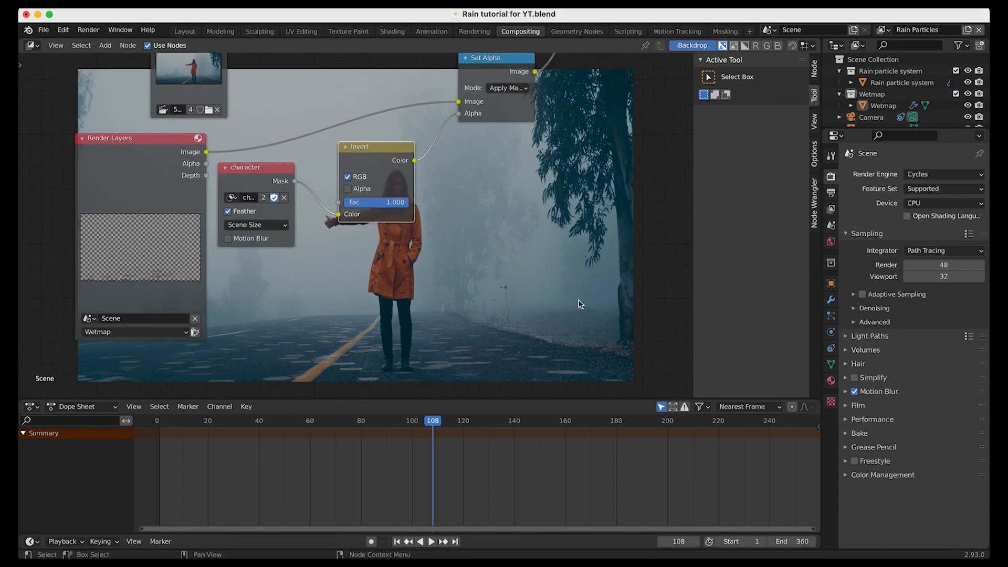
{"action": "scroll", "coordinate": [578, 300], "scroll_direction": "right", "scroll_amount": 4}
{"action": "scroll", "coordinate": [381, 290], "scroll_direction": "right", "scroll_amount": 2}
{"action": "left_click_drag", "start_coordinate": [329, 204], "coordinate": [302, 214]}
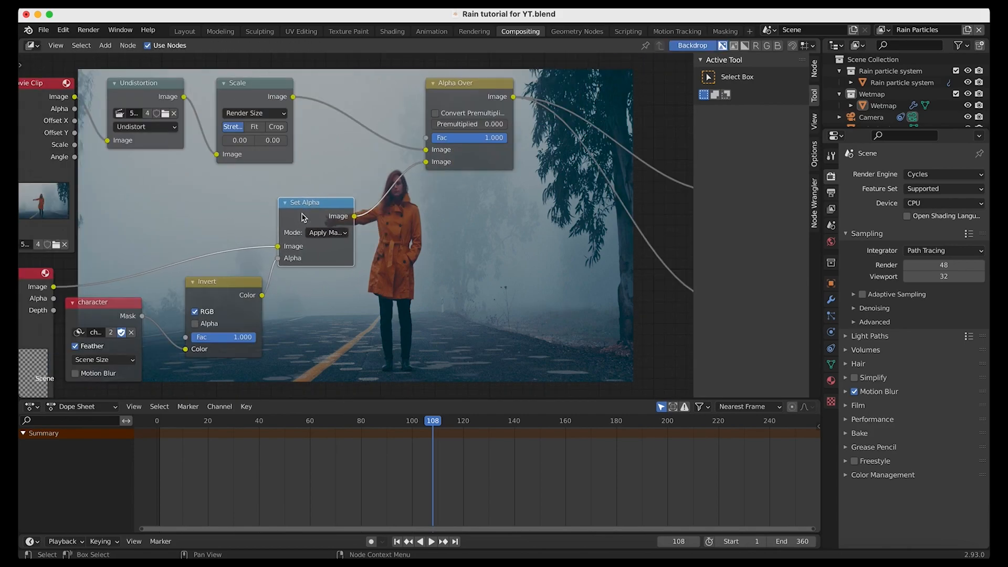
{"action": "scroll", "coordinate": [304, 217], "scroll_direction": "right", "scroll_amount": 5}
{"action": "scroll", "coordinate": [570, 370], "scroll_direction": "left", "scroll_amount": 2}
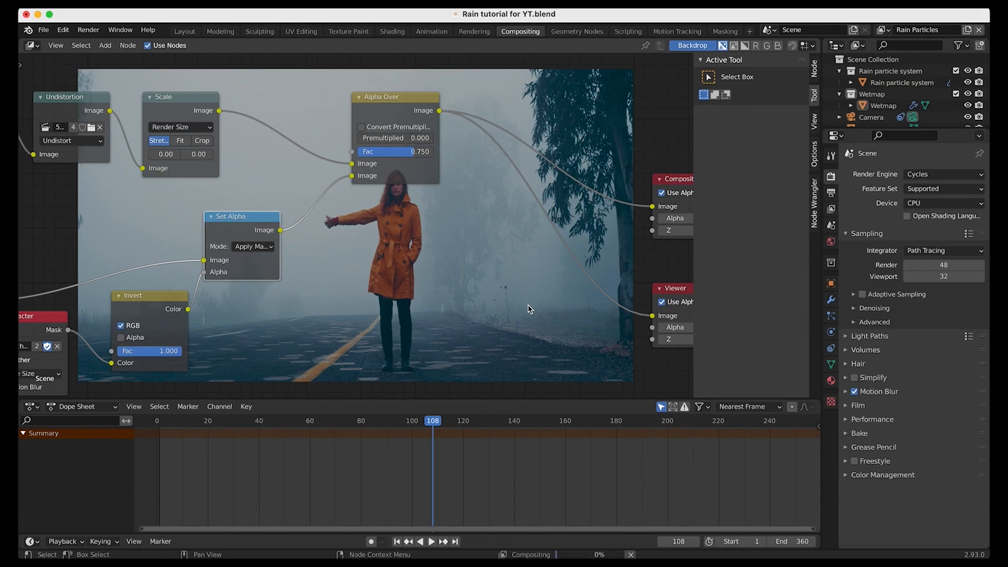
Step: Insert an RGB Curves node between the Set Alpha and Alpha Over nodes
{"action": "scroll", "coordinate": [337, 343], "scroll_direction": "down", "scroll_amount": 4}
{"action": "scroll", "coordinate": [337, 343], "scroll_direction": "left", "scroll_amount": 3}
{"action": "scroll", "coordinate": [336, 342], "scroll_direction": "left", "scroll_amount": 6}
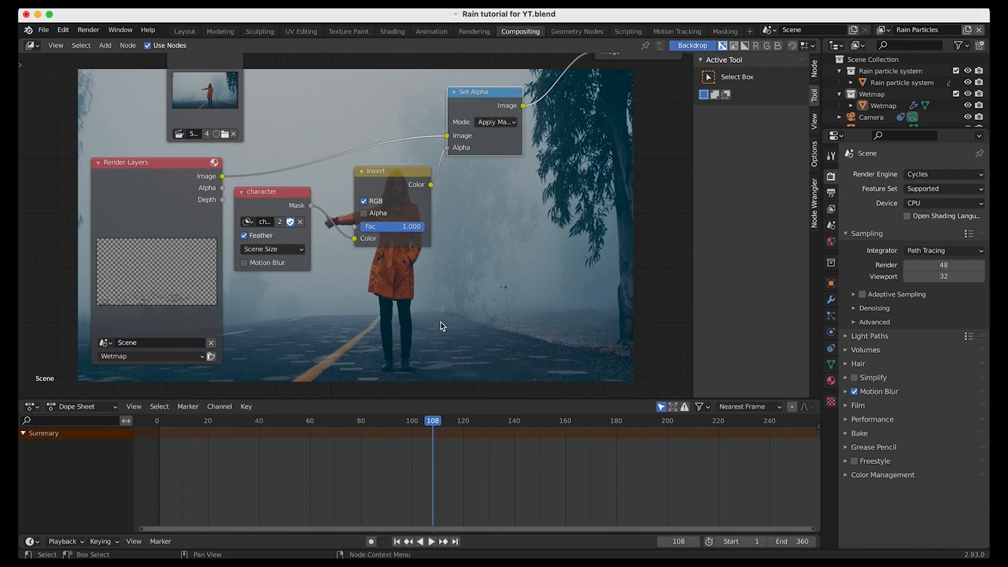
{"action": "scroll", "coordinate": [439, 325], "scroll_direction": "right", "scroll_amount": 6}
{"action": "scroll", "coordinate": [439, 326], "scroll_direction": "up", "scroll_amount": 3}
{"action": "key", "text": "shift+a"}
{"action": "mouse_move", "coordinate": [446, 263]}
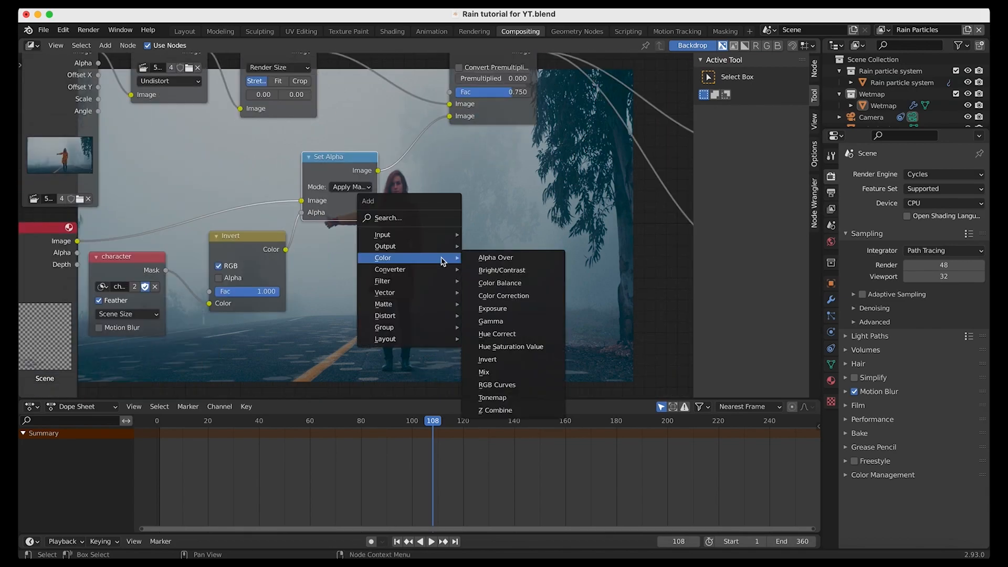
{"action": "left_click", "coordinate": [494, 383]}
{"action": "left_click", "coordinate": [503, 283]}
{"action": "middle_click_drag", "start_coordinate": [493, 220], "coordinate": [247, 222]}
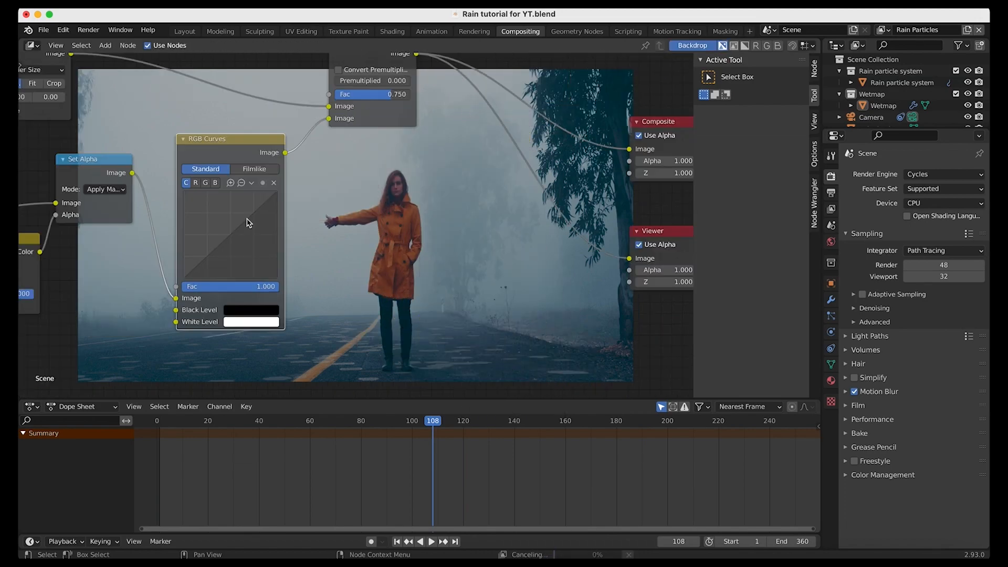
Step: Darken the wet map slightly by adding an RGB Curves control point at about X 0.689, Y 0.609
{"action": "left_click", "coordinate": [251, 215]}
{"action": "left_click_drag", "start_coordinate": [252, 222], "coordinate": [253, 225]}
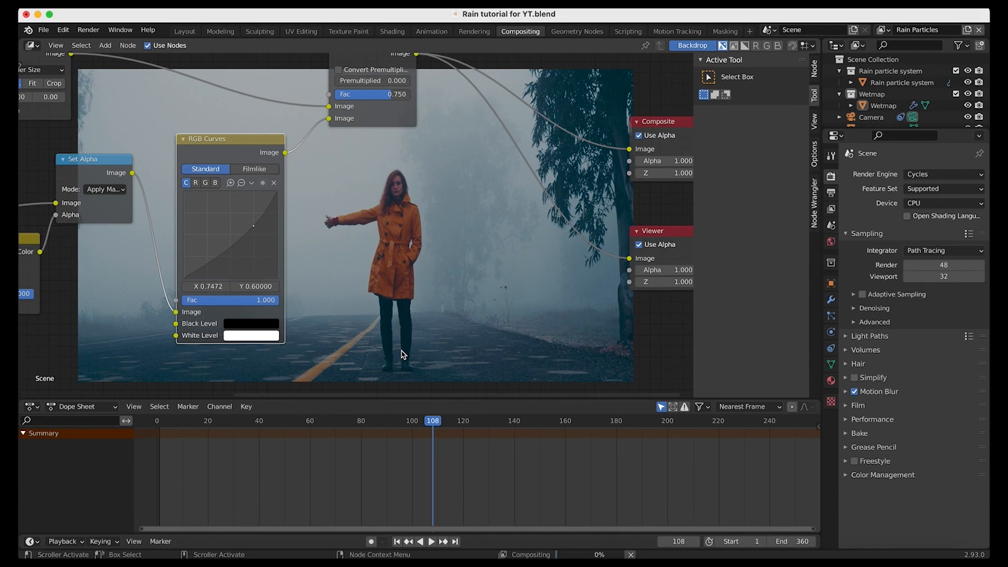
{"action": "scroll", "coordinate": [483, 306], "scroll_direction": "right", "scroll_amount": 3}
{"action": "scroll", "coordinate": [484, 306], "scroll_direction": "left", "scroll_amount": 6}
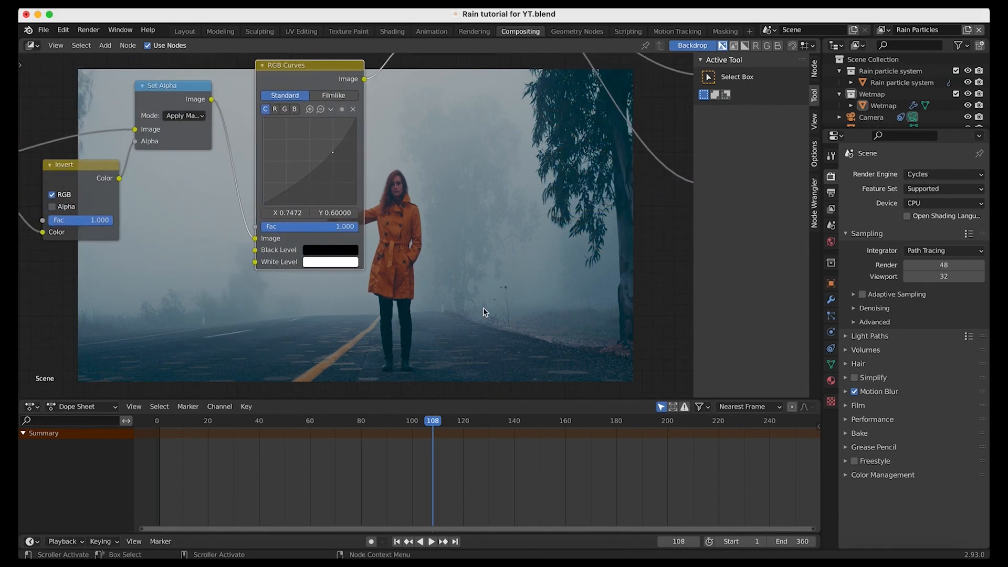
{"action": "scroll", "coordinate": [483, 306], "scroll_direction": "up", "scroll_amount": 3, "text": "ctrl"}
{"action": "scroll", "coordinate": [484, 306], "scroll_direction": "left", "scroll_amount": 4}
{"action": "scroll", "coordinate": [525, 294], "scroll_direction": "right", "scroll_amount": 5}
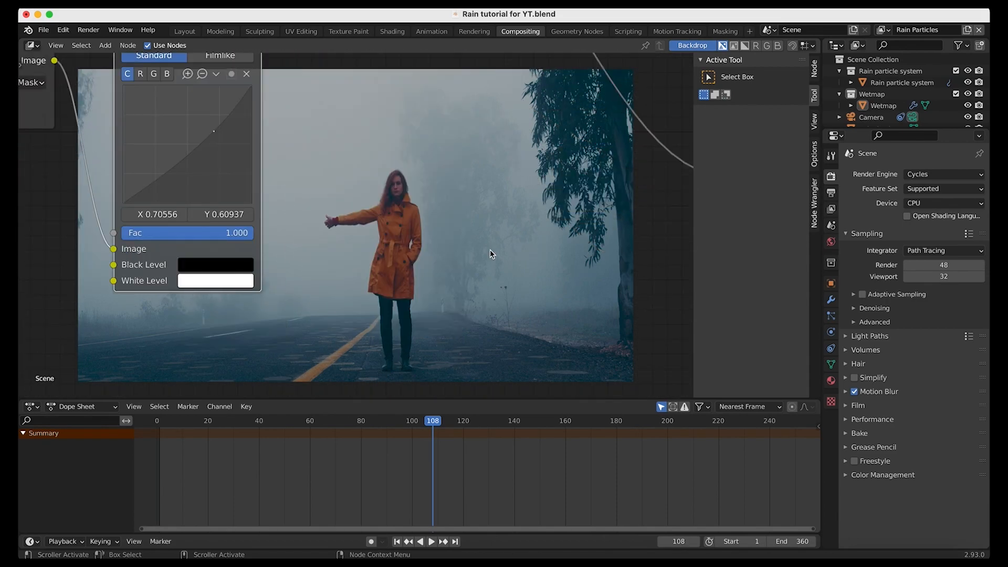
{"action": "scroll", "coordinate": [485, 289], "scroll_direction": "right", "scroll_amount": 3}
{"action": "scroll", "coordinate": [486, 288], "scroll_direction": "up", "scroll_amount": 2}
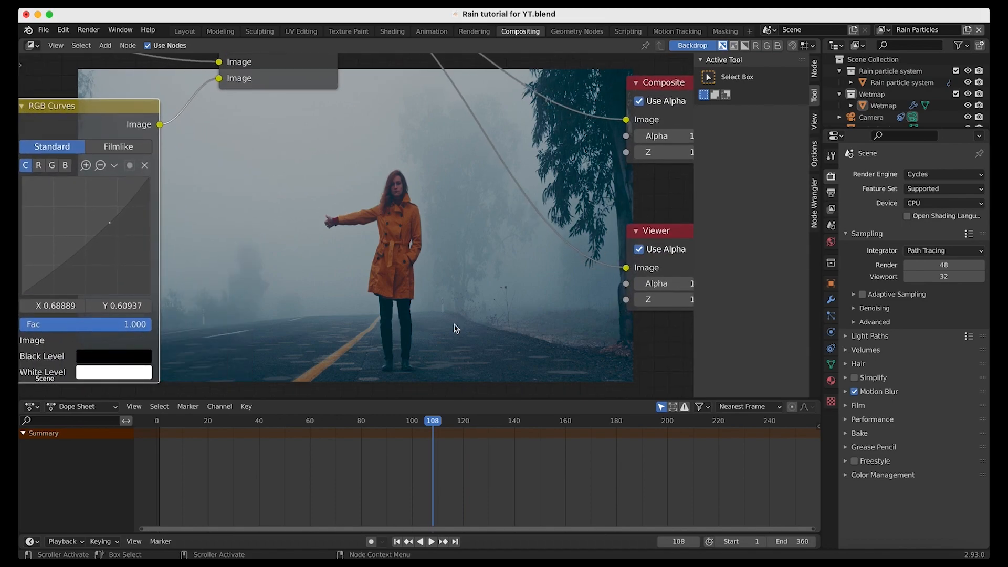
{"action": "scroll", "coordinate": [268, 311], "scroll_direction": "left", "scroll_amount": 3}
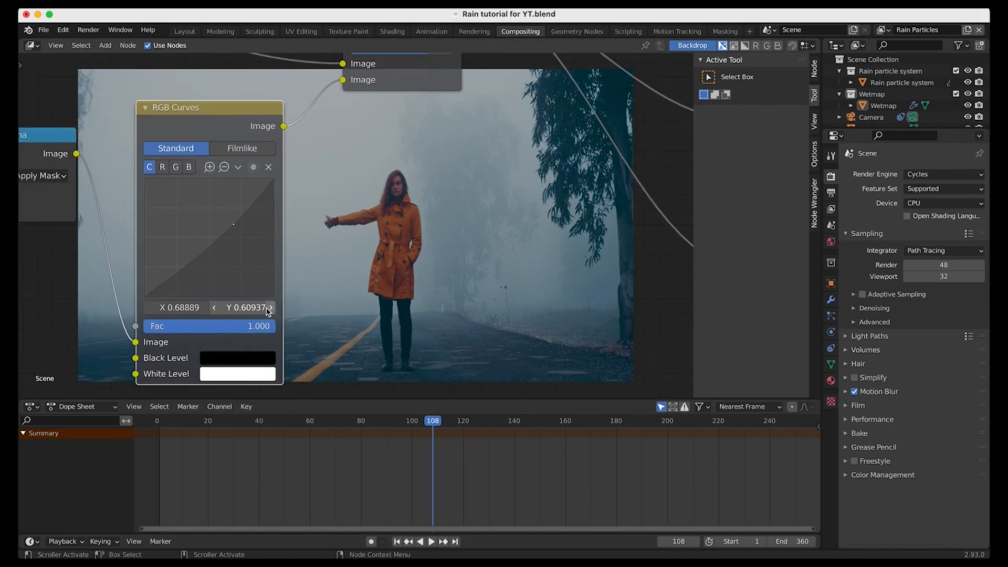
Step: Add a second Render Layers input node beneath the Alpha Over node
{"action": "scroll", "coordinate": [391, 263], "scroll_direction": "right", "scroll_amount": 4}
{"action": "scroll", "coordinate": [391, 262], "scroll_direction": "up", "scroll_amount": 3}
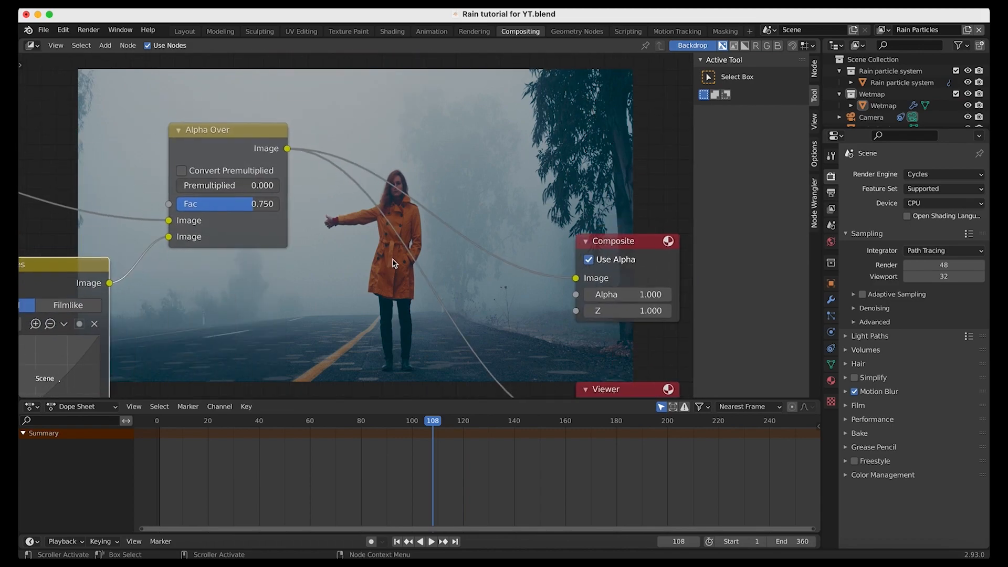
{"action": "scroll", "coordinate": [391, 262], "scroll_direction": "down", "scroll_amount": 3}
{"action": "scroll", "coordinate": [408, 364], "scroll_direction": "down", "scroll_amount": 2, "text": "ctrl"}
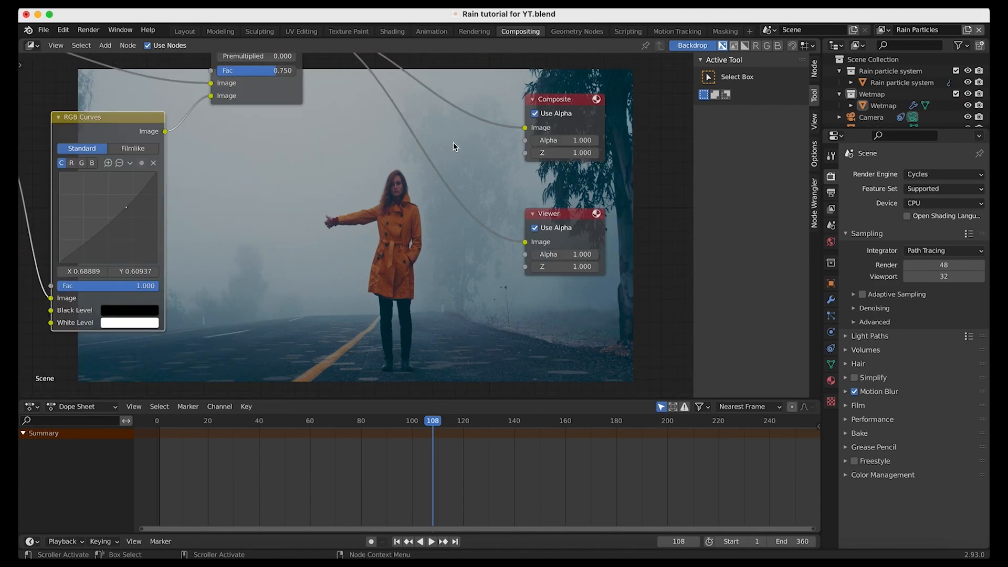
{"action": "scroll", "coordinate": [454, 145], "scroll_direction": "left", "scroll_amount": 3}
{"action": "scroll", "coordinate": [444, 152], "scroll_direction": "up", "scroll_amount": 2}
{"action": "key", "text": "shift+a"}
{"action": "mouse_move", "coordinate": [331, 202]}
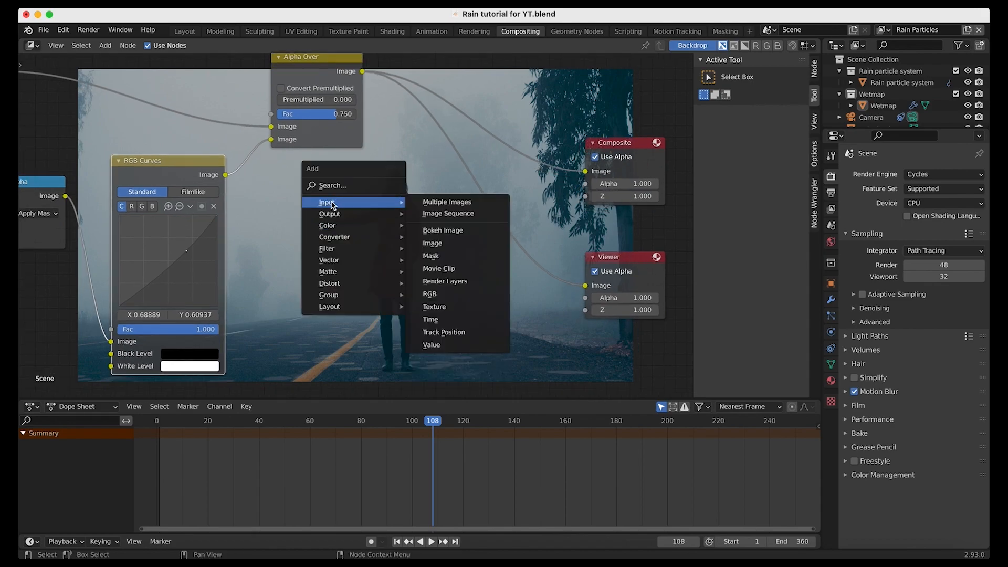
{"action": "left_click", "coordinate": [440, 287]}
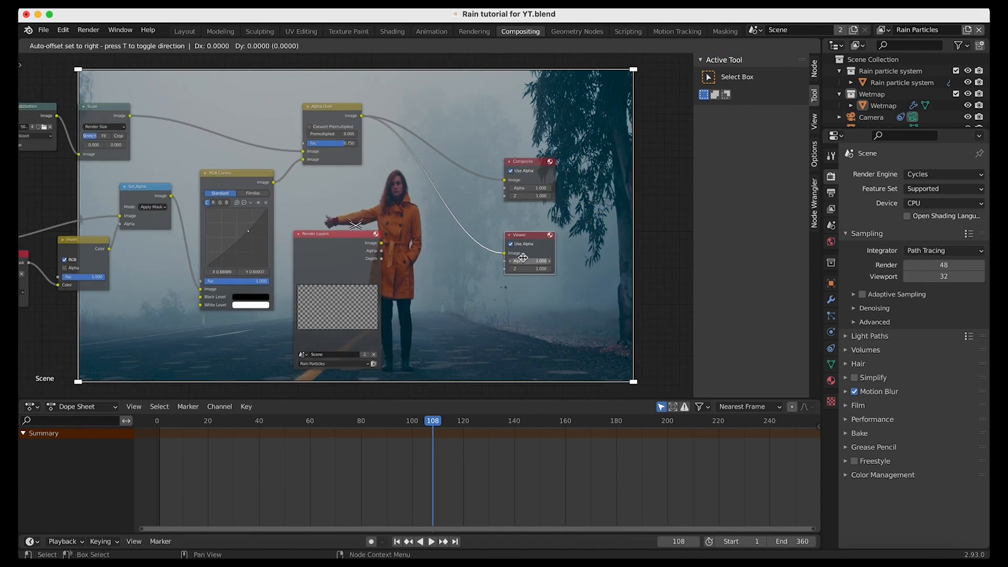
Step: Move the Viewer and Composite nodes farther from the Alpha Over node to make room for another node
{"action": "left_click_drag", "start_coordinate": [528, 250], "coordinate": [697, 251]}
{"action": "left_click_drag", "start_coordinate": [519, 163], "coordinate": [650, 118]}
{"action": "scroll", "coordinate": [439, 191], "scroll_direction": "right", "scroll_amount": 4}
{"action": "scroll", "coordinate": [439, 191], "scroll_direction": "up", "scroll_amount": 1}
Step: Duplicate the Alpha Over node and insert the copy between the original and both the Composite and Viewer nodes
{"action": "left_click", "coordinate": [251, 126]}
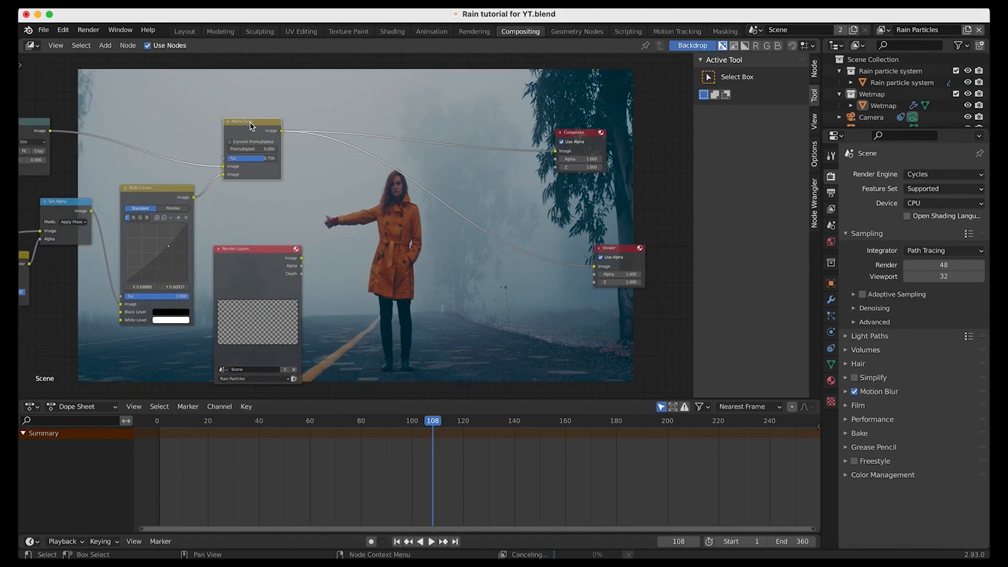
{"action": "key", "text": "shift+d"}
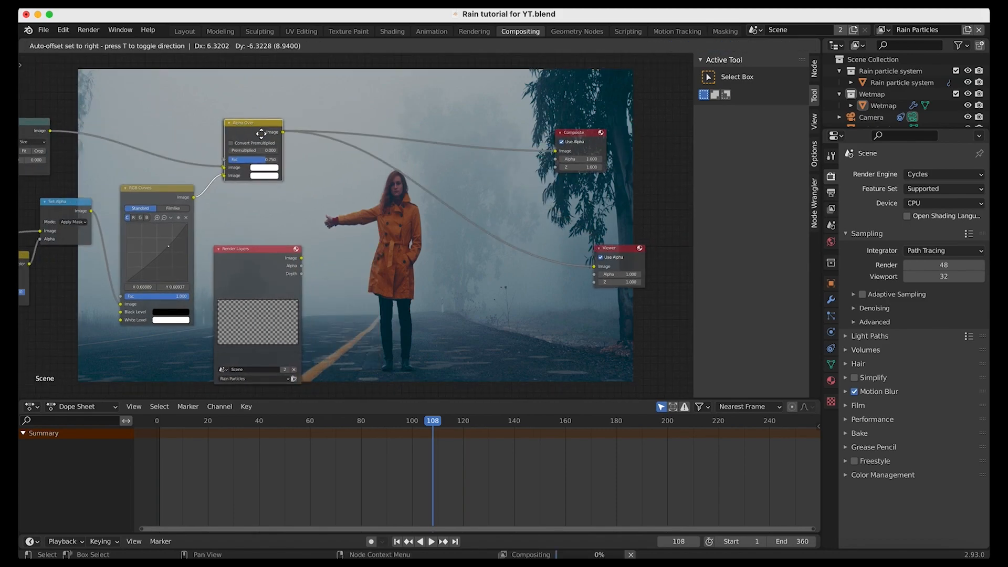
{"action": "left_click", "coordinate": [437, 177]}
{"action": "left_click_drag", "start_coordinate": [437, 178], "coordinate": [555, 151]}
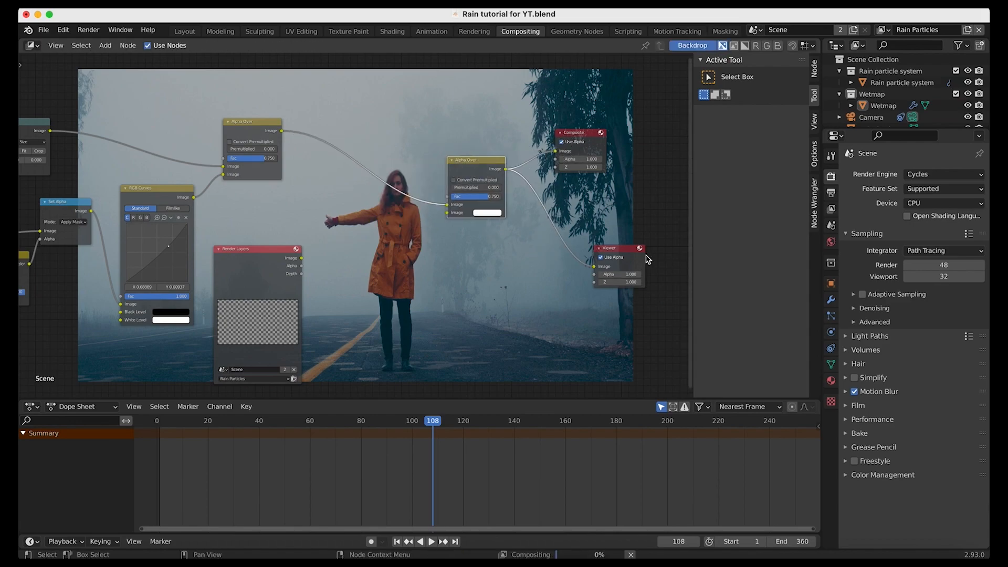
Step: Choose the Rain Particles layer in the new Render Layers node and connect its Image output to the second Alpha Over's lower Image input
{"action": "scroll", "coordinate": [269, 240], "scroll_direction": "up", "scroll_amount": 2}
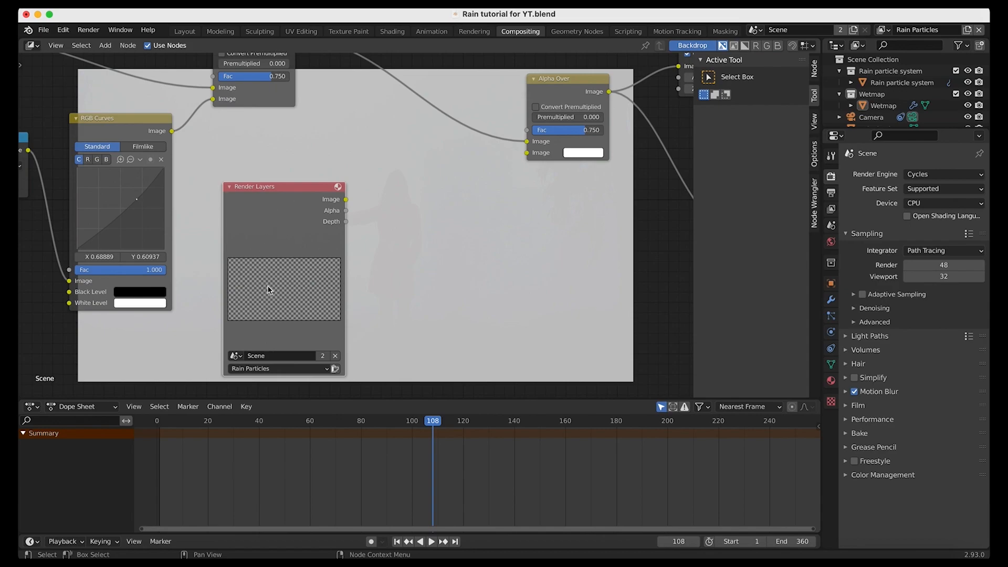
{"action": "left_click", "coordinate": [266, 369]}
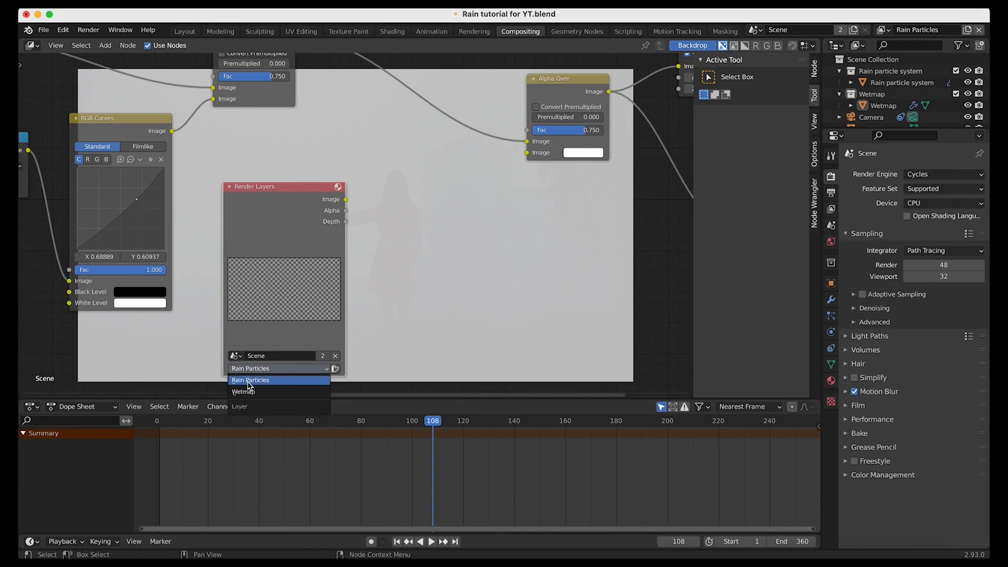
{"action": "left_click", "coordinate": [250, 380]}
{"action": "middle_click_drag", "start_coordinate": [337, 208], "coordinate": [237, 255]}
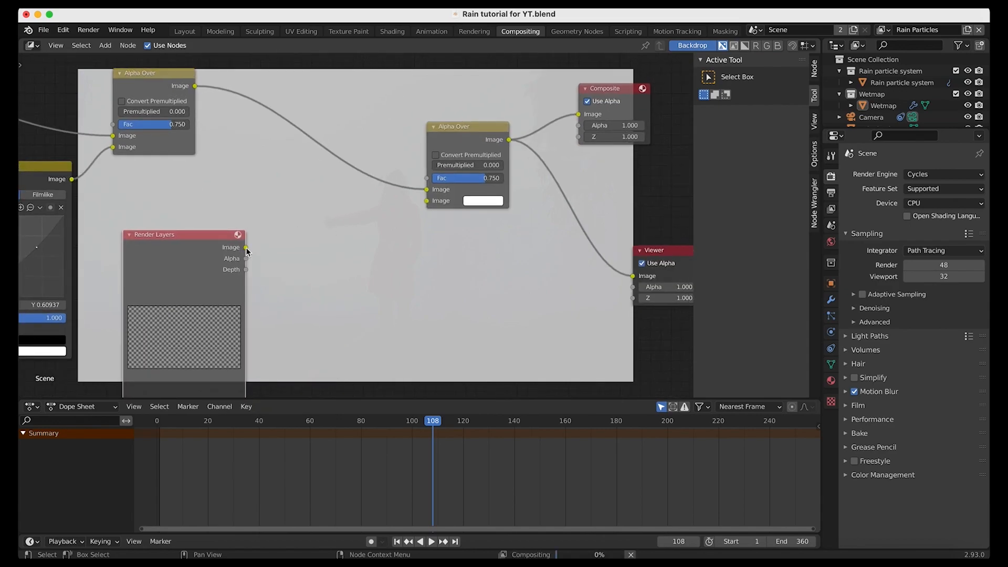
{"action": "left_click_drag", "start_coordinate": [247, 250], "coordinate": [283, 236]}
{"action": "left_click_drag", "start_coordinate": [365, 205], "coordinate": [428, 201]}
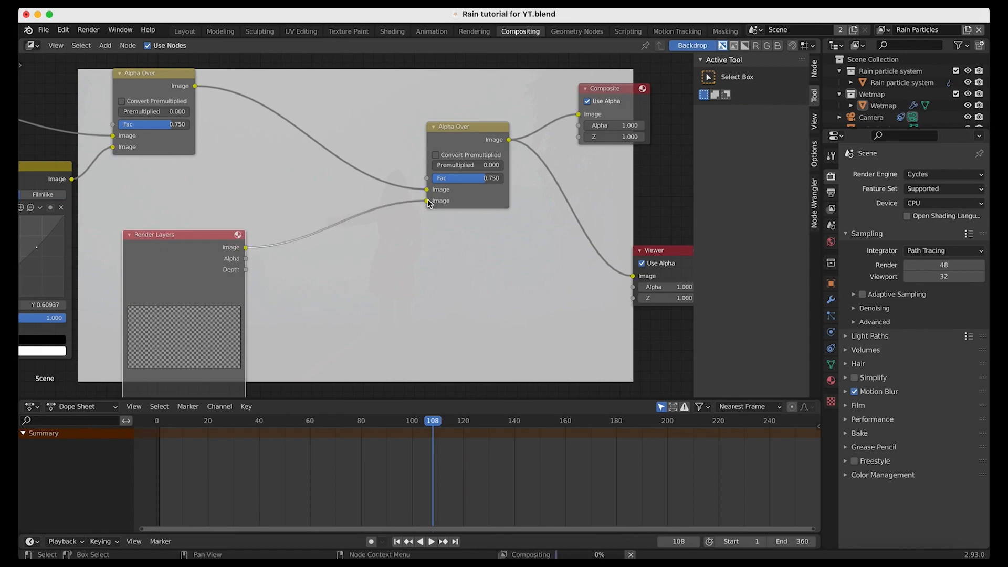
Step: Raise the factor of the second Alpha Over node to strengthen the rain, and check the composited backdrop
{"action": "left_click", "coordinate": [455, 138]}
{"action": "scroll", "coordinate": [462, 329], "scroll_direction": "right", "scroll_amount": 8}
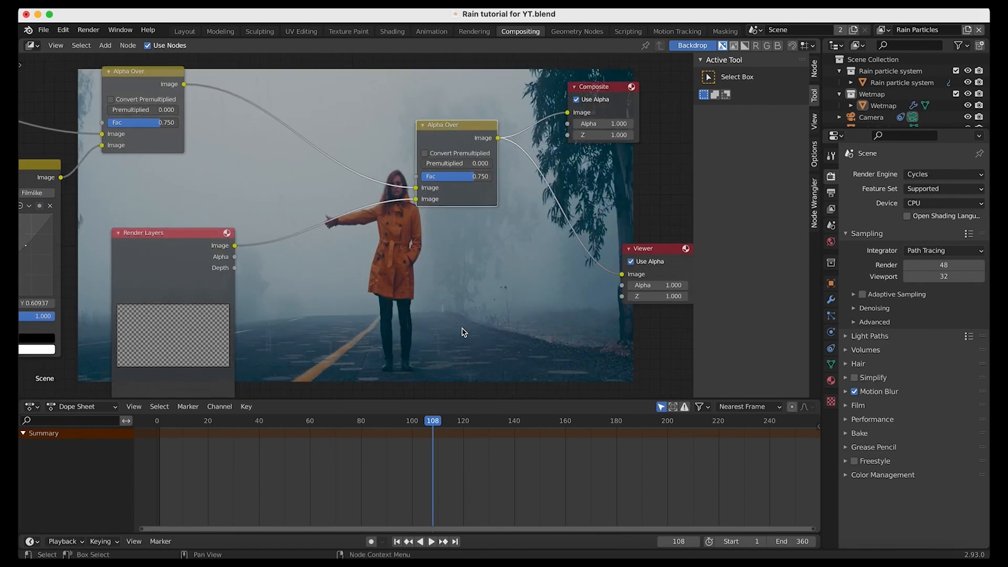
{"action": "scroll", "coordinate": [231, 344], "scroll_direction": "left", "scroll_amount": 5}
{"action": "scroll", "coordinate": [231, 344], "scroll_direction": "down", "scroll_amount": 5}
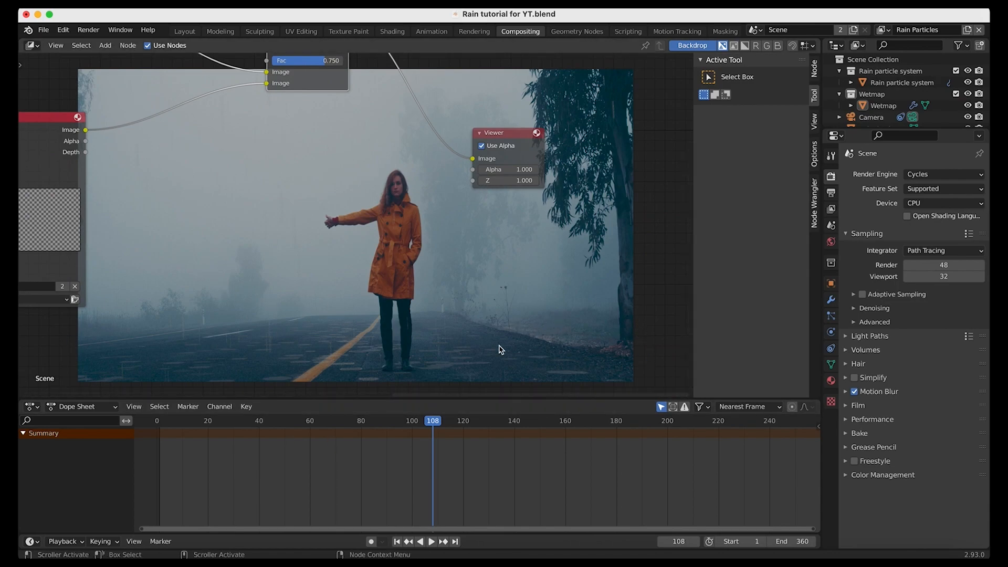
{"action": "scroll", "coordinate": [316, 196], "scroll_direction": "up", "scroll_amount": 10}
{"action": "scroll", "coordinate": [316, 197], "scroll_direction": "left", "scroll_amount": 2}
{"action": "scroll", "coordinate": [317, 196], "scroll_direction": "up", "scroll_amount": 3}
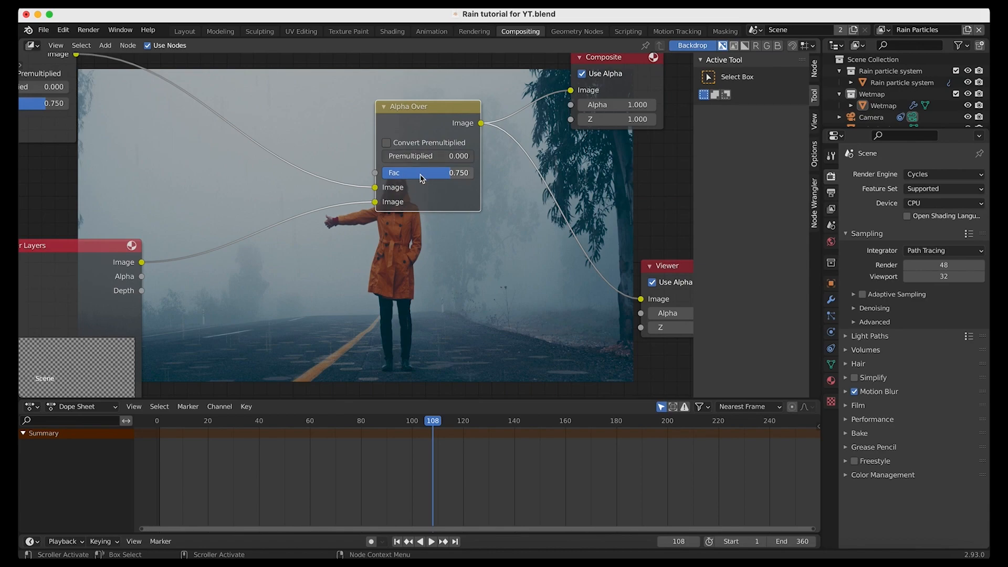
{"action": "scroll", "coordinate": [419, 179], "scroll_direction": "left", "scroll_amount": 8}
{"action": "scroll", "coordinate": [419, 179], "scroll_direction": "down", "scroll_amount": 2}
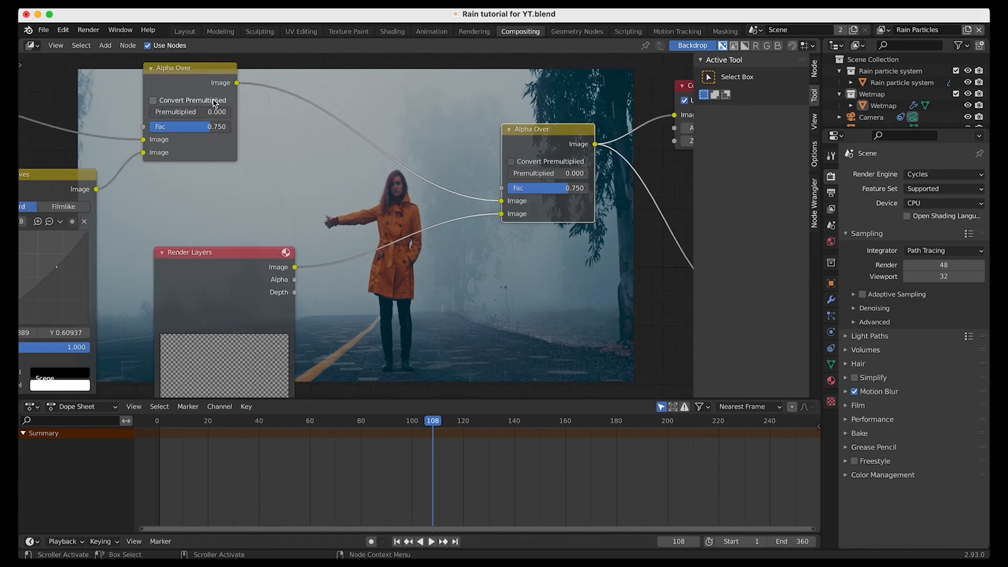
{"action": "left_click_drag", "start_coordinate": [567, 189], "coordinate": [588, 190]}
{"action": "scroll", "coordinate": [397, 337], "scroll_direction": "right", "scroll_amount": 18}
{"action": "scroll", "coordinate": [398, 337], "scroll_direction": "down", "scroll_amount": 9}
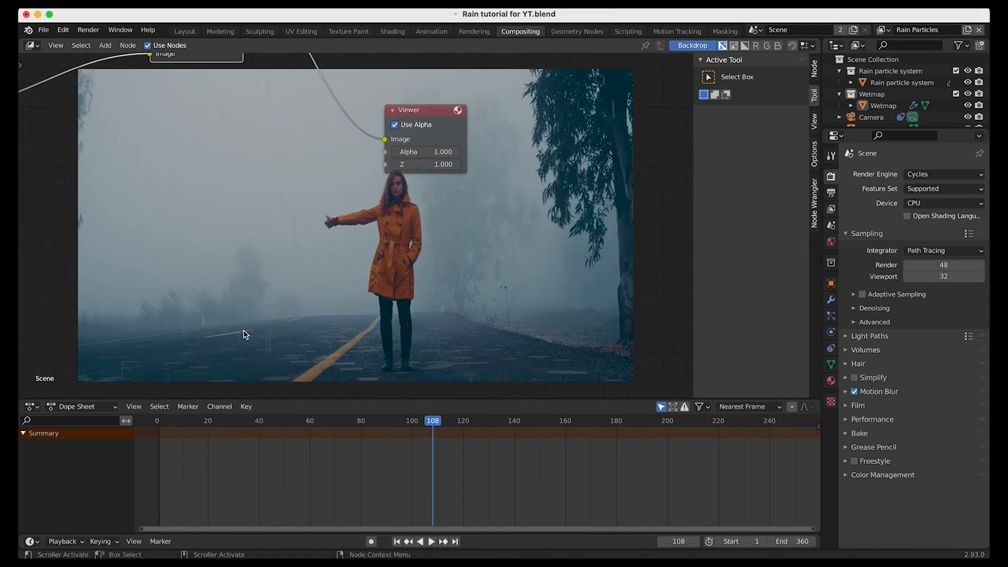
Step: Insert an RGB Curves node between the rain Render Layers and second Alpha Over nodes, raising its curve midpoint to about X 0.48, Y 0.65
{"action": "scroll", "coordinate": [140, 247], "scroll_direction": "left", "scroll_amount": 20}
{"action": "scroll", "coordinate": [140, 247], "scroll_direction": "up", "scroll_amount": 4}
{"action": "scroll", "coordinate": [353, 263], "scroll_direction": "right", "scroll_amount": 10}
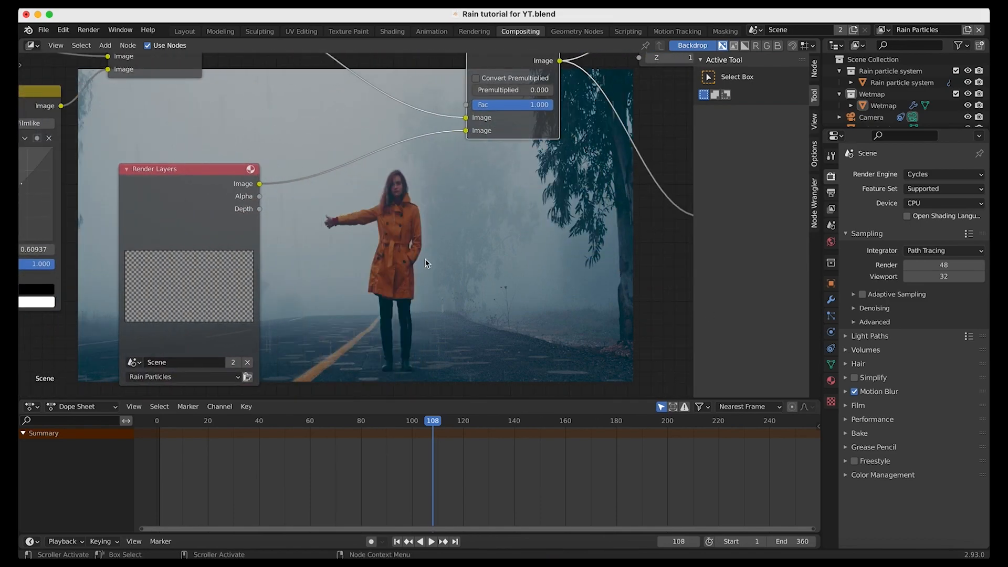
{"action": "key", "text": "shift+a"}
{"action": "mouse_move", "coordinate": [437, 264]}
{"action": "mouse_move", "coordinate": [388, 284]}
{"action": "left_click", "coordinate": [490, 407]}
{"action": "left_click", "coordinate": [356, 188]}
{"action": "left_click_drag", "start_coordinate": [366, 224], "coordinate": [366, 212]}
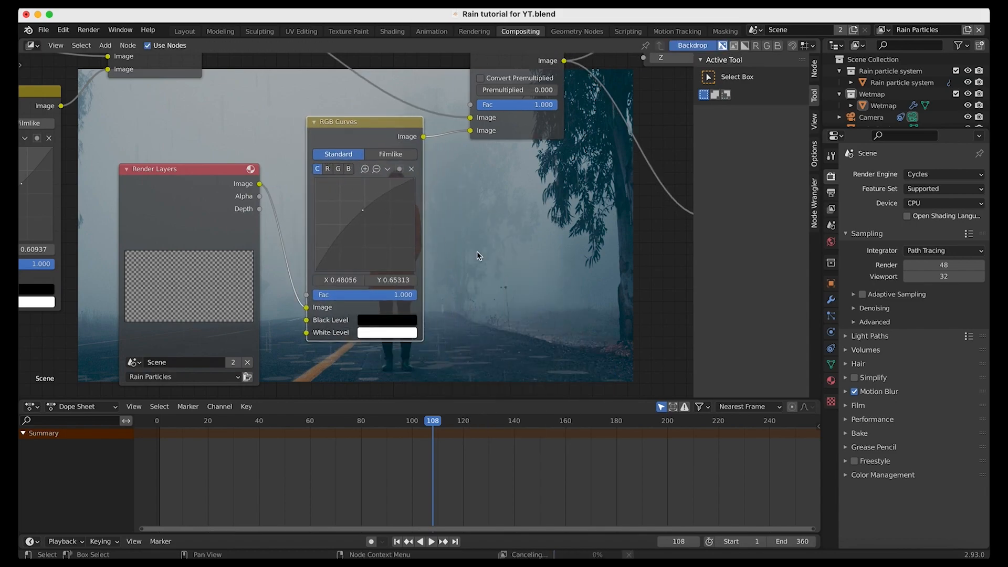
Step: Examine the rain brightness in the composited backdrop, select the Rain particle system object, and frame the final compositing nodes
{"action": "scroll", "coordinate": [477, 251], "scroll_direction": "right", "scroll_amount": 10}
{"action": "scroll", "coordinate": [476, 252], "scroll_direction": "up", "scroll_amount": 5}
{"action": "scroll", "coordinate": [625, 296], "scroll_direction": "right", "scroll_amount": 8}
{"action": "scroll", "coordinate": [624, 296], "scroll_direction": "down", "scroll_amount": 2}
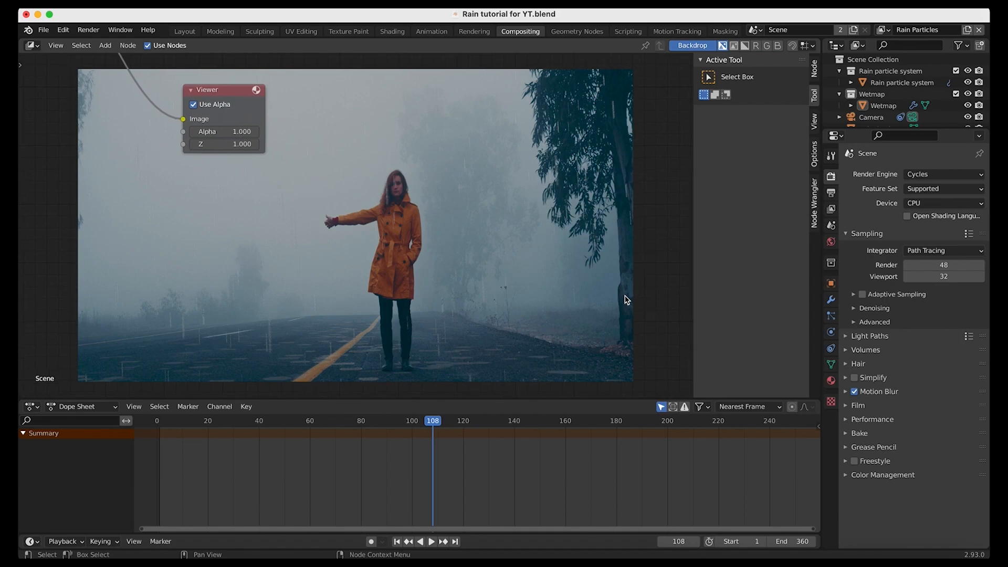
{"action": "scroll", "coordinate": [282, 254], "scroll_direction": "right", "scroll_amount": 5}
{"action": "scroll", "coordinate": [282, 254], "scroll_direction": "up", "scroll_amount": 4}
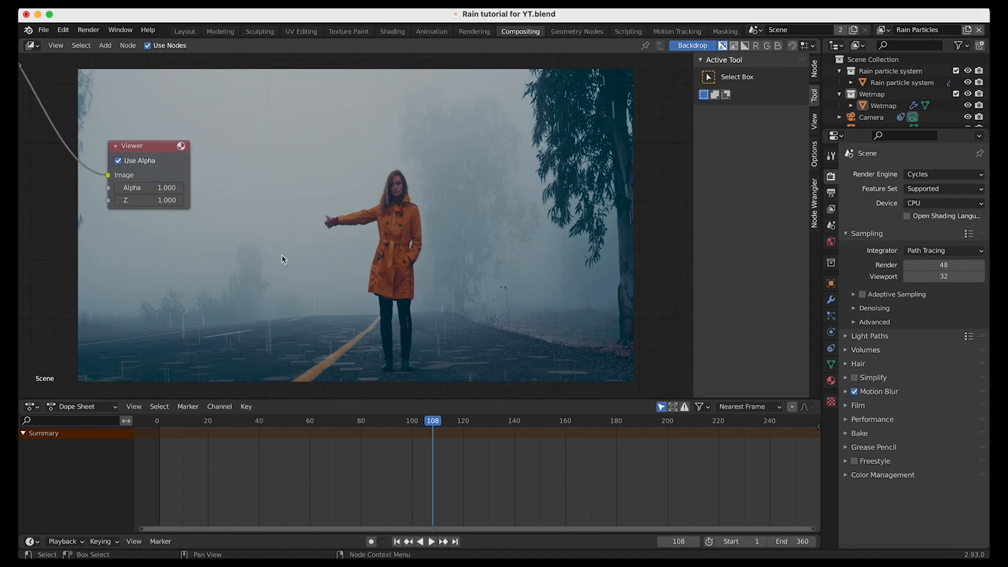
{"action": "scroll", "coordinate": [282, 254], "scroll_direction": "left", "scroll_amount": 10}
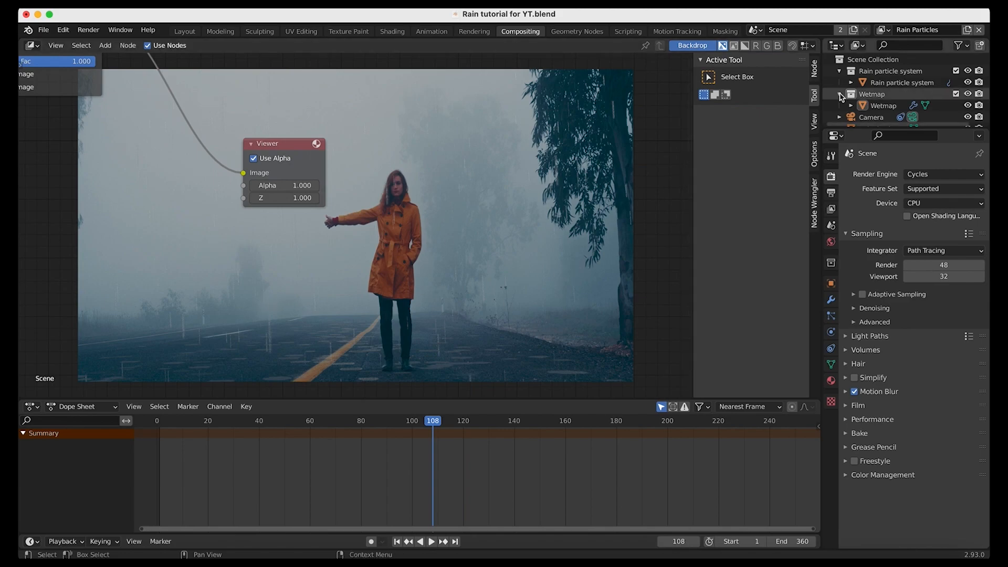
{"action": "left_click", "coordinate": [899, 83]}
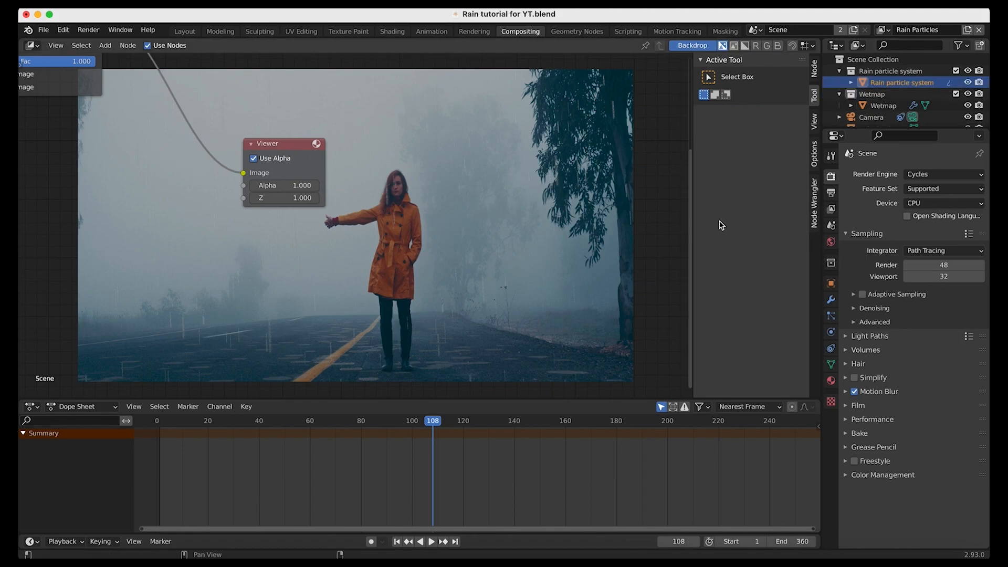
{"action": "middle_click_drag", "start_coordinate": [430, 273], "coordinate": [451, 269]}
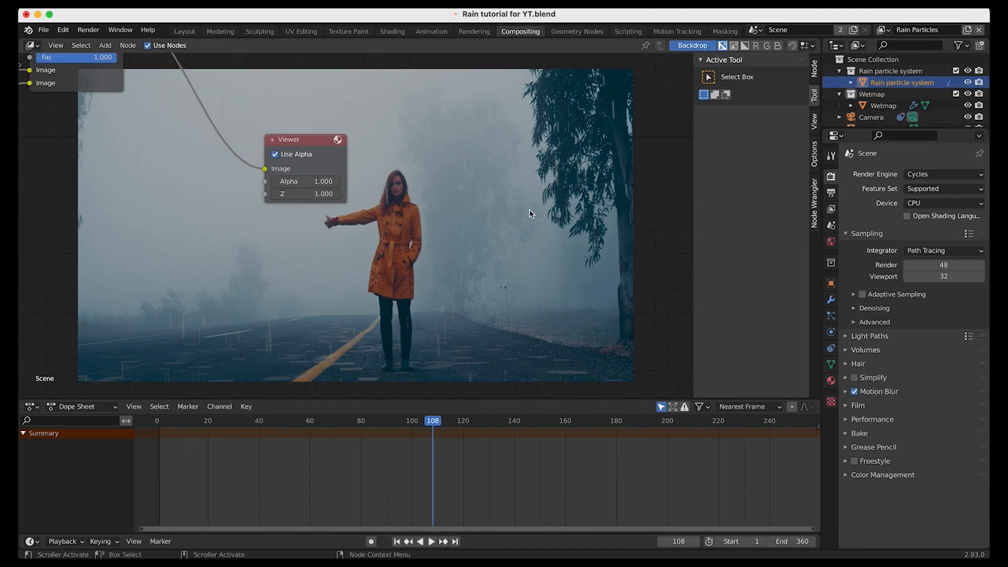
{"action": "key", "text": "Home"}
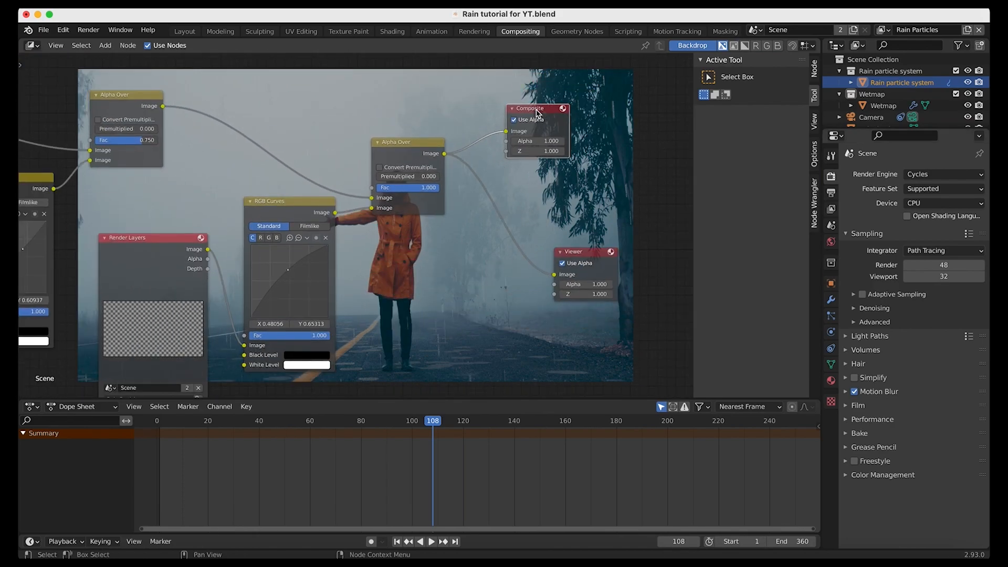
Step: Set the render output file format to OpenEXR
{"action": "left_click", "coordinate": [831, 194]}
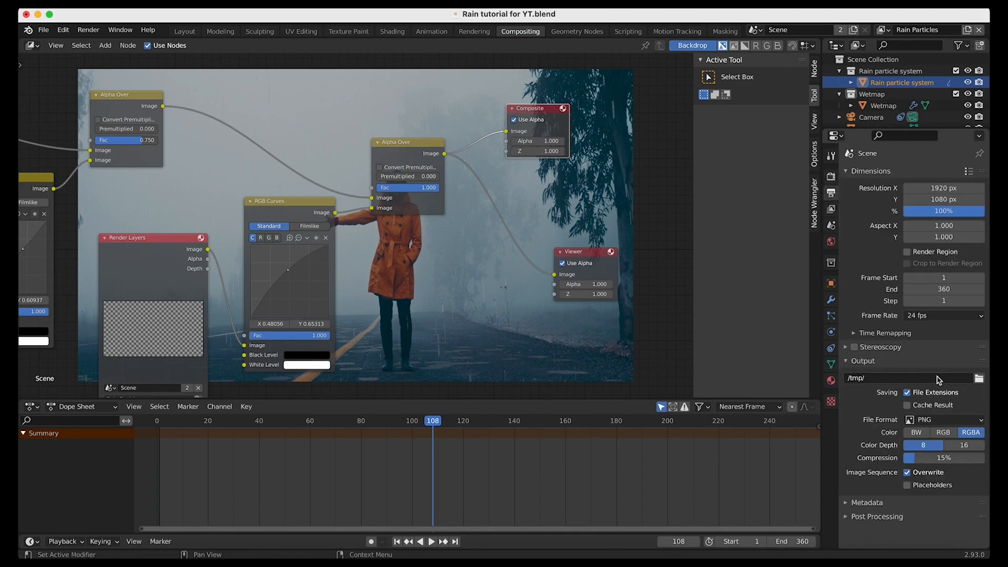
{"action": "left_click", "coordinate": [916, 420]}
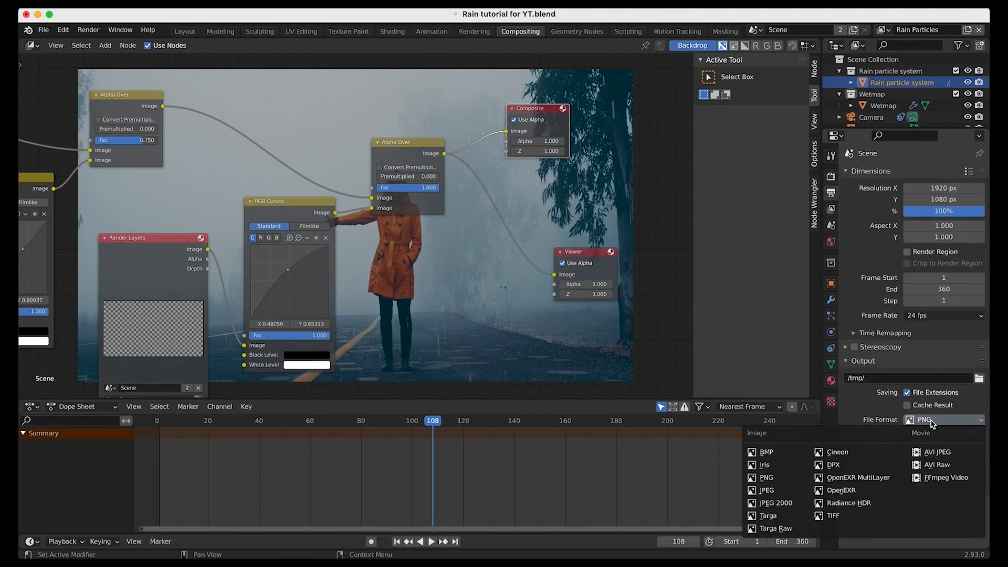
{"action": "left_click", "coordinate": [834, 492]}
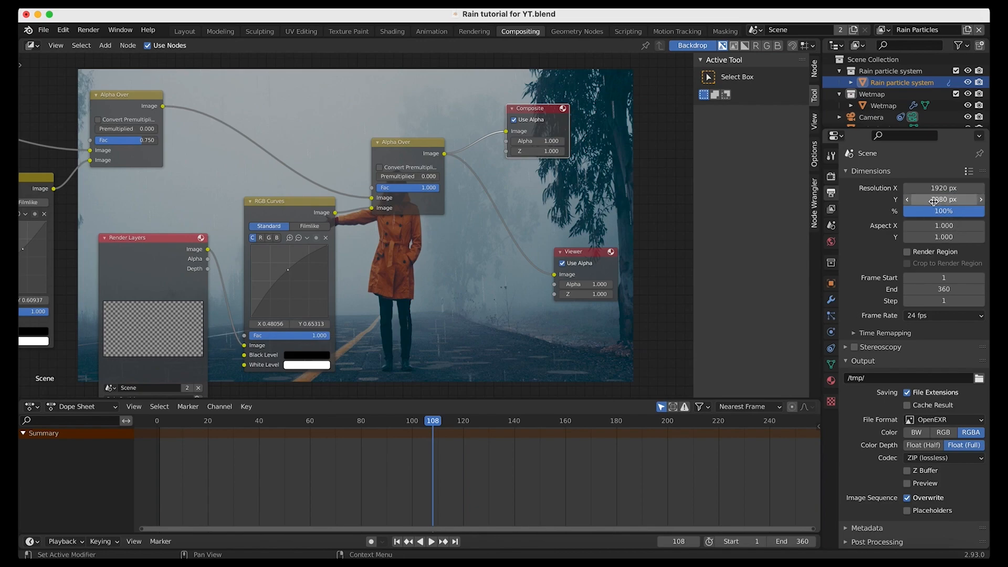
Step: Review the Cycles render settings, including the advanced sampling options, and open the list of render commands
{"action": "left_click", "coordinate": [831, 177]}
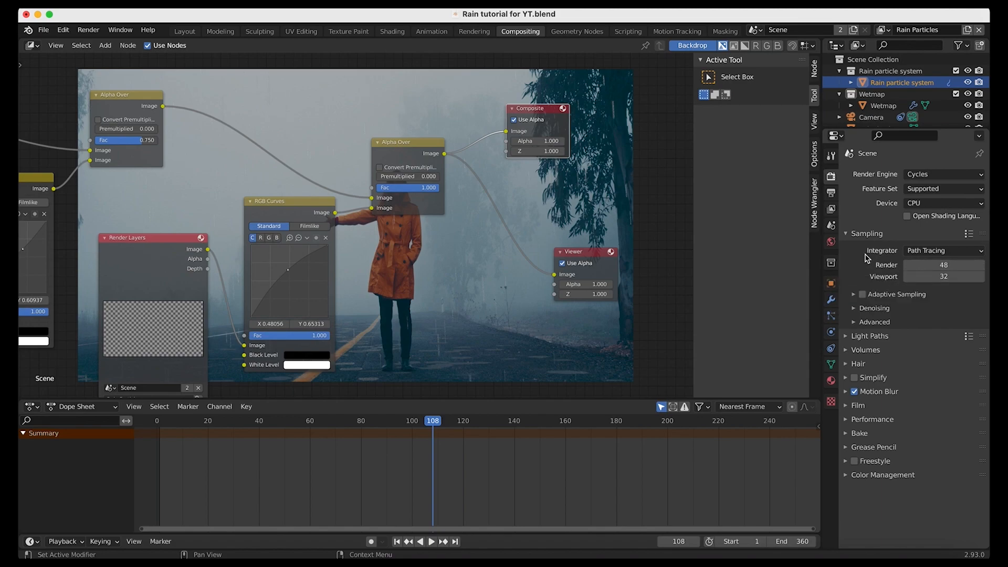
{"action": "left_click", "coordinate": [854, 322]}
{"action": "scroll", "coordinate": [934, 315], "scroll_direction": "down", "scroll_amount": 2}
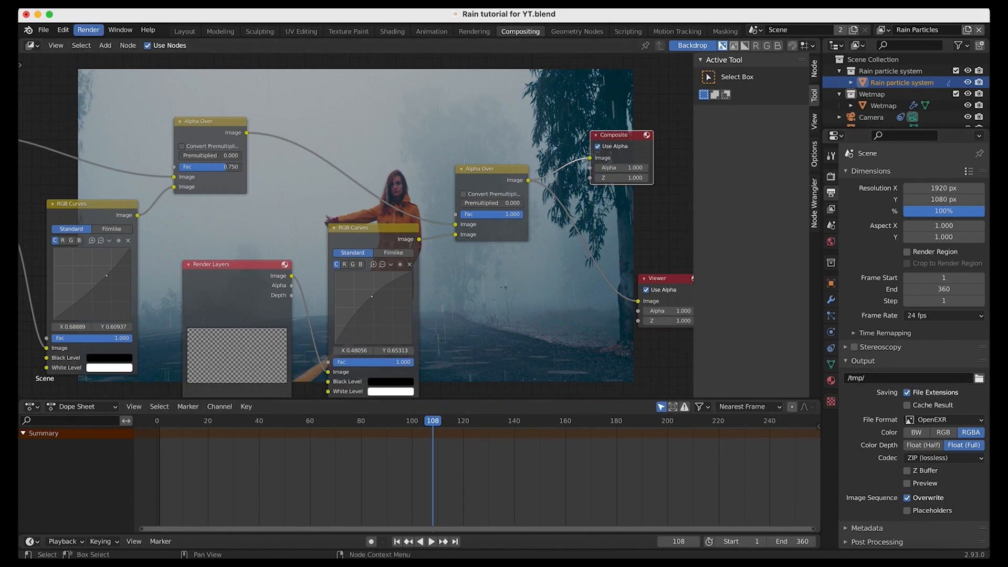
{"action": "left_click", "coordinate": [89, 30]}
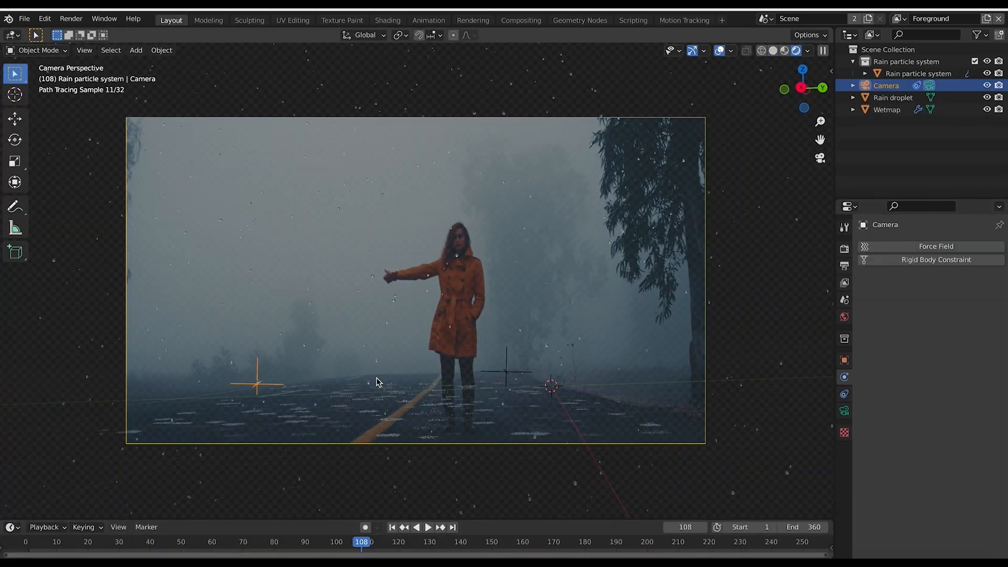
Step: Select the Wetmap plane in the camera view to inspect its Dynamic Paint surface and cache settings
{"action": "left_click", "coordinate": [377, 381]}
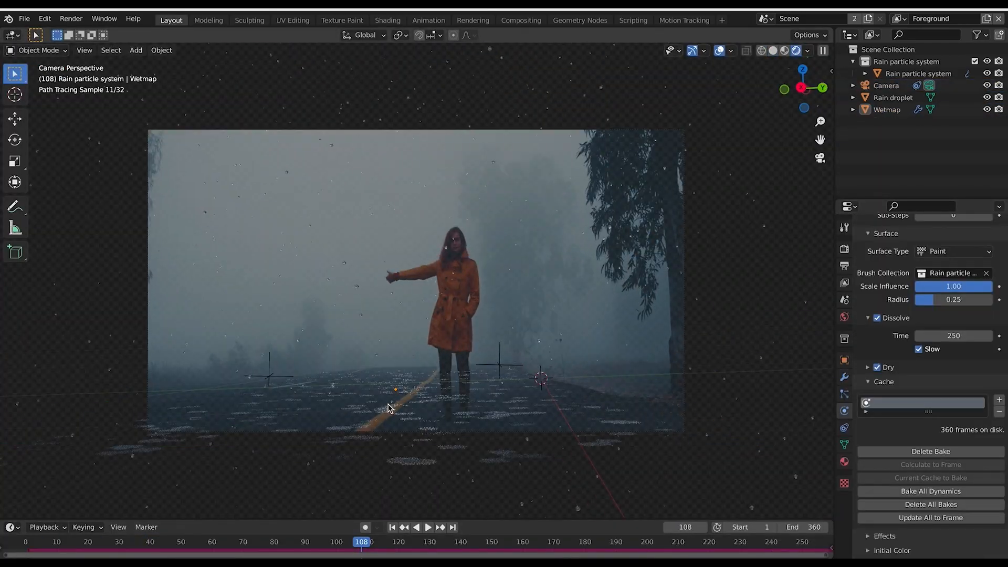
{"action": "left_click", "coordinate": [533, 418]}
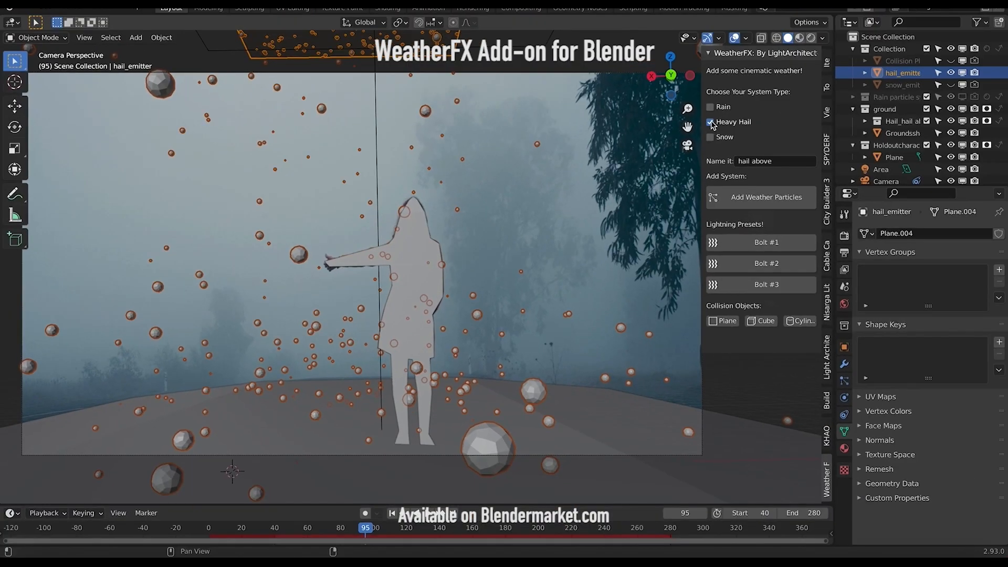
Step: Choose Snow instead of Heavy Hail as the WeatherFX system type and select the snow emitter object
{"action": "left_click", "coordinate": [711, 123]}
{"action": "left_click", "coordinate": [711, 137]}
{"action": "left_click", "coordinate": [903, 85]}
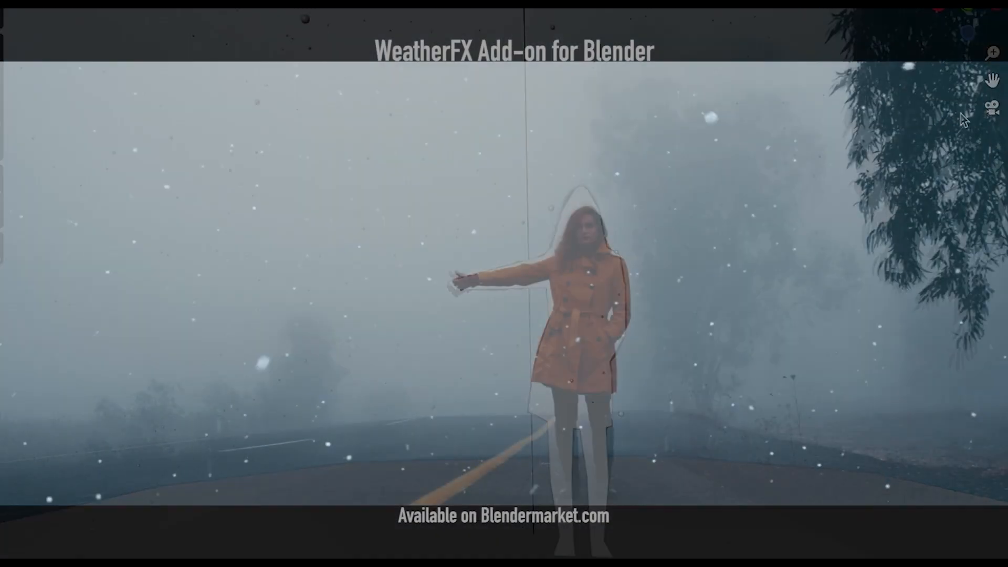